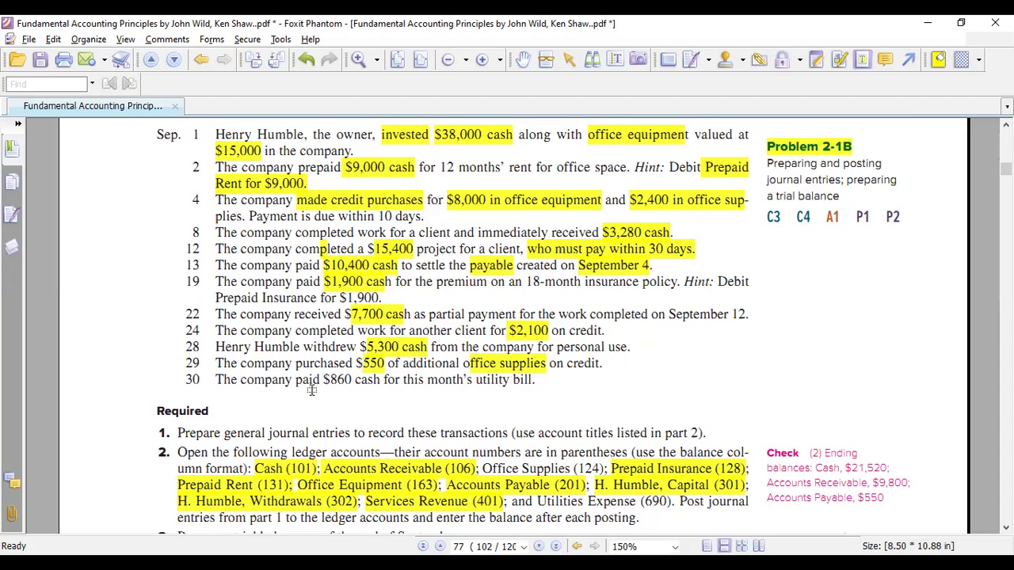
Highlight "860 cash" in the September 30 transaction and the Utilities Expense (690) account in the ledger account list
drag(381, 382, 332, 381)
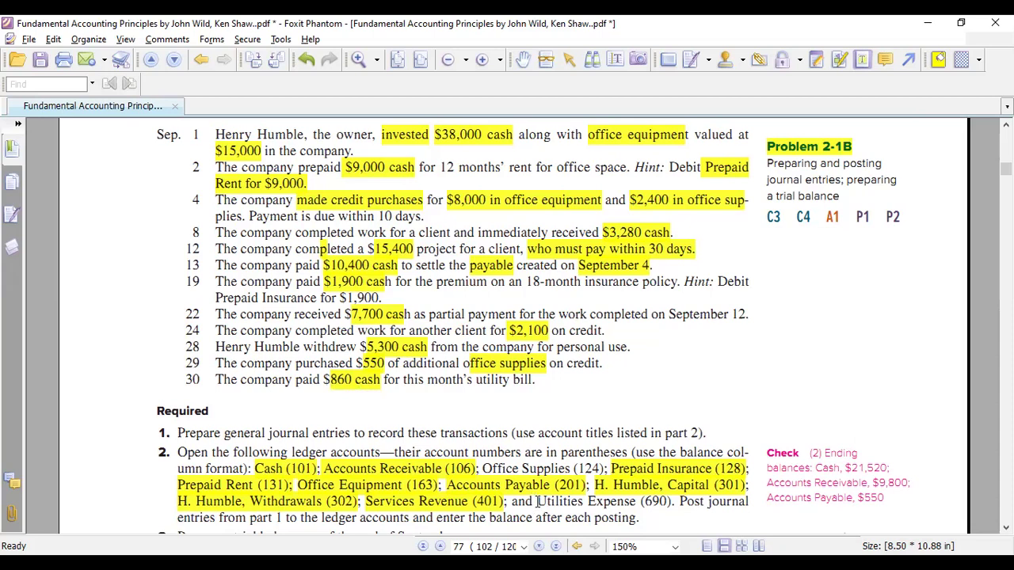
drag(537, 502, 669, 503)
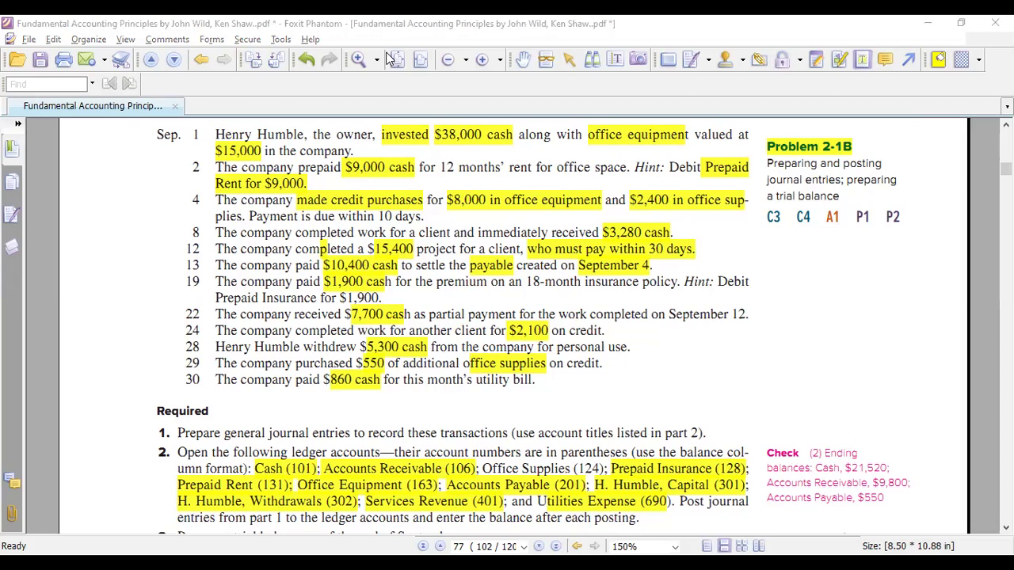
Switch to the Excel workbook and examine the blank general journal layout in rows 4 to 7, expanding its group and collapsing it again
key(alt+Tab)
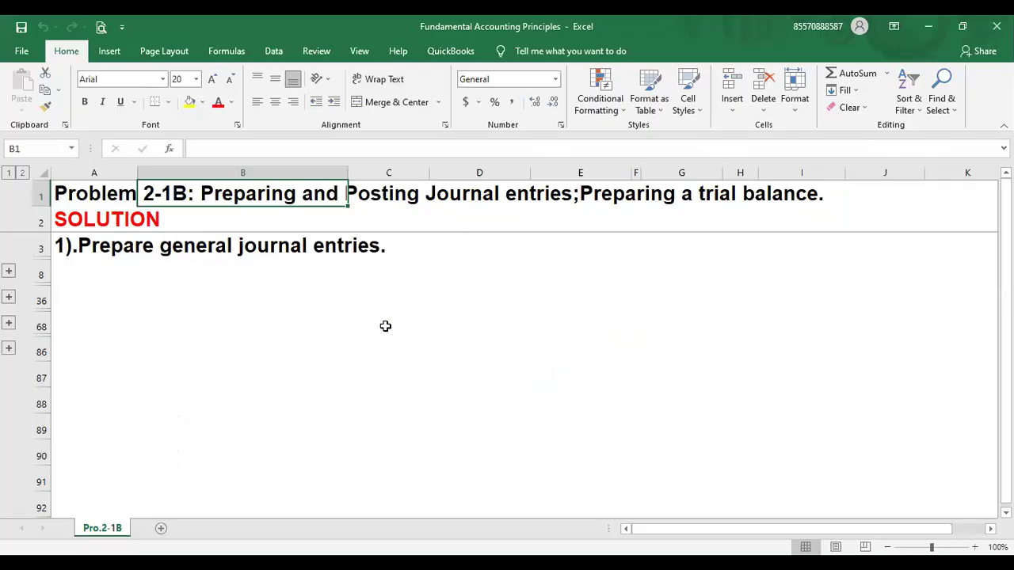
click(159, 250)
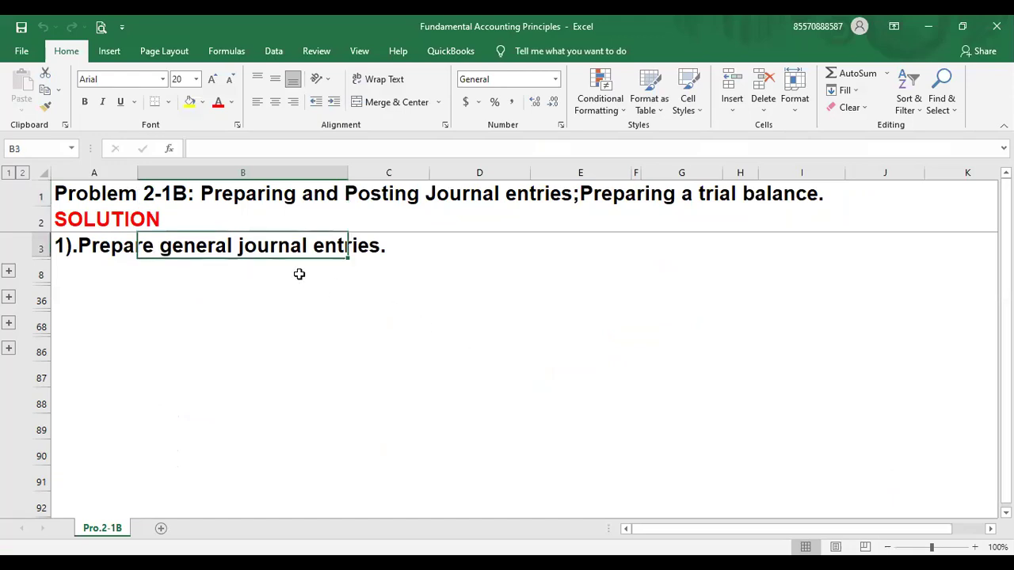
click(10, 272)
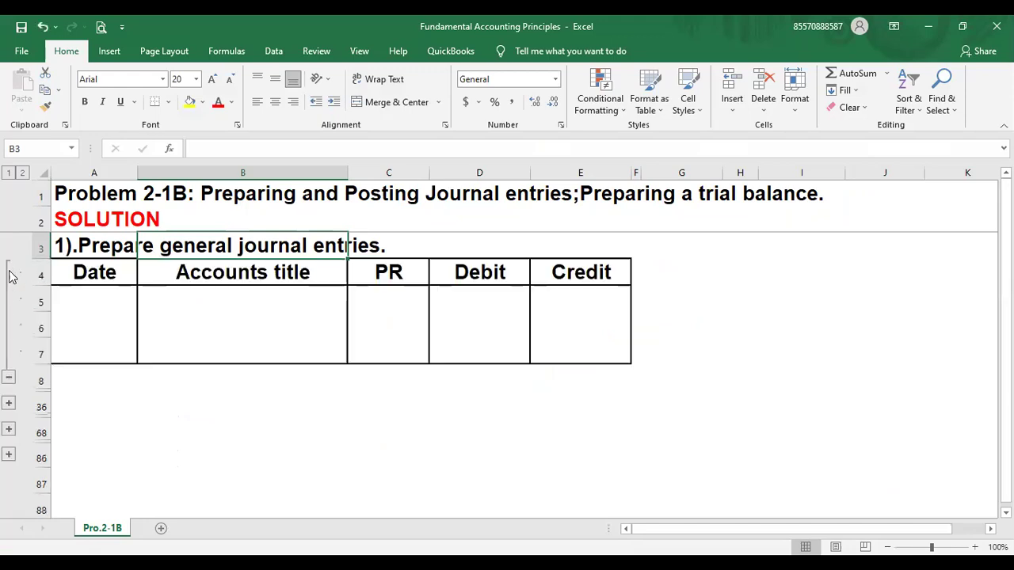
click(177, 320)
key(Left)
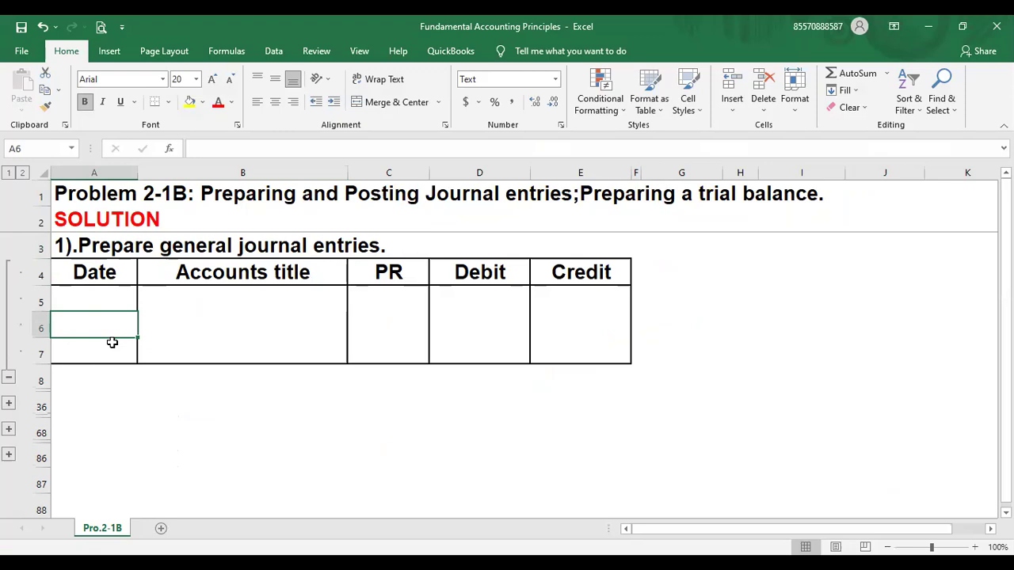
click(235, 316)
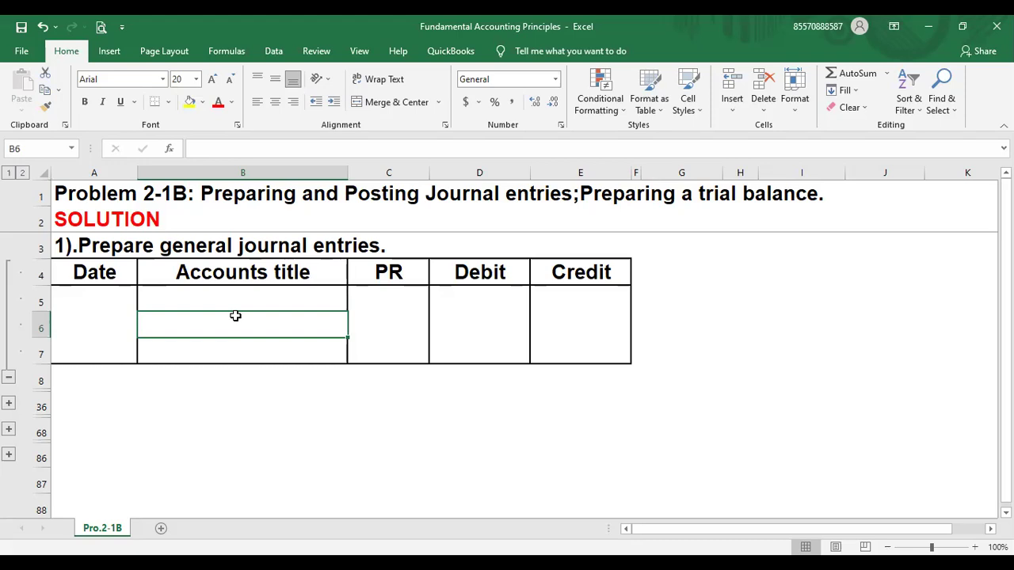
click(390, 303)
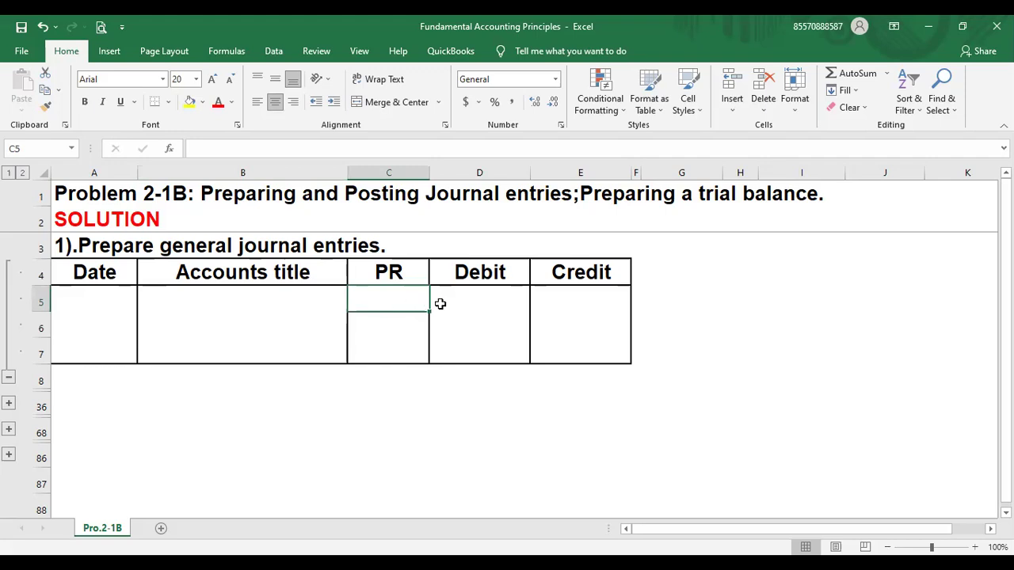
click(514, 298)
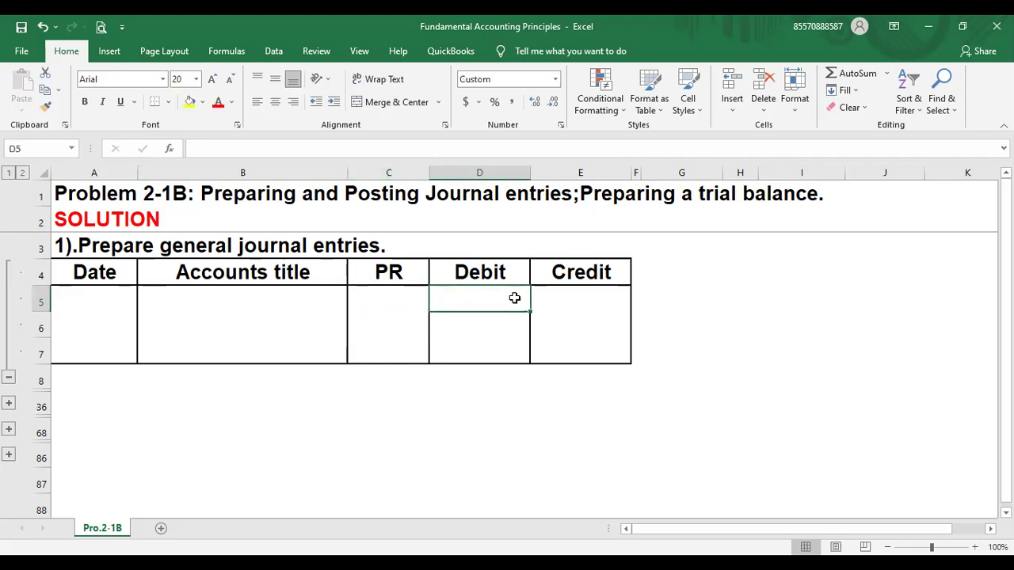
click(587, 304)
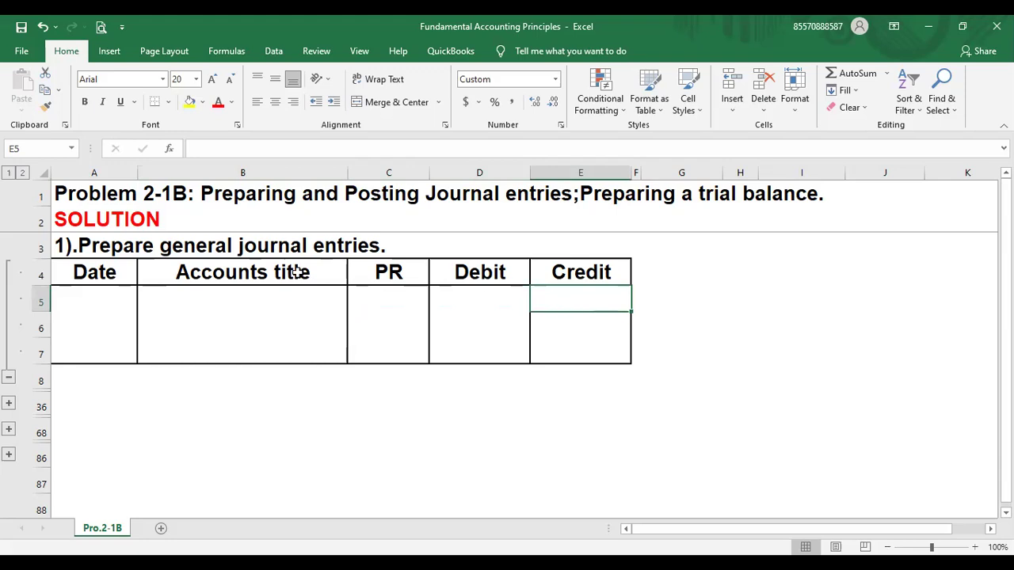
click(9, 380)
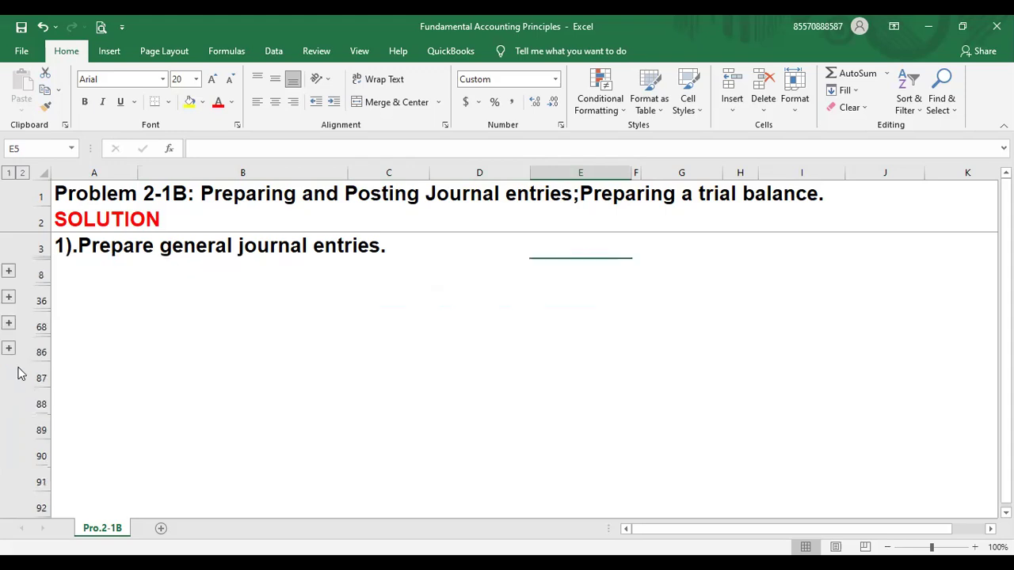
Expand the completed general journal's row group and go to the Sept.1 entry in A10
click(9, 298)
click(95, 294)
key(Up)
key(Up)
key(Up)
key(Up)
key(Up)
key(Up)
key(Up)
key(Up)
key(Up)
key(Up)
key(Up)
key(Up)
key(Up)
key(Up)
key(Up)
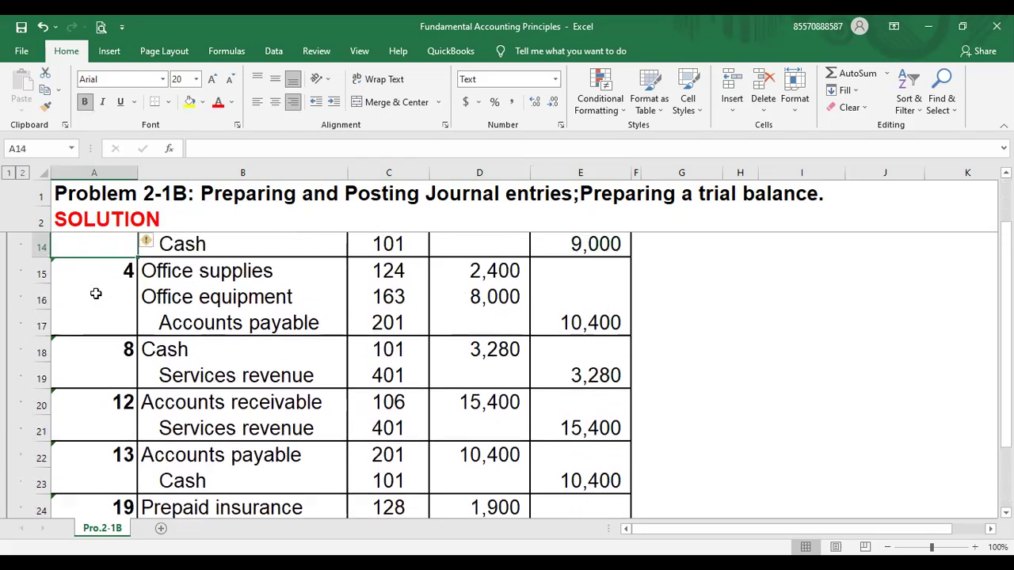
key(Up)
key(Up)
key(Up)
key(Up)
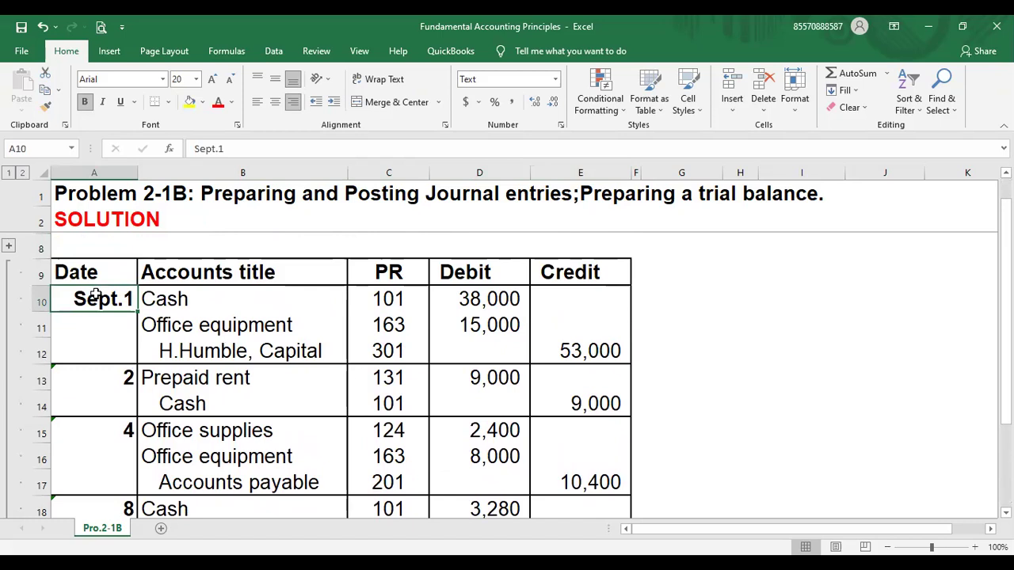
Check the Sept.1 debits and re-enter the owner's capital credit in E12 as =D10+D11
click(203, 306)
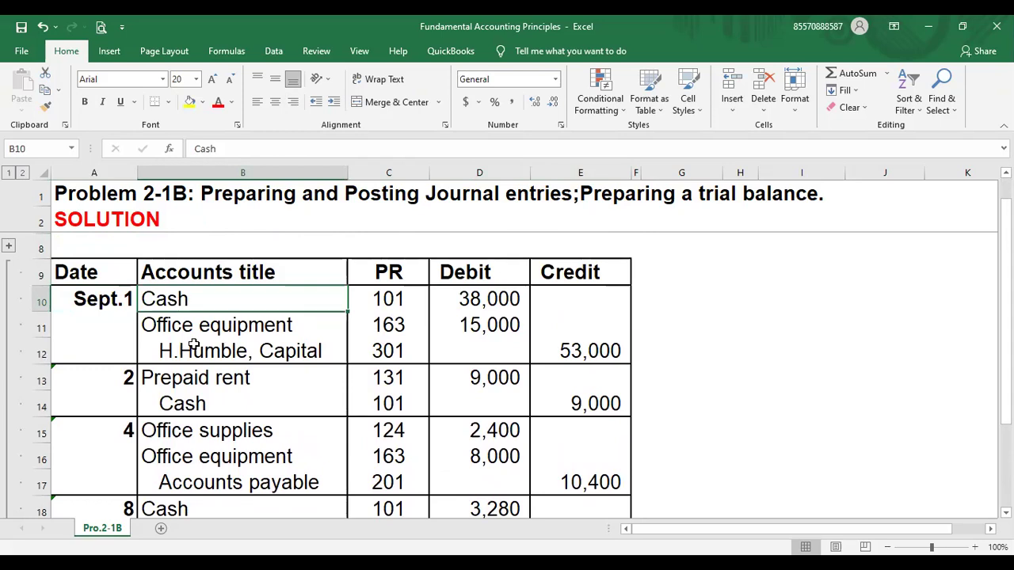
click(157, 324)
click(492, 298)
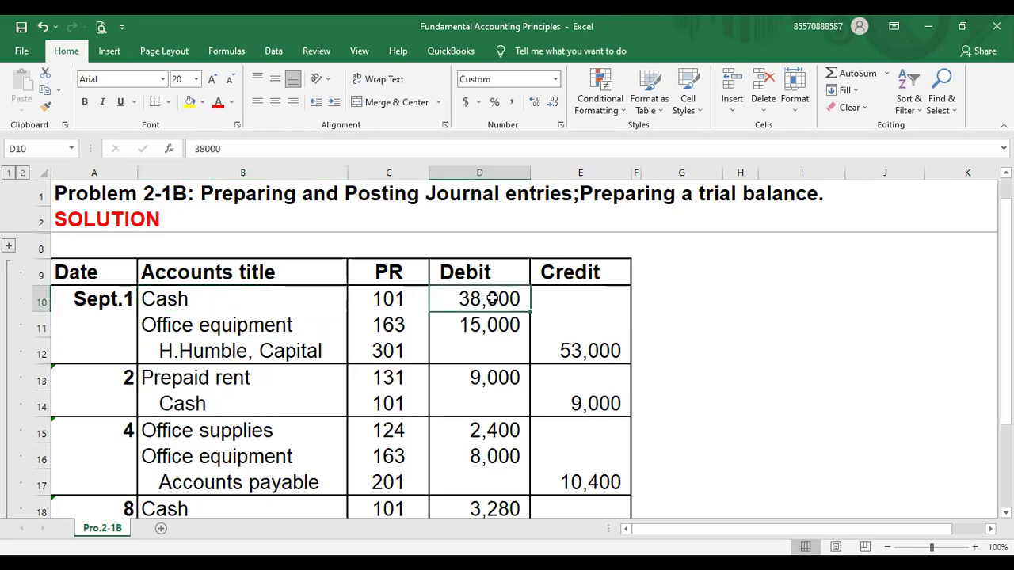
click(490, 325)
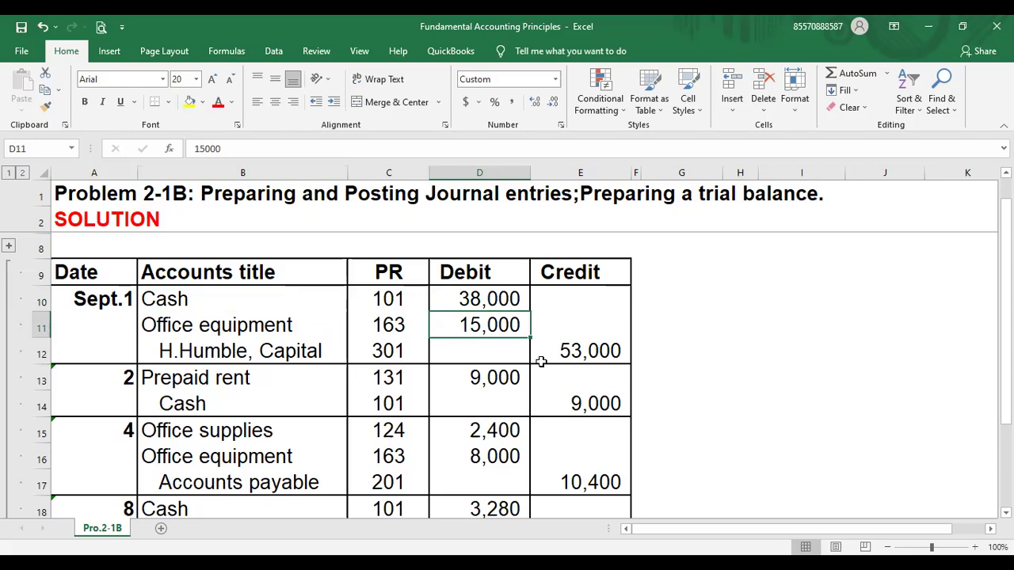
click(586, 354)
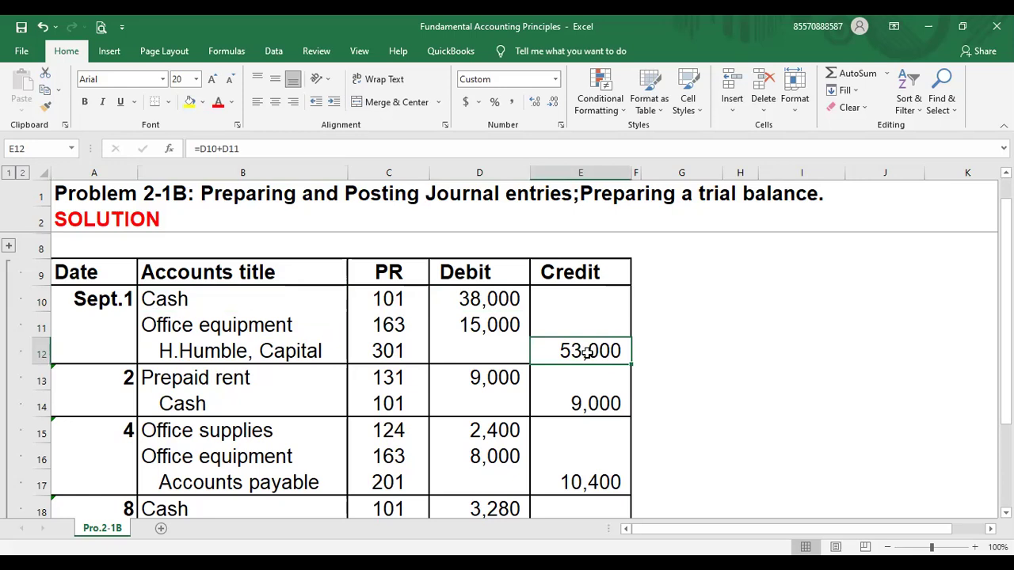
text(=)
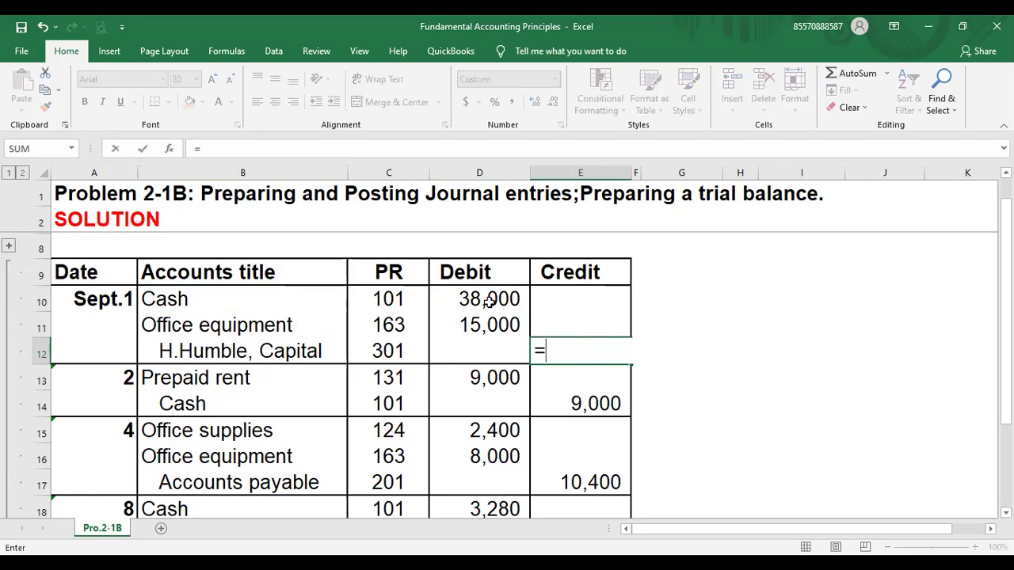
click(489, 301)
text(+)
click(494, 325)
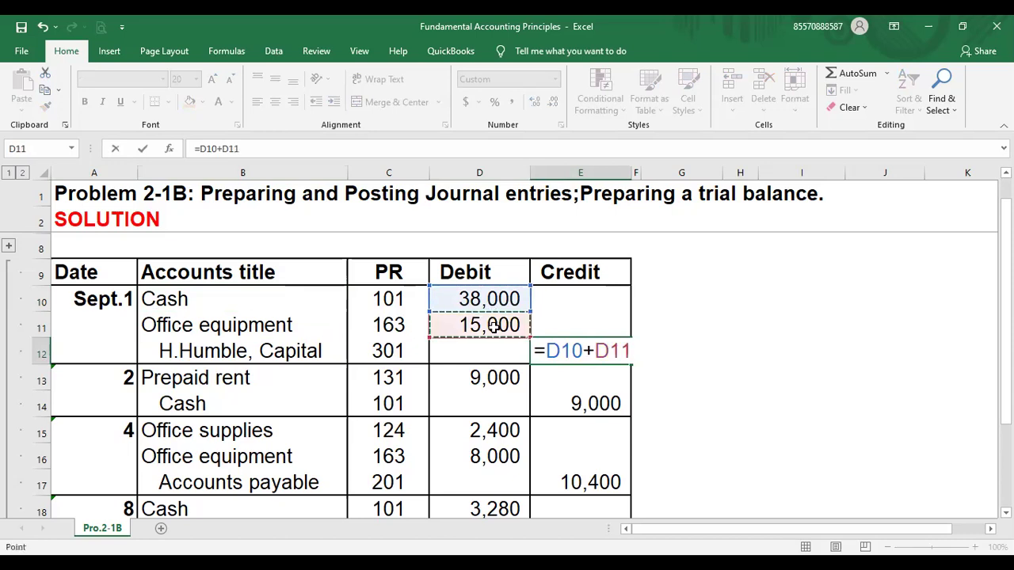
key(Return)
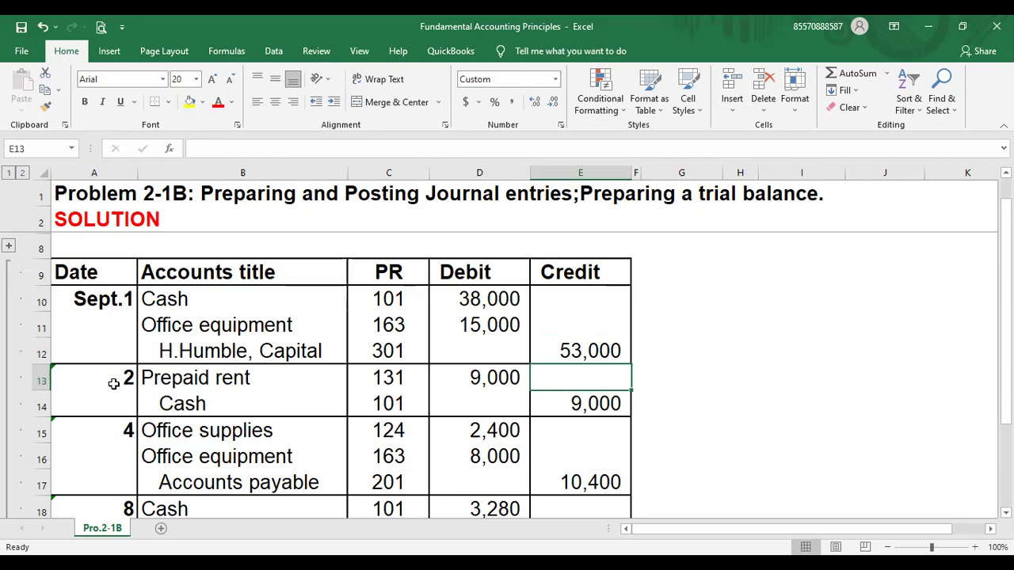
Review the September 2 entry, from the Prepaid rent debit to the Cash credit
click(114, 384)
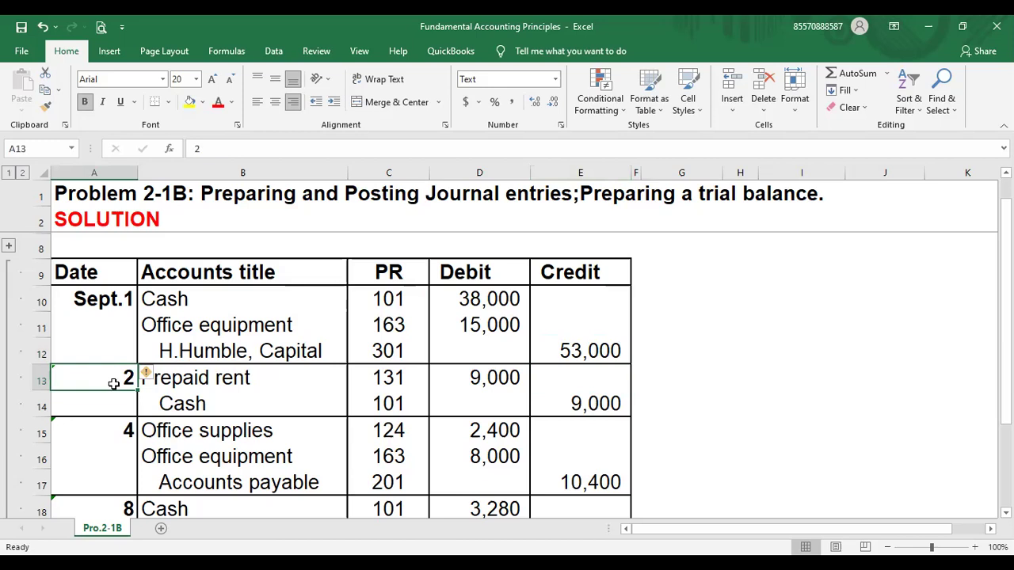
key(Right)
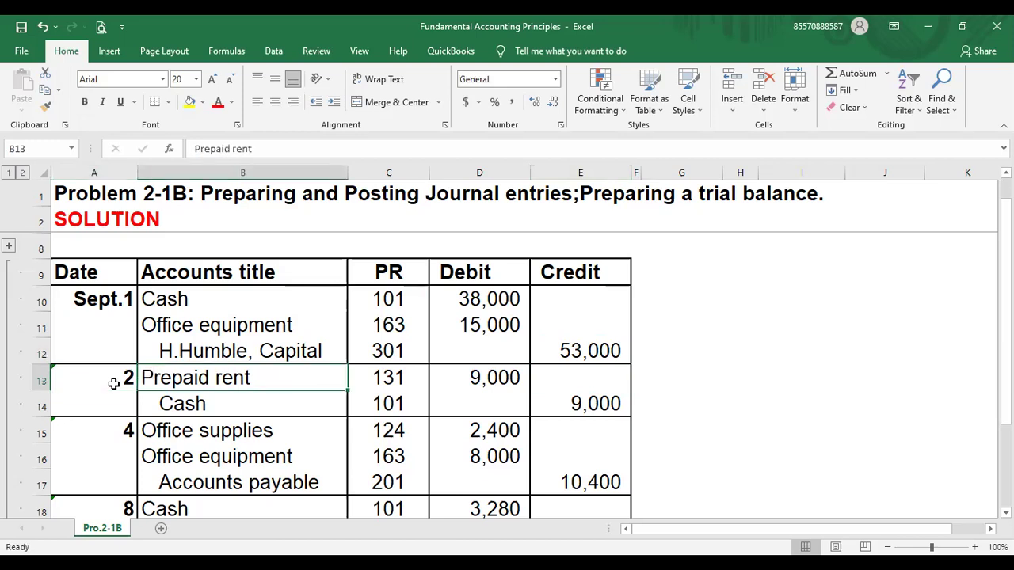
key(Right)
key(Right)
key(Down)
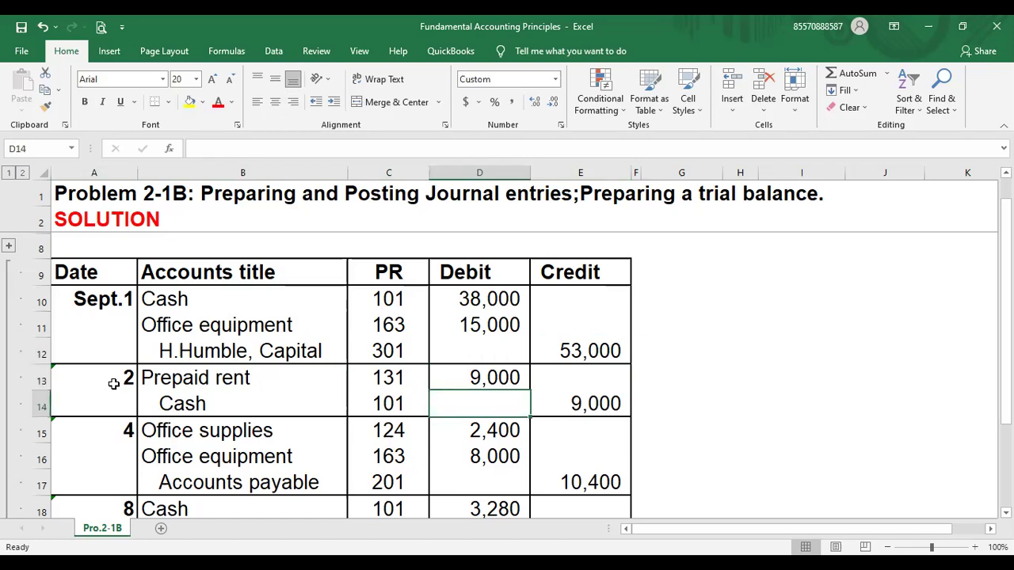
key(Right)
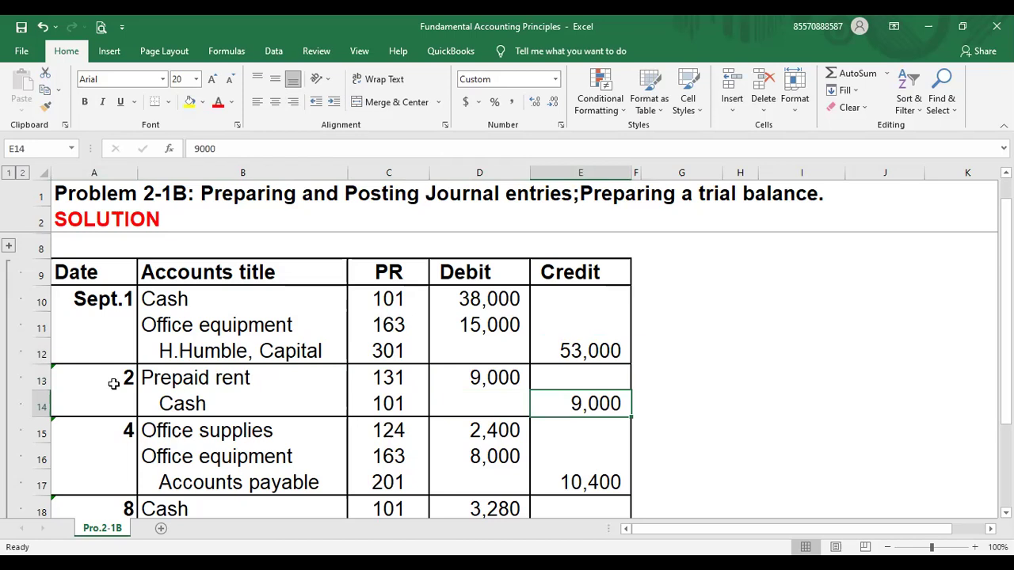
Check the September 4 office supplies and equipment debits and re-enter the Accounts payable credit in E17 as =D15+D16
click(167, 433)
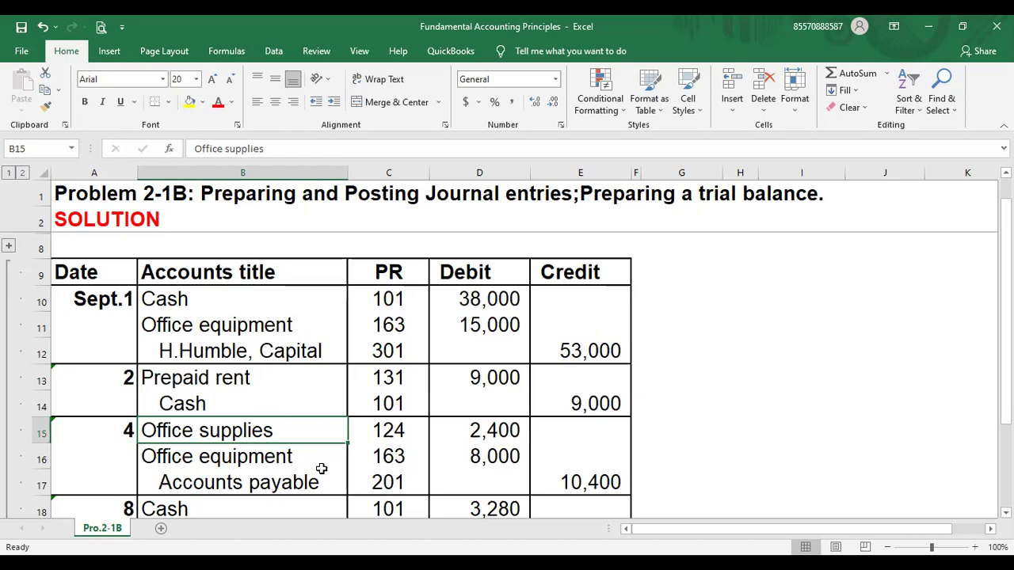
click(490, 429)
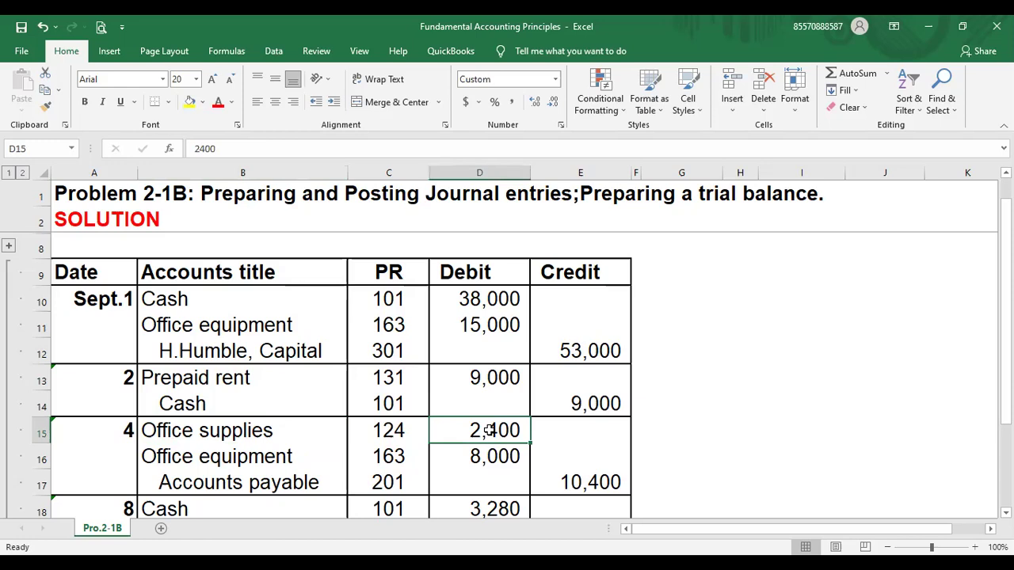
key(Down)
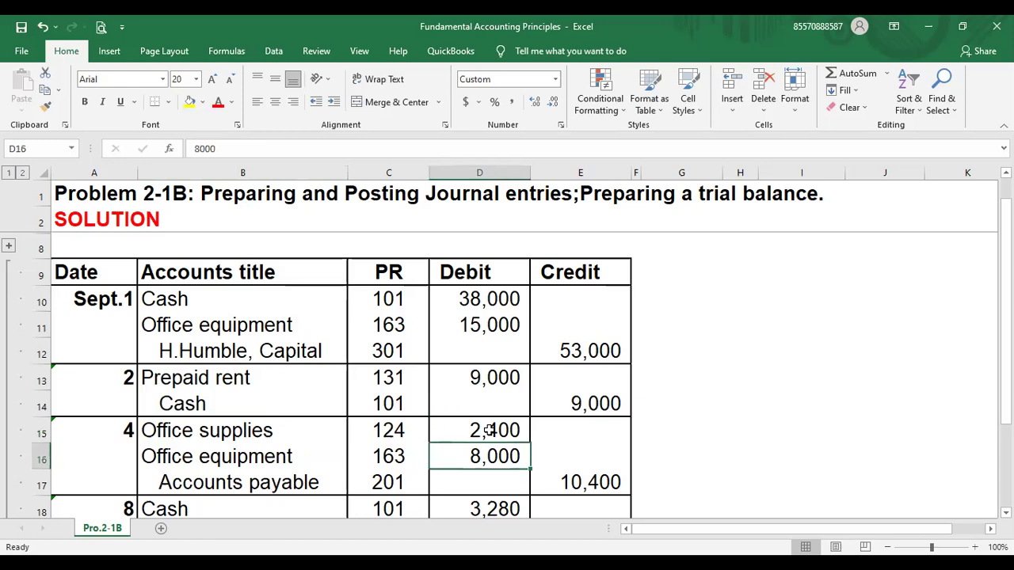
key(Down)
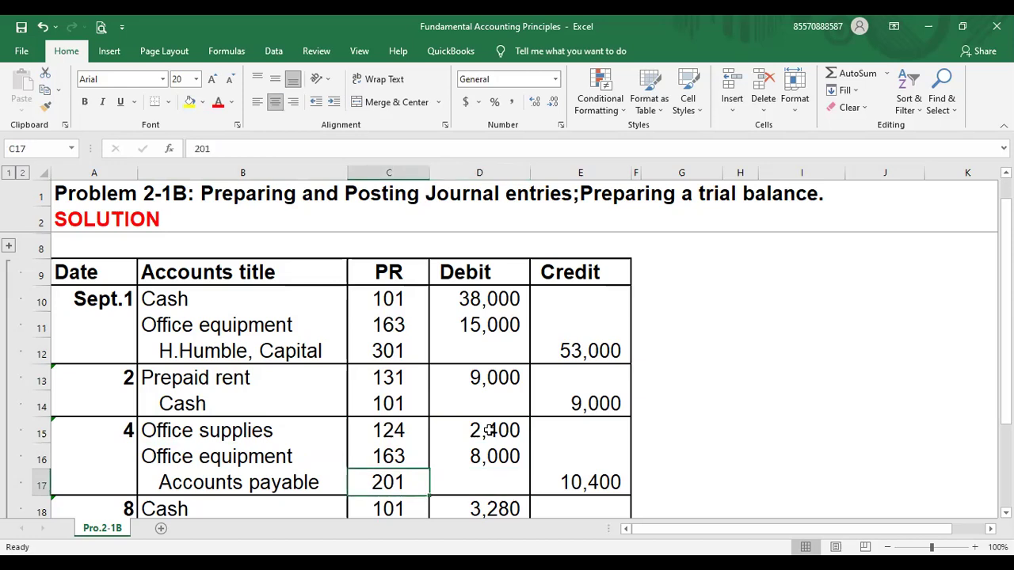
key(Right)
key(Right)
key(F2)
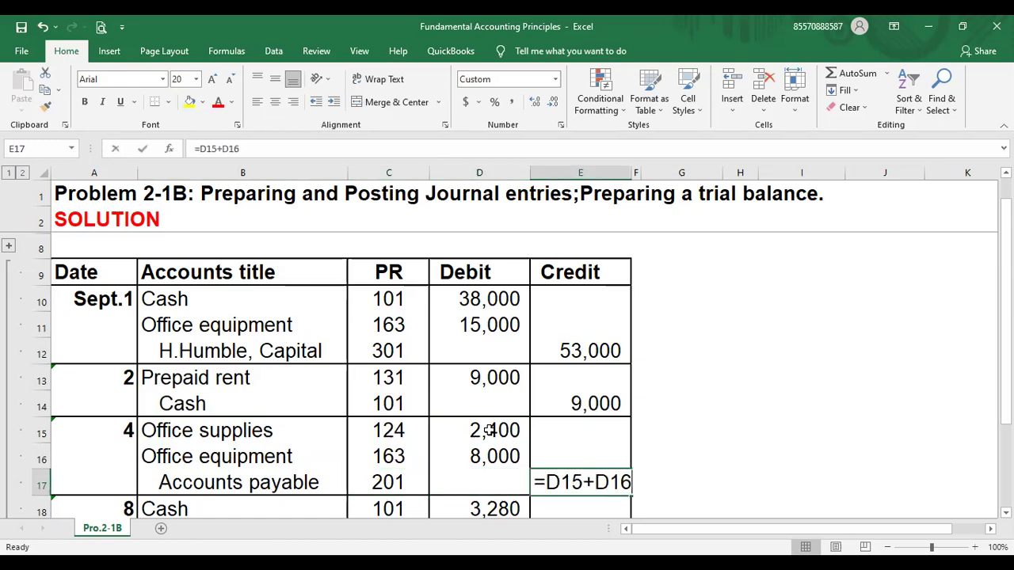
key(BackSpace)
key(BackSpace)
key(BackSpace)
key(BackSpace)
key(BackSpace)
key(BackSpace)
key(BackSpace)
click(507, 429)
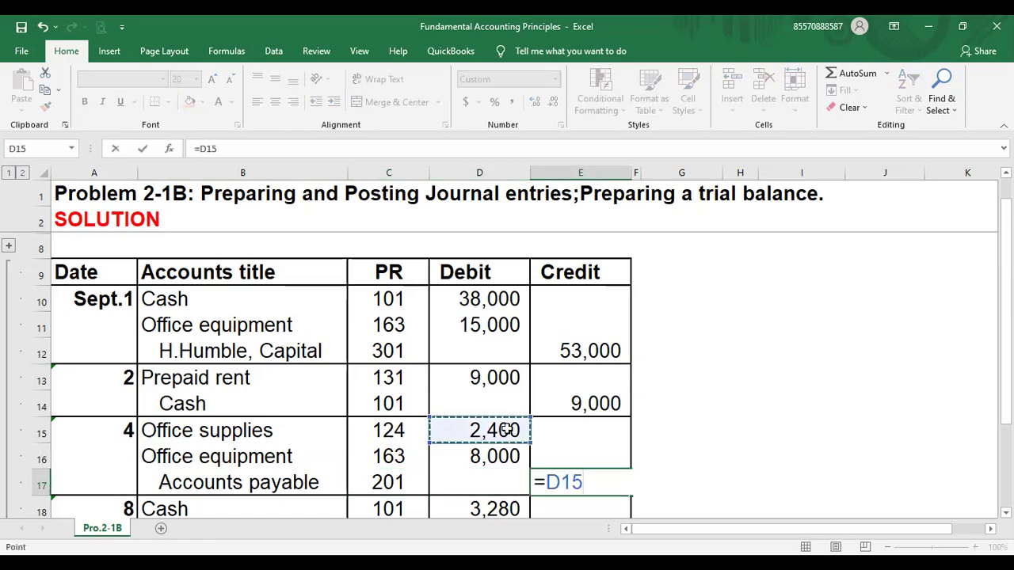
text(+)
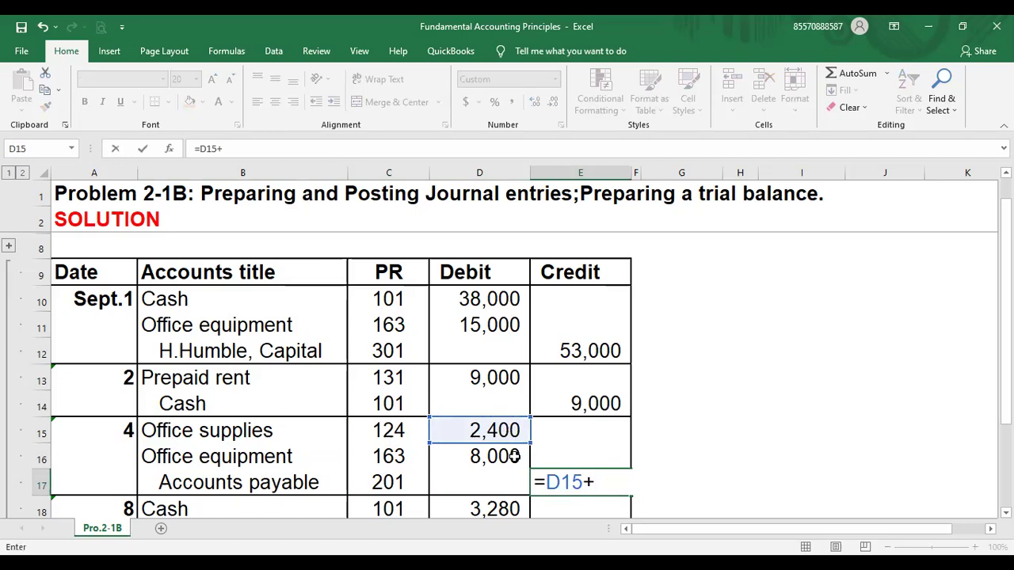
click(513, 456)
key(Return)
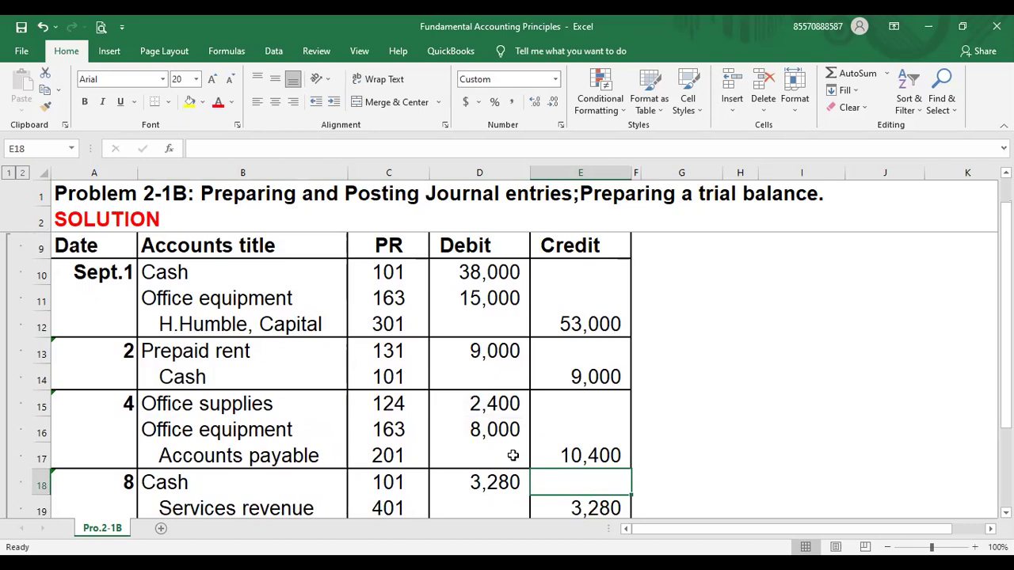
Review the September 8 entry, from the Cash debit to the Services revenue credit in E19
key(Down)
key(Down)
key(Down)
key(Down)
key(Down)
key(Down)
key(Down)
key(Down)
key(Down)
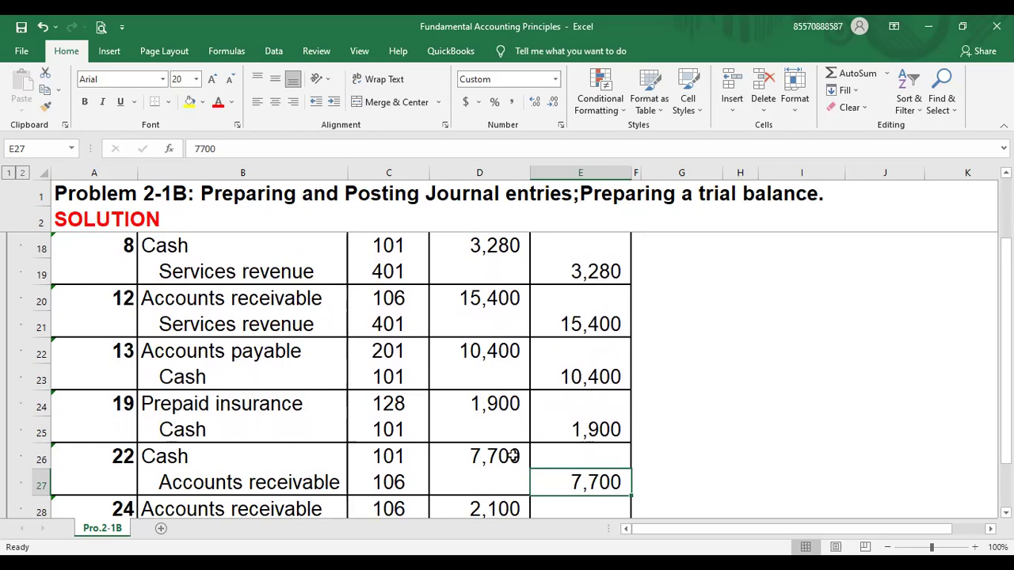
click(173, 266)
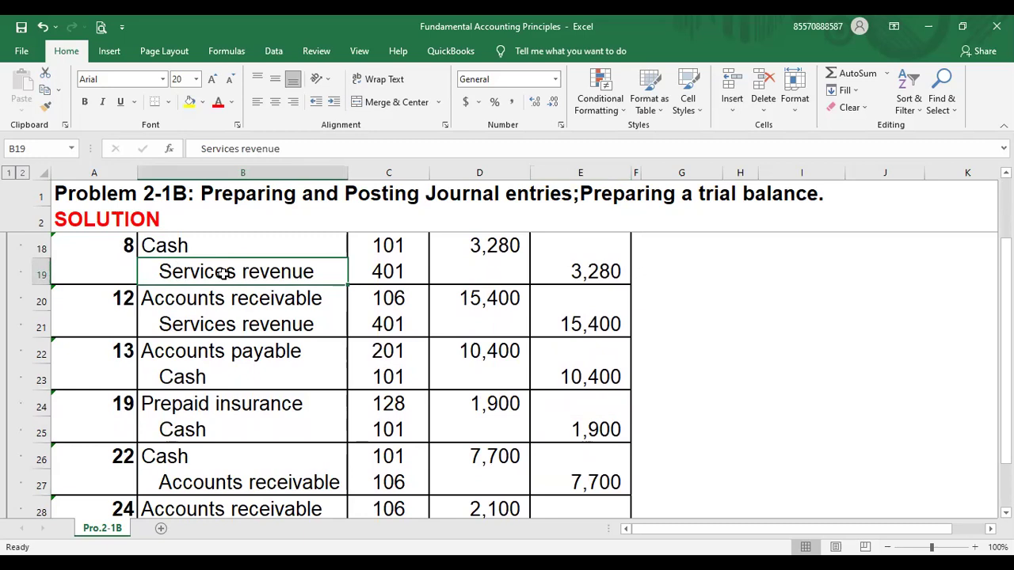
key(Right)
key(Right)
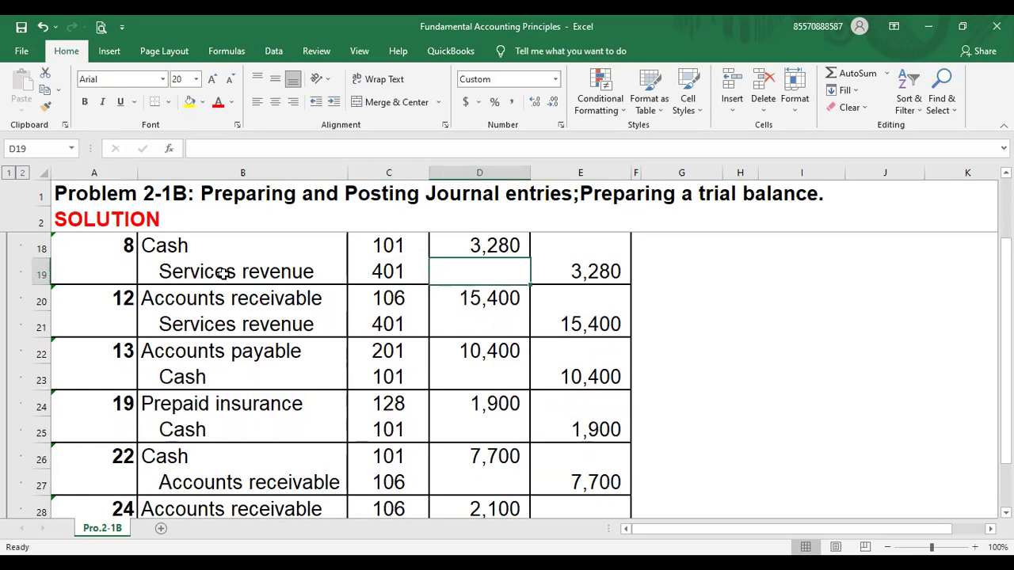
key(Right)
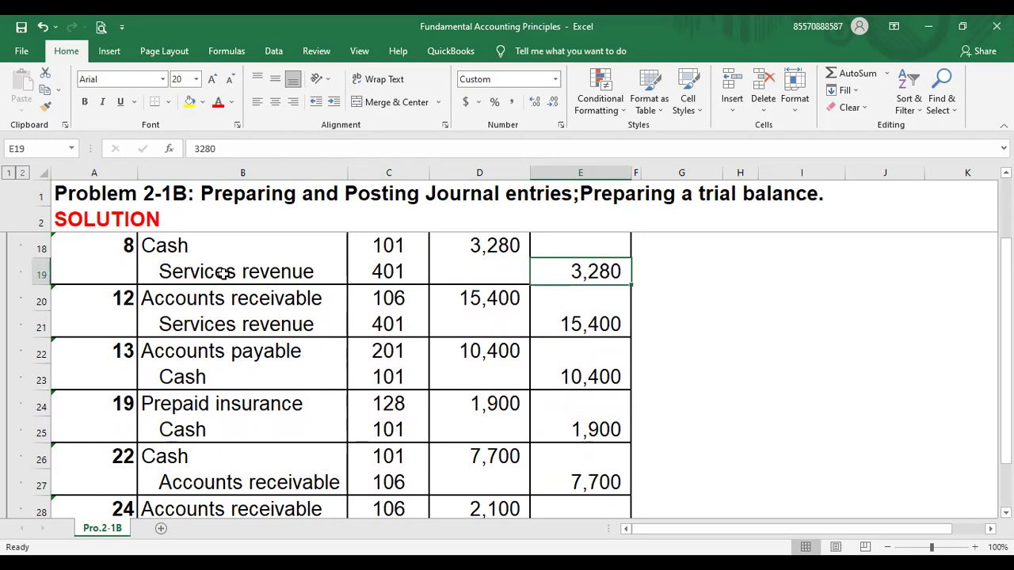
Review the September 12 entry, from the Accounts receivable debit to the Services revenue credit in E21
click(114, 307)
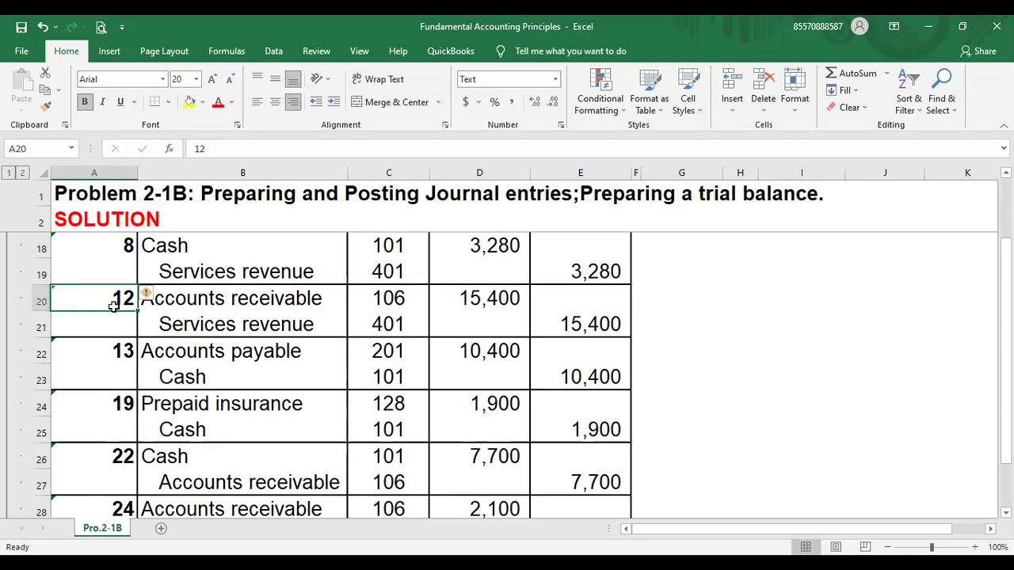
key(Right)
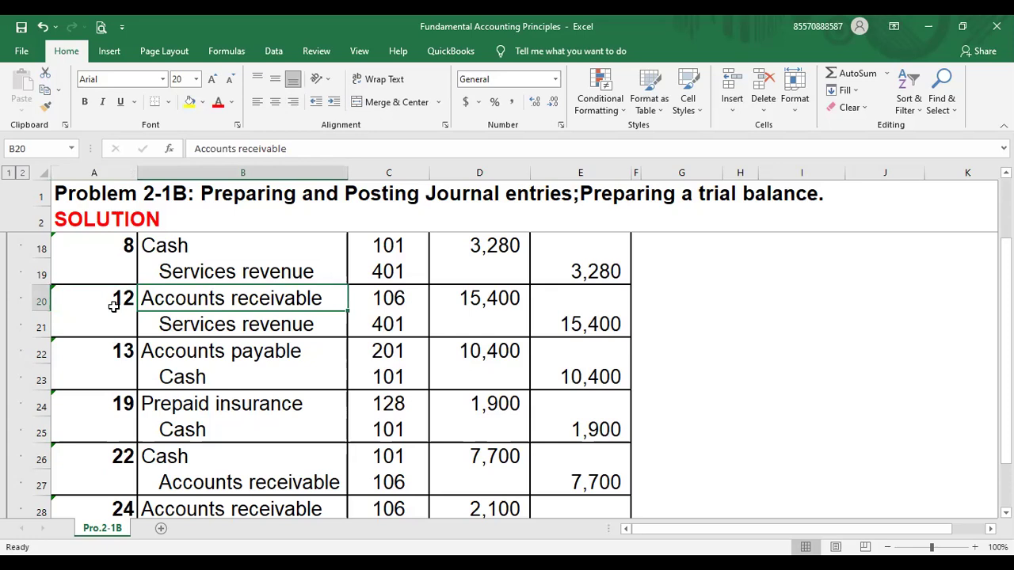
key(Right)
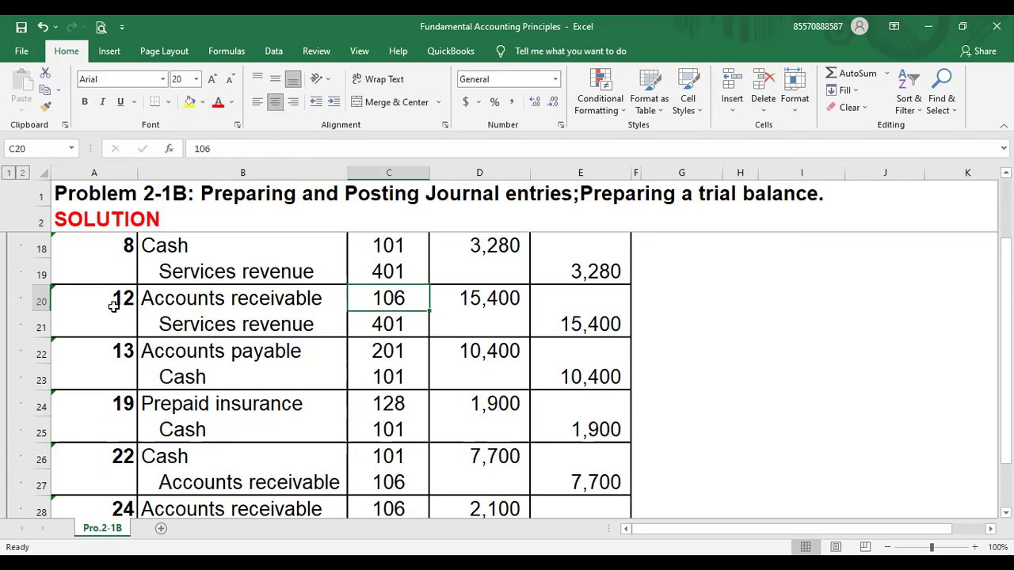
key(Right)
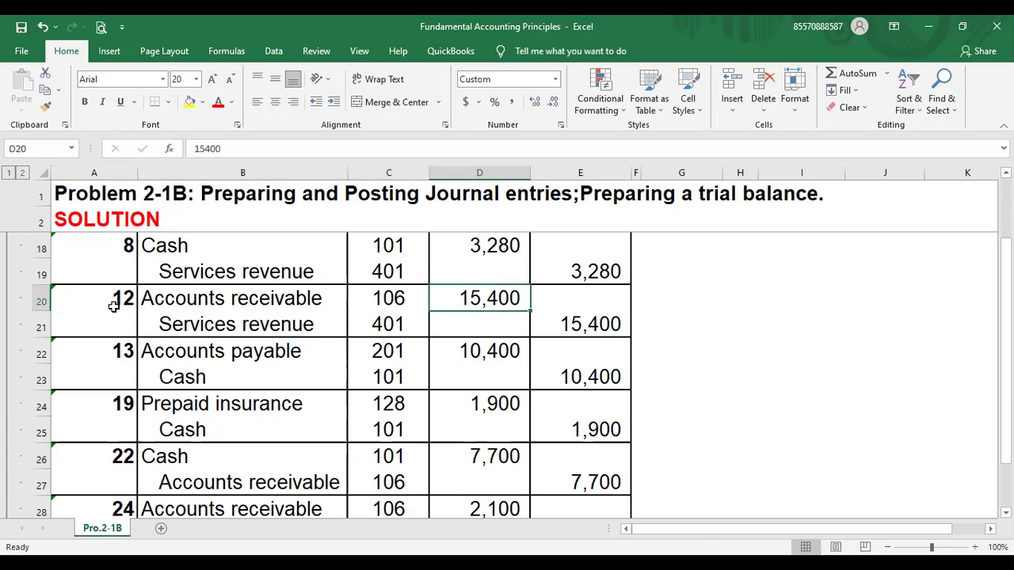
key(Down)
key(Right)
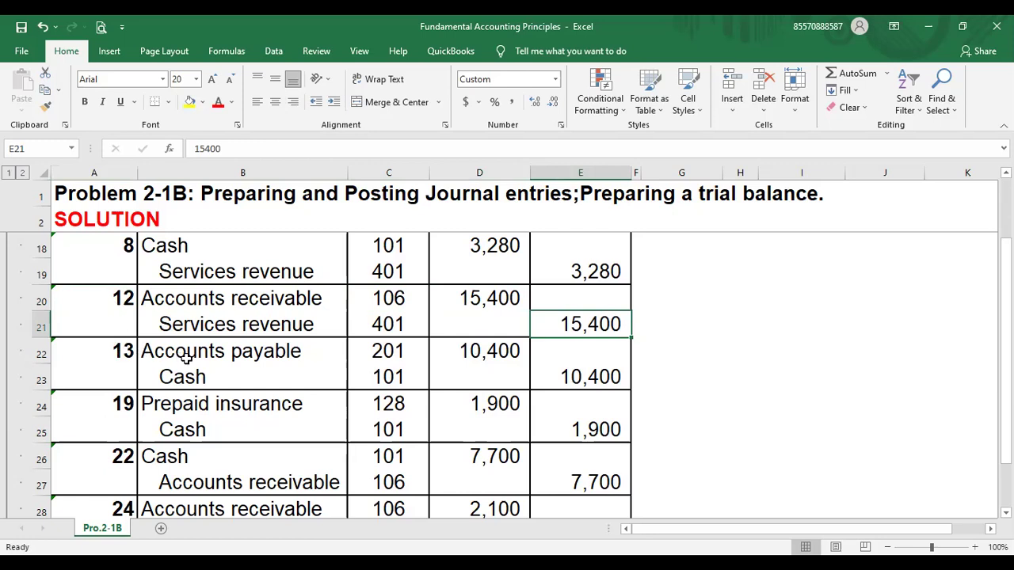
Review the September 13 entry, from the Accounts payable debit to the Cash credit in E23
click(124, 352)
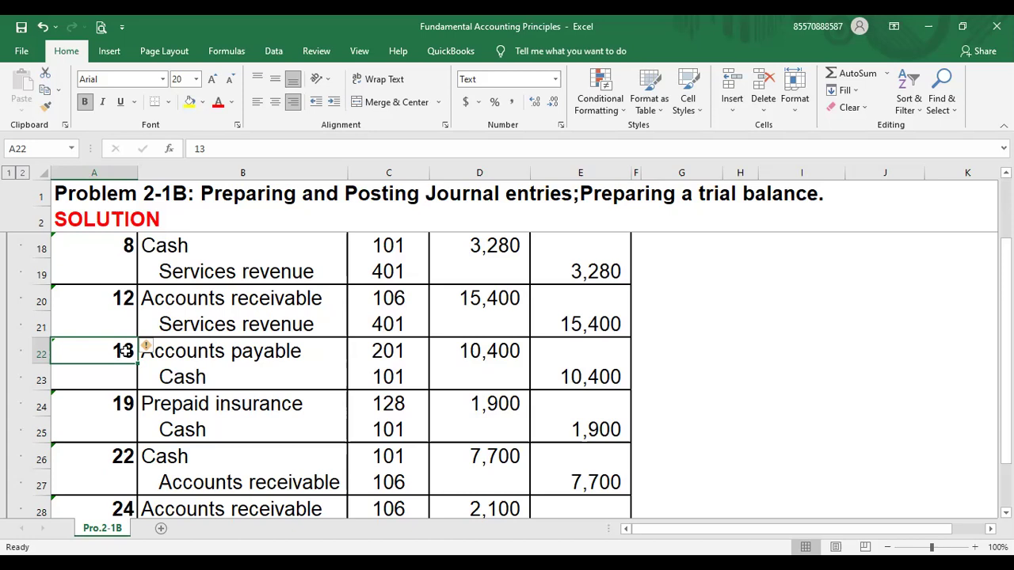
key(Tab)
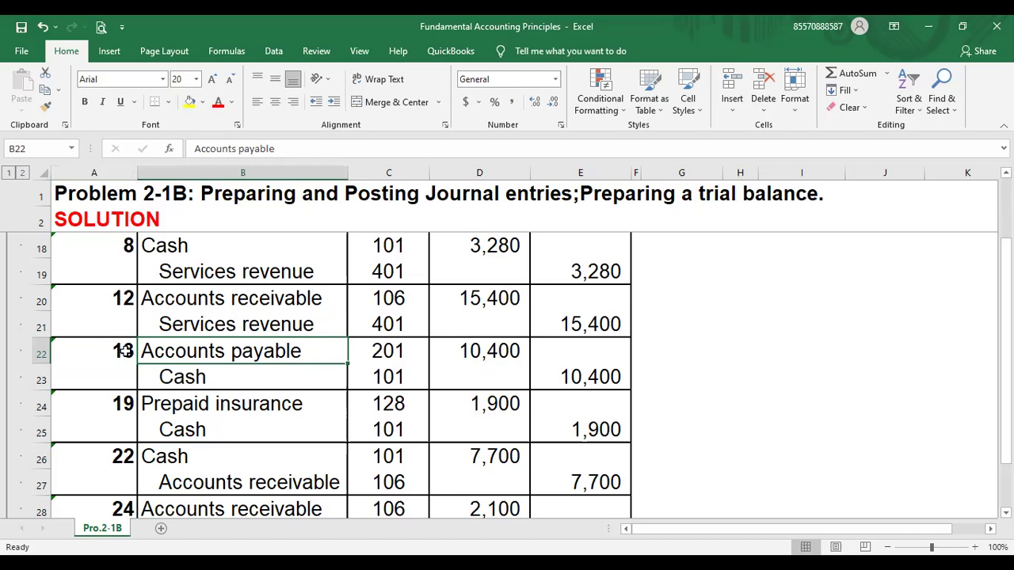
key(Tab)
key(Tab)
key(Down)
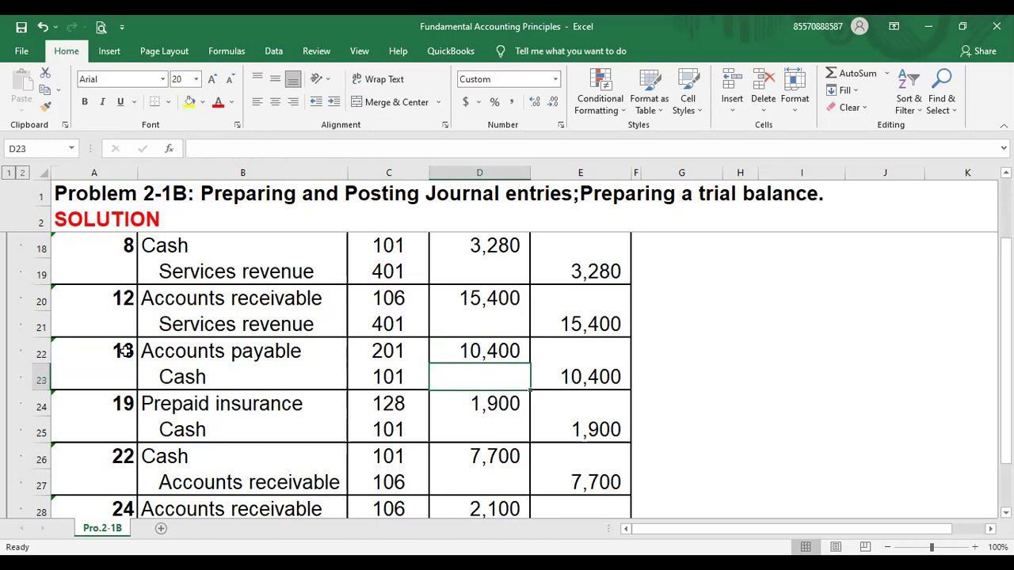
key(Tab)
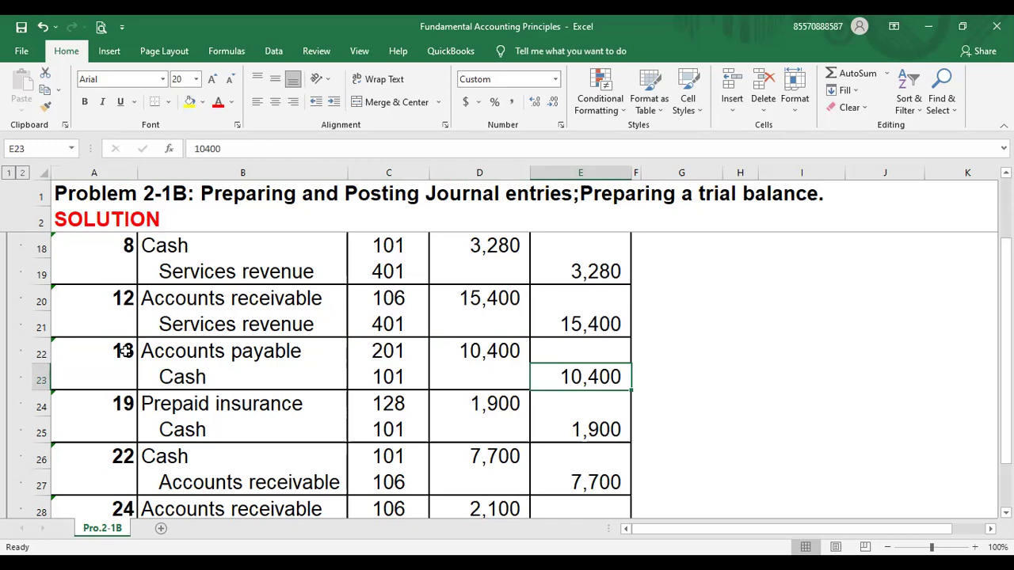
Review the September 19 entry for Prepaid insurance and Cash, and bring the following entries into view
click(202, 420)
key(Down)
key(Down)
key(Down)
key(Down)
key(Down)
key(Down)
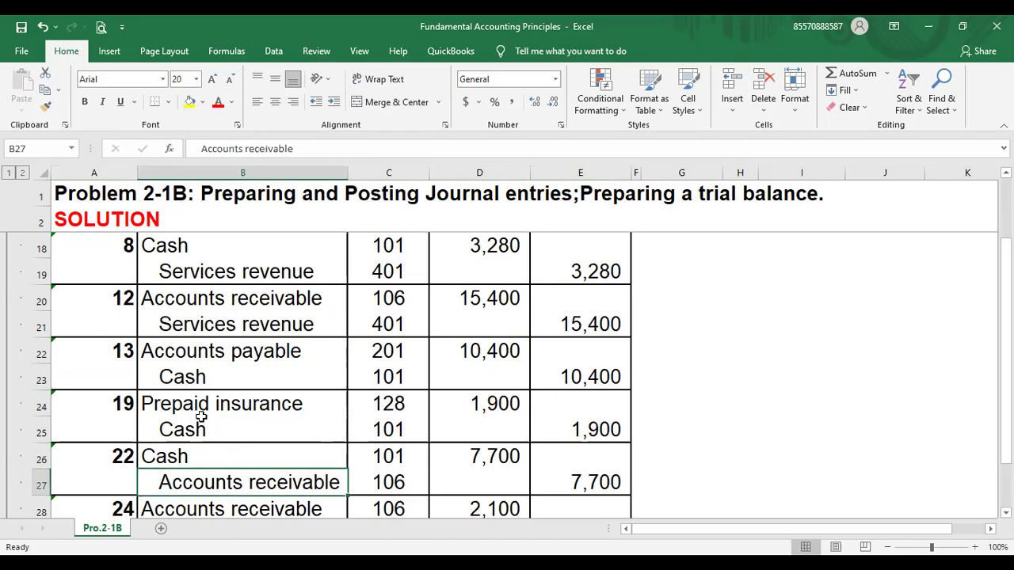
key(Down)
key(Down)
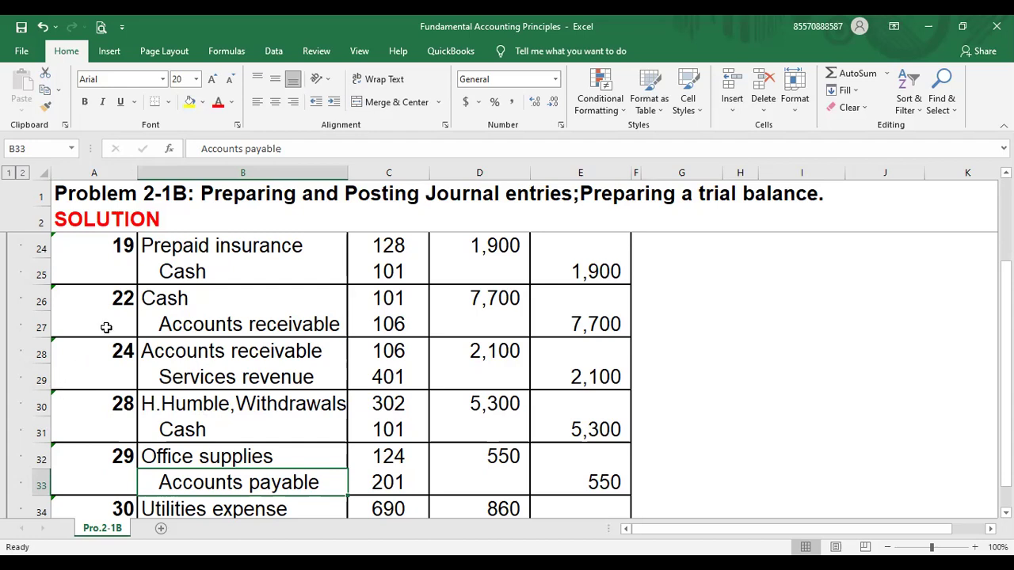
Review the September 22 entry, from the Cash debit to the Accounts receivable credit in E27
click(116, 303)
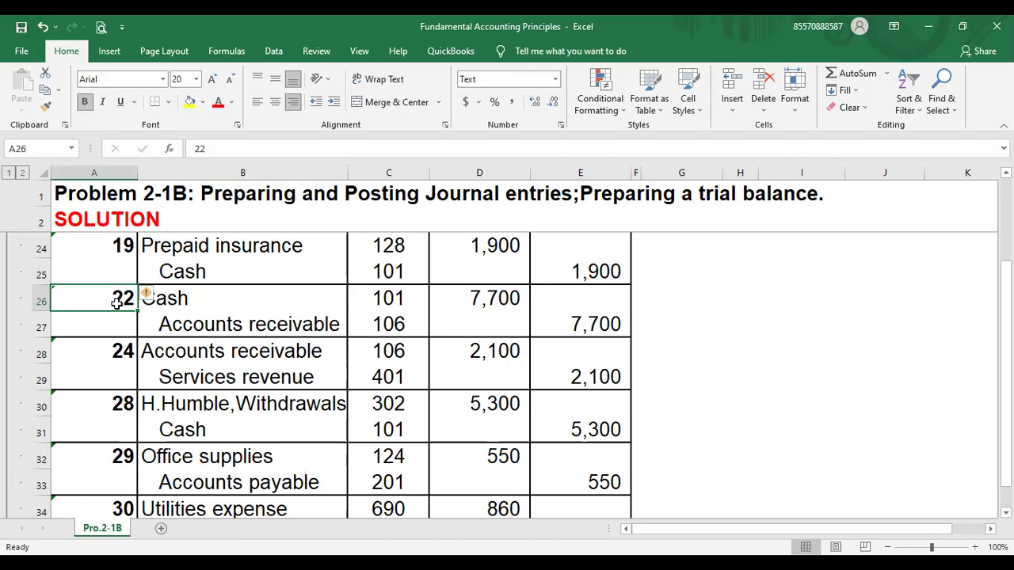
key(Right)
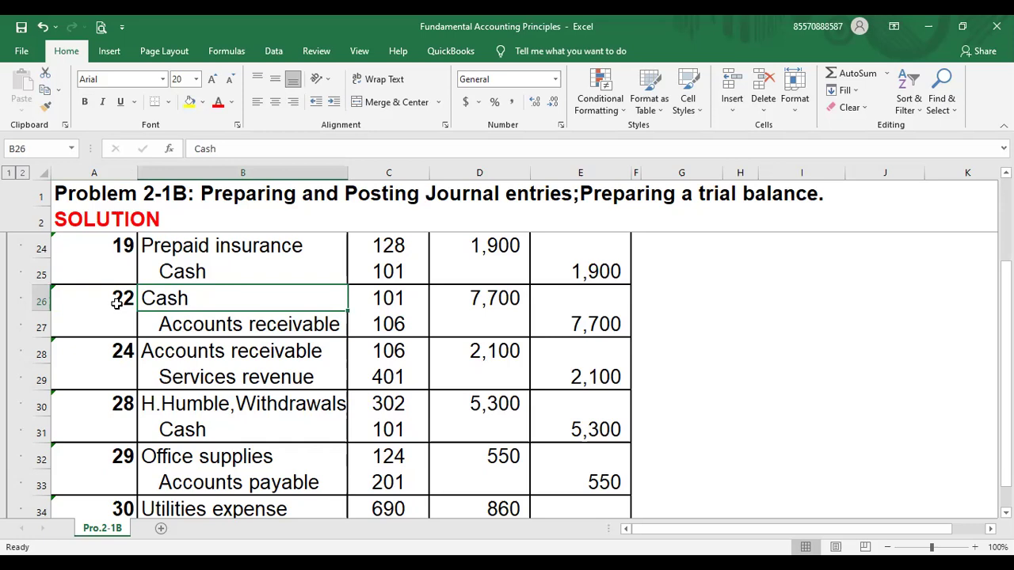
key(Down)
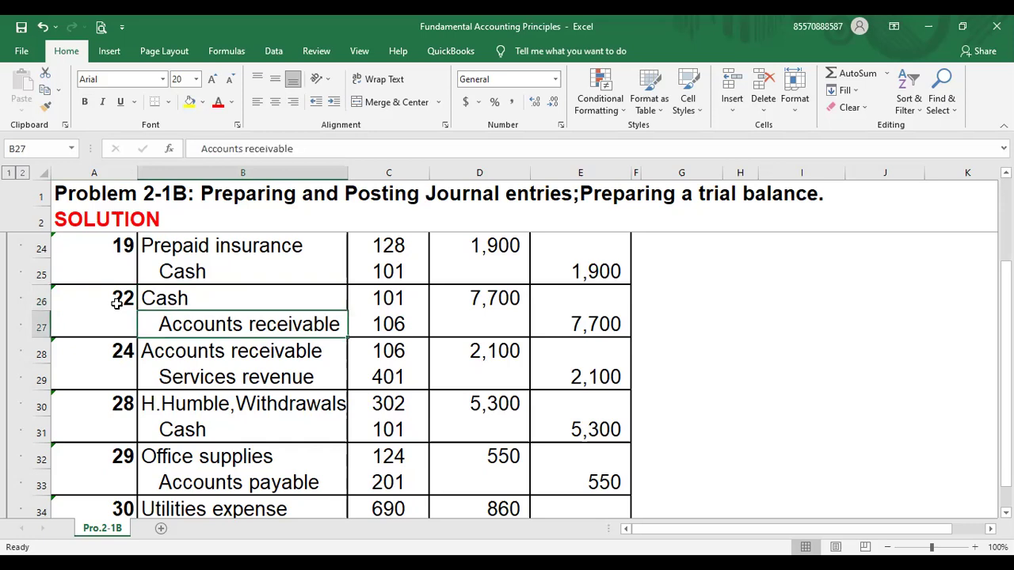
key(Right)
key(Right)
key(Right)
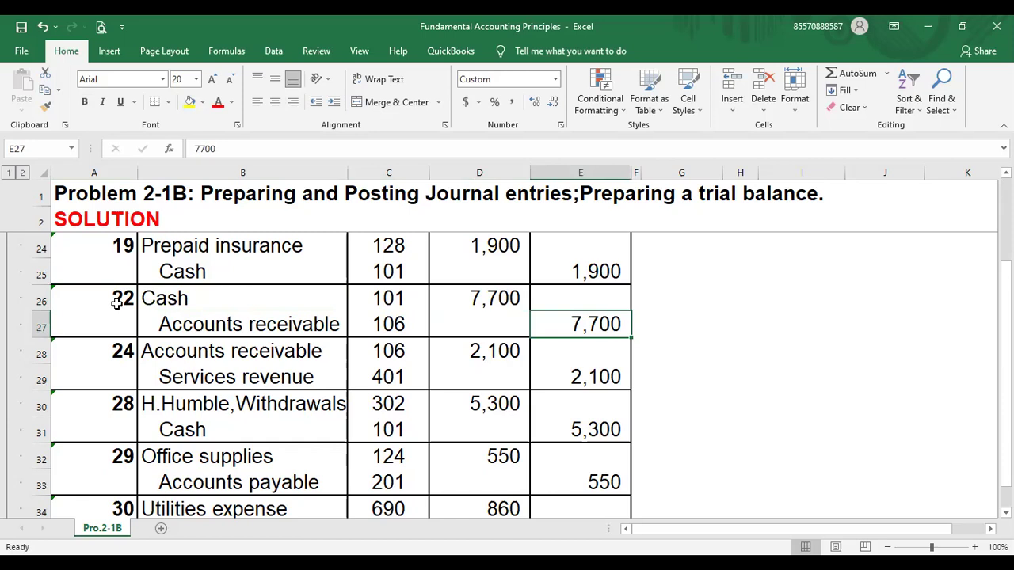
Review the September 24 entry, from the Accounts receivable debit to the Services revenue credit
click(119, 356)
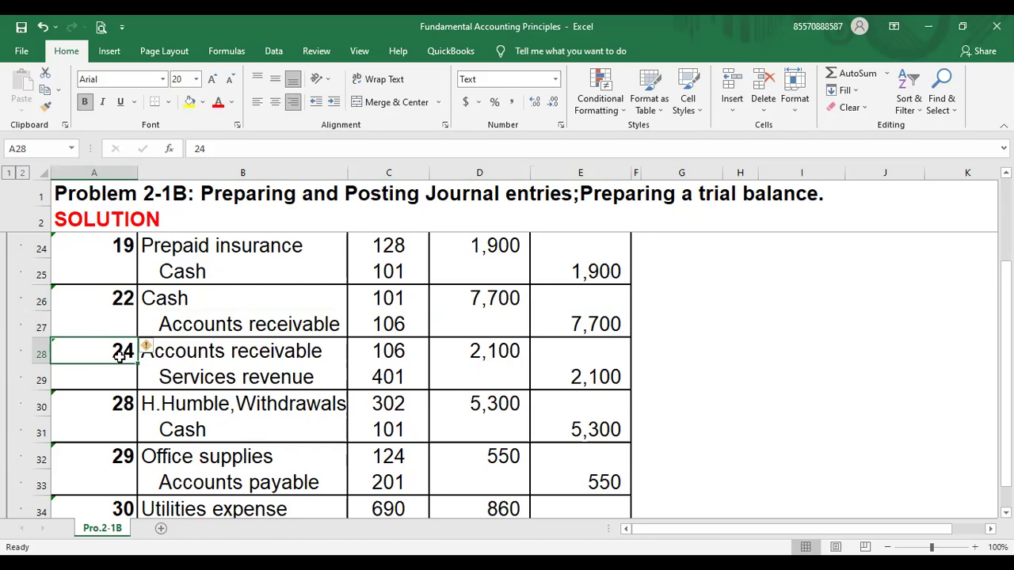
key(Right)
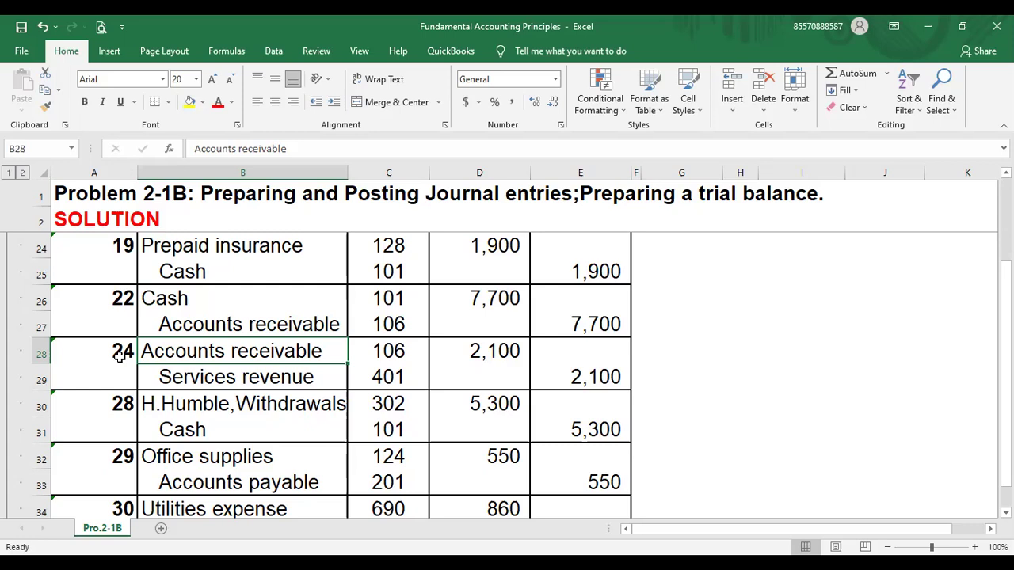
key(Down)
Review the last three journal entries: September 28 owner's withdrawals, September 29 office supplies and September 30 utilities expense
key(Down)
key(Down)
key(Down)
key(Down)
key(Down)
key(Down)
key(Down)
key(Down)
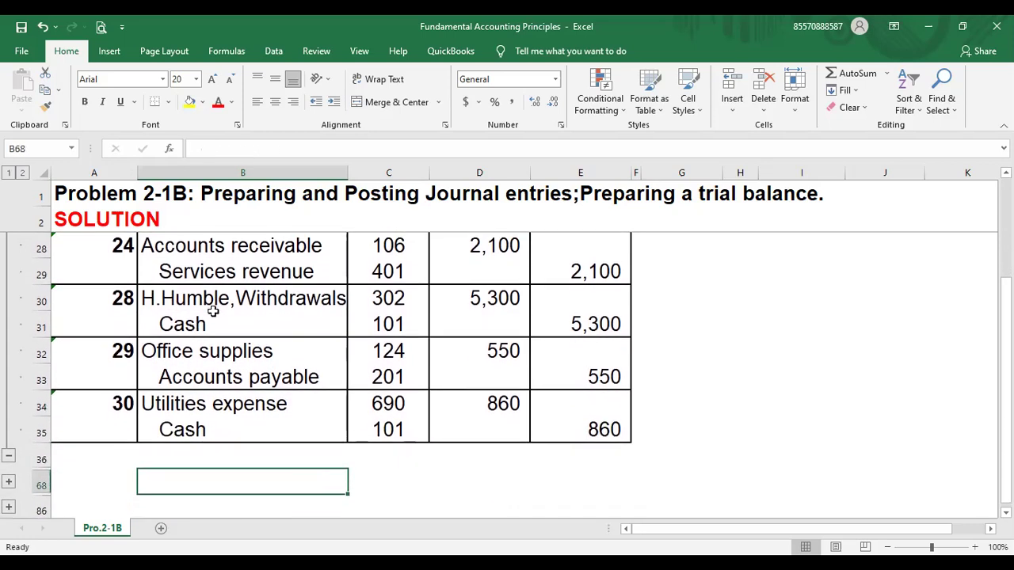
click(213, 316)
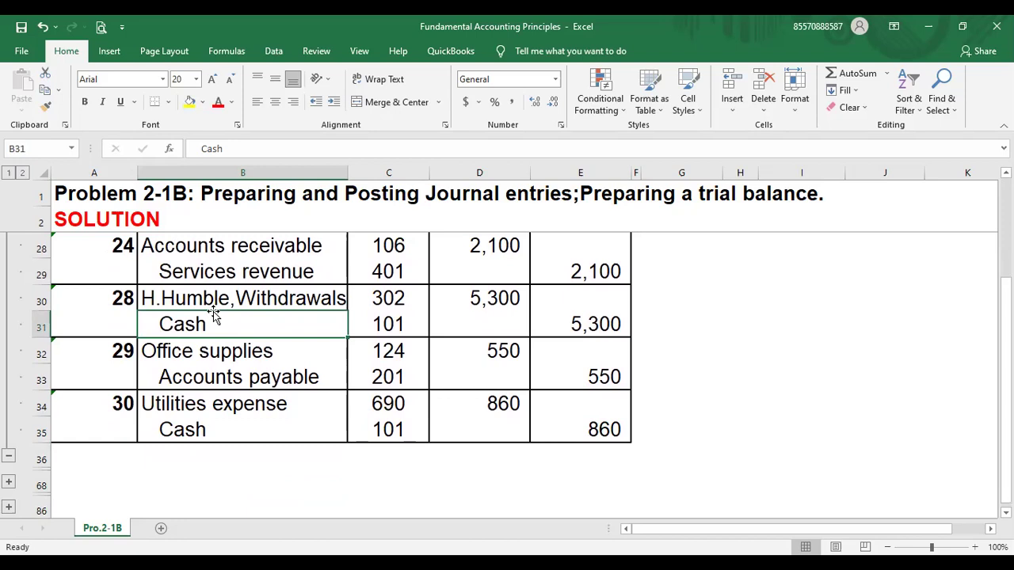
click(210, 361)
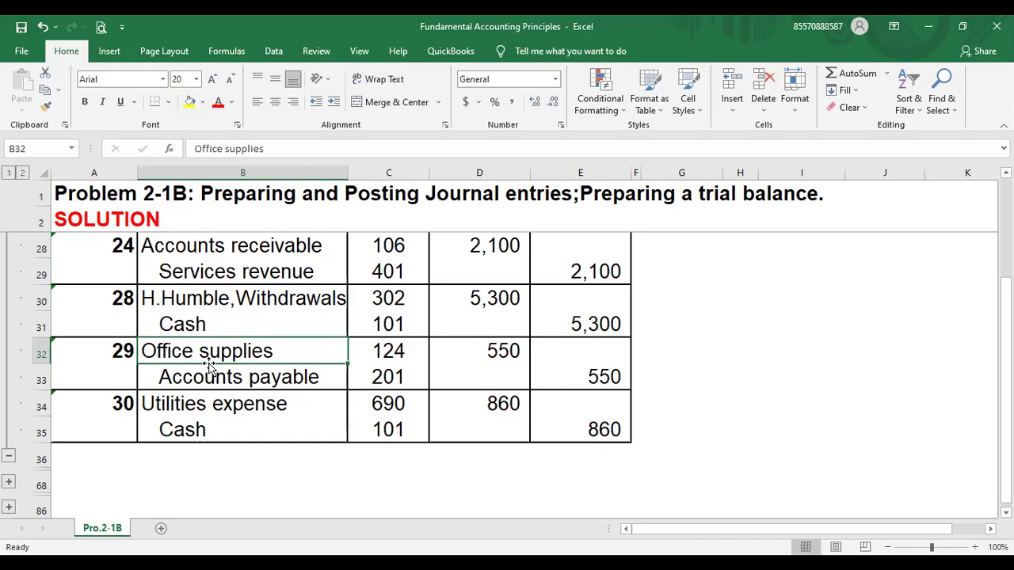
click(208, 421)
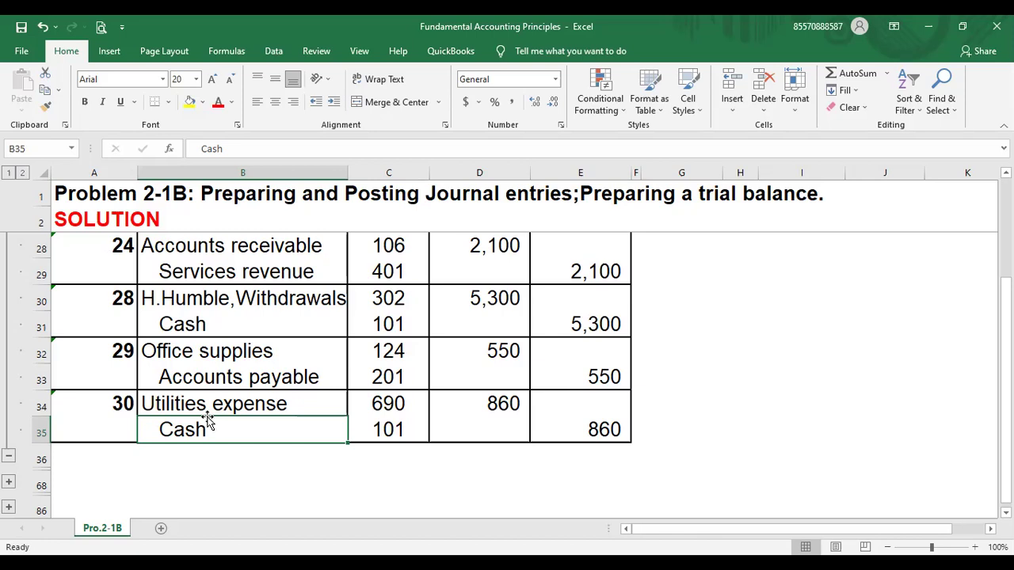
click(111, 411)
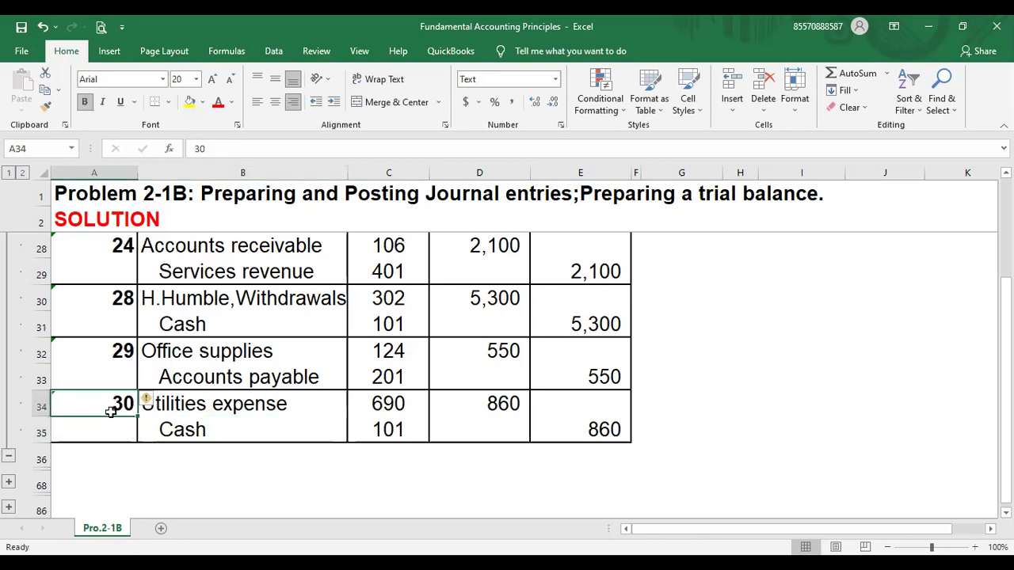
Go back up through the journal to the "1).Prepare general journal entries." heading in A3
key(Up)
key(Up)
key(Up)
key(Up)
key(Up)
key(Up)
key(Up)
key(Up)
key(Up)
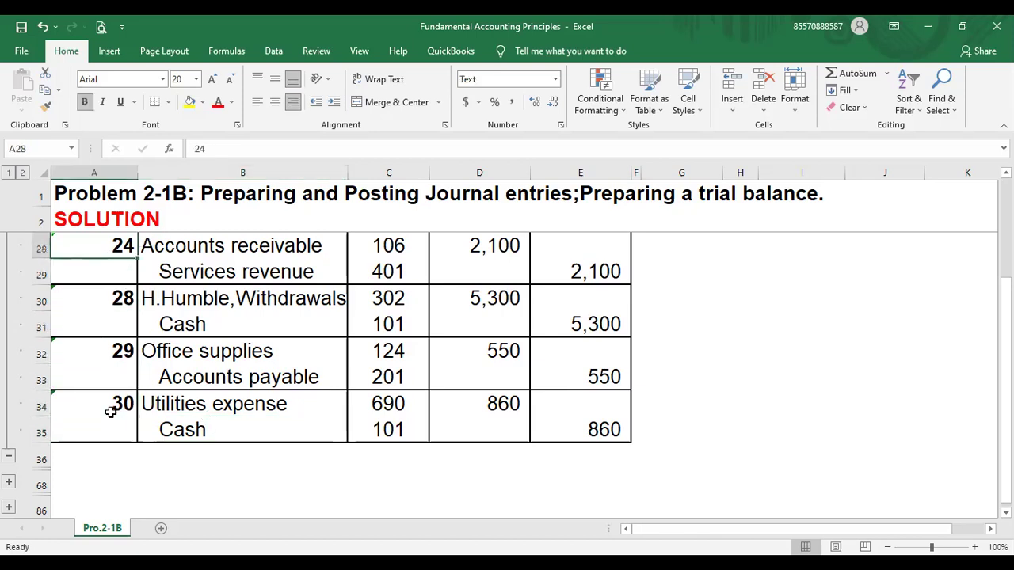
key(Up)
key(Up)
key(Up)
key(Up)
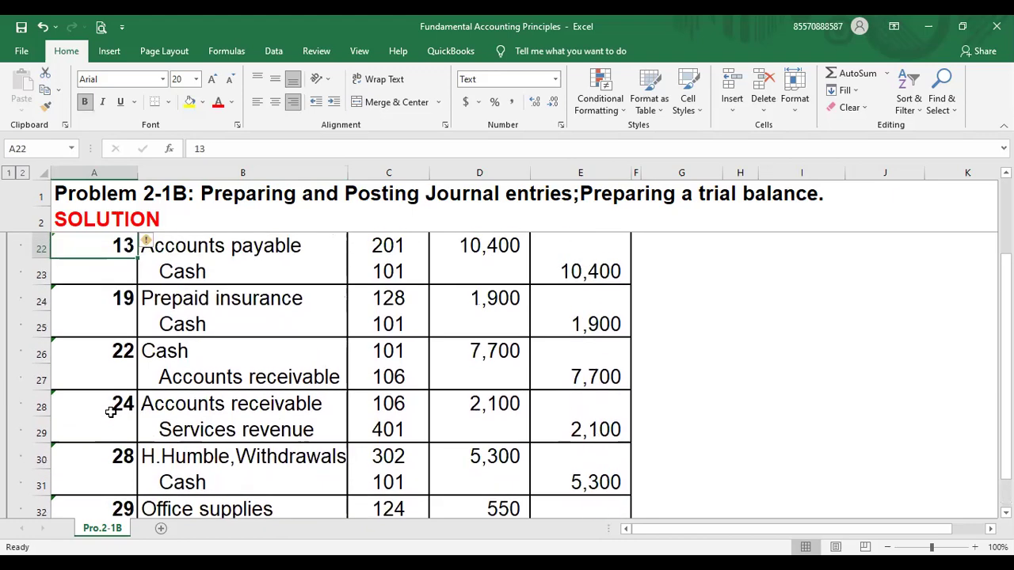
key(Up)
key(Up)
key(Up)
key(Up)
key(Up)
key(Up)
key(Up)
key(Up)
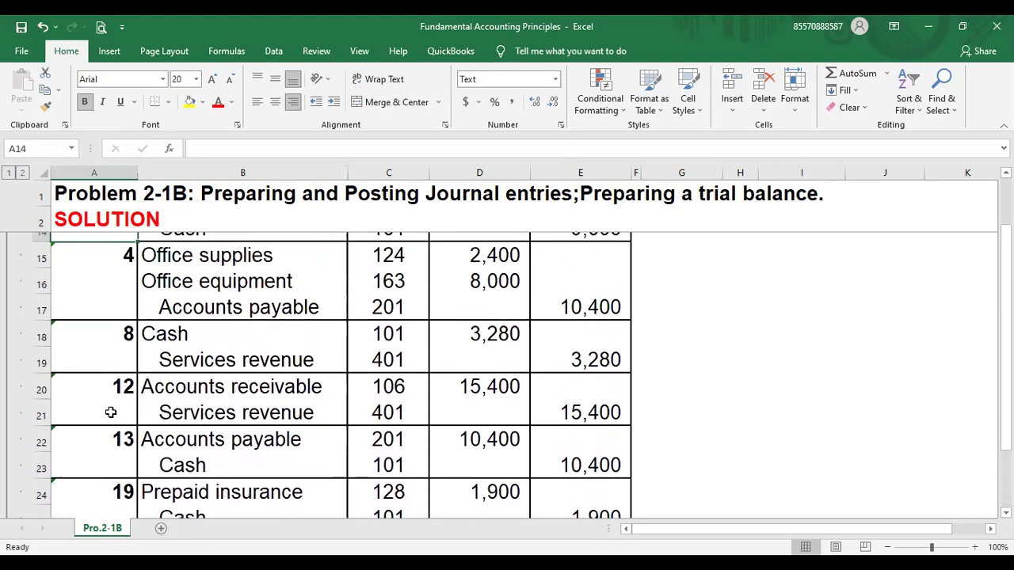
key(Up)
key(Up)
key(Up)
key(Up)
key(Up)
key(Up)
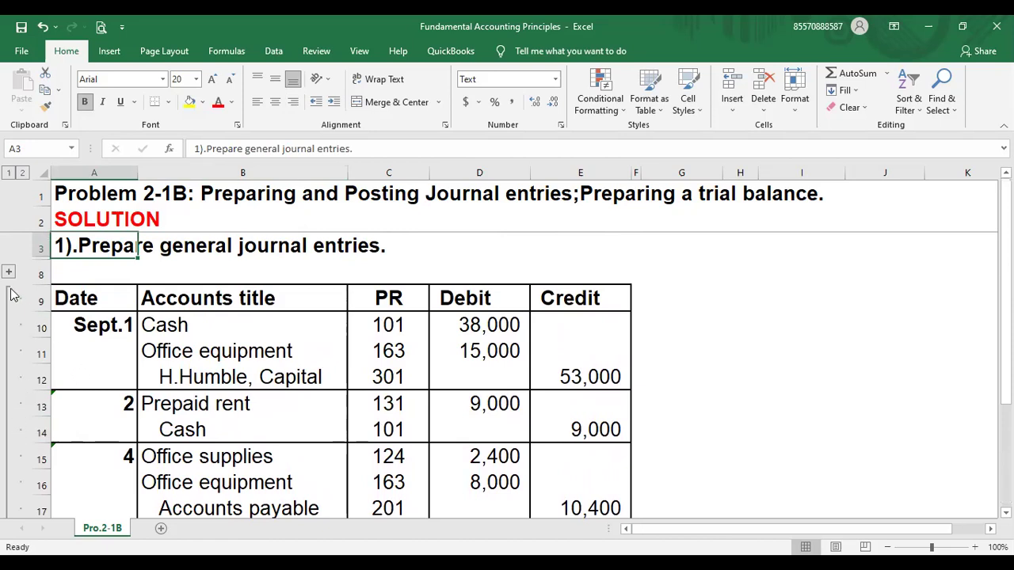
Go past the September 30 entry at the journal's end and expand the collapsed ledger row group ending at row 68
click(132, 353)
key(Down)
key(Down)
key(Down)
key(Down)
key(Down)
key(Down)
key(Down)
key(Down)
key(Down)
key(Down)
key(Down)
key(Down)
key(Down)
key(Down)
key(Down)
key(Down)
key(Down)
key(Down)
key(Down)
key(Down)
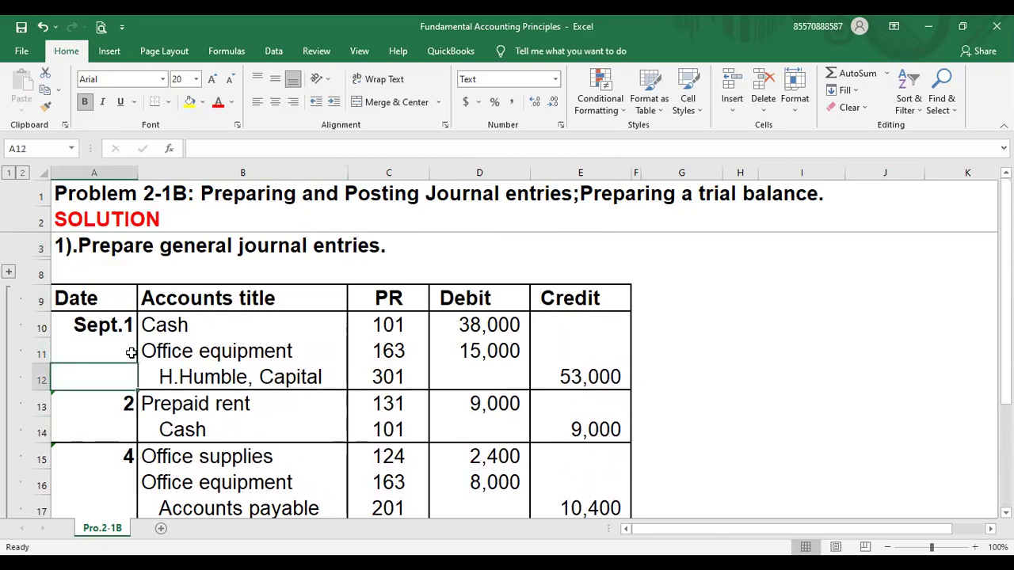
key(Down)
key(Down)
key(Down)
key(Down)
key(Down)
key(Down)
key(Down)
key(Down)
key(Down)
key(Down)
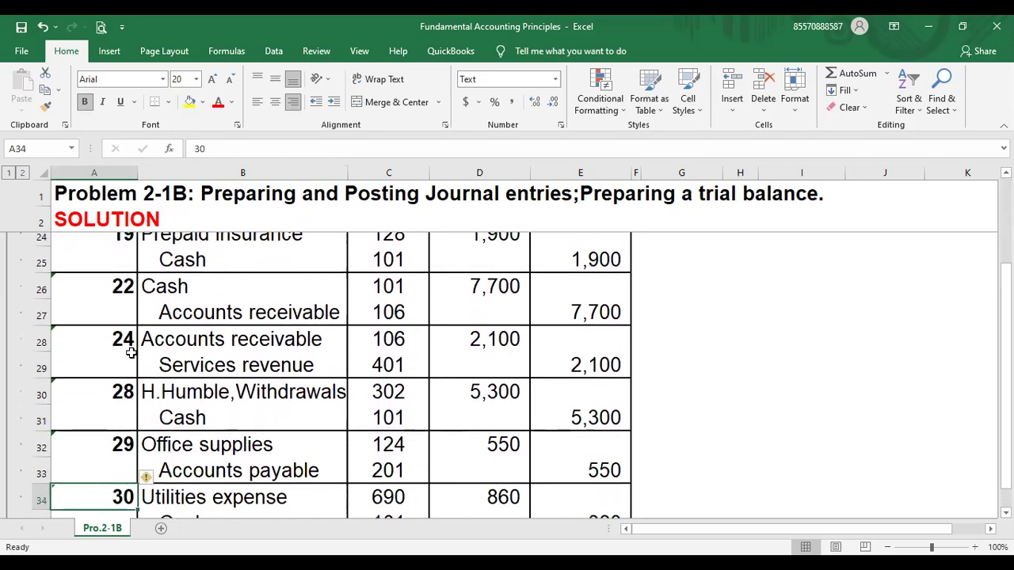
key(Down)
key(Down)
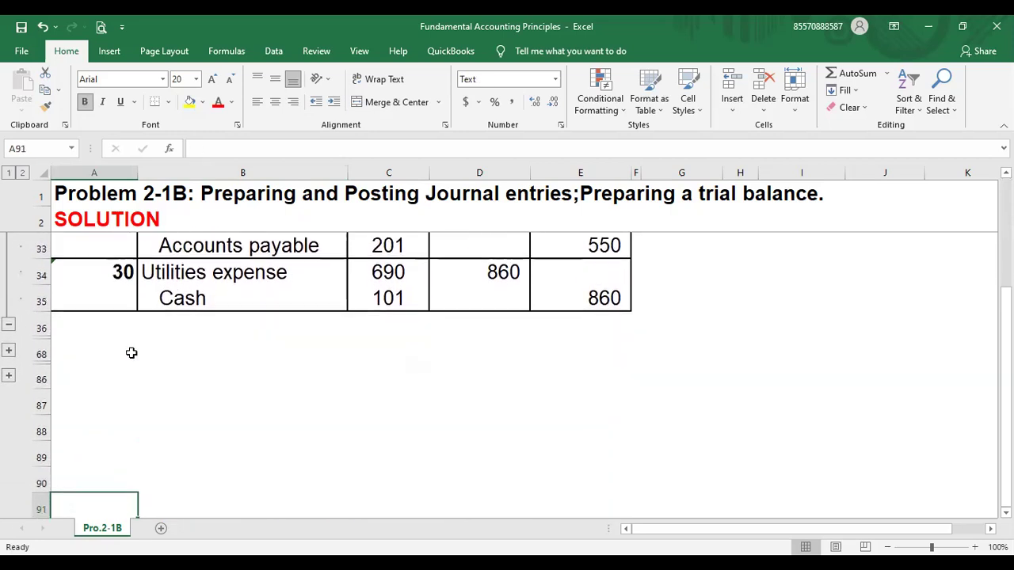
click(9, 354)
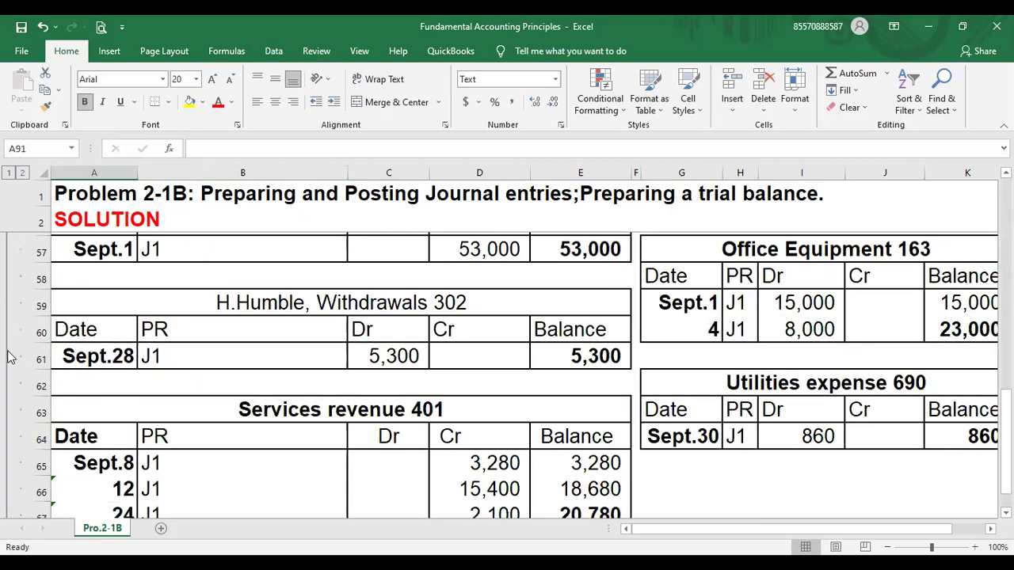
Go back up through the ledger accounts to the "2).Open the following ledger accounts." heading and look over the Cash 101 account
key(Up)
key(Up)
key(Up)
key(Up)
key(Up)
key(Up)
key(Up)
key(Up)
key(Up)
key(Up)
key(Up)
key(Up)
key(Up)
key(Up)
key(Up)
key(Up)
key(Up)
key(Up)
key(Up)
key(Up)
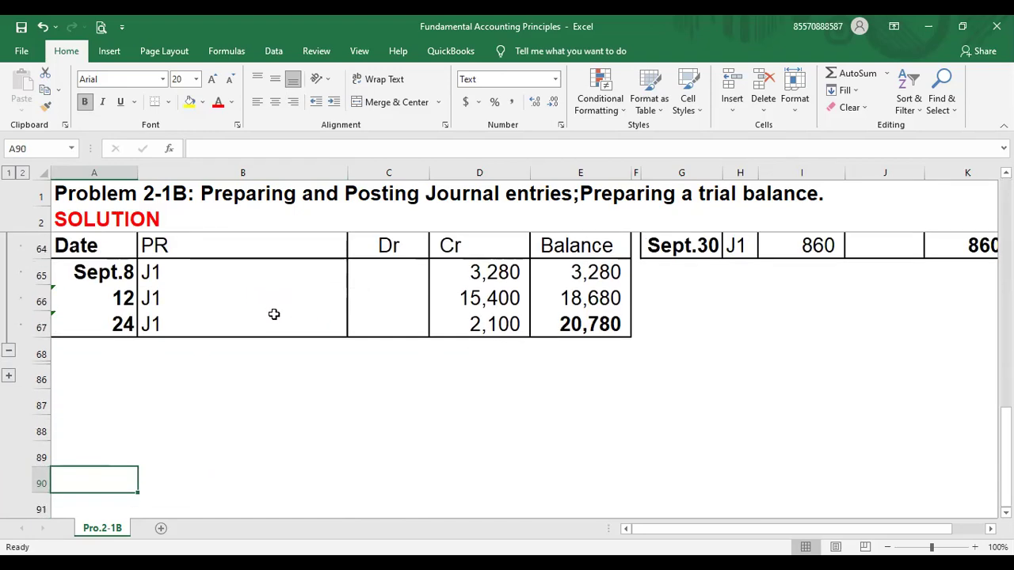
key(Up)
key(Up)
key(Up)
key(Up)
key(Up)
key(Up)
key(Up)
key(Up)
key(Up)
key(Up)
key(Up)
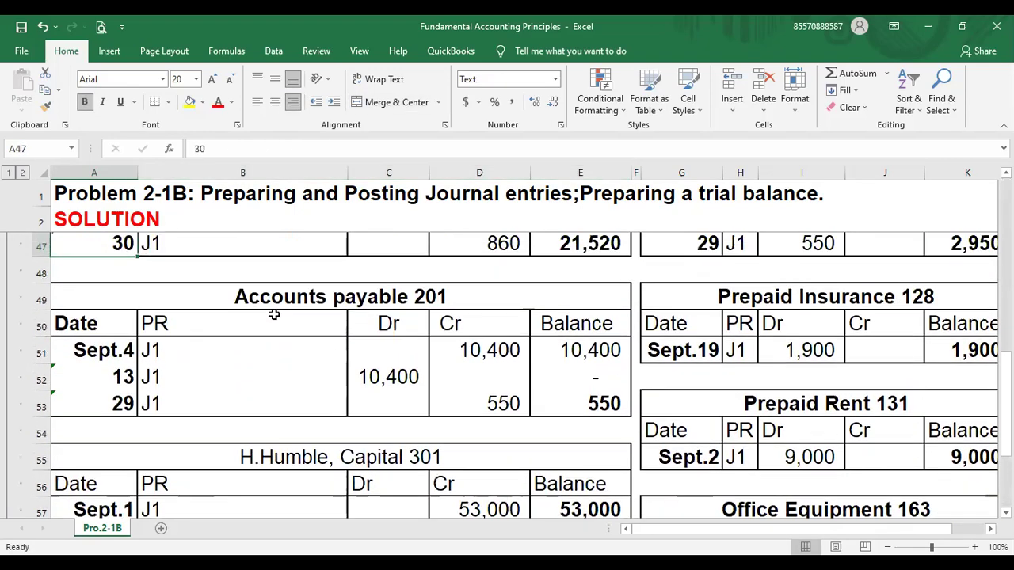
key(Up)
key(Up)
key(Up)
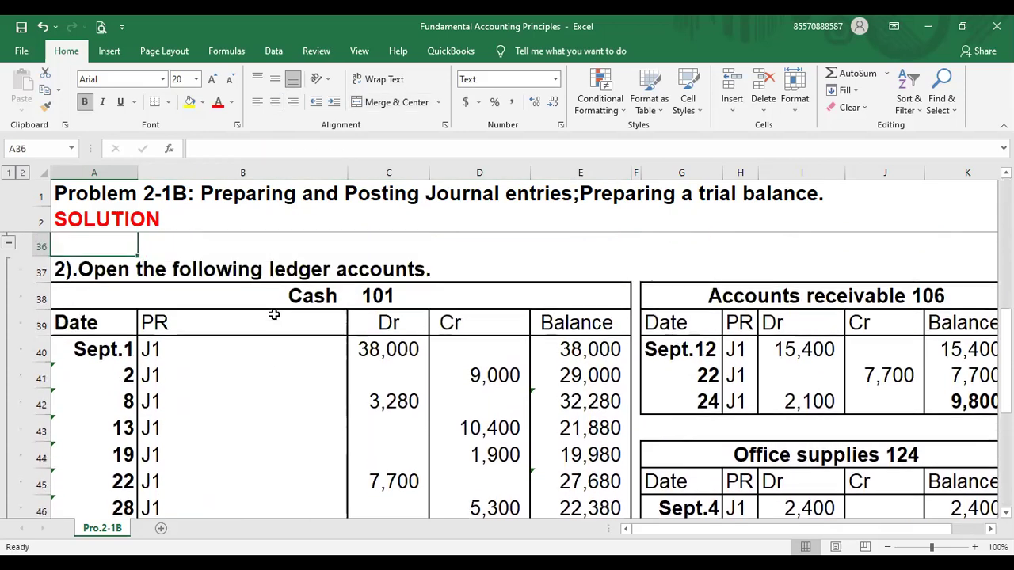
key(Down)
key(Down)
key(Down)
key(Down)
key(Down)
key(Down)
key(Down)
key(Down)
key(Down)
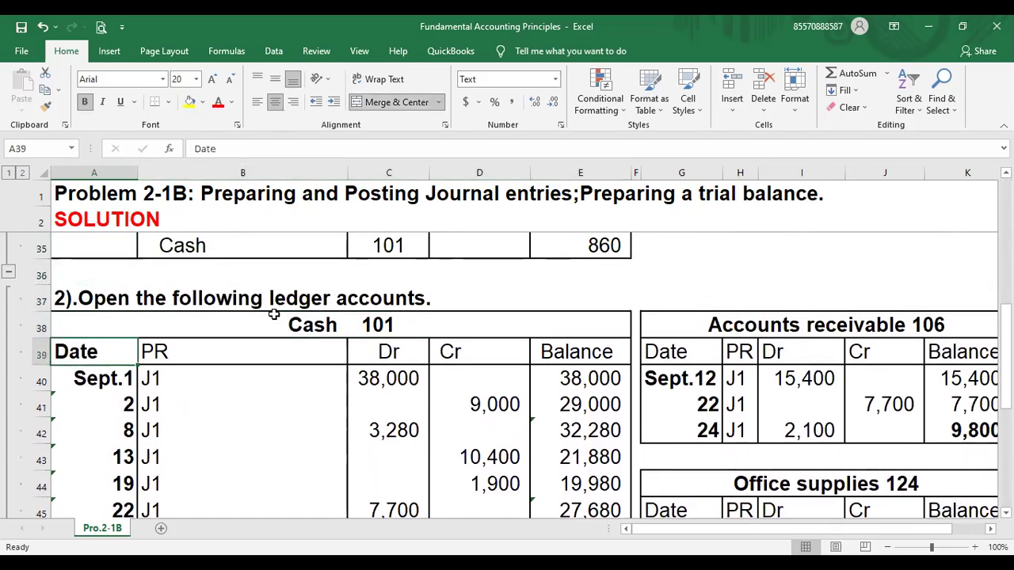
key(Down)
key(Down)
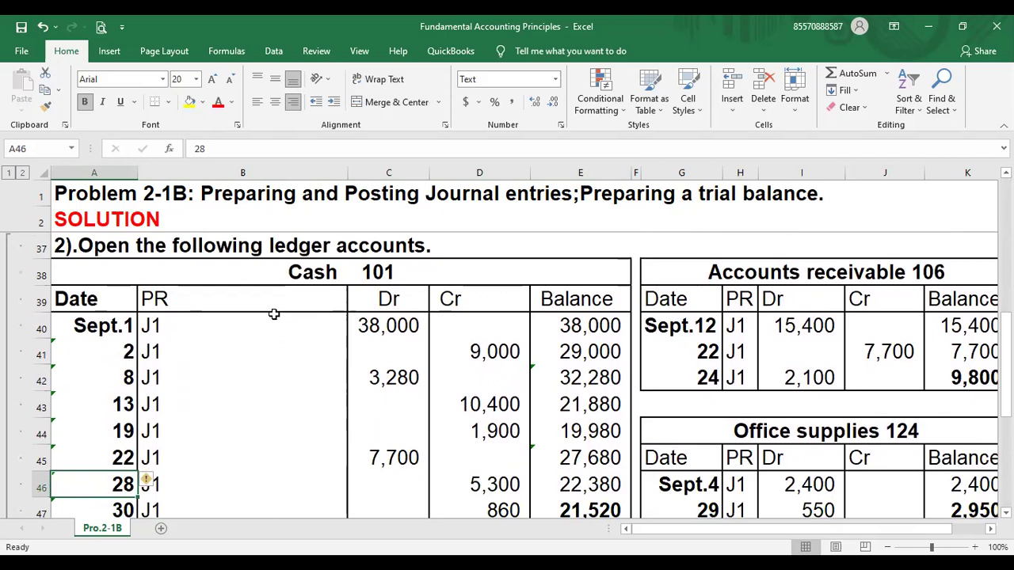
Examine the layout of the Cash 101 ledger account: its title, date, PR, Dr, Cr and Balance columns and the J1 references
click(440, 272)
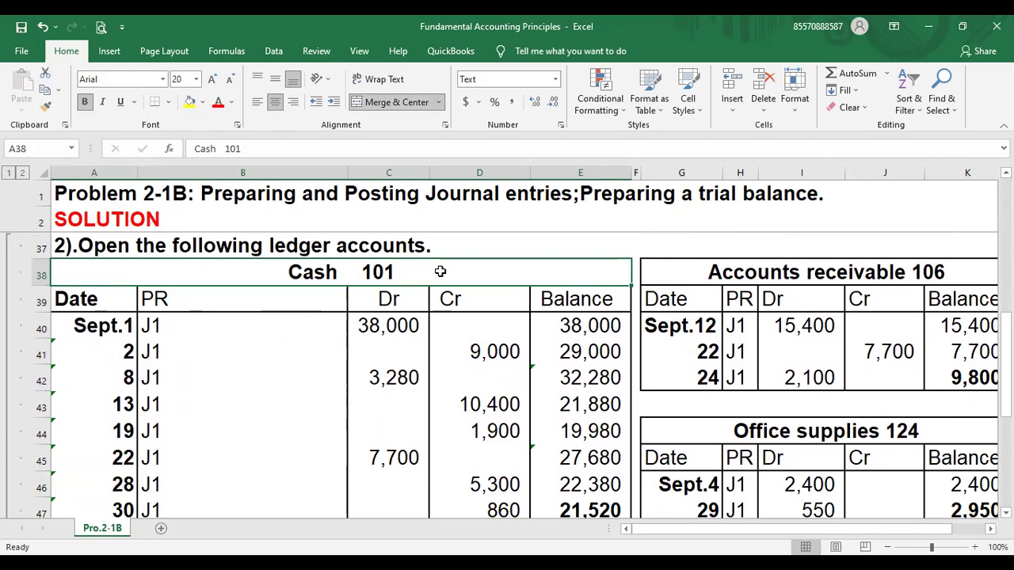
click(126, 341)
click(204, 308)
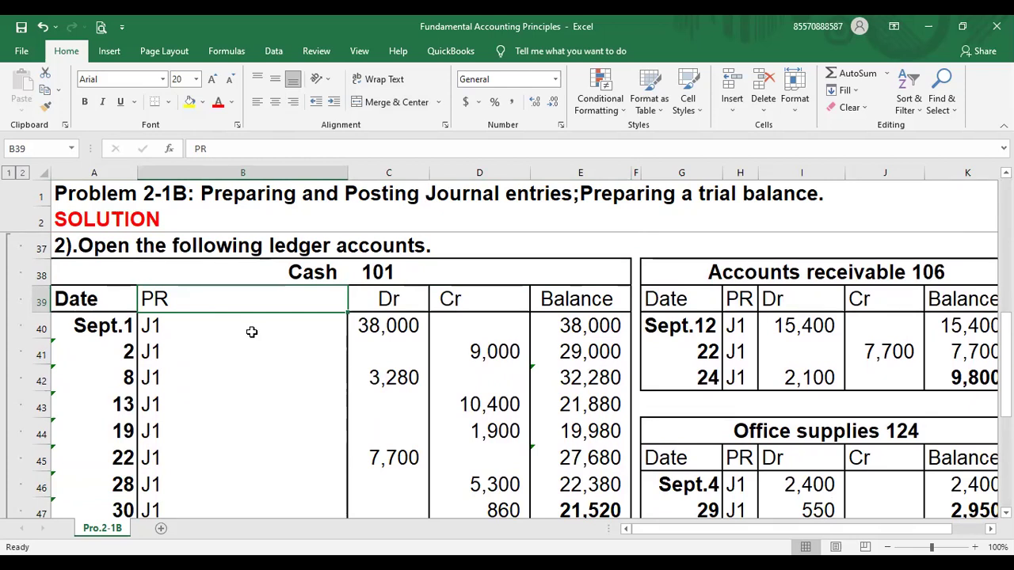
click(388, 331)
click(468, 329)
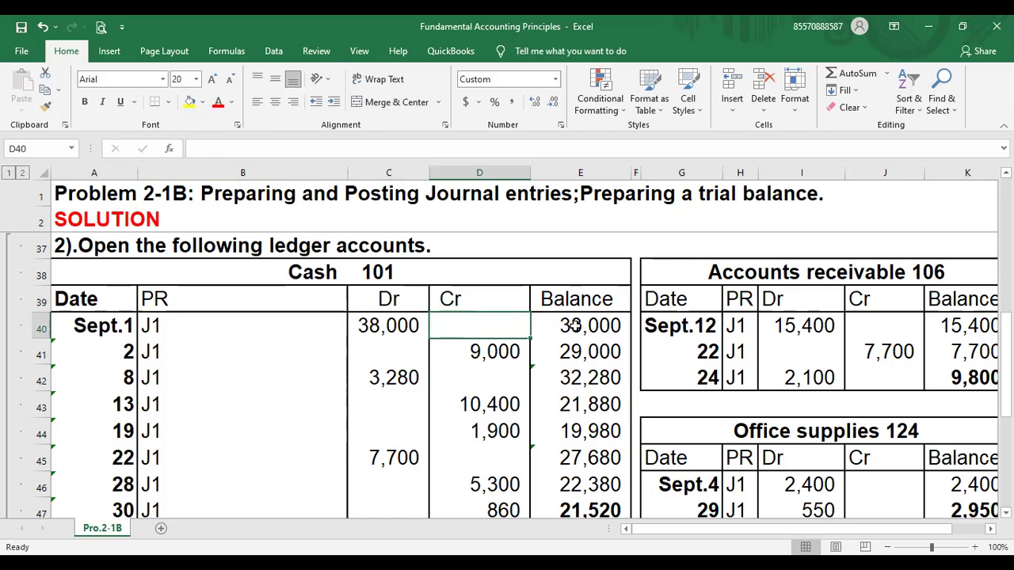
click(612, 301)
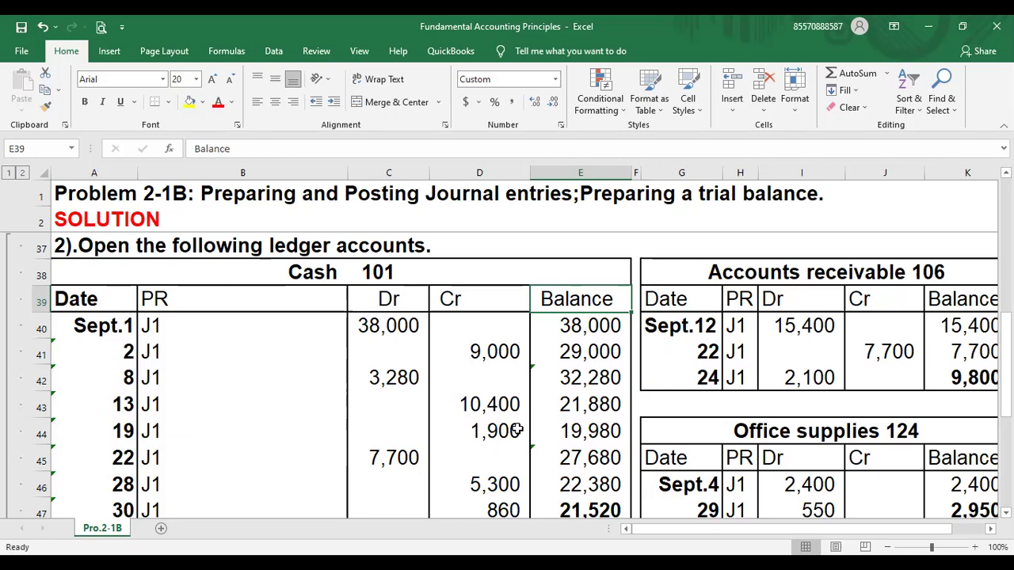
click(242, 342)
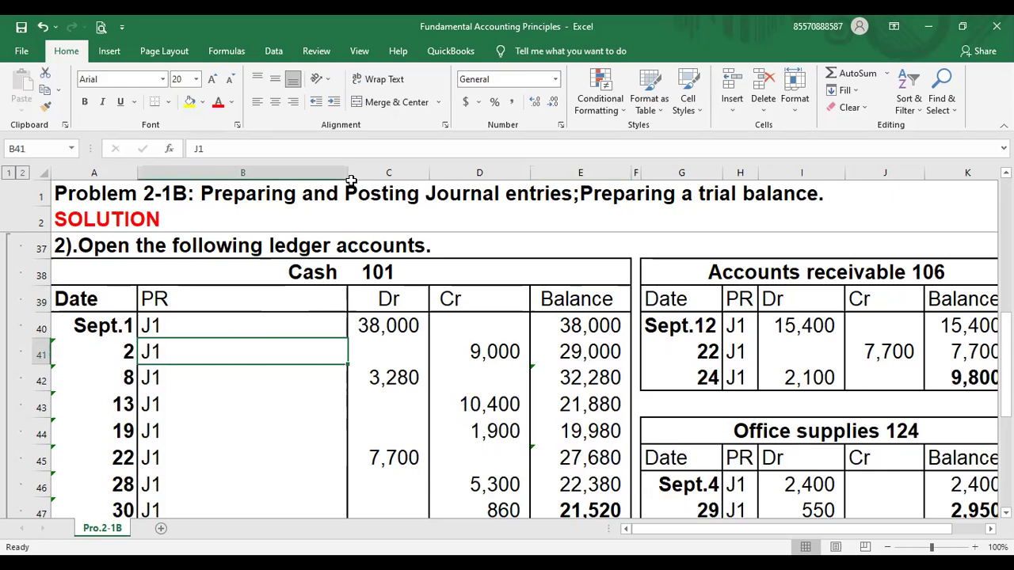
click(183, 330)
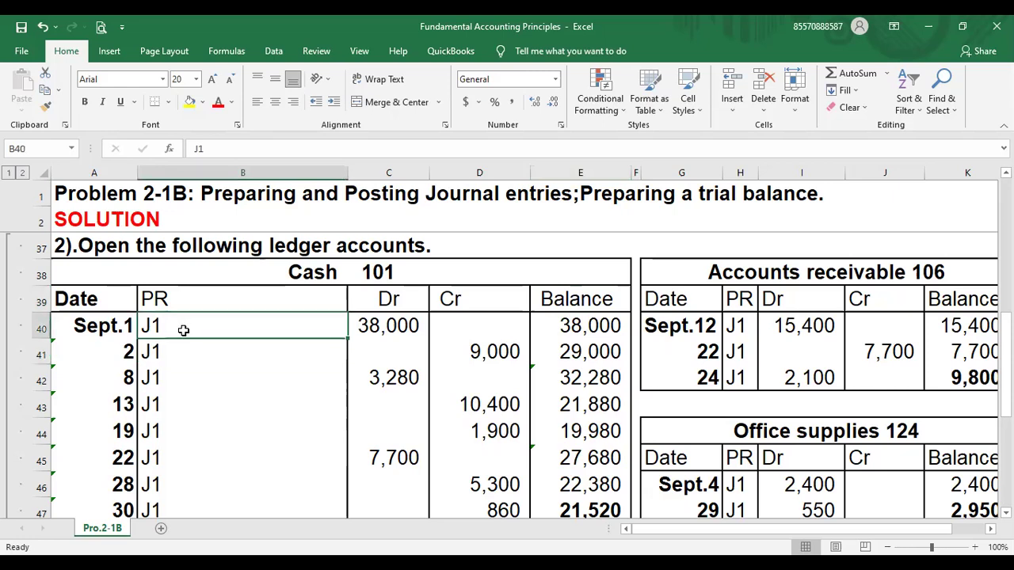
Highlight the September 1 Cash debit line in the general journal, B10:D10, with yellow fill
key(Up)
key(Up)
key(Up)
key(Up)
key(Up)
key(Up)
key(Up)
key(Up)
key(Up)
key(Up)
key(Up)
key(Up)
key(Up)
key(Up)
key(Up)
key(Up)
key(Up)
key(Up)
key(Up)
key(Up)
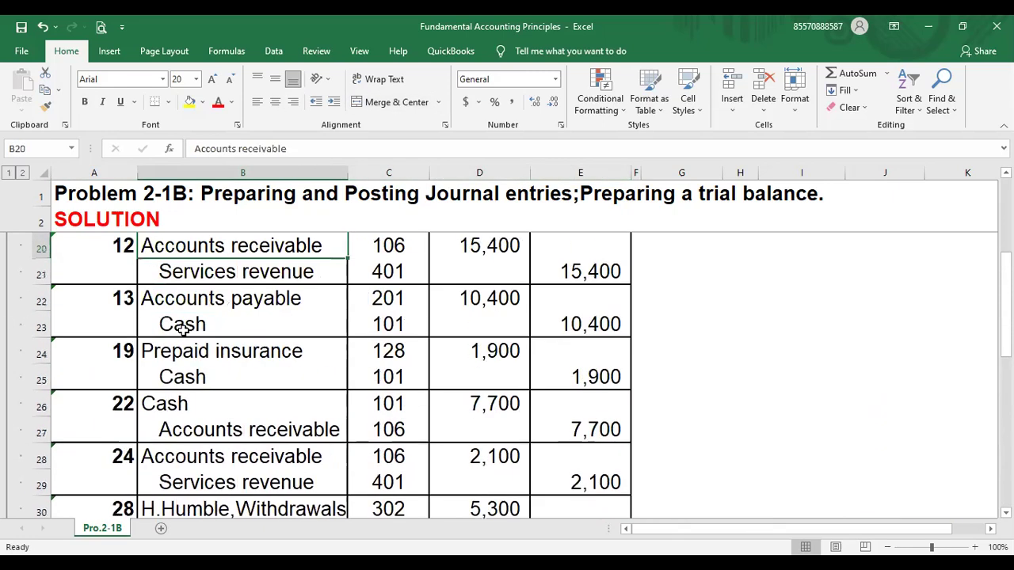
key(Up)
key(Up)
key(Up)
key(Up)
key(Up)
key(Up)
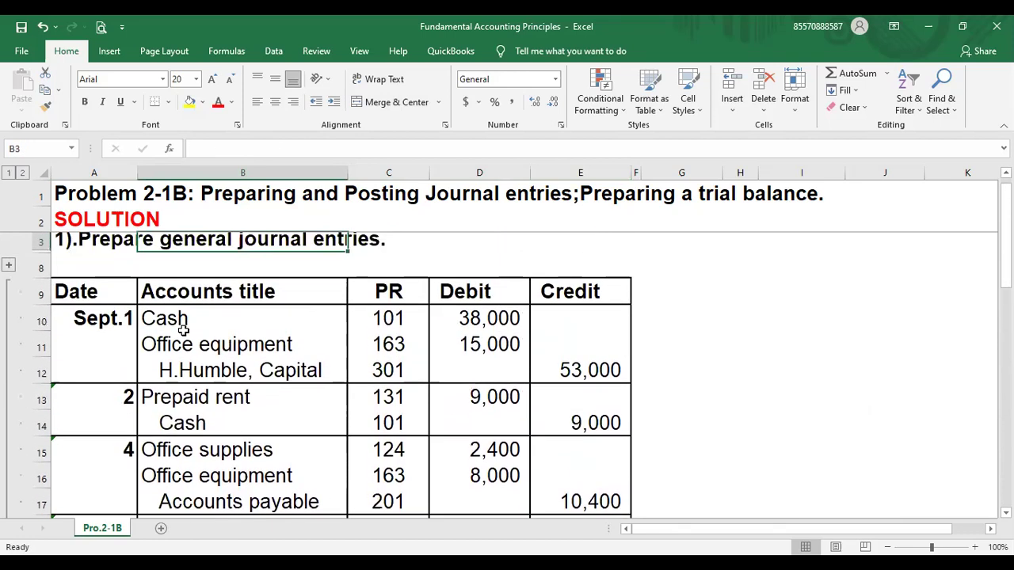
key(Down)
key(Down)
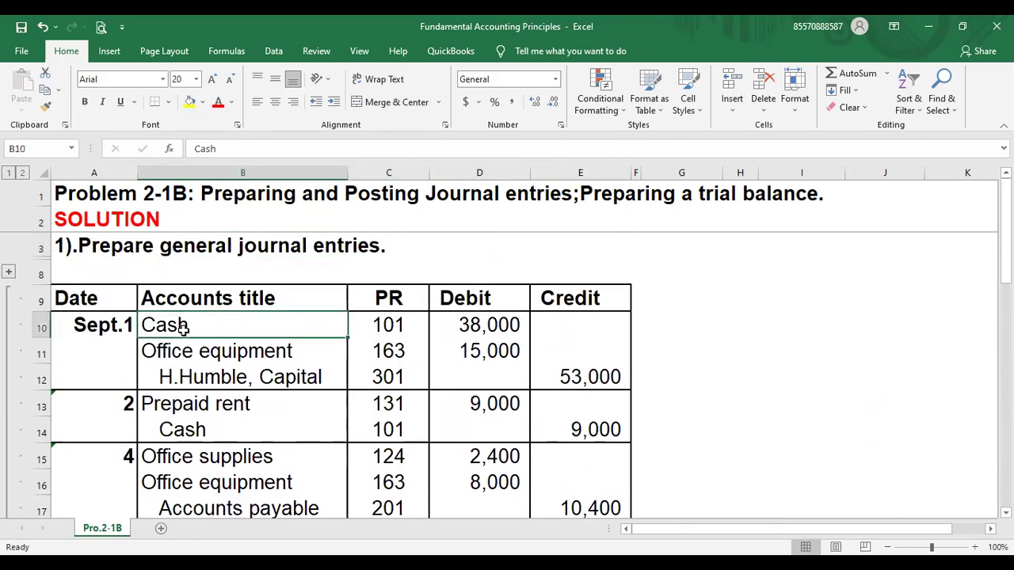
key(shift+Right)
key(shift+Right)
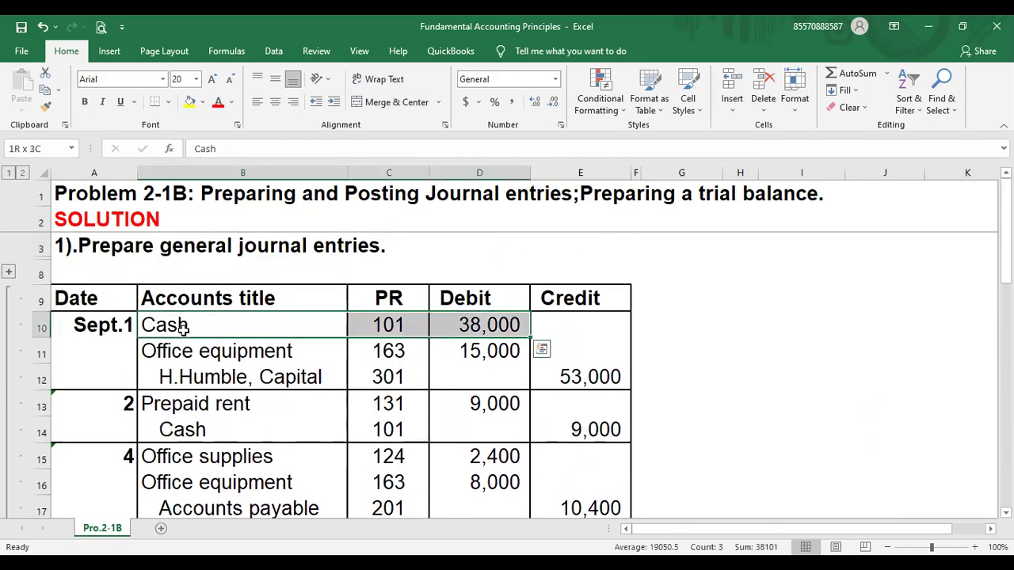
click(189, 103)
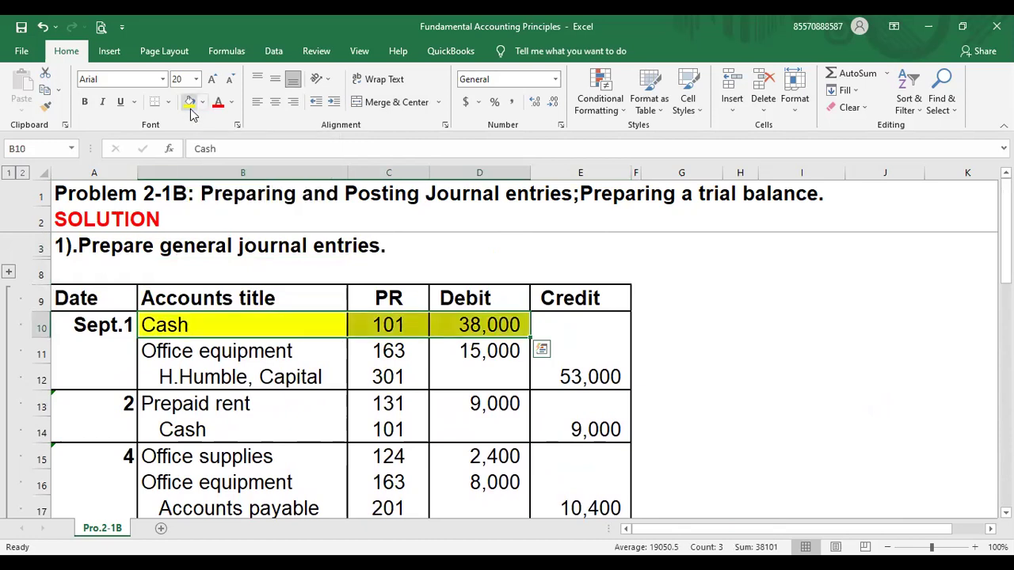
Highlight the September 2 Cash credit line under Prepaid rent, B14:E14, with yellow fill
click(176, 430)
key(shift+Right)
key(shift+Right)
key(shift+Right)
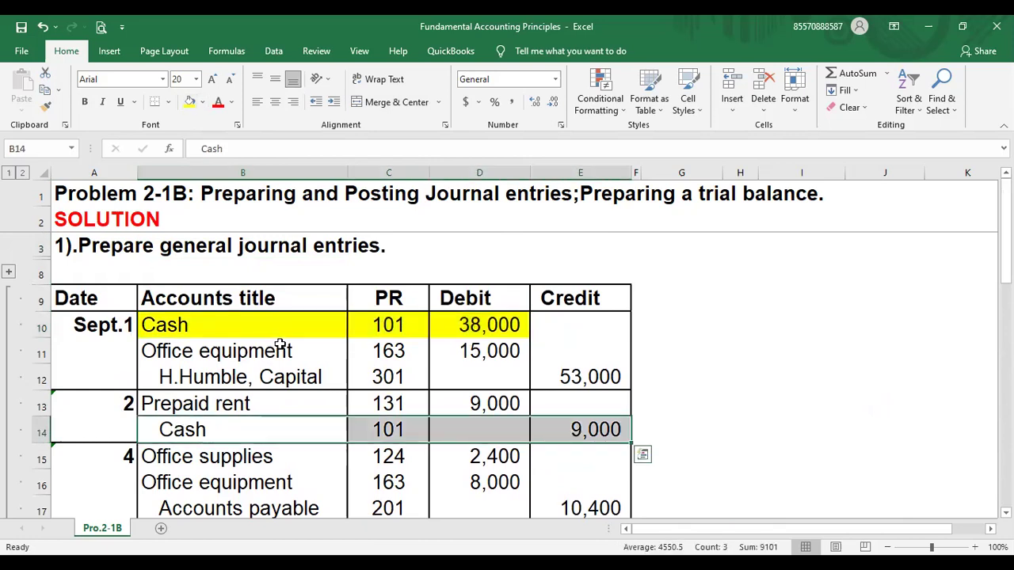
click(191, 103)
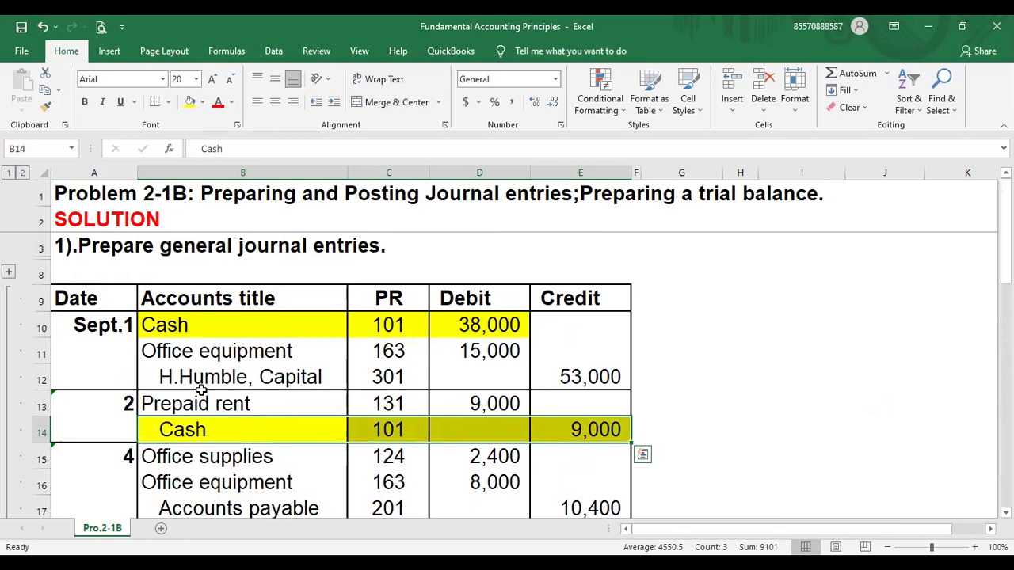
Highlight the September 8 Cash debit line, B18:D18, with yellow fill
key(Down)
key(Down)
key(Down)
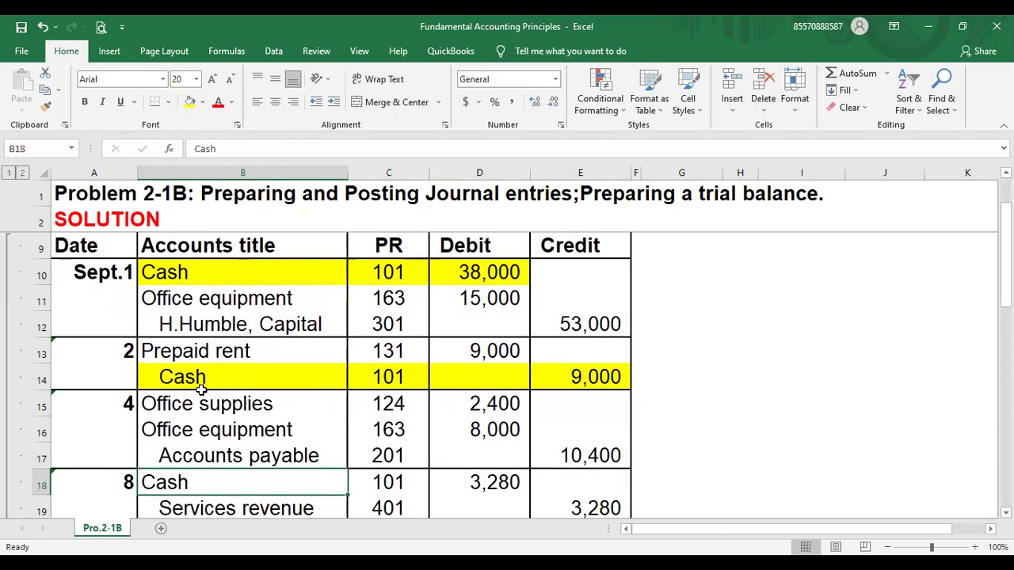
key(Down)
key(shift+Right)
key(shift+Right)
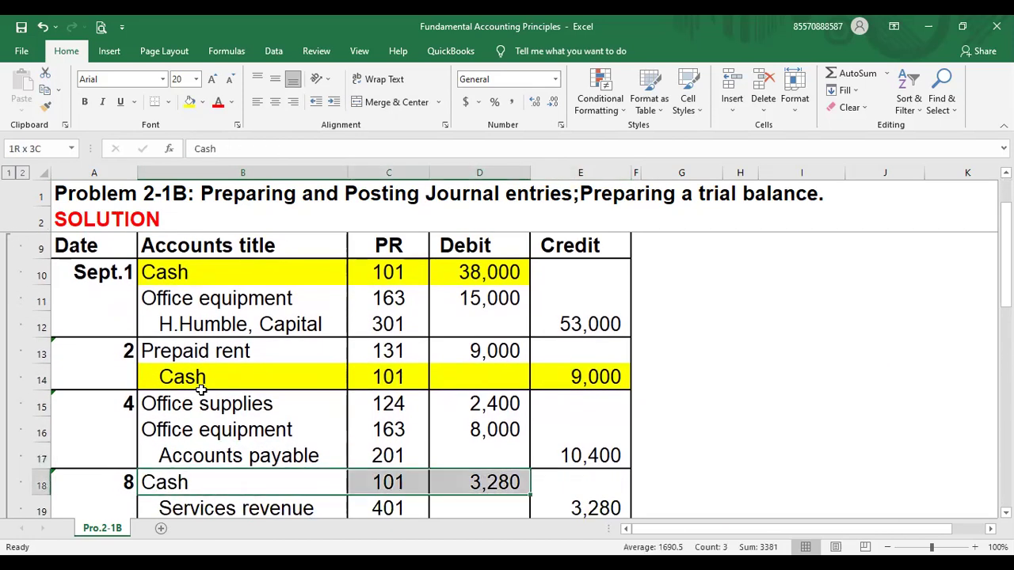
click(189, 104)
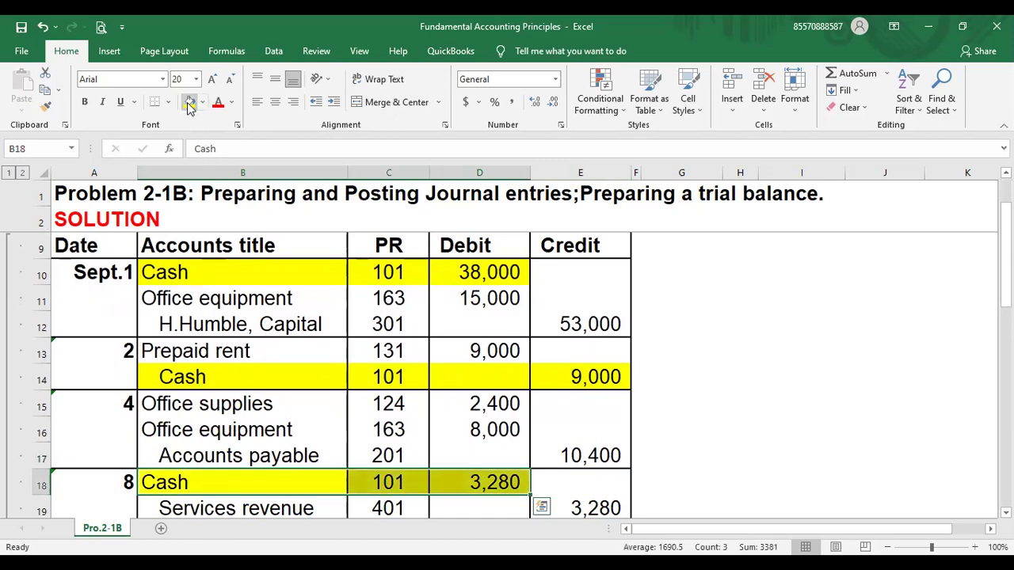
Highlight the September 13 Cash credit line under Accounts payable, B23:E23, with yellow fill
key(Down)
key(Down)
key(Down)
key(Down)
key(Down)
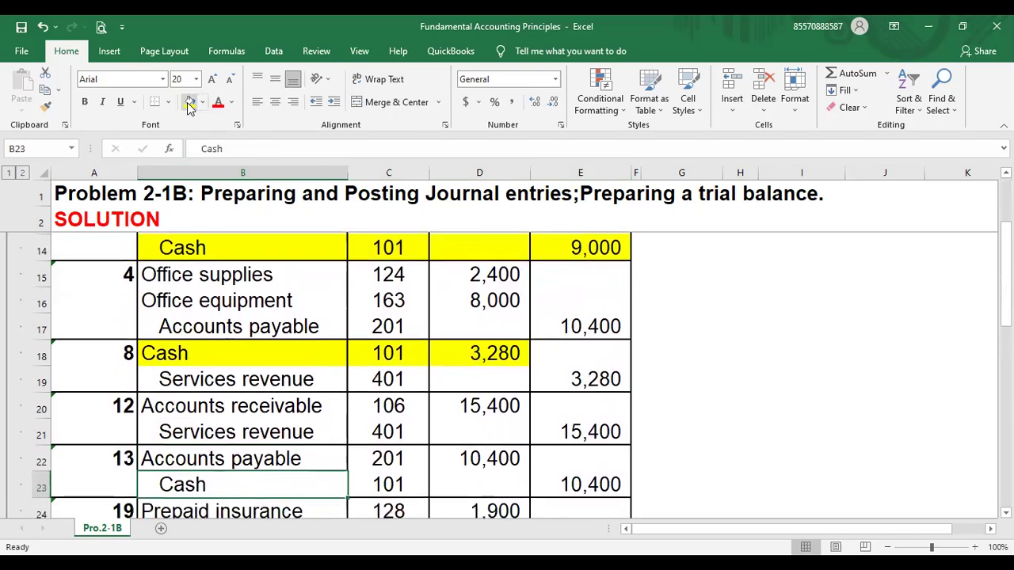
key(Up)
key(shift+Right)
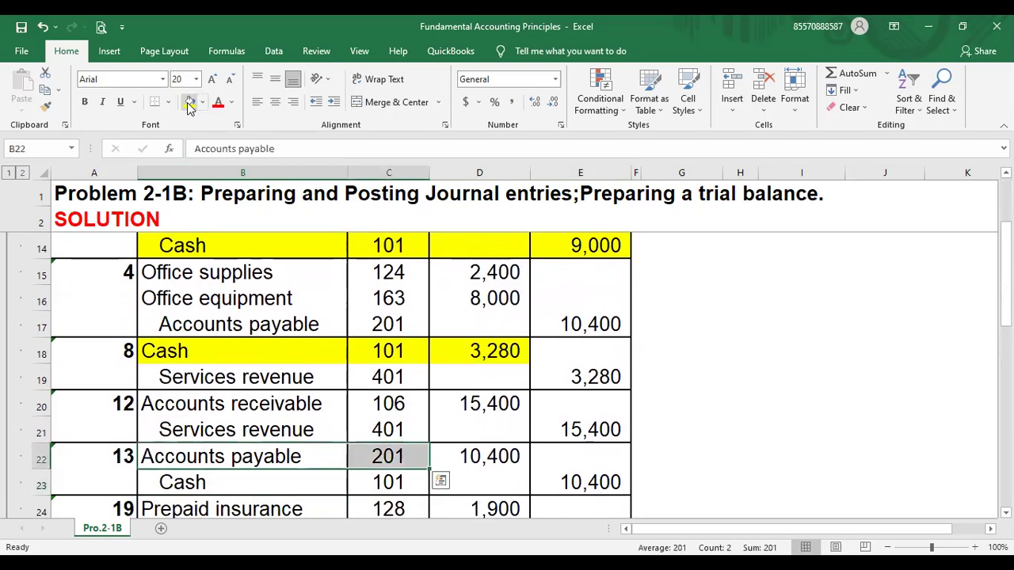
key(Down)
key(shift+Right)
key(shift+Right)
key(shift+Right)
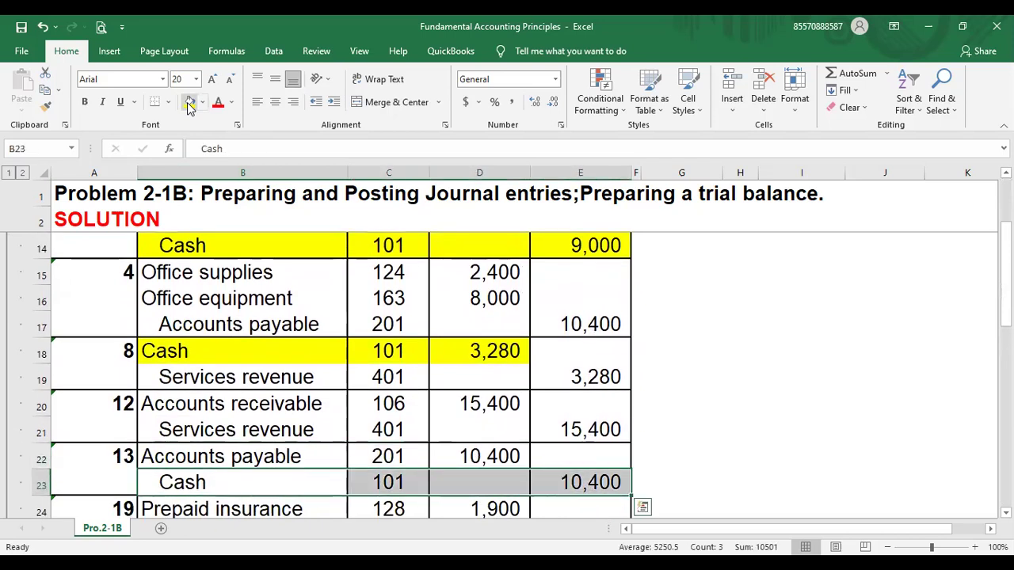
click(190, 107)
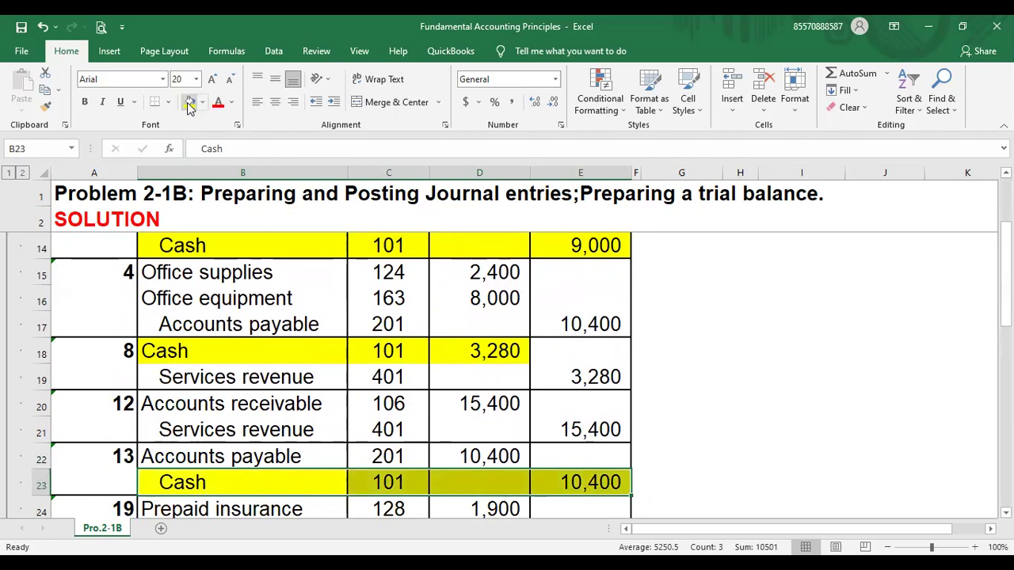
Highlight the September 19 Cash credit line under Prepaid insurance, B25:E25, with yellow fill
key(Down)
key(Down)
key(shift+Right)
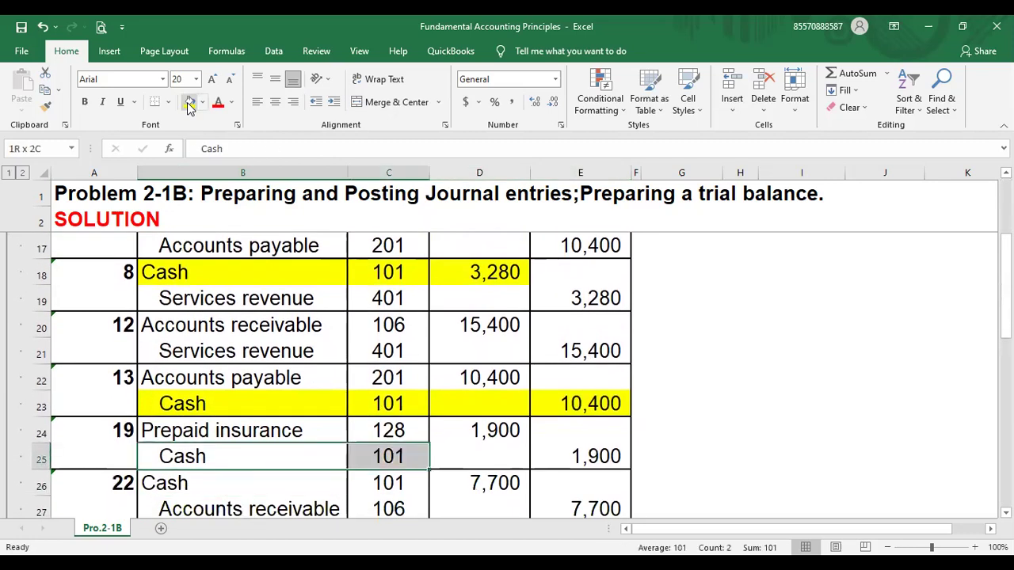
key(shift+Right)
key(shift+Right)
click(190, 107)
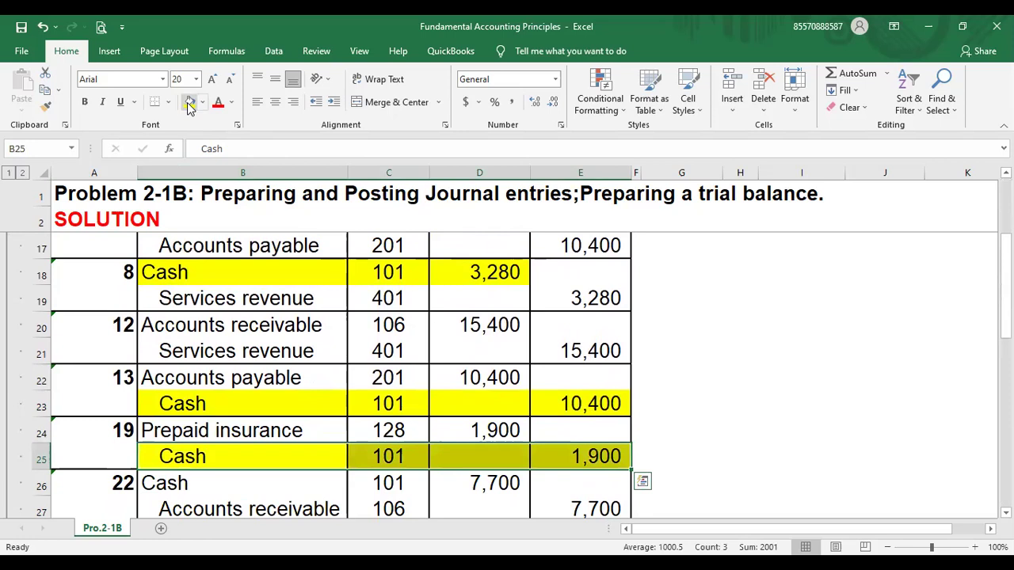
Highlight the September 22 Cash debit line, B26:D26, with yellow fill
key(Down)
key(Down)
key(Up)
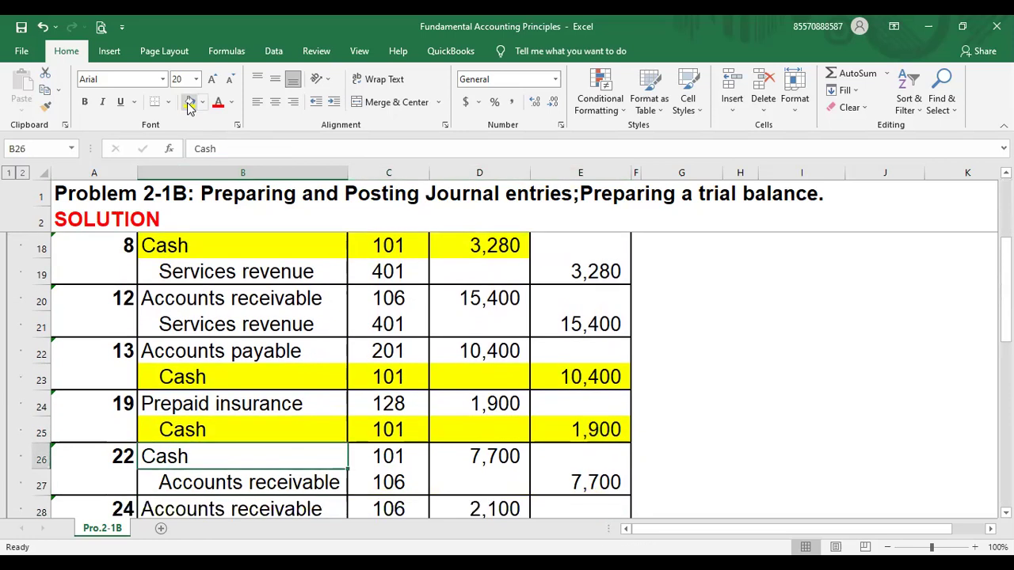
key(shift+Right)
key(shift+Right)
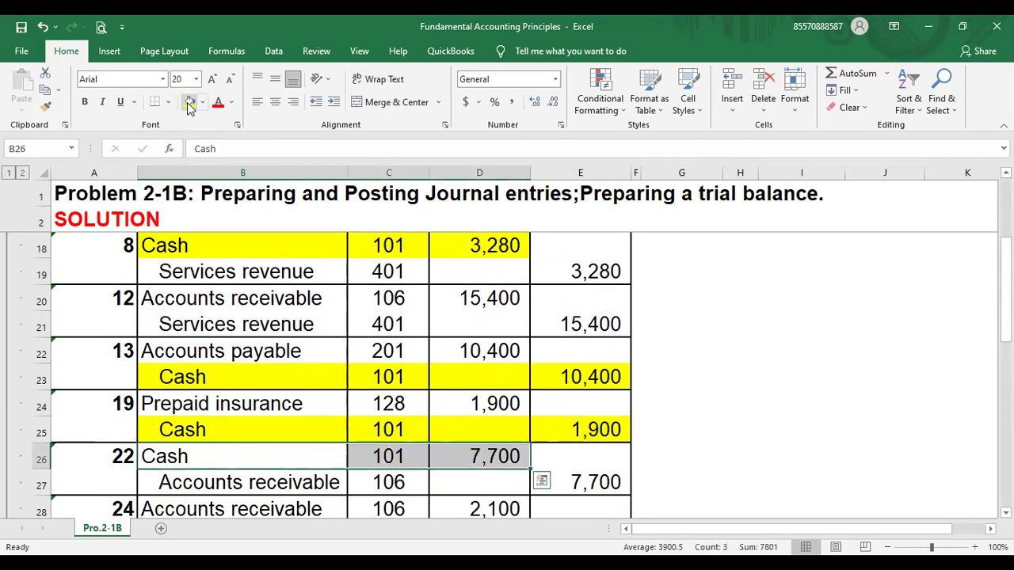
click(190, 107)
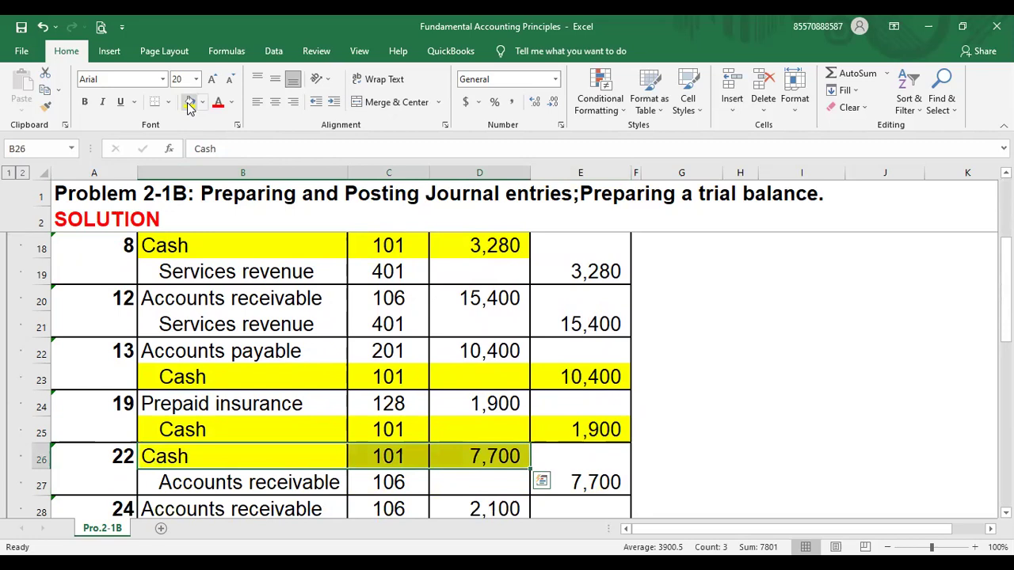
Highlight the September 28 Cash credit line under the owner's withdrawals, B31:E31, with yellow fill
key(Down)
key(Down)
key(Down)
key(Down)
key(Down)
key(Up)
key(Down)
key(shift+Right)
key(shift+Right)
key(shift+Right)
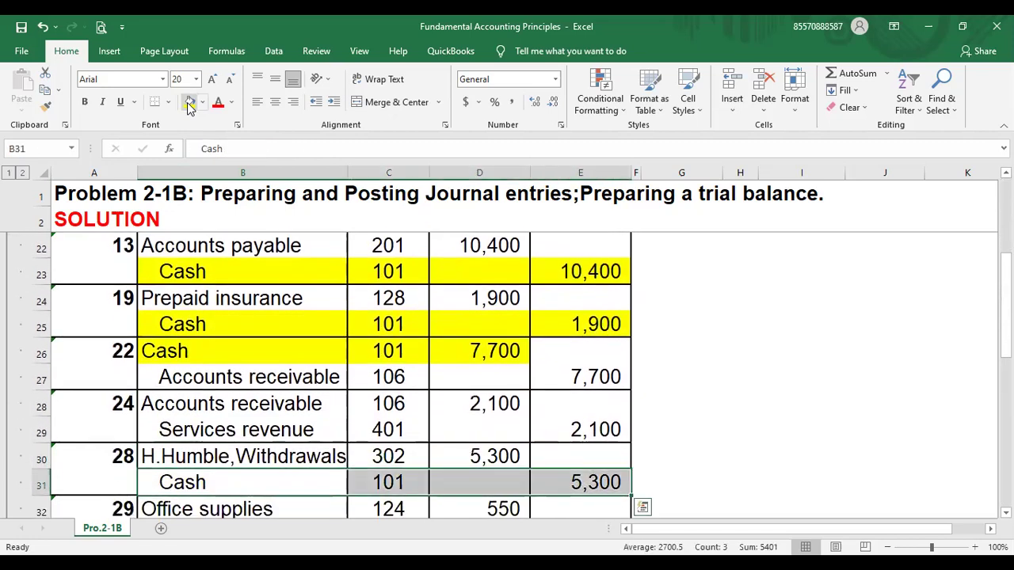
click(190, 107)
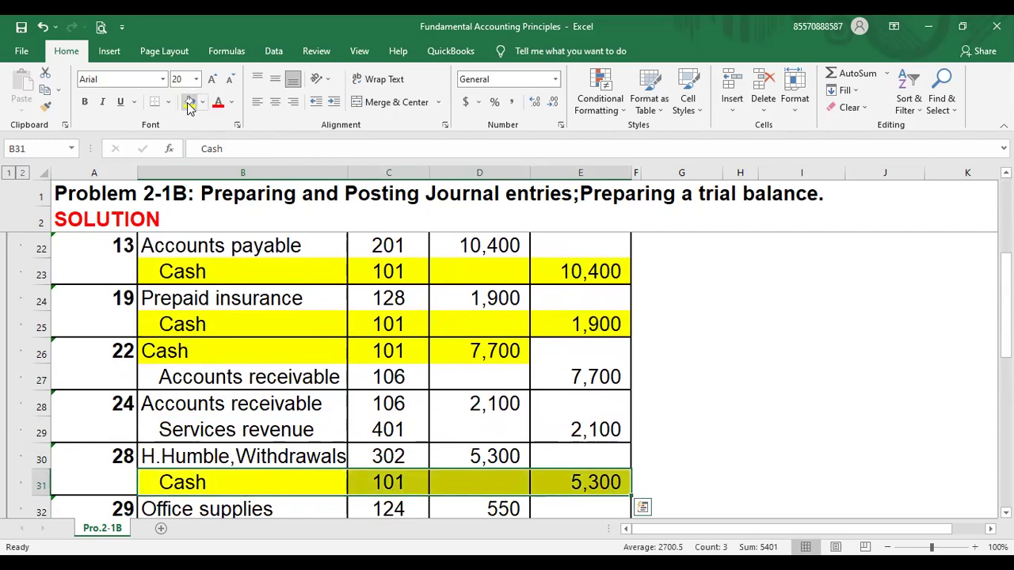
Highlight the September 30 Cash credit line under Utilities expense, B35:E35, with yellow fill
key(Down)
key(Down)
key(Down)
key(Down)
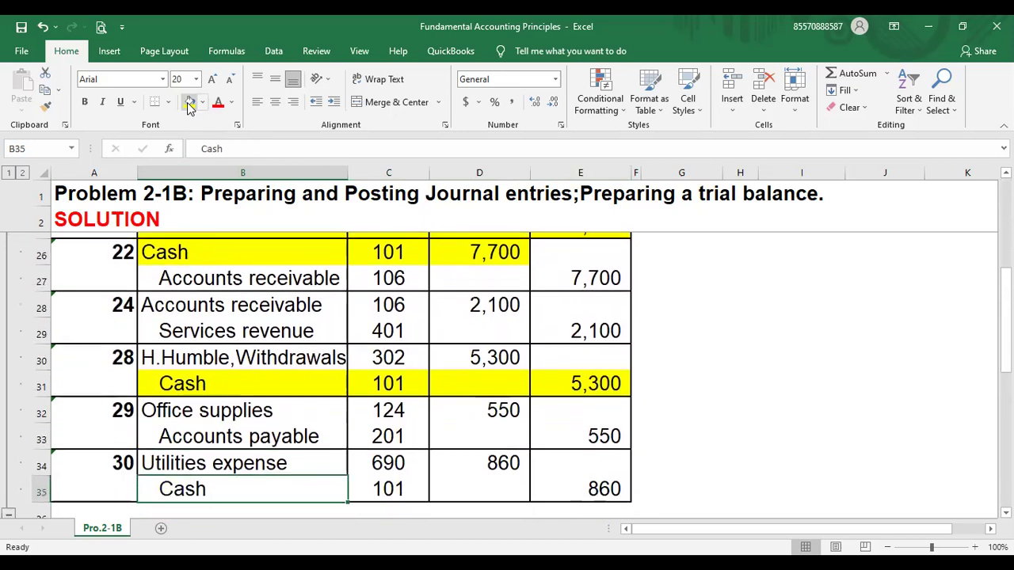
key(Up)
key(shift+Right)
key(Down)
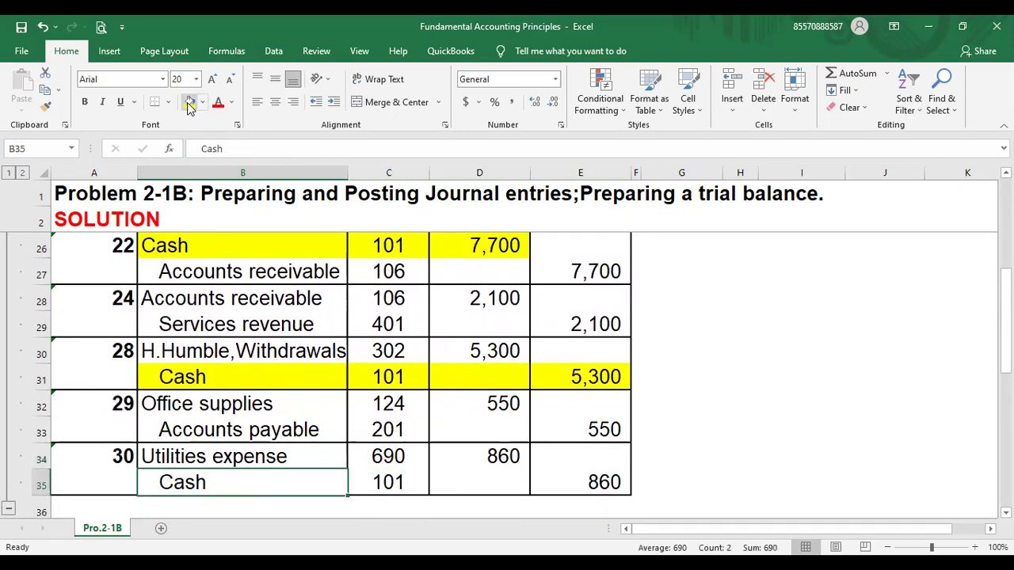
key(shift+Right)
key(shift+Right)
key(shift+Right)
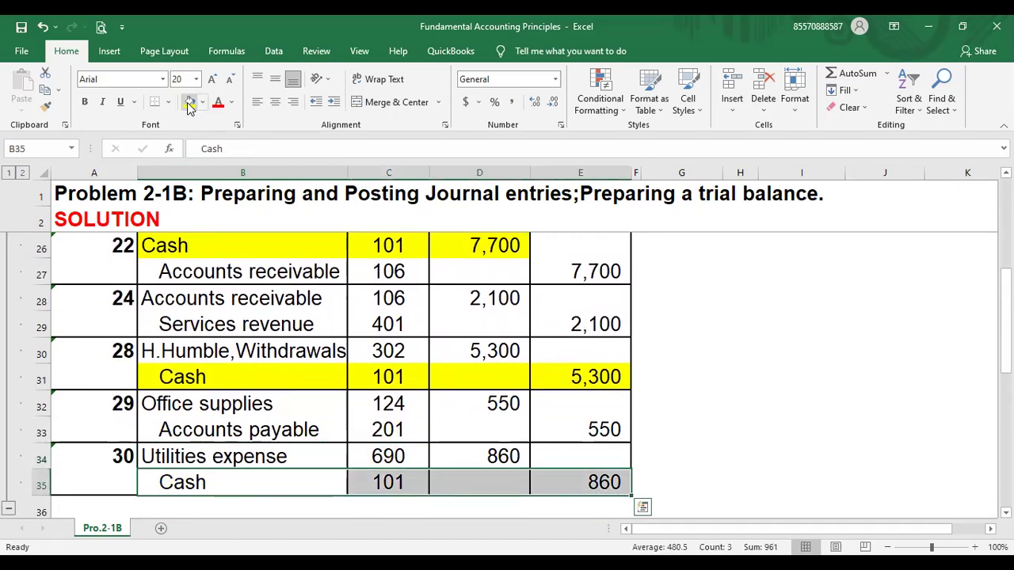
click(190, 106)
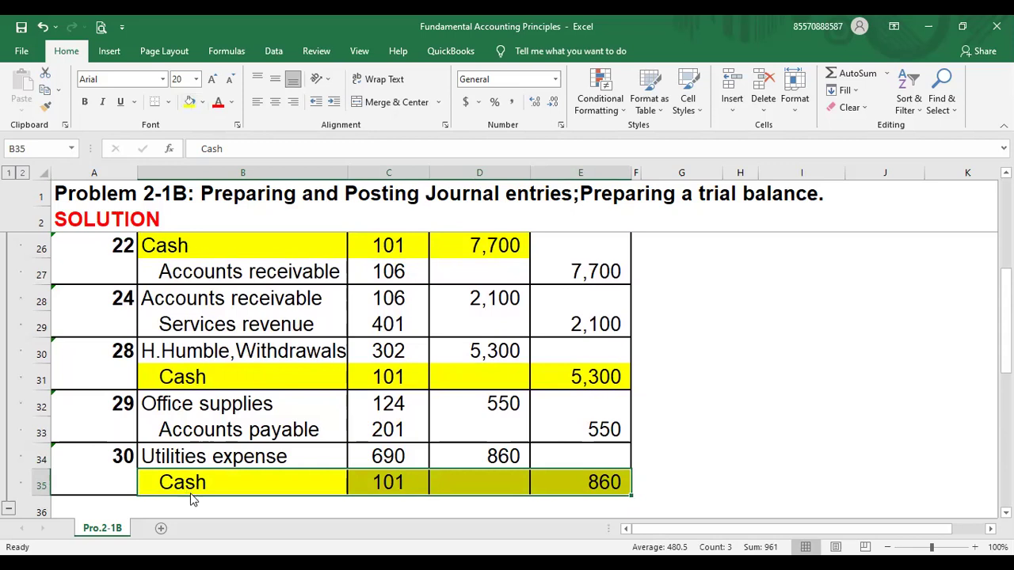
Review the highlighted Cash lines in the general journal from September 30 back up to the September 1 entry
click(220, 383)
key(Up)
key(Up)
key(Up)
key(Up)
key(Up)
key(Up)
key(Up)
key(Up)
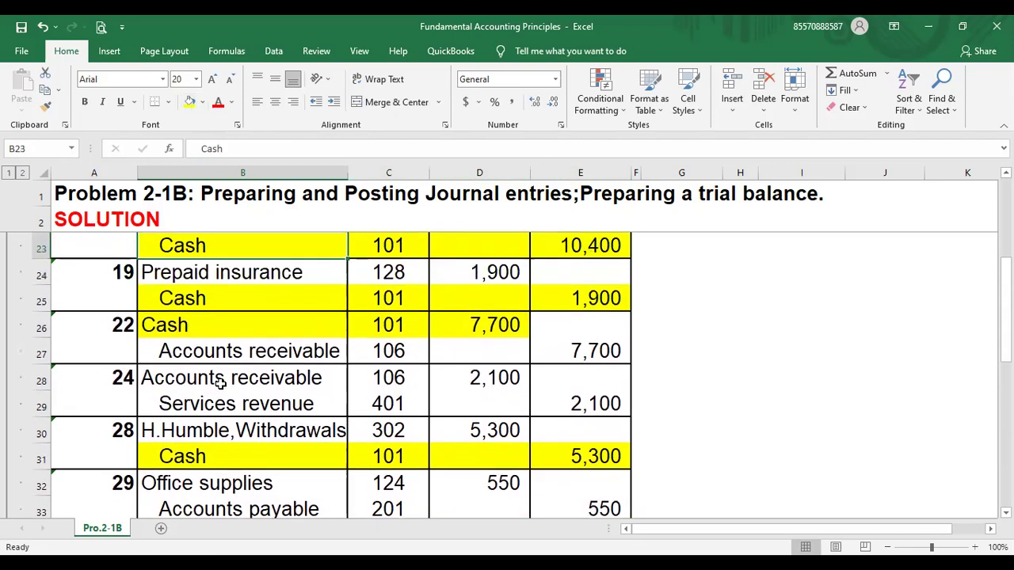
key(Up)
key(Up)
key(Up)
key(Up)
key(Up)
key(Up)
key(Up)
key(Up)
key(Up)
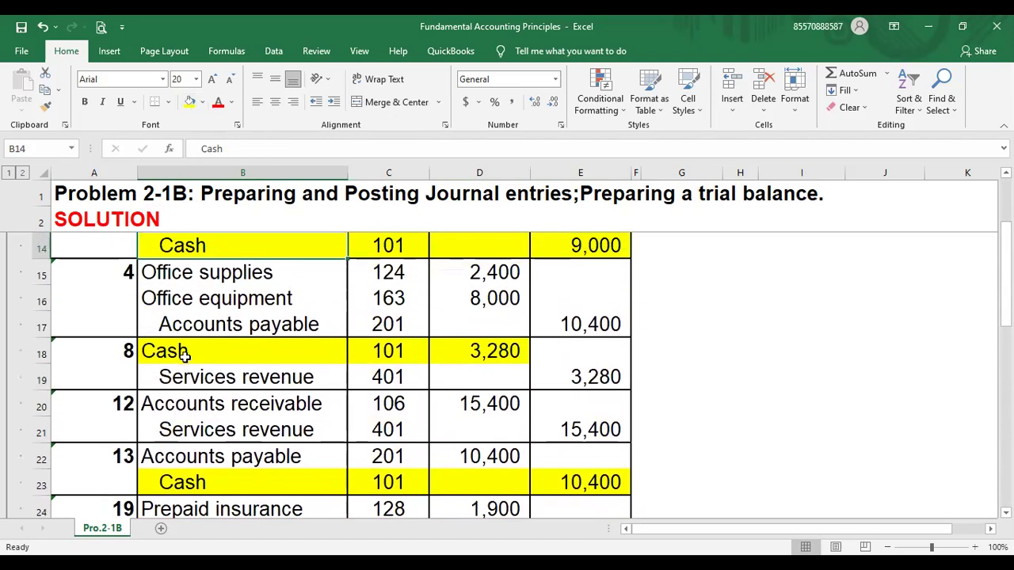
key(Up)
key(Up)
key(Up)
key(Up)
key(Up)
key(Up)
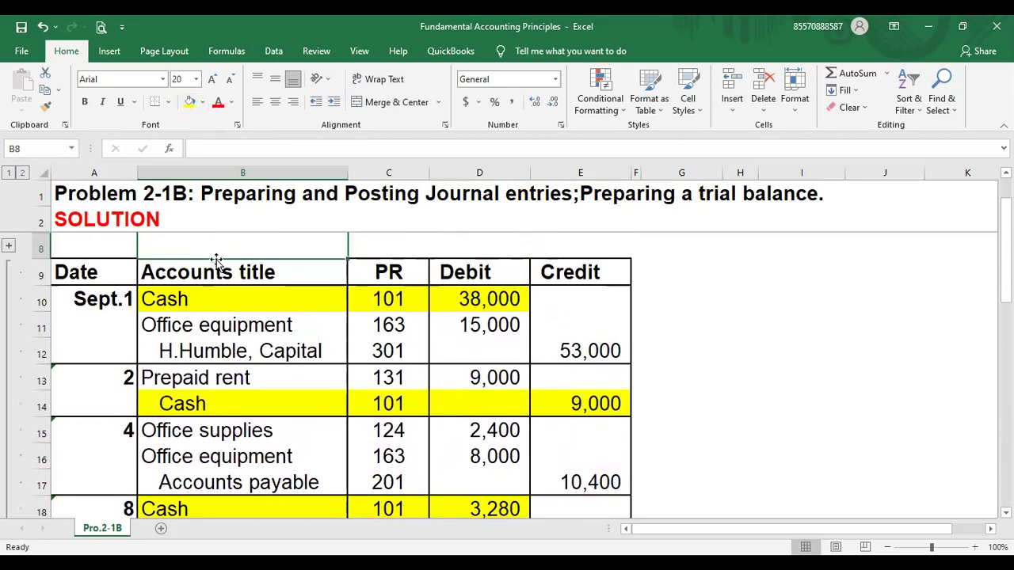
click(175, 290)
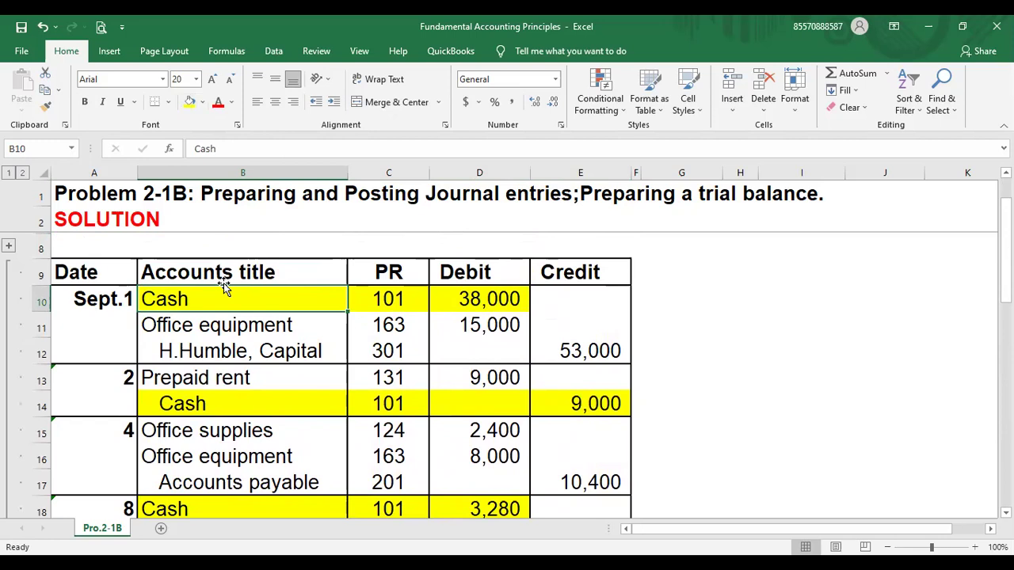
Enter the journal page label "Page 1" in E8, above the Credit heading
click(543, 243)
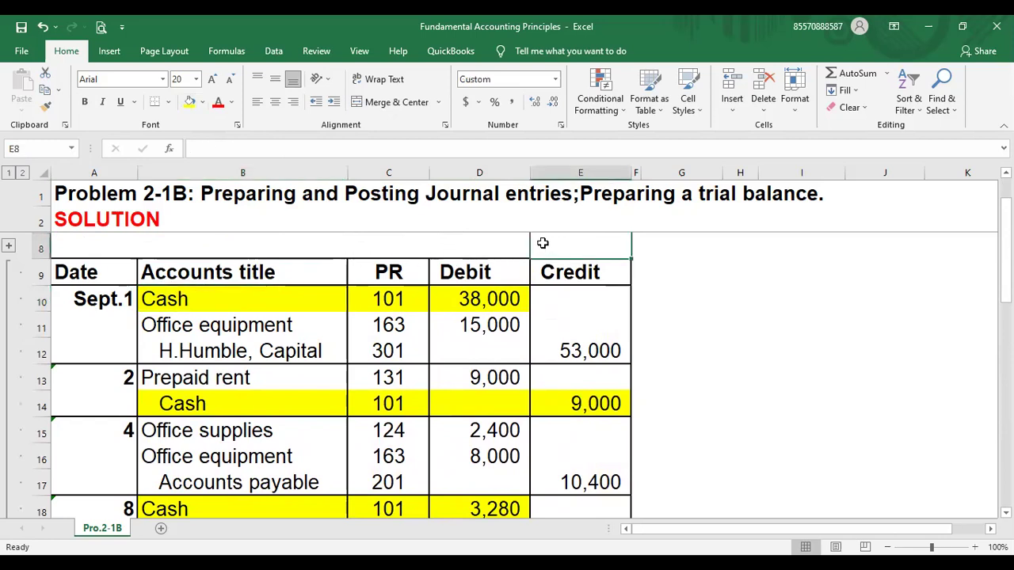
text(pA)
key(BackSpace)
key(BackSpace)
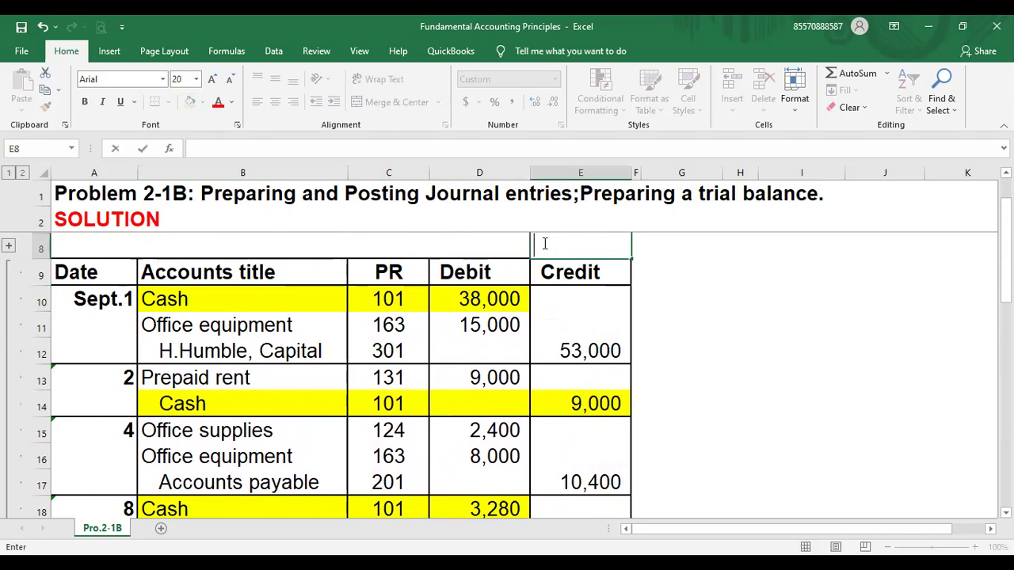
text(Page 1)
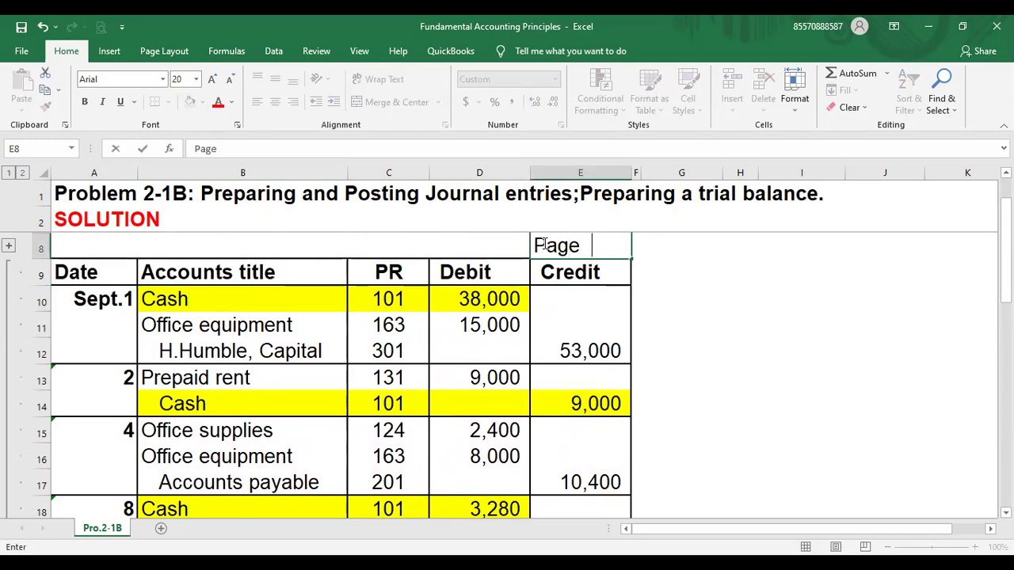
key(Return)
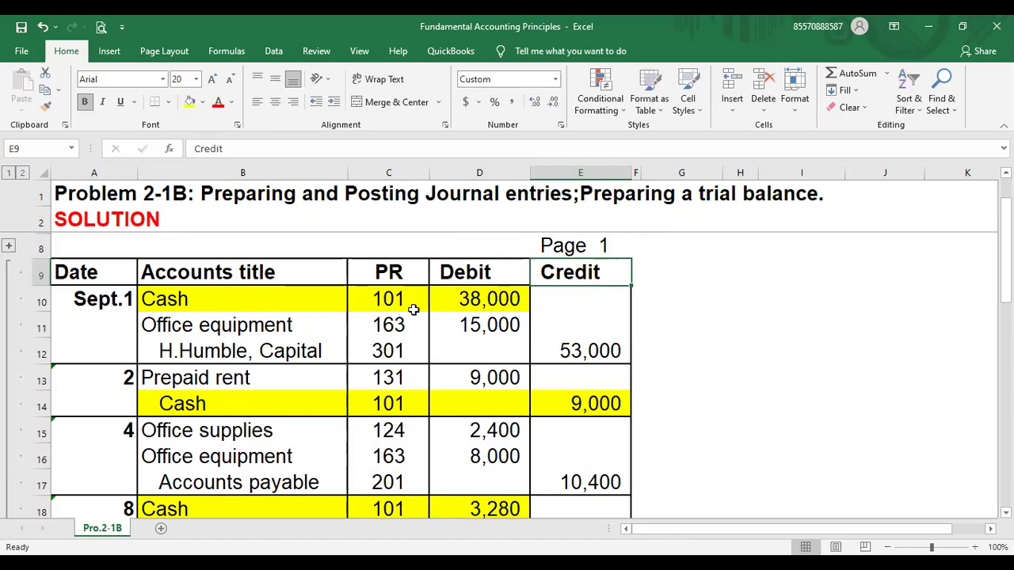
Go past the journal entries to the Cash 101 ledger account in part 2 and select its title
click(163, 328)
key(Down)
key(Down)
key(Down)
key(Down)
key(Down)
key(Down)
key(Down)
key(Down)
key(Down)
key(Down)
key(Down)
key(Down)
key(Down)
key(Down)
key(Down)
key(Down)
key(Down)
key(Down)
key(Down)
key(Down)
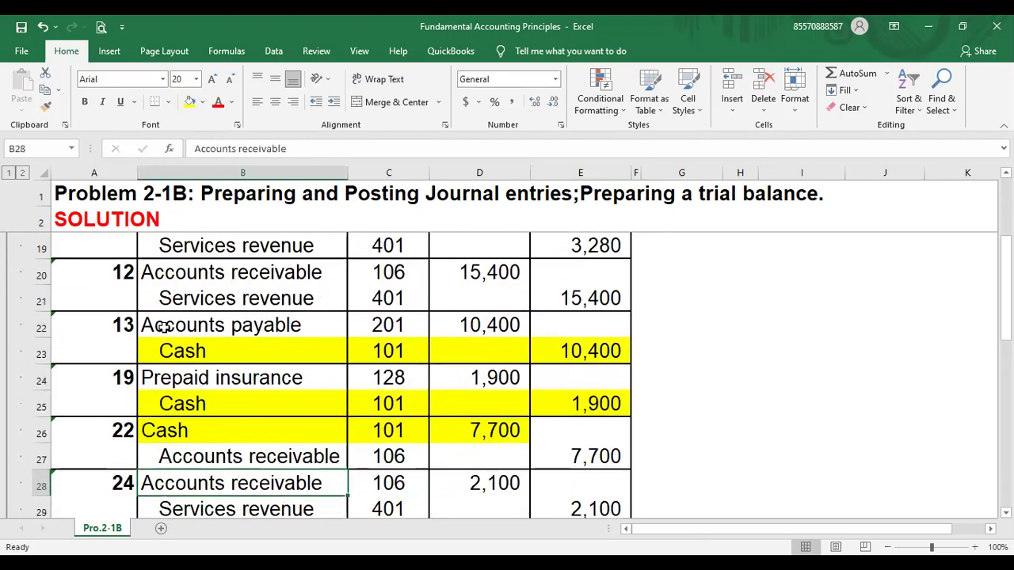
key(Down)
key(Down)
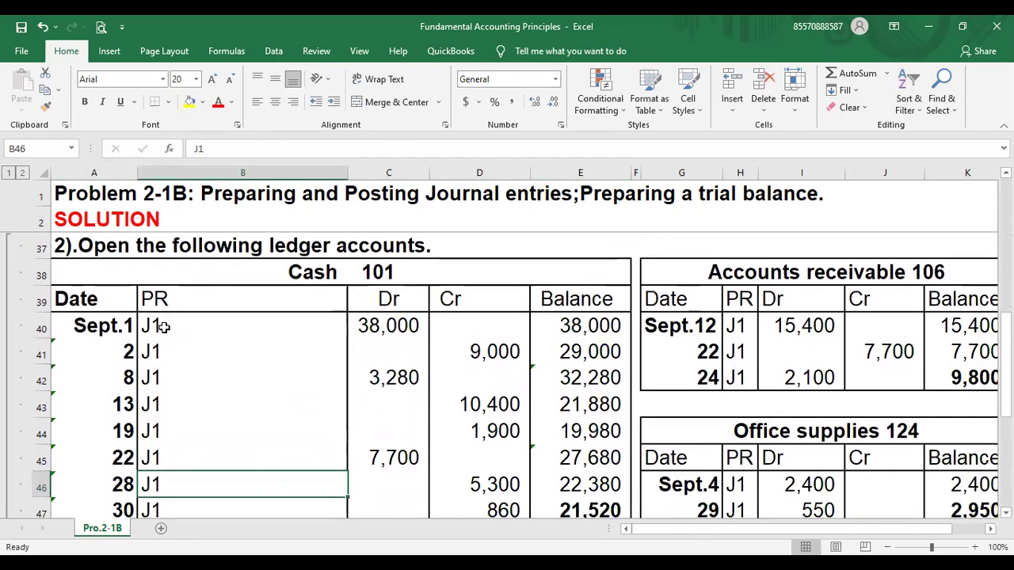
click(347, 272)
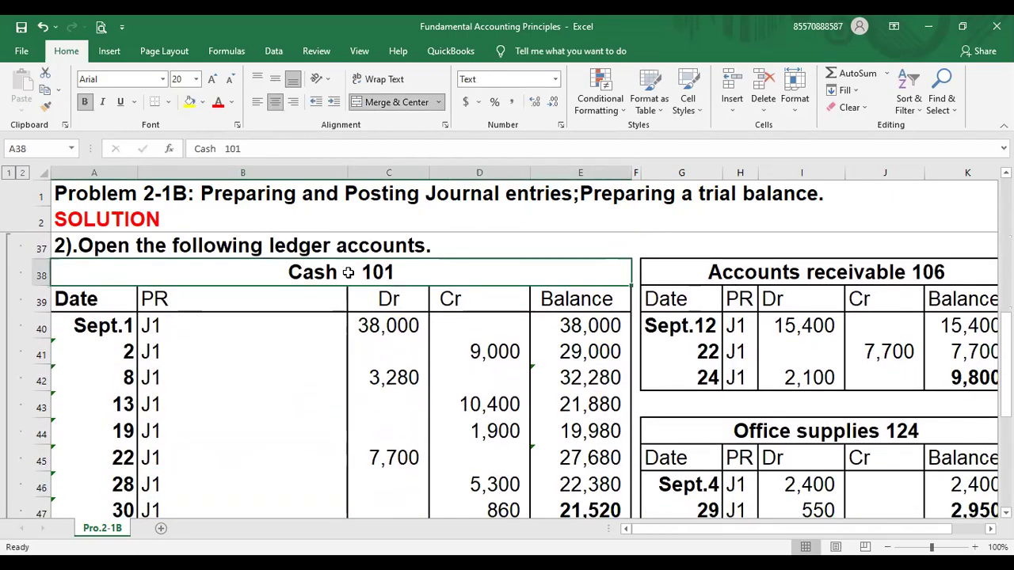
Go through the posting dates of the Cash 101 ledger account, starting from Sept. 1
click(97, 327)
key(Down)
key(Down)
key(Down)
key(Down)
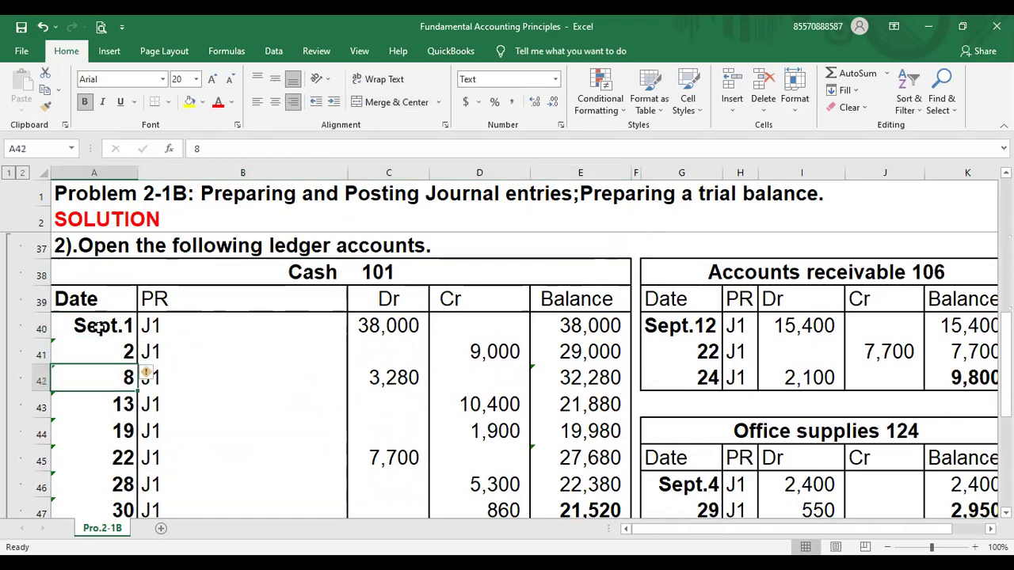
key(Down)
key(Down)
key(Down)
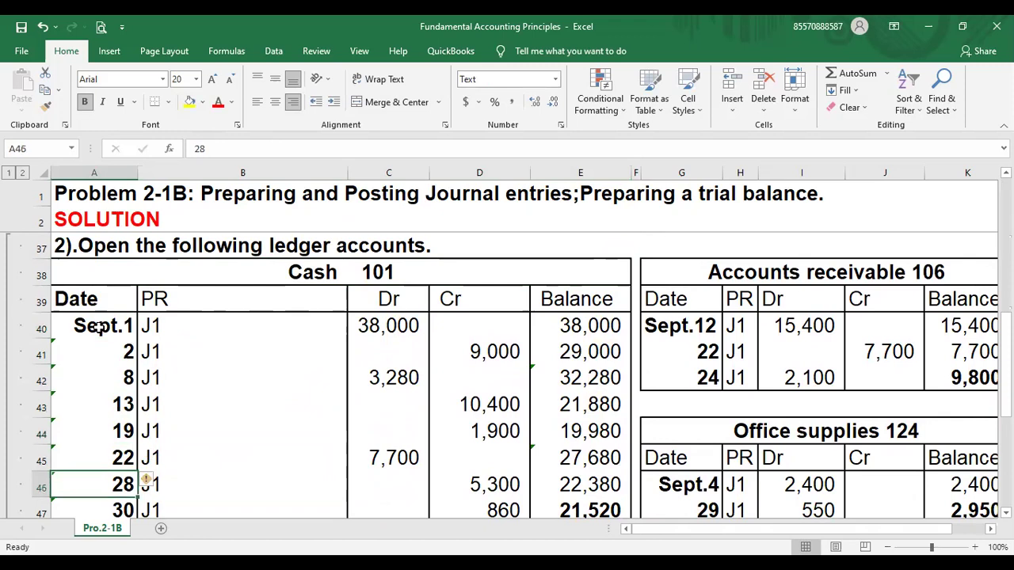
key(Up)
key(Up)
key(Up)
key(Up)
key(Up)
key(Up)
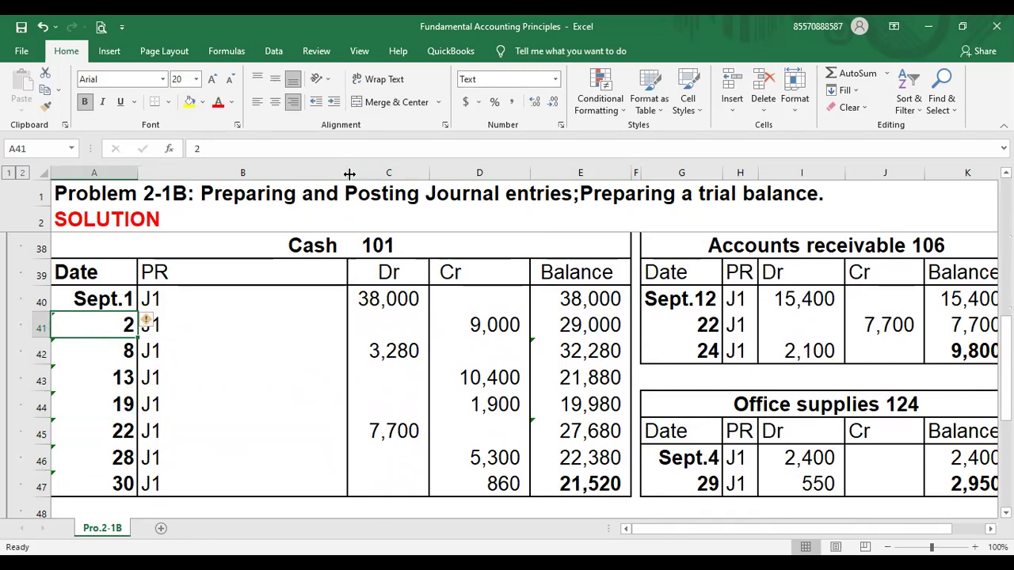
Narrow column B to about a third of its width so the neighbouring ledger accounts fit in view
drag(349, 174, 209, 164)
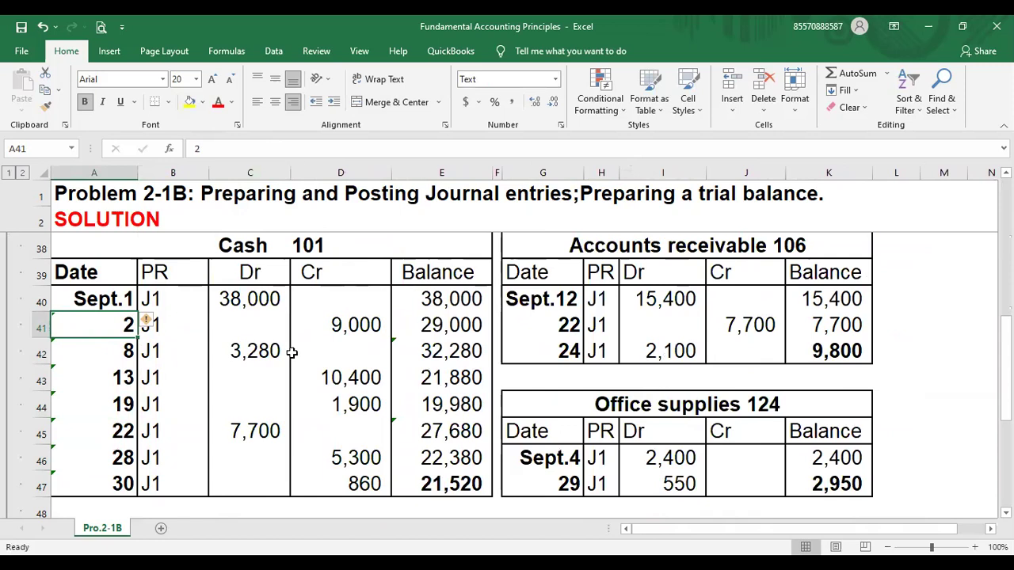
key(Up)
key(Up)
key(Up)
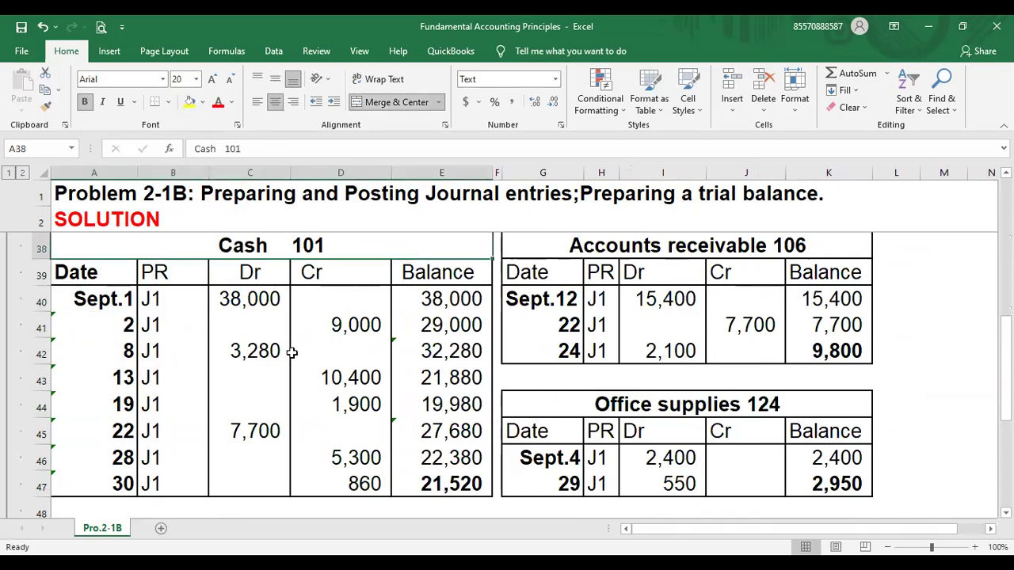
Re-enter the September 2 Cash balance in E41 as =E40-D41, subtracting the credit from the previous balance
click(249, 300)
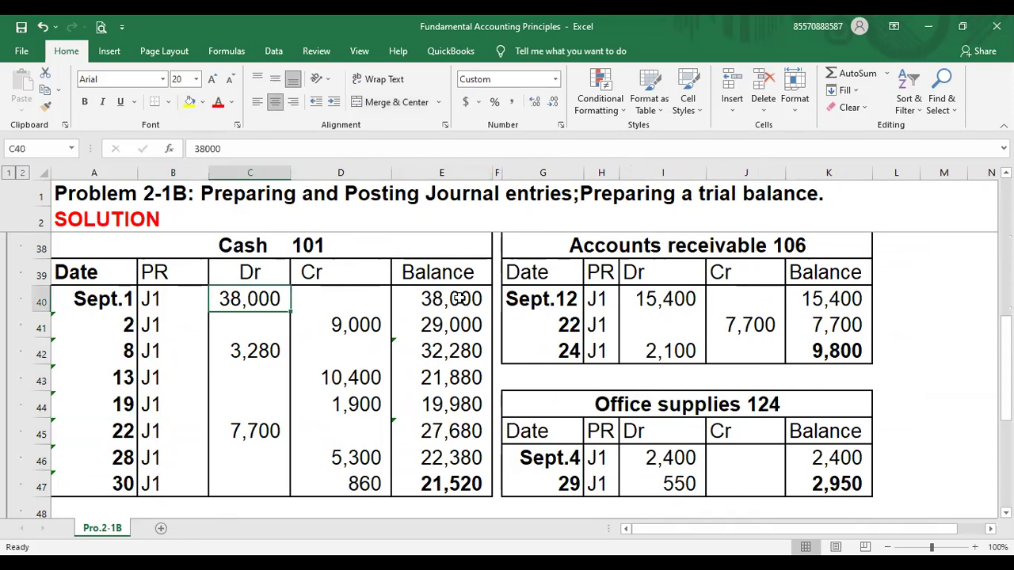
click(357, 325)
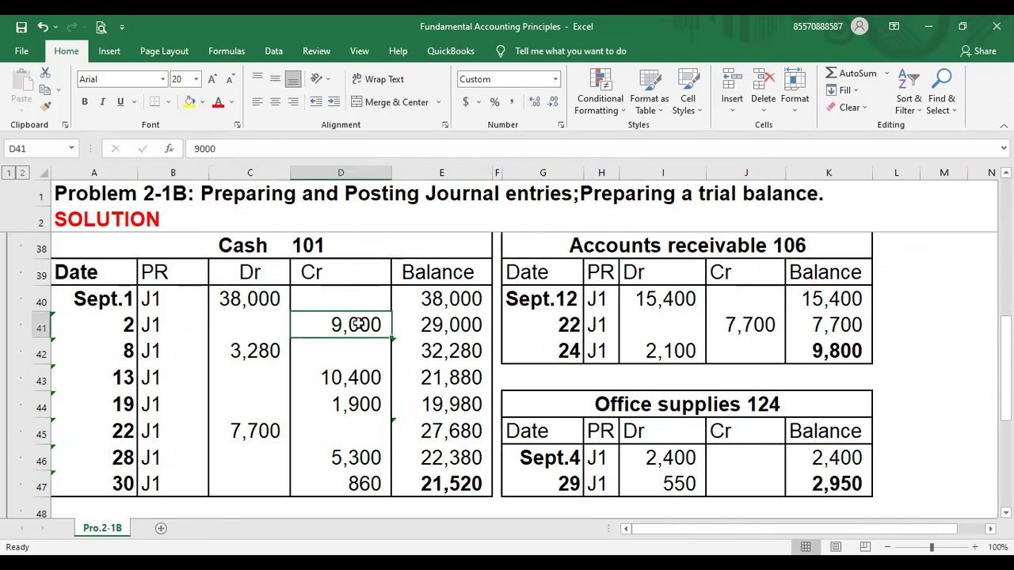
click(449, 322)
double_click(449, 322)
key(BackSpace)
key(BackSpace)
key(BackSpace)
key(BackSpace)
key(BackSpace)
key(BackSpace)
key(BackSpace)
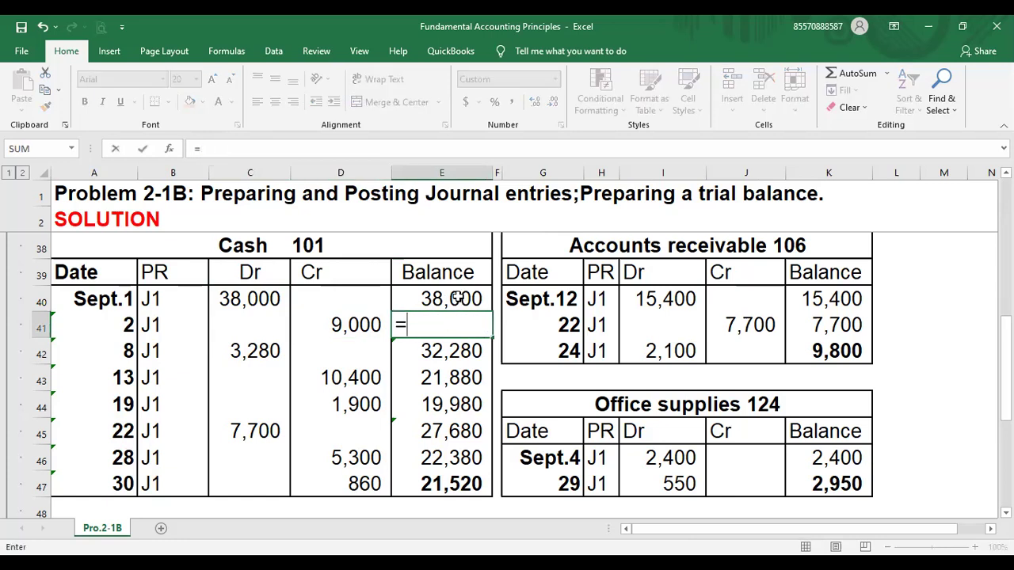
click(458, 297)
text(-)
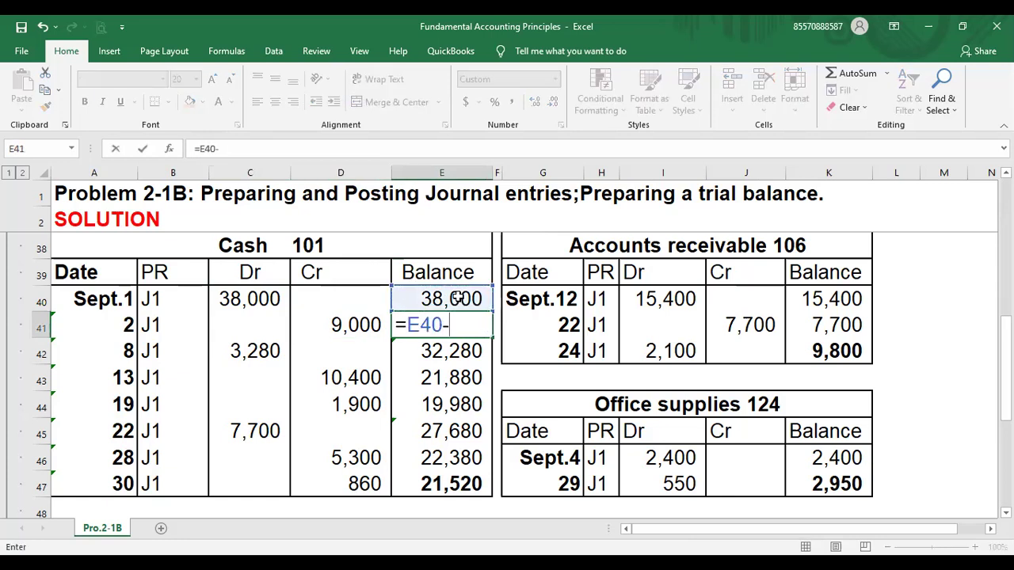
click(349, 325)
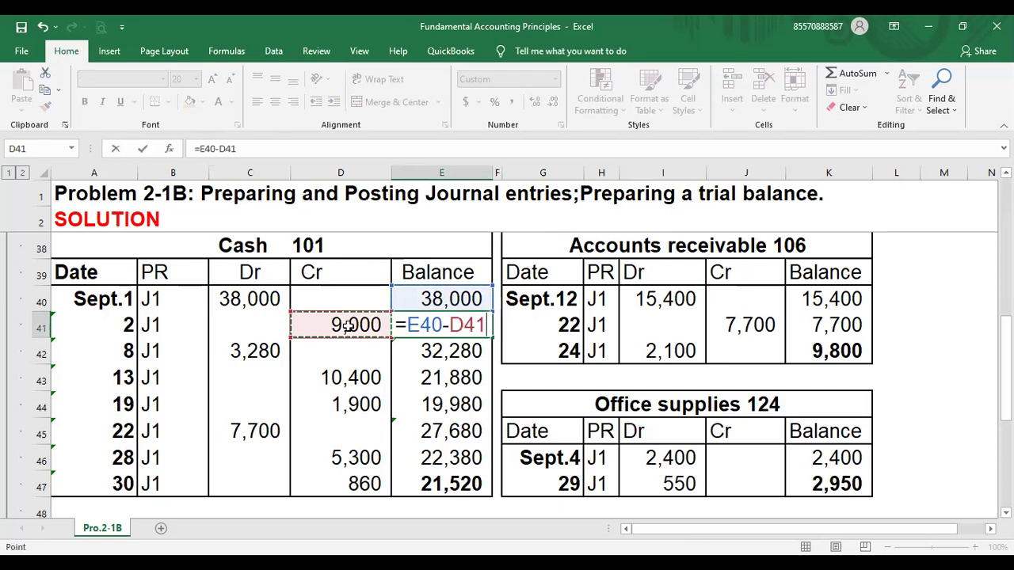
key(Return)
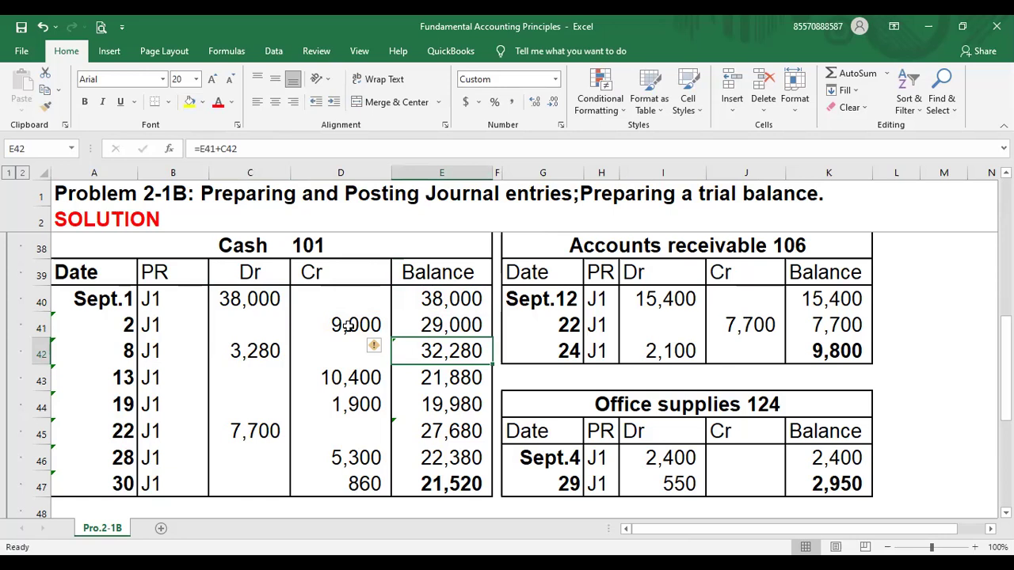
Re-enter the September 8 Cash balance in E42 as =E41+C42, adding the debit to the previous balance
text(=)
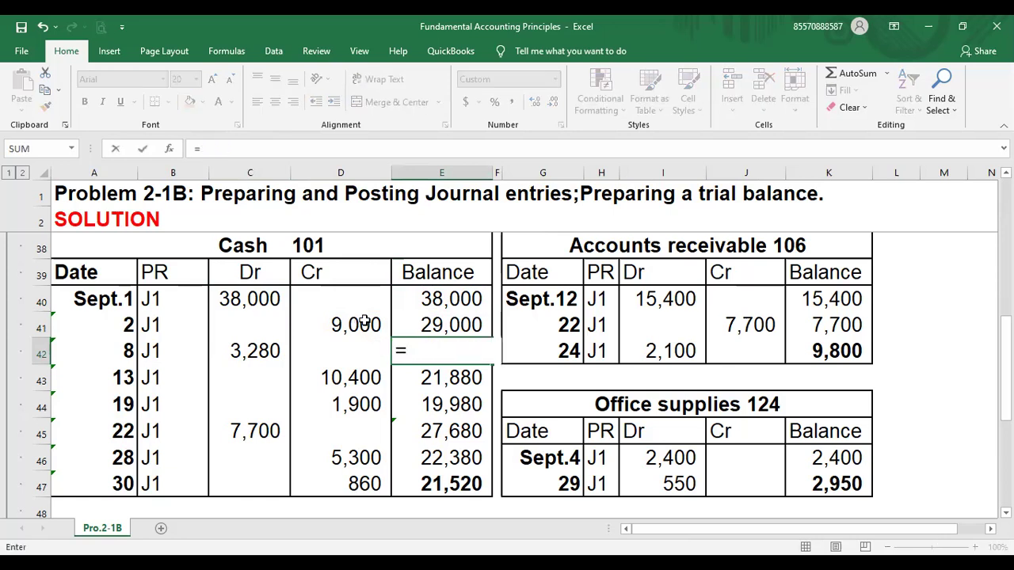
click(453, 324)
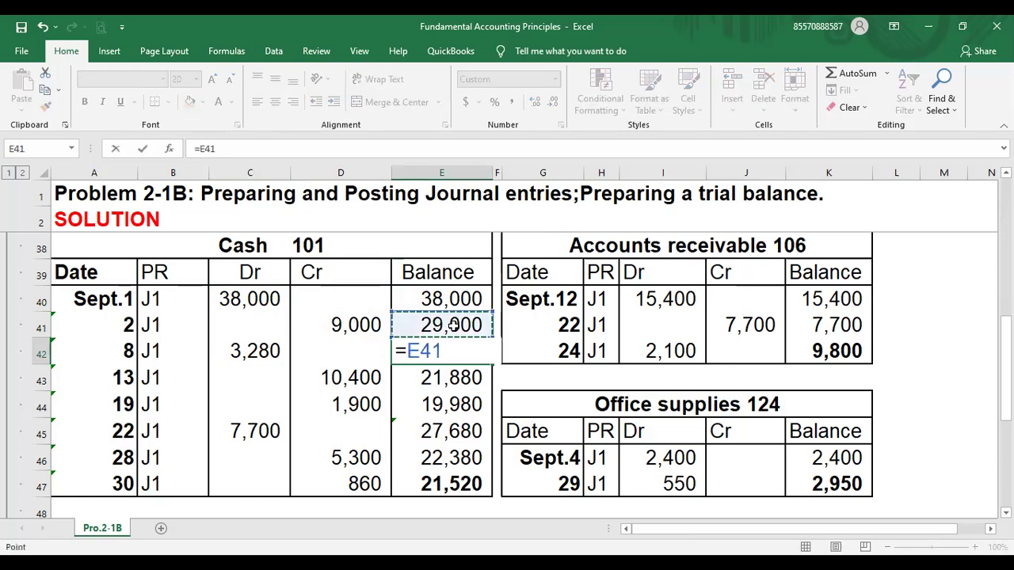
text(+)
click(269, 356)
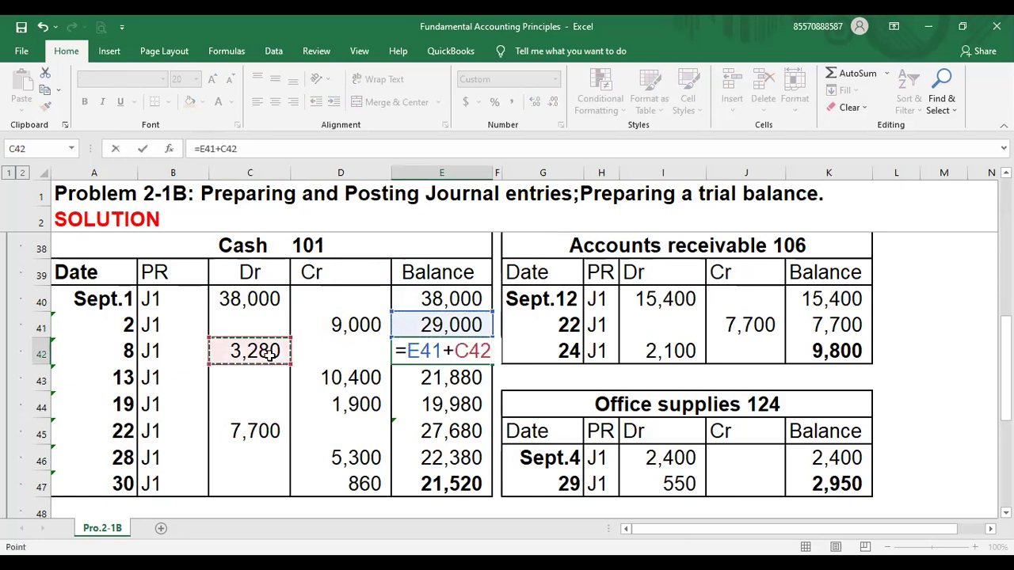
key(Return)
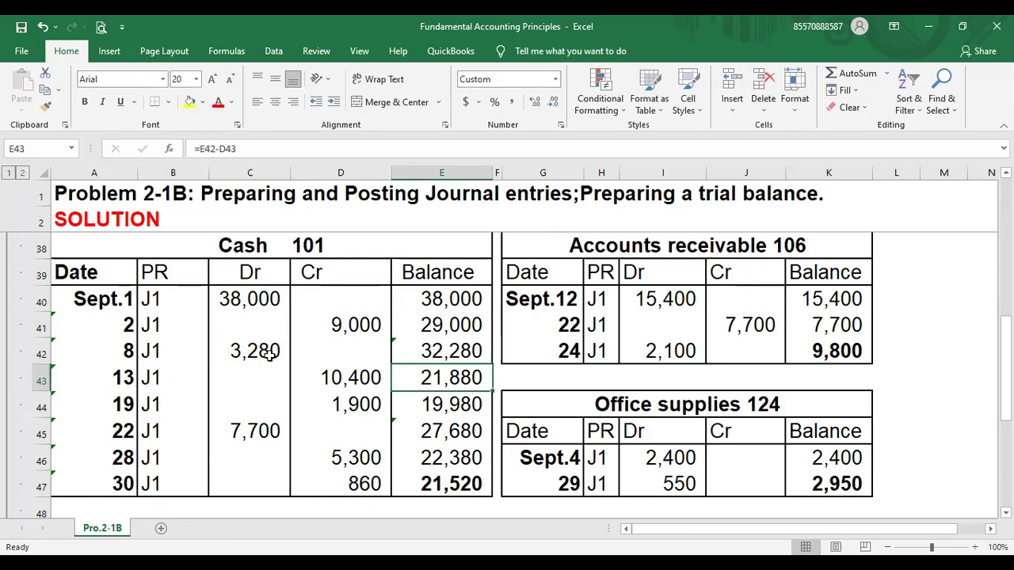
Re-enter the September 13 Cash balance in E43 as =E42-D43, subtracting the credit from the previous balance
text(=)
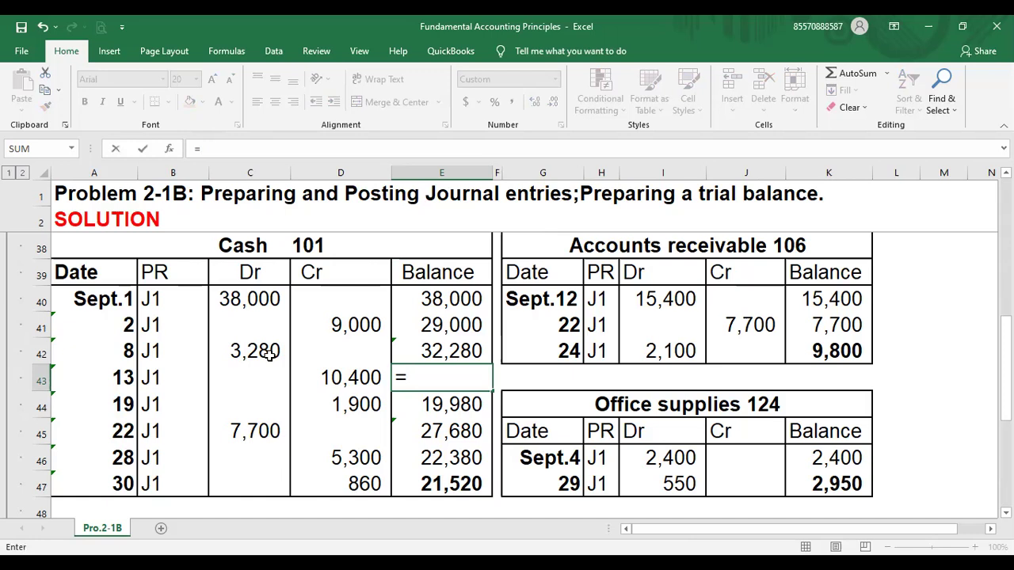
click(435, 354)
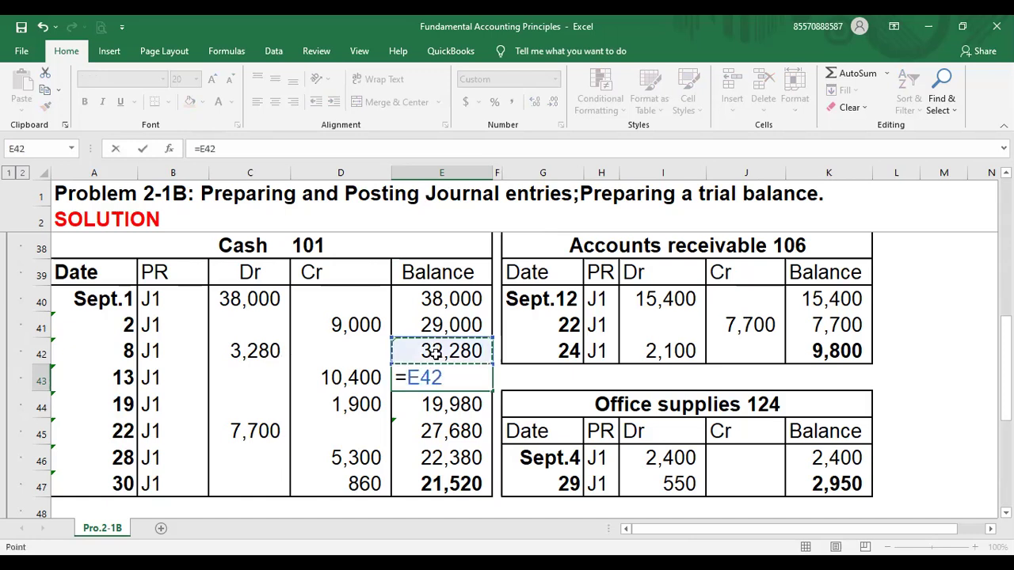
text(-)
click(362, 378)
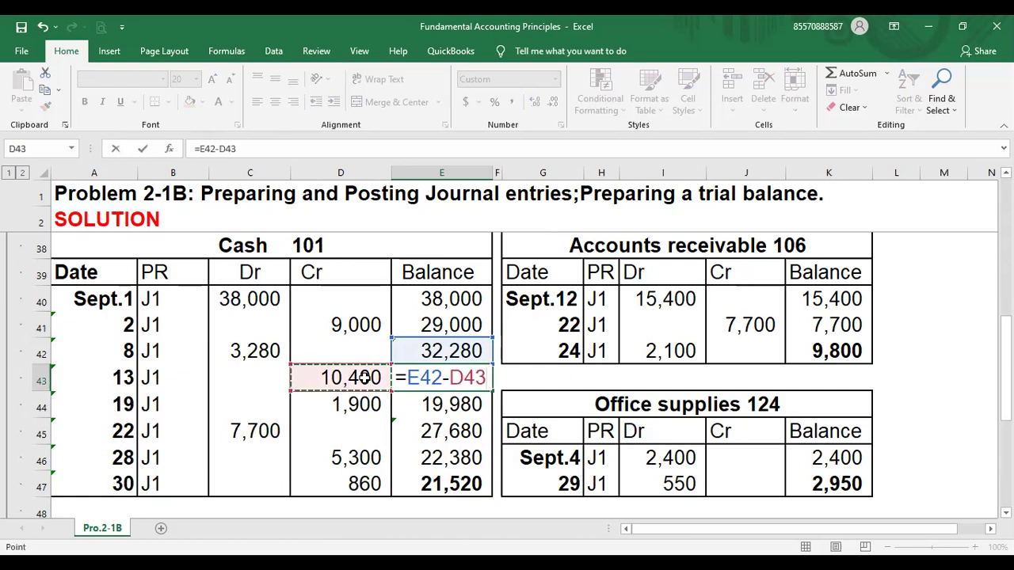
key(Return)
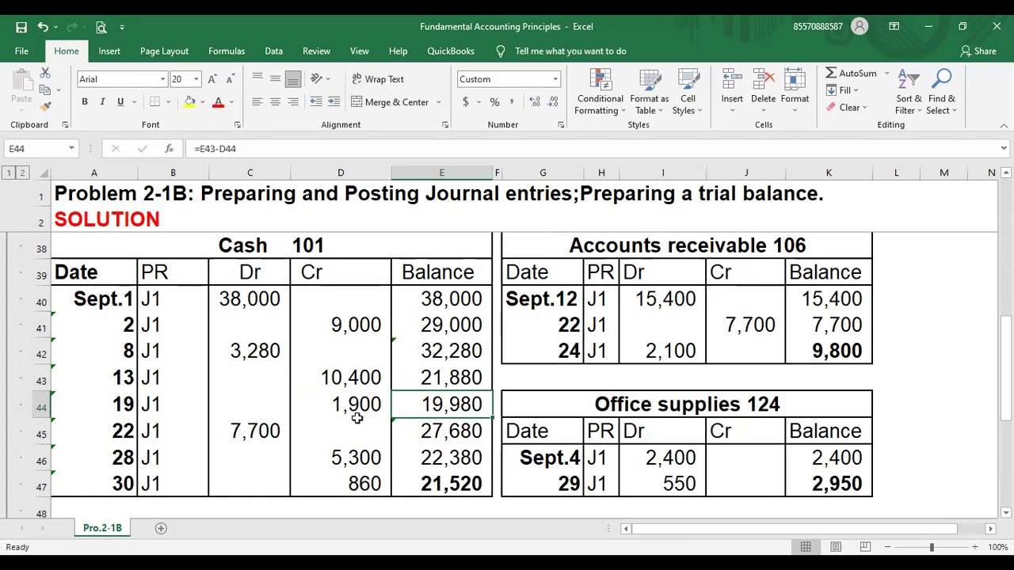
Re-enter the September 19 Cash balance in E44 as =E43-D44, subtracting the credit from the previous balance
text(=)
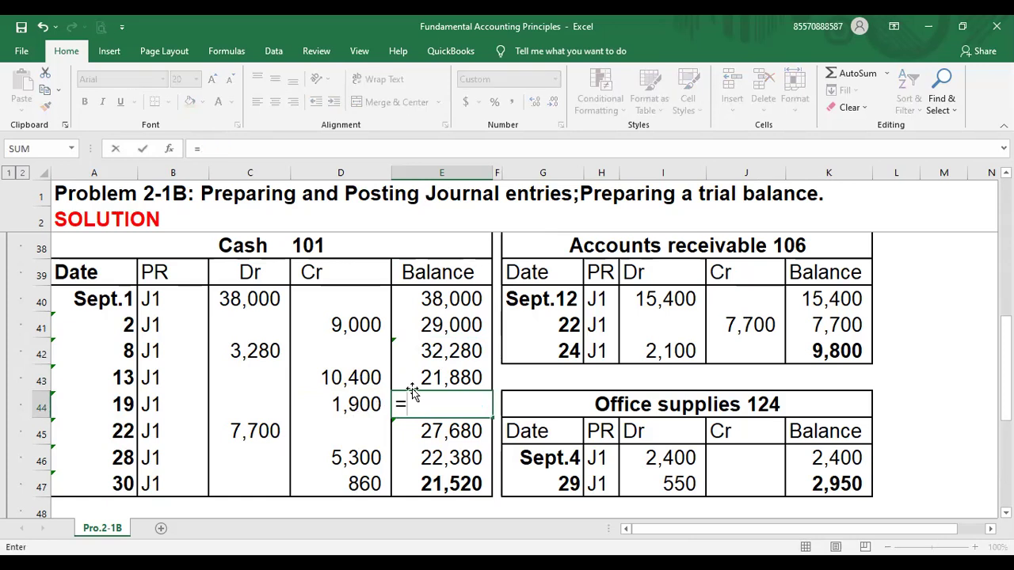
click(446, 378)
text(-)
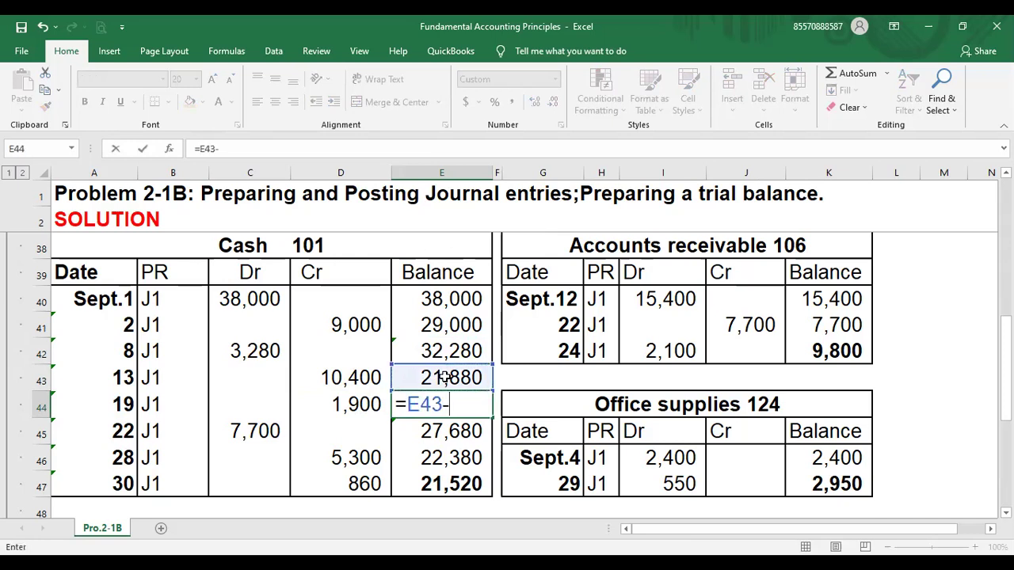
click(366, 404)
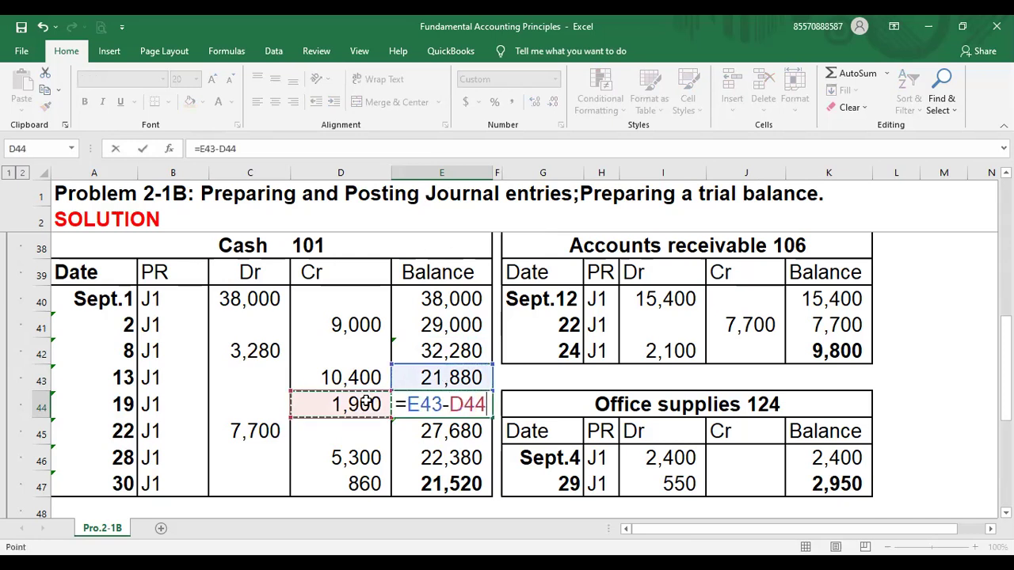
key(Return)
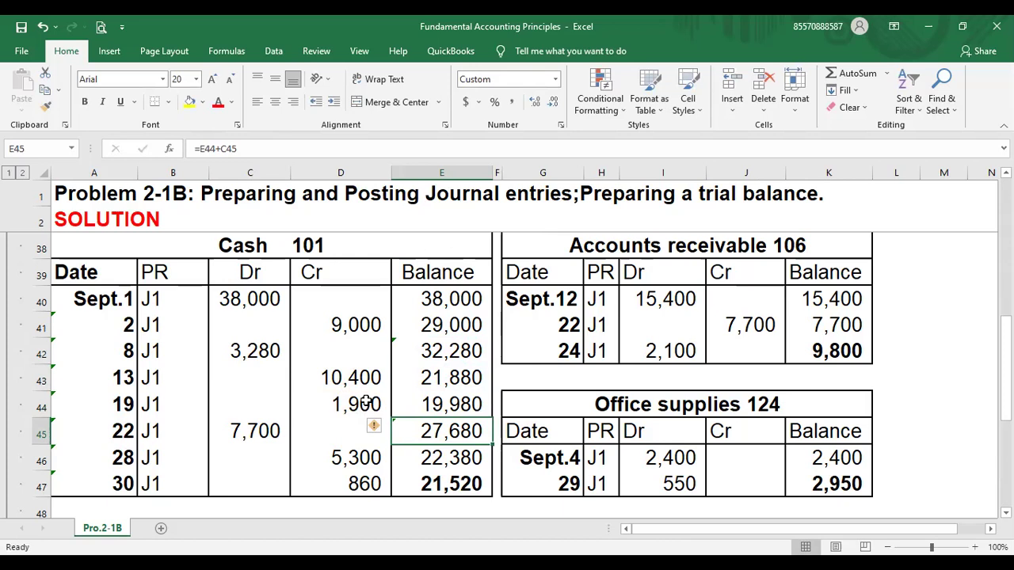
Re-enter the September 22 Cash balance in E45 as =E44+C45, adding the debit to the previous balance
text(=)
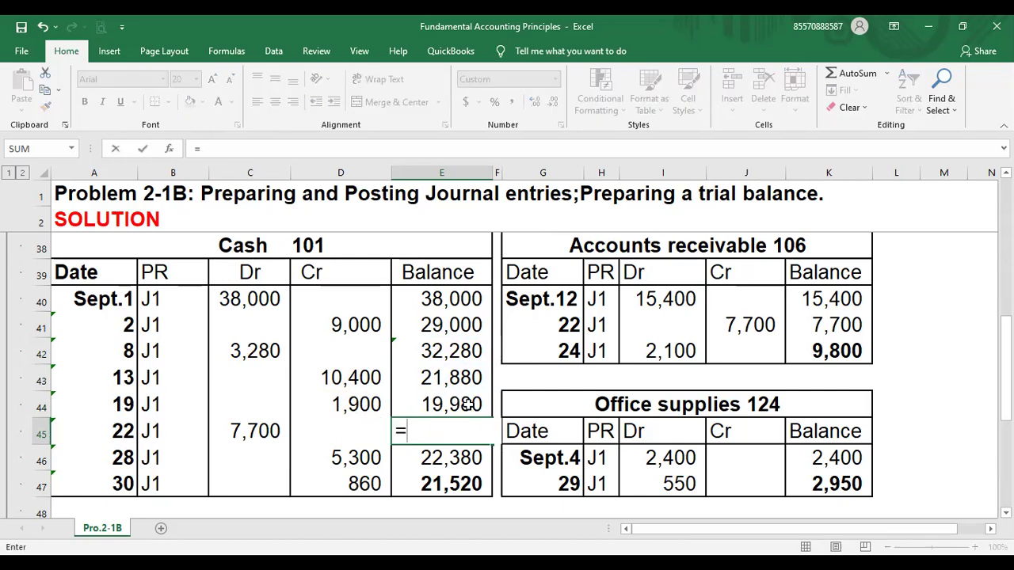
click(468, 405)
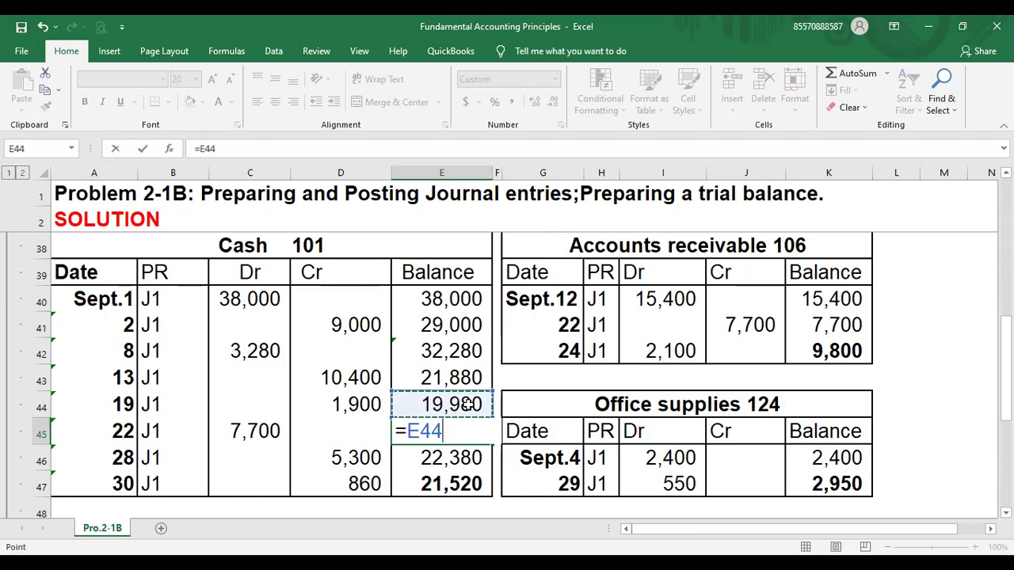
text(+)
click(273, 430)
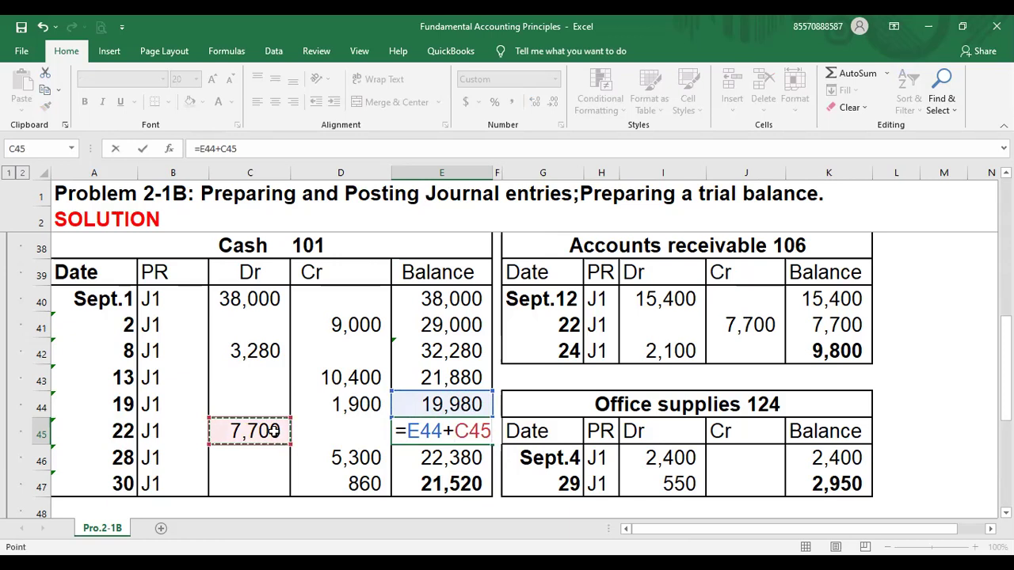
key(Return)
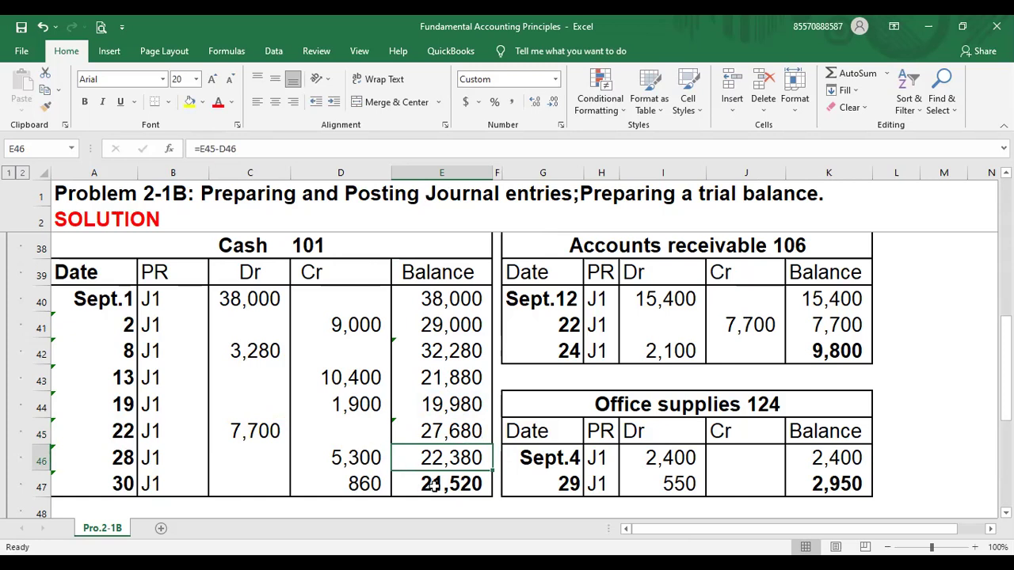
Review the September 30 credit and closing balance formula in the Cash 101 ledger, and return to its heading
click(365, 485)
click(467, 484)
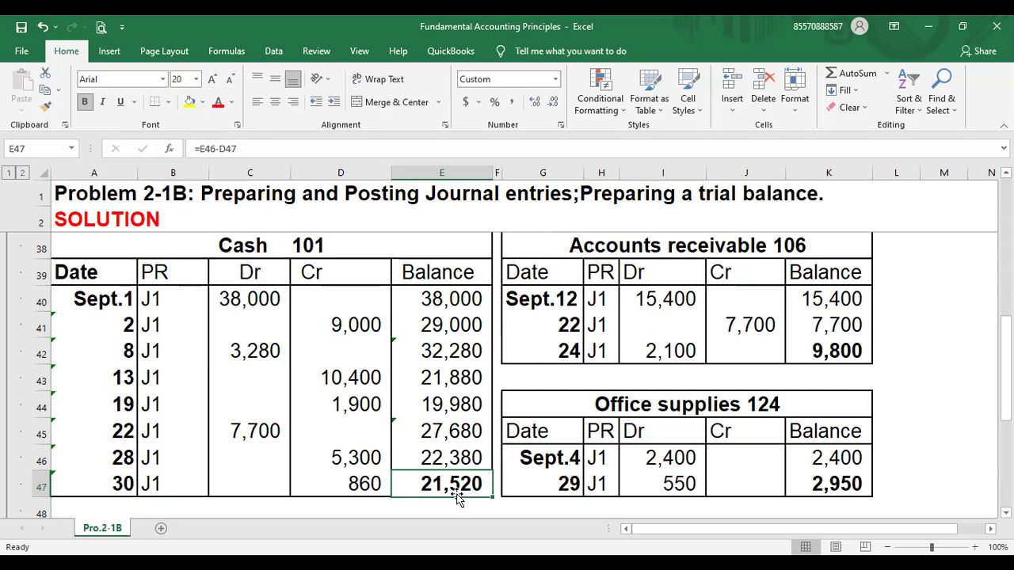
click(445, 430)
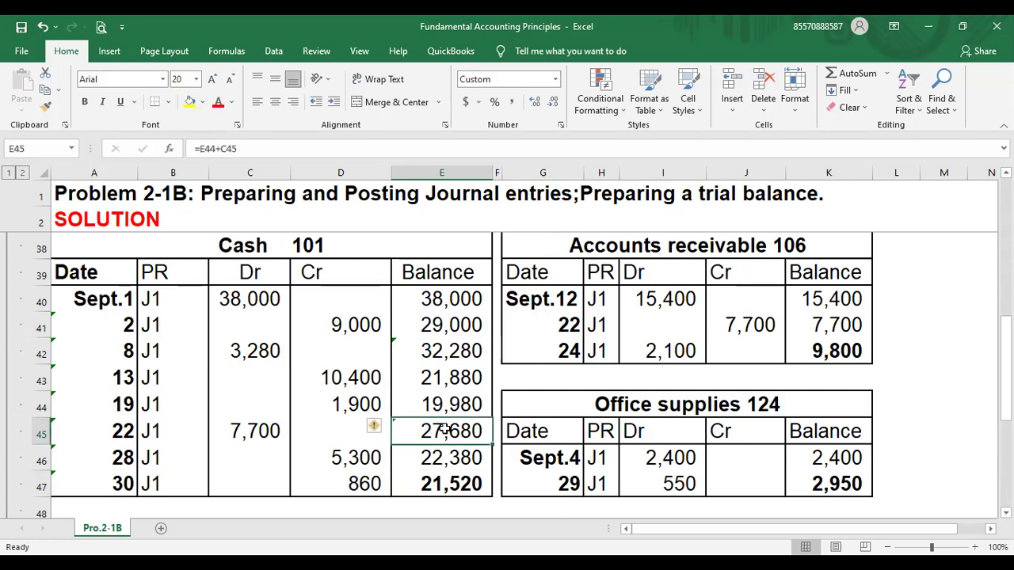
key(Up)
key(Up)
key(Up)
key(Up)
key(Up)
key(Up)
key(Up)
key(Up)
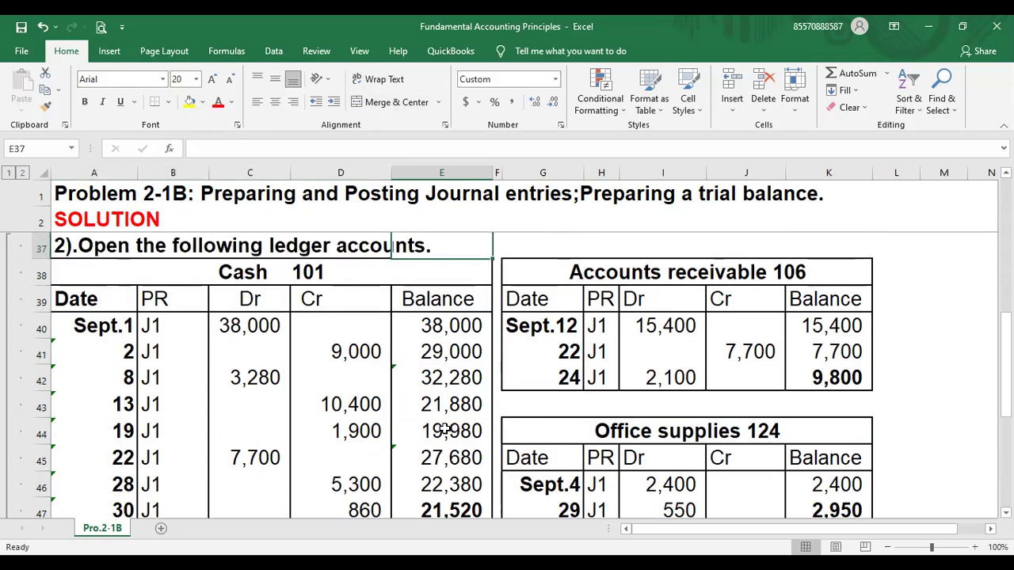
Examine the posting dates, September 12 debit and opening balance formula in the Accounts receivable 106 ledger
click(807, 267)
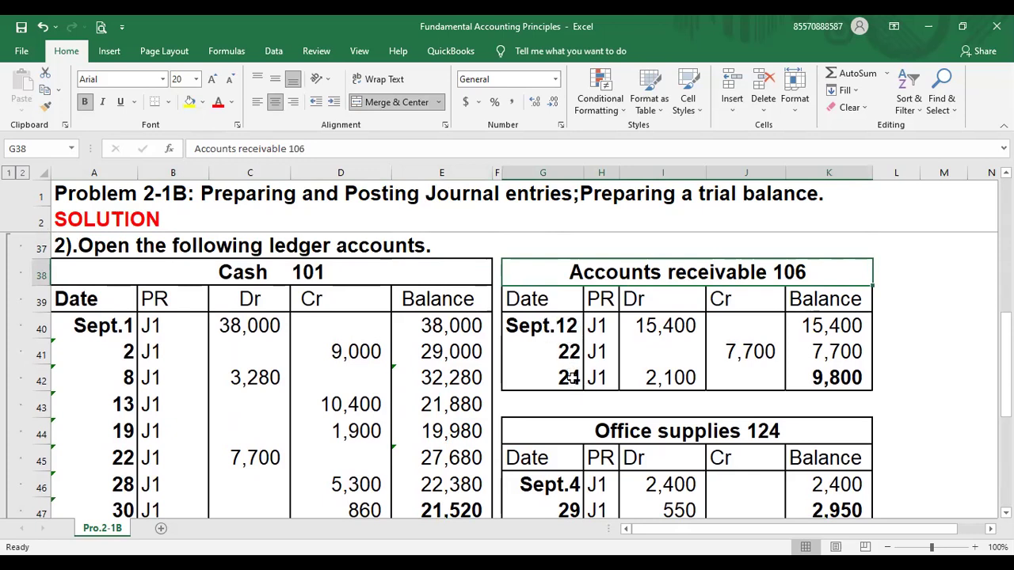
click(564, 326)
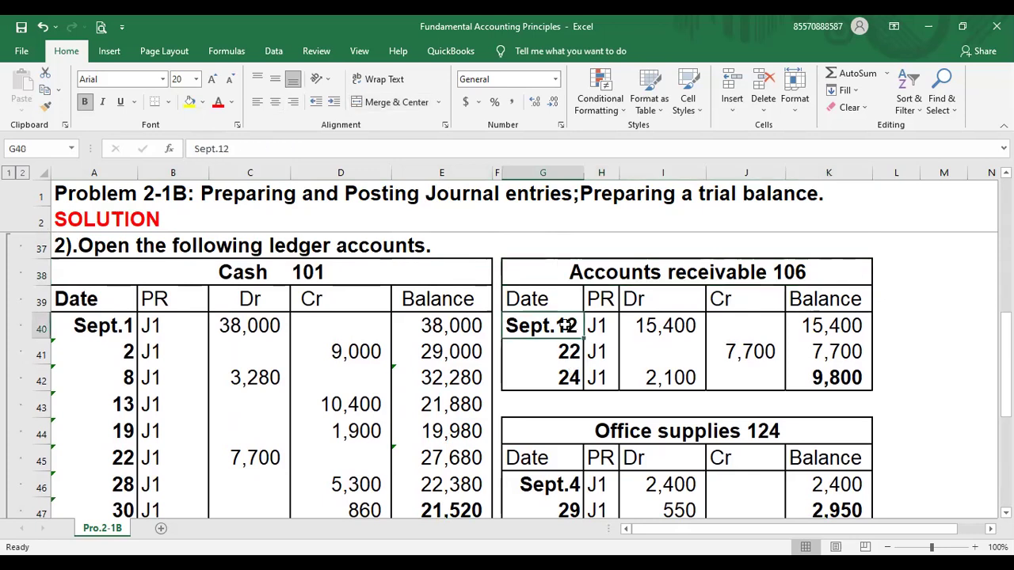
click(567, 353)
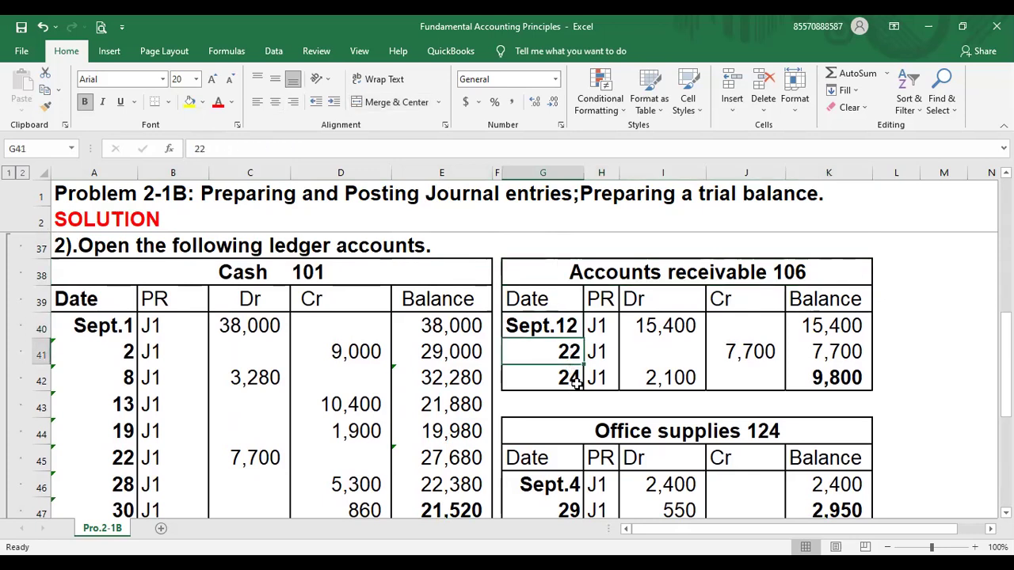
click(576, 382)
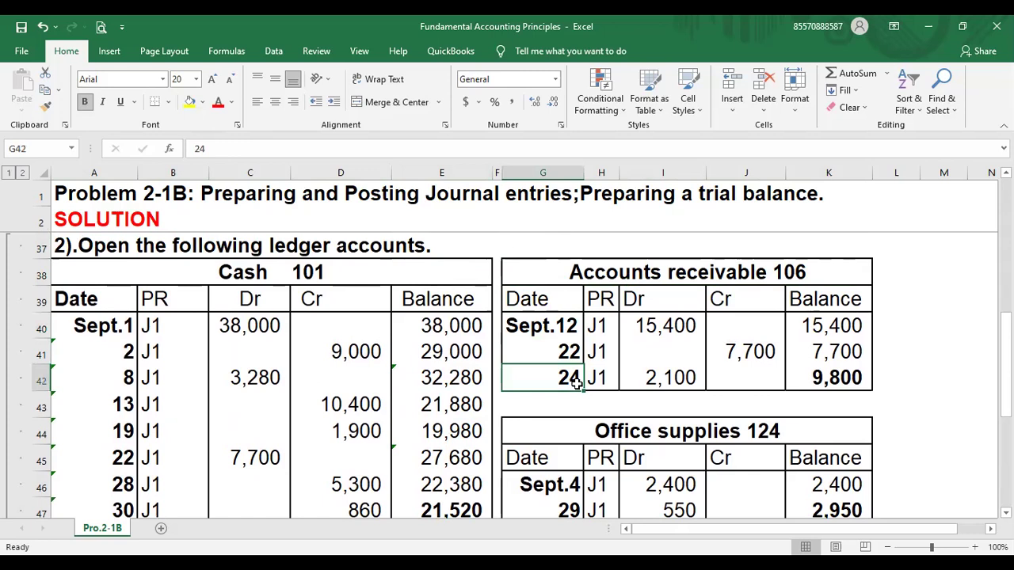
click(560, 320)
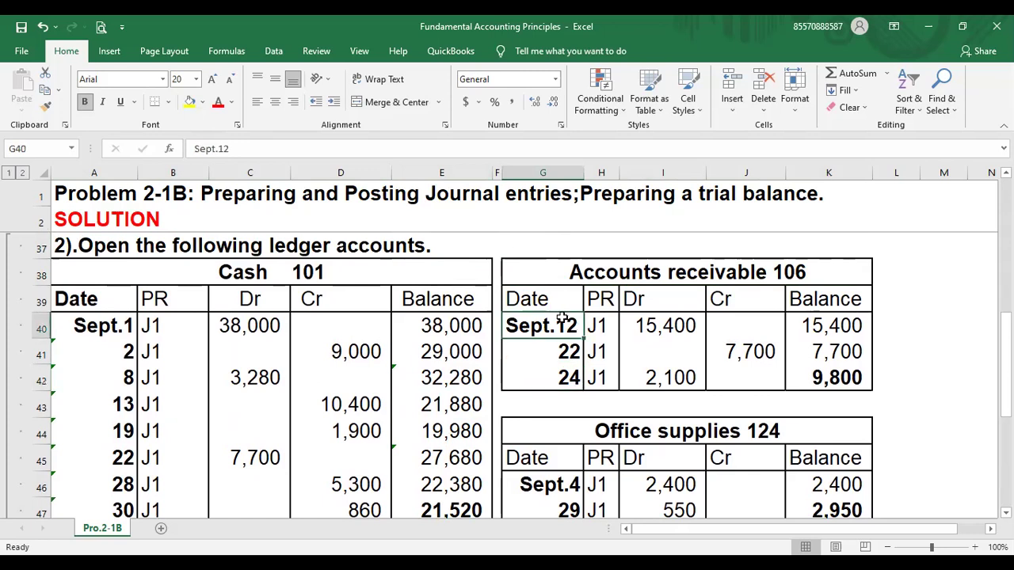
click(651, 326)
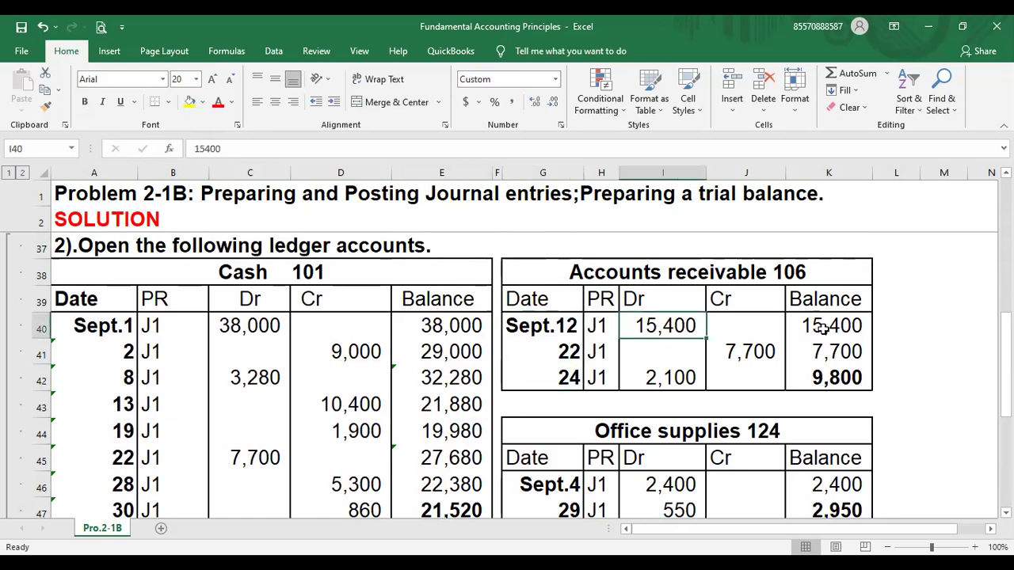
click(824, 329)
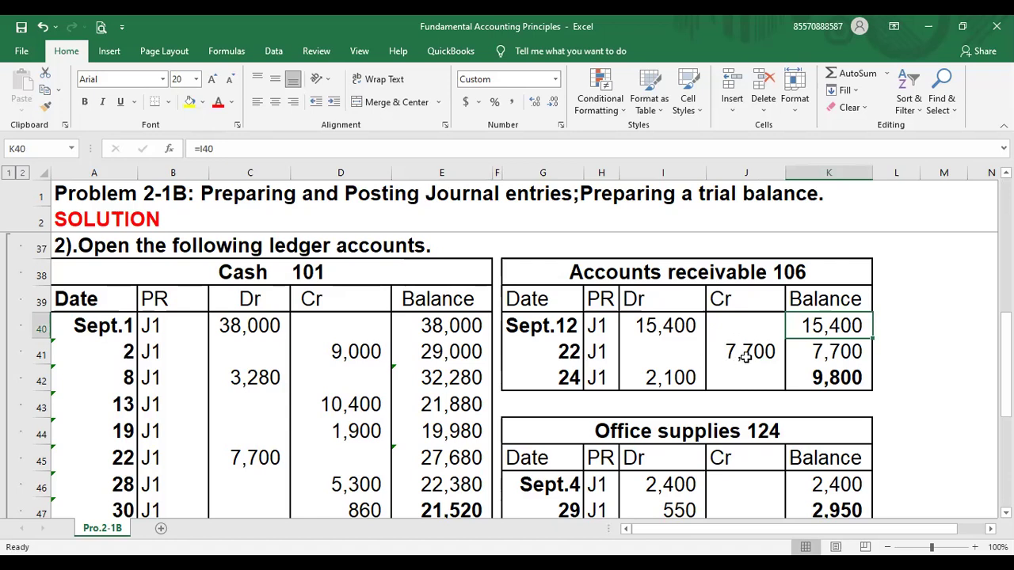
Re-enter the September 22 Accounts receivable balance in K41 as =K40-J41, subtracting the credit from the previous balance
click(823, 353)
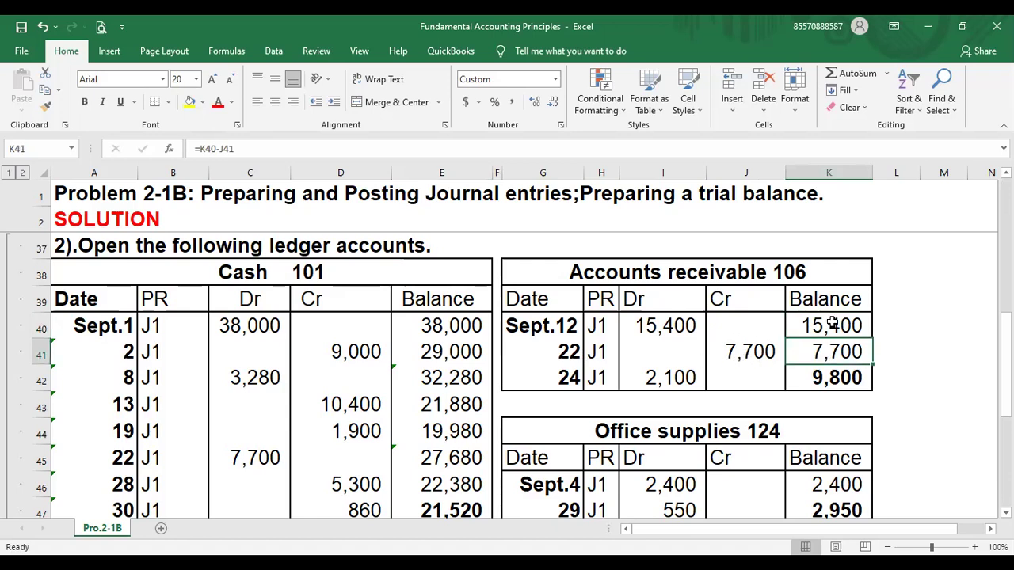
text(=)
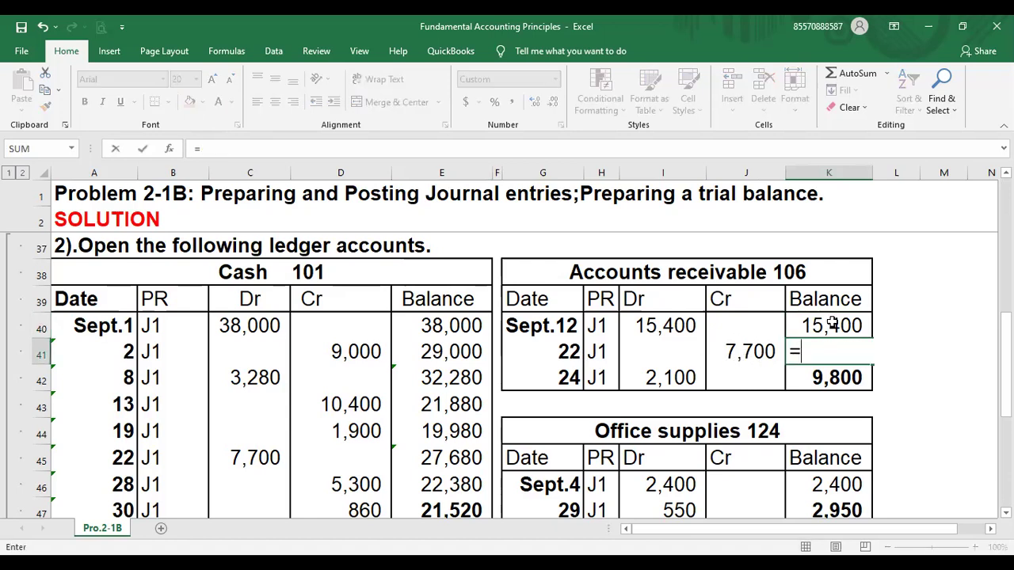
click(804, 328)
text(-)
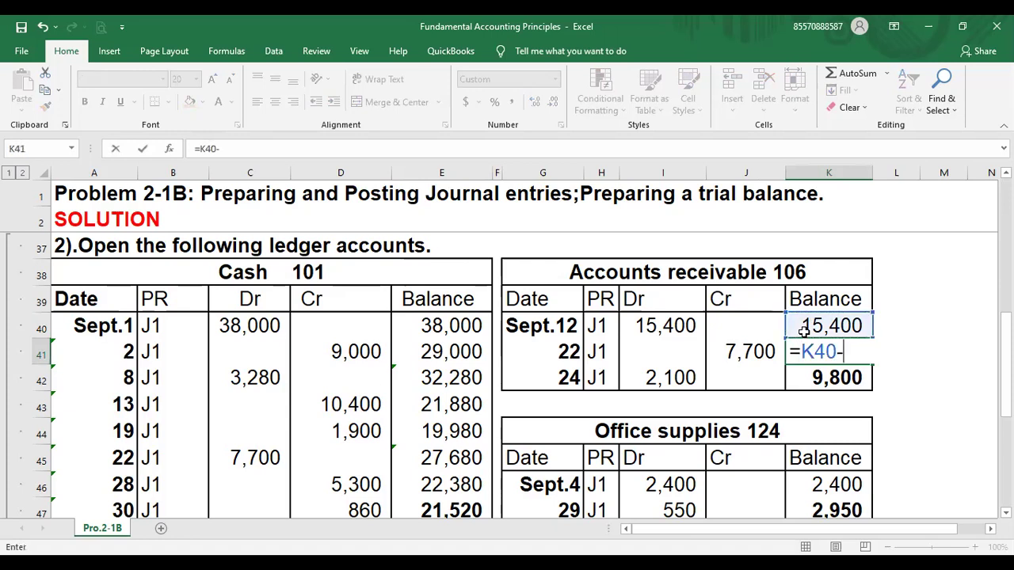
click(747, 347)
key(Return)
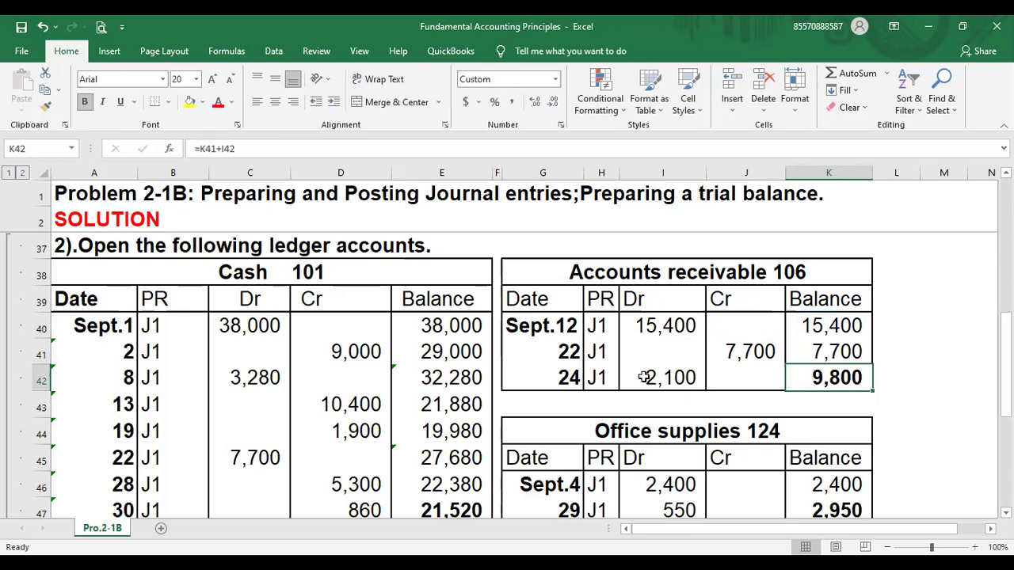
Re-enter the September 24 Accounts receivable balance in K42 as =K41+I42, adding the debit to the previous balance
text(=)
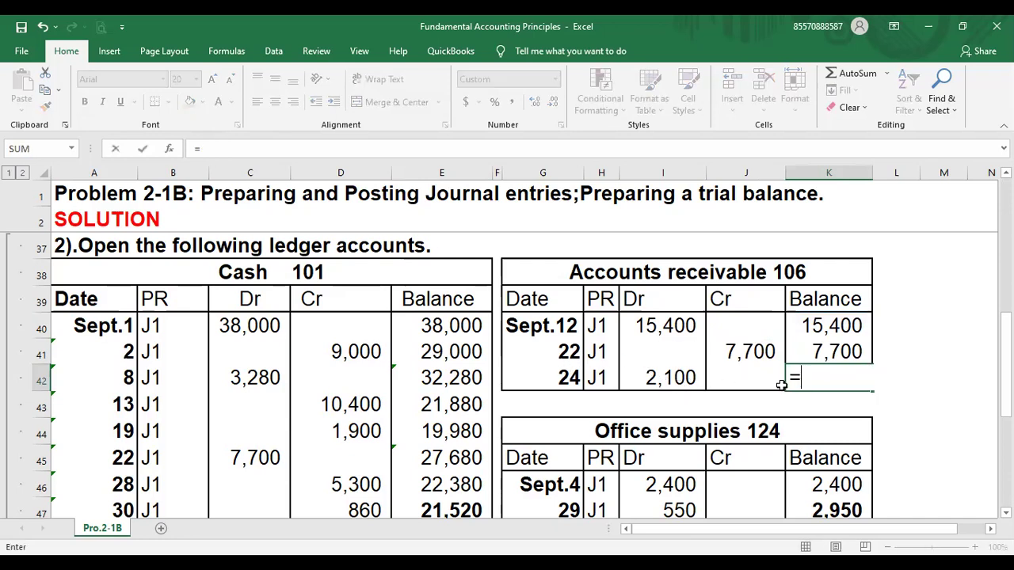
click(845, 353)
text(+)
click(680, 377)
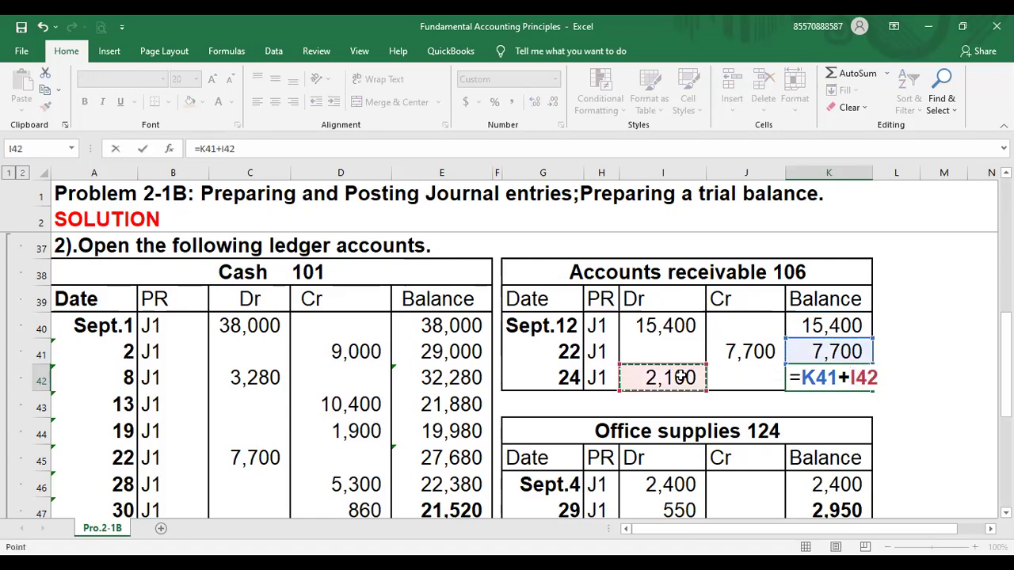
key(Return)
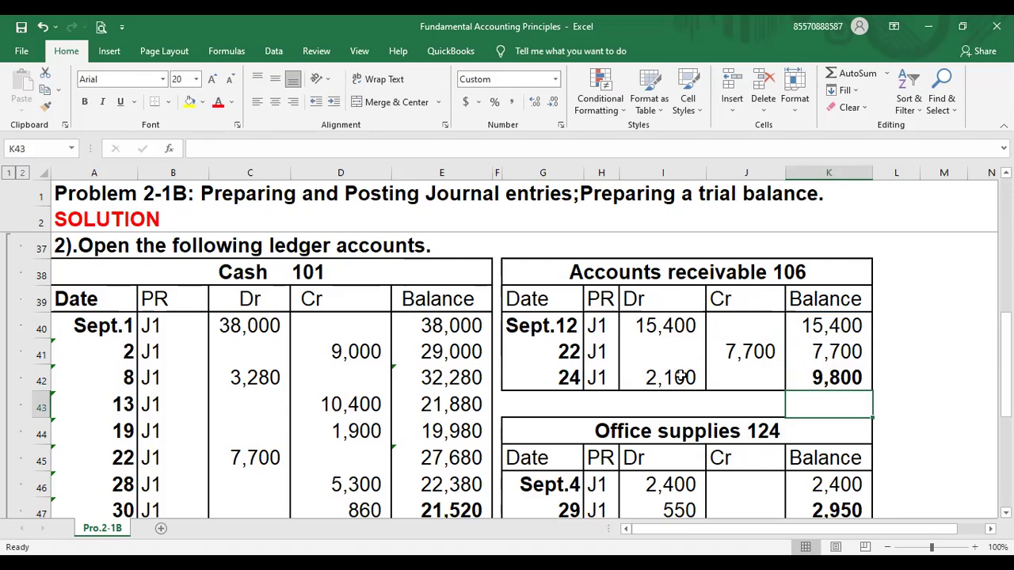
Return to the journal entries and widen column B to about two and a half times its width for the account titles
click(99, 298)
key(Up)
key(Up)
key(Up)
key(Up)
key(Up)
key(Up)
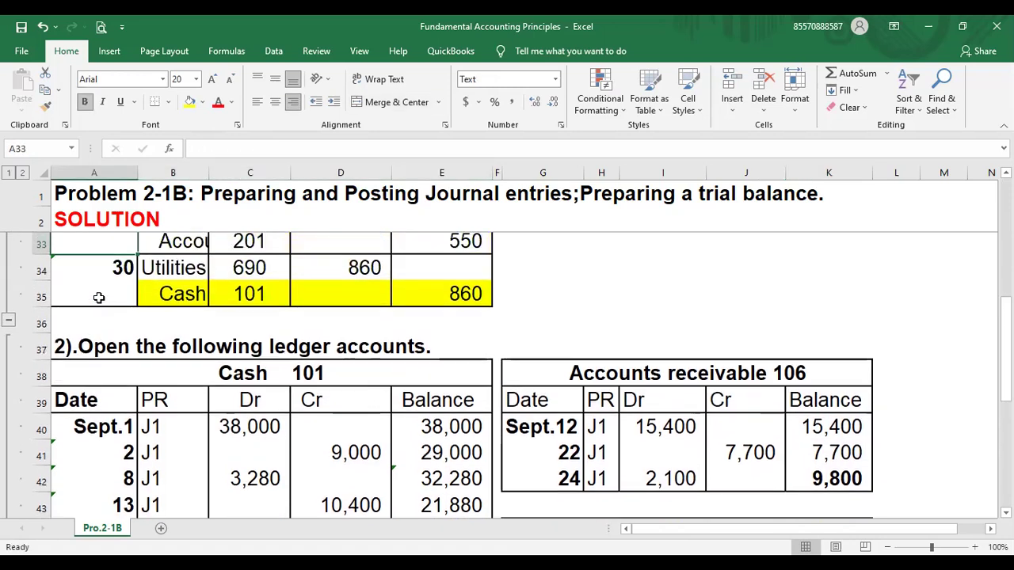
key(Up)
key(Up)
key(Up)
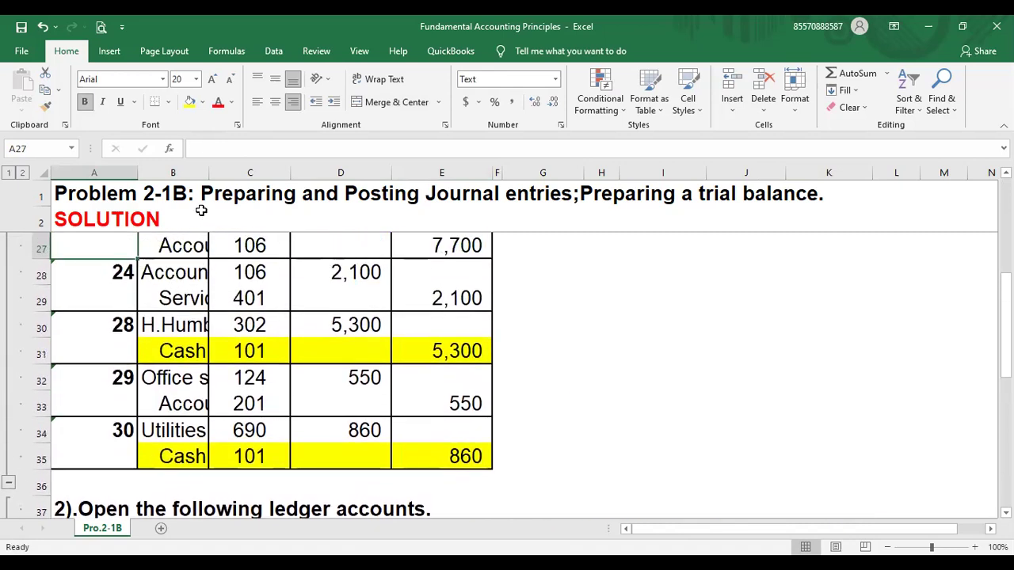
drag(232, 177, 323, 175)
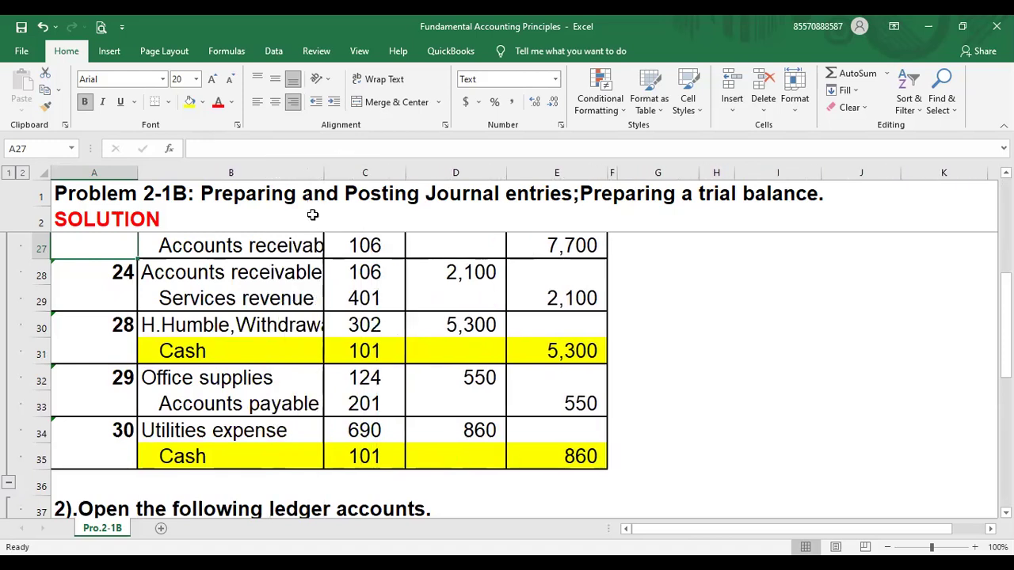
Highlight the September 24 Accounts receivable debit line, B28:D28, in yellow
click(181, 273)
drag(181, 273, 460, 272)
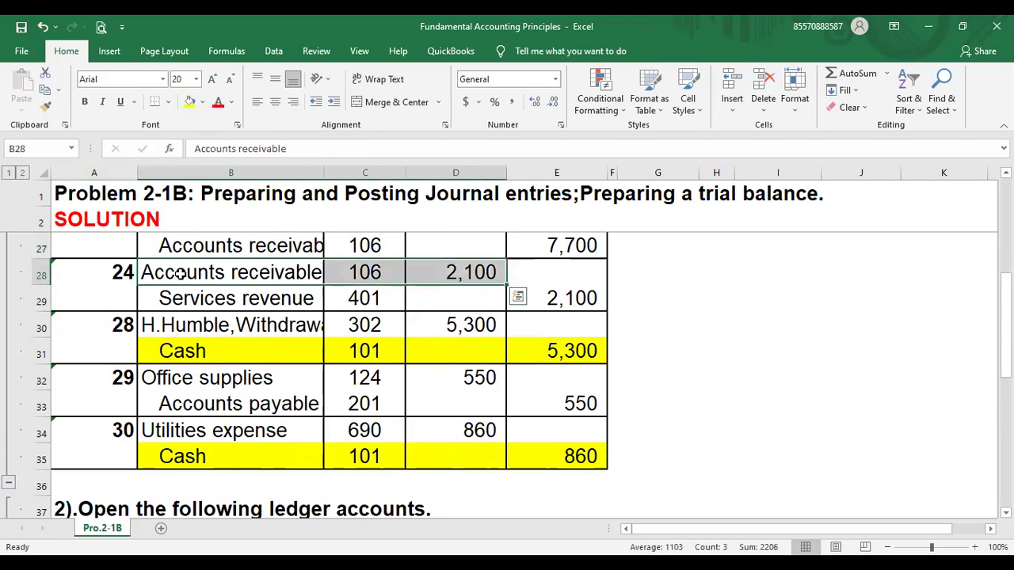
click(190, 102)
Highlight the September 22 Accounts receivable credit line, B27:E27, in yellow
key(Up)
key(Up)
key(Up)
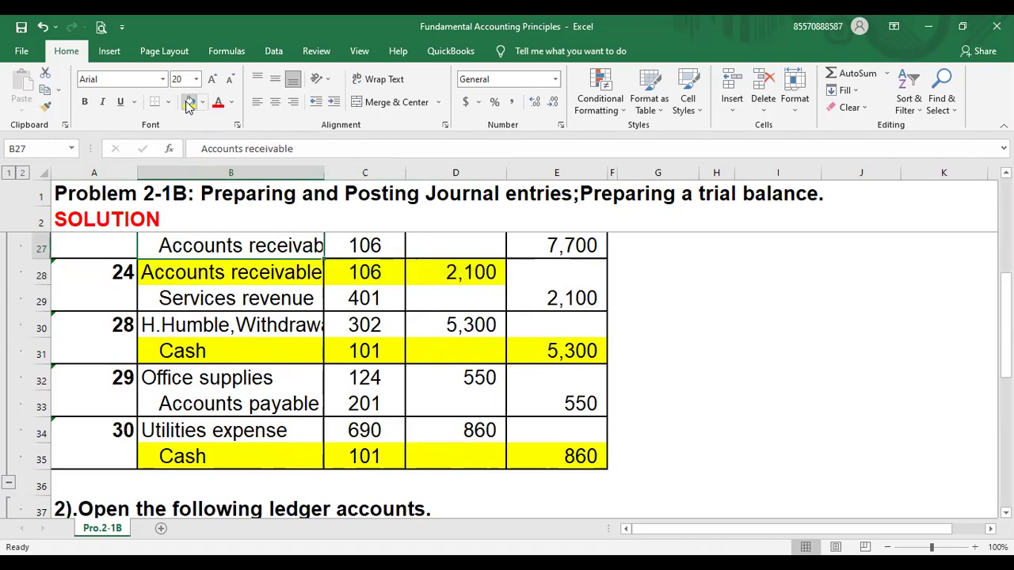
key(Down)
key(Down)
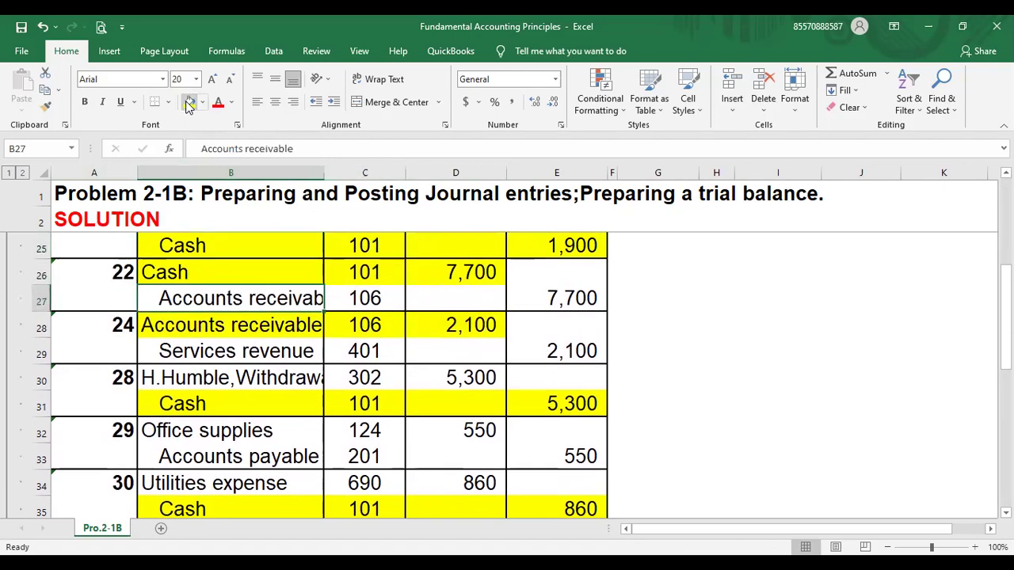
key(shift+Right)
key(shift+Right)
key(shift+Right)
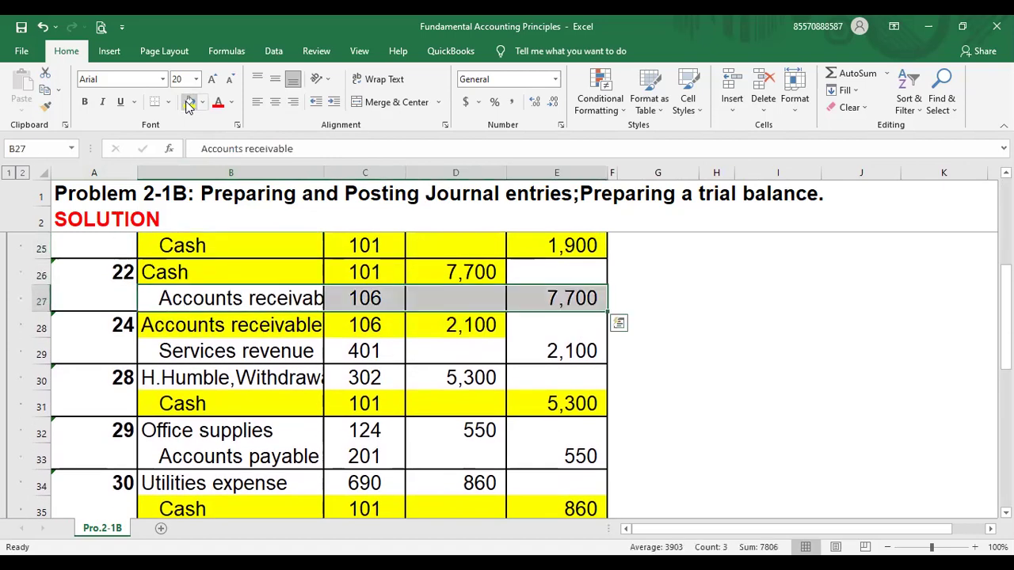
click(189, 104)
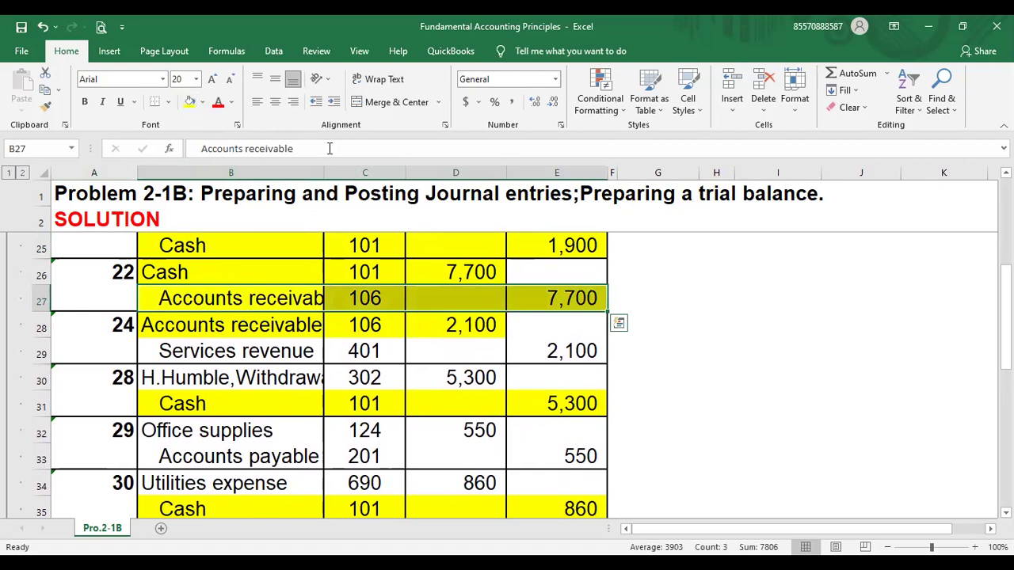
Widen column B to 39.14 so the full account titles fit, and go up to the earlier journal entries
double_click(321, 179)
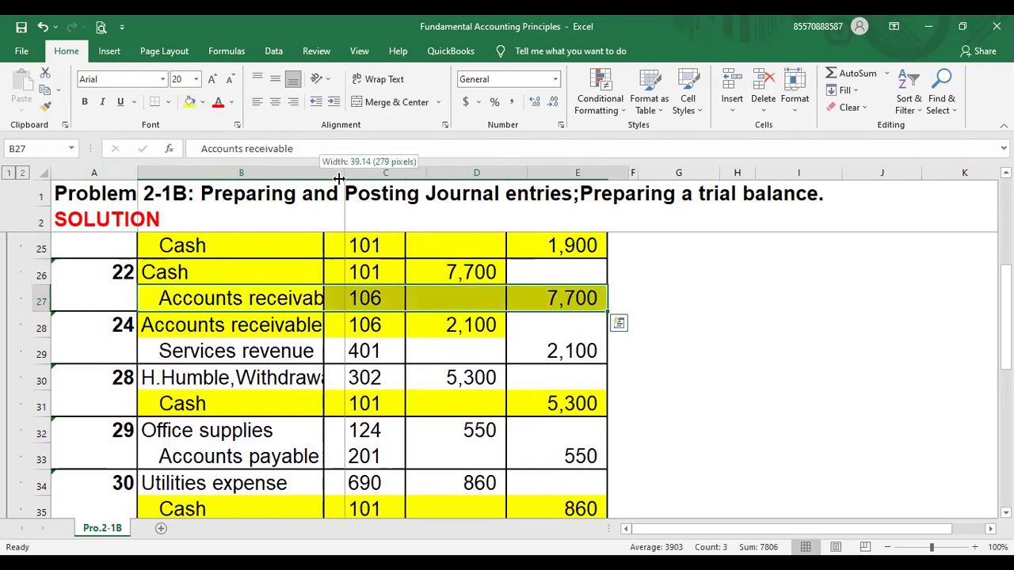
key(Up)
key(Up)
key(Up)
key(Up)
key(Up)
key(Up)
key(Up)
key(Up)
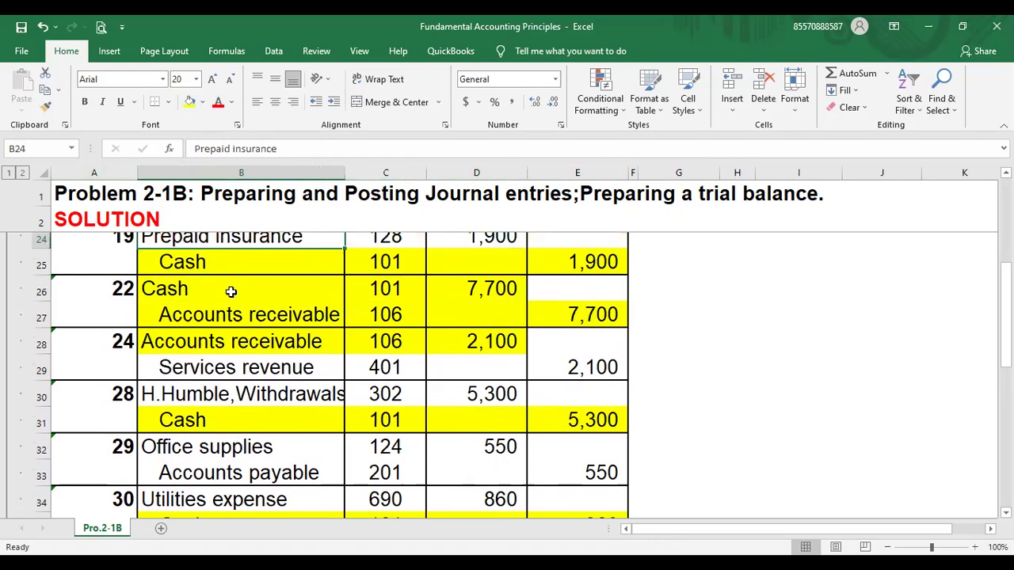
Highlight the September 12 Accounts receivable debit line, B20:D20, in yellow
key(Down)
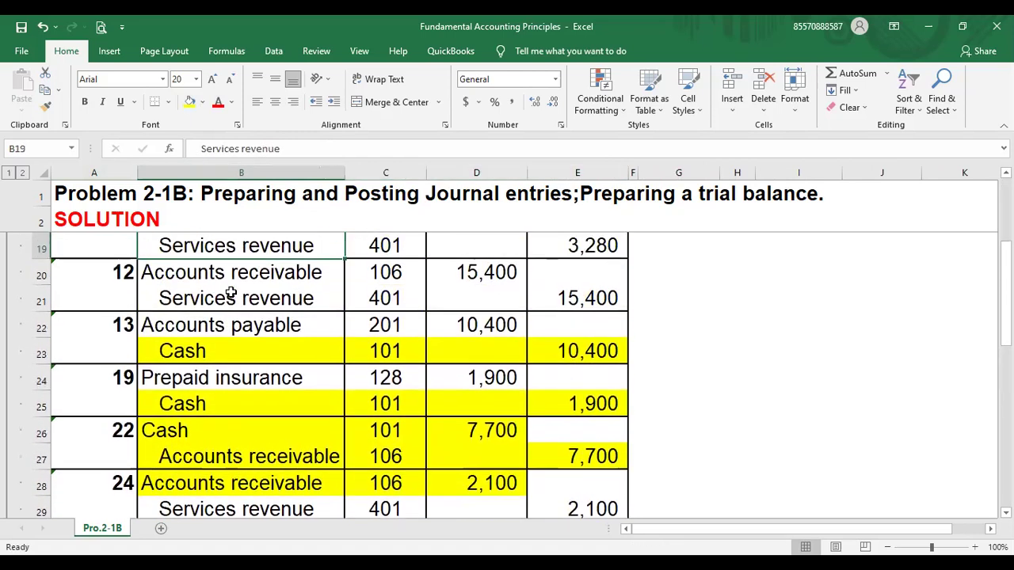
key(shift+Right)
key(shift+Right)
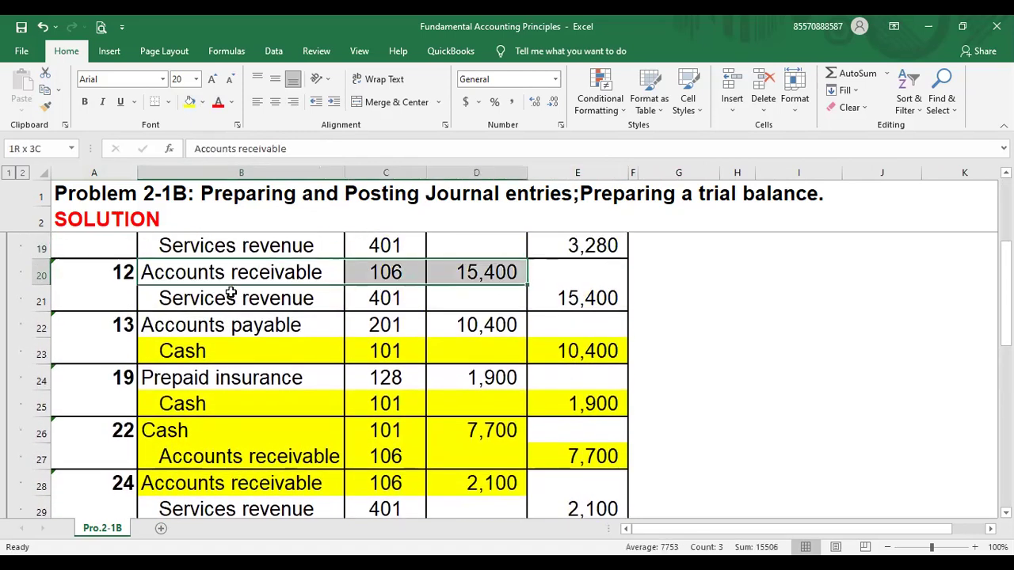
click(191, 105)
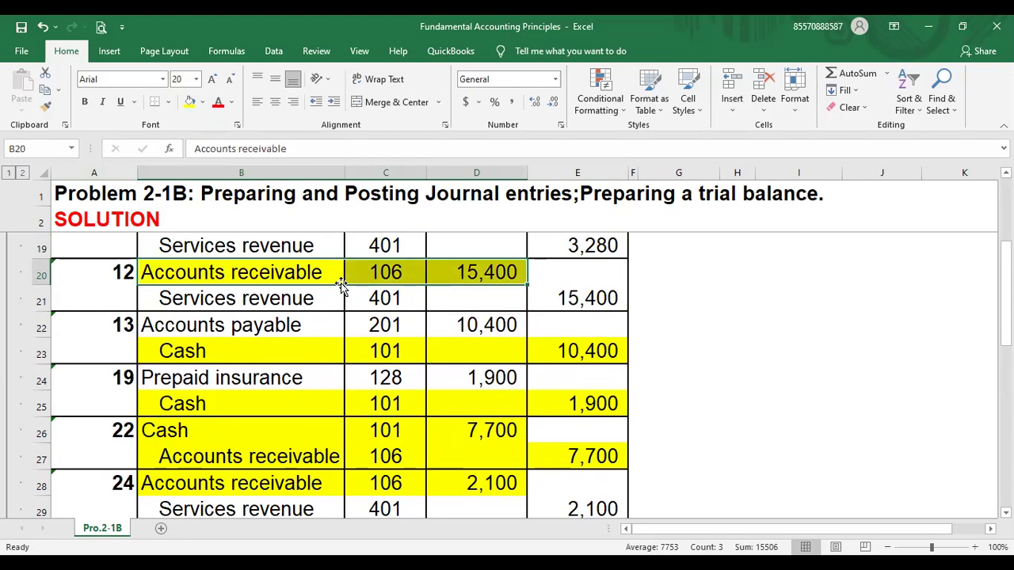
Go back to the start of the journal and review the entries from September 1 through September 12
key(Up)
key(Up)
key(Up)
key(Up)
key(Up)
key(Up)
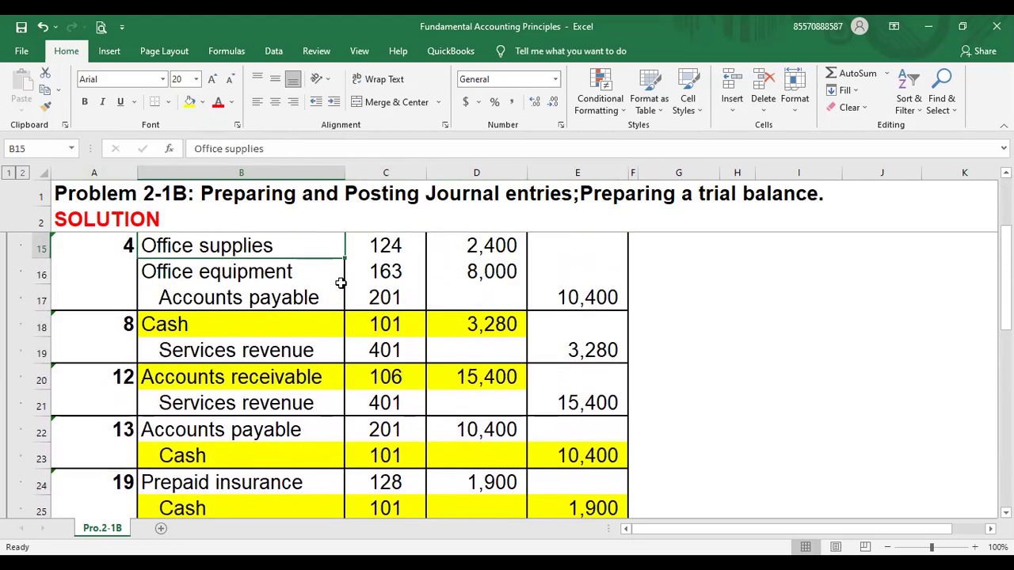
key(Up)
key(Up)
key(Up)
key(Up)
key(Up)
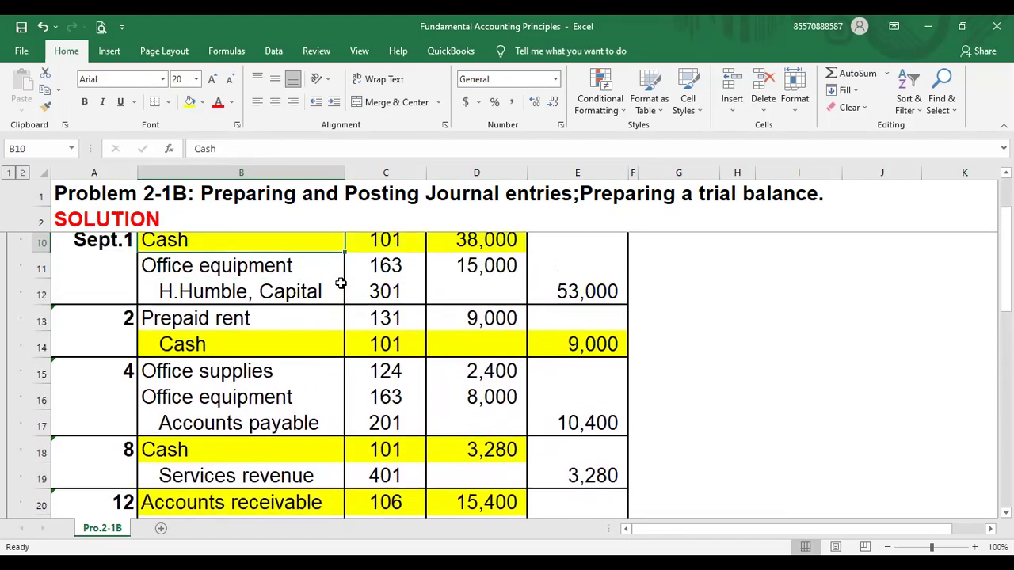
key(Up)
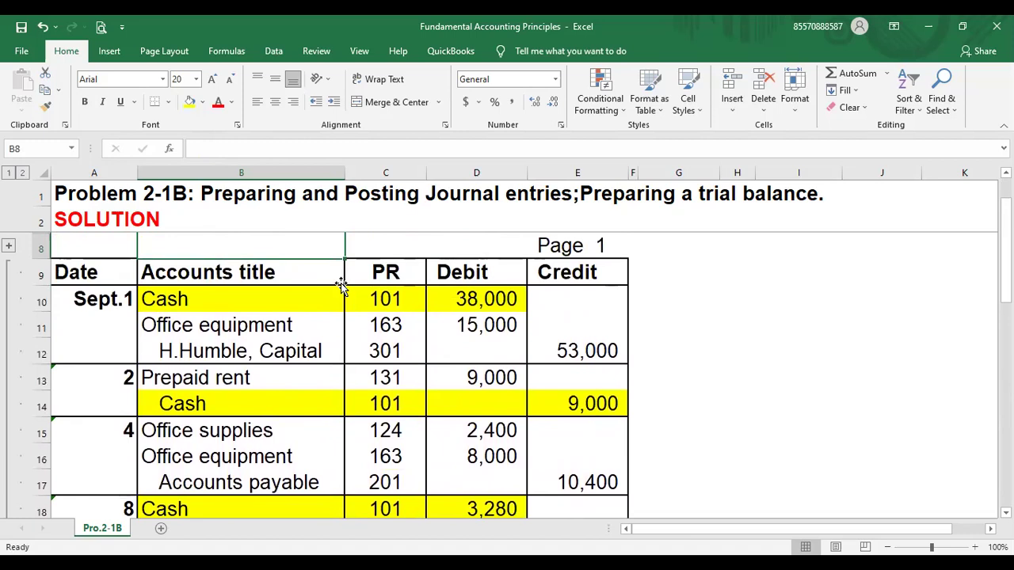
key(Down)
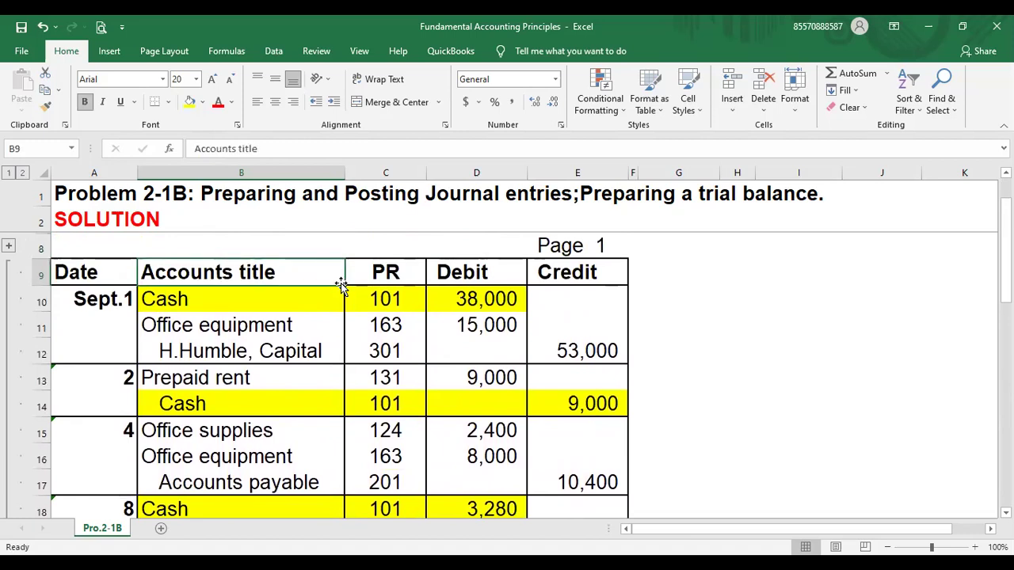
key(Down)
key(Down)
key(Down)
key(Down)
key(Down)
key(Down)
key(Down)
key(Down)
key(Down)
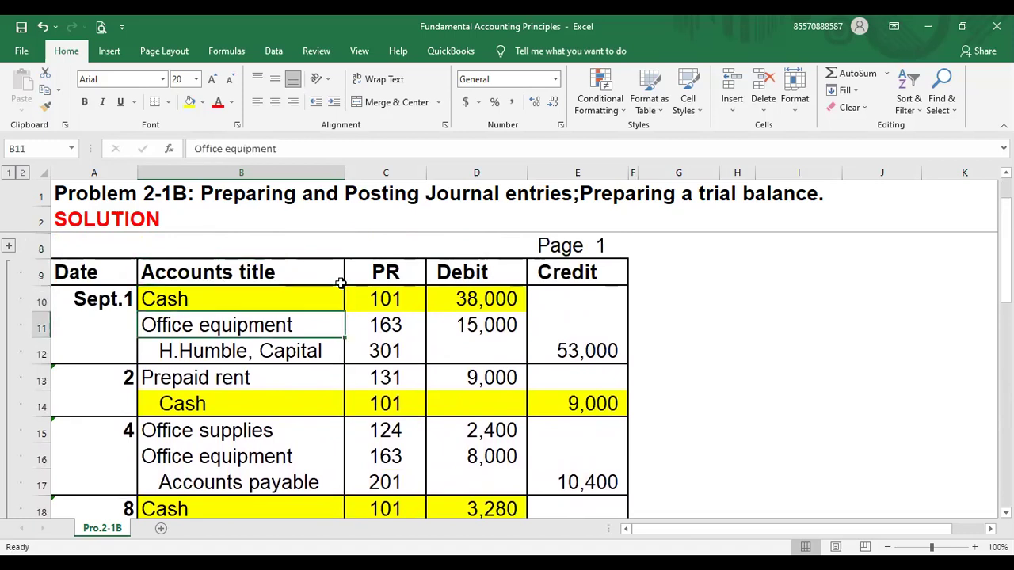
key(Down)
key(Down)
key(Down)
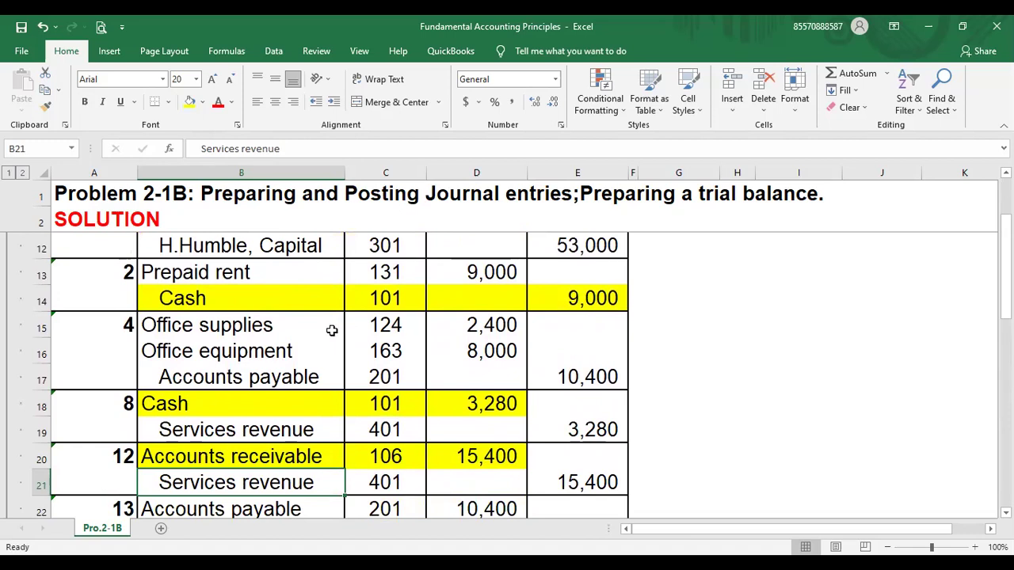
Highlight the September 4 Office supplies debit line, B15:D15, in yellow
click(219, 329)
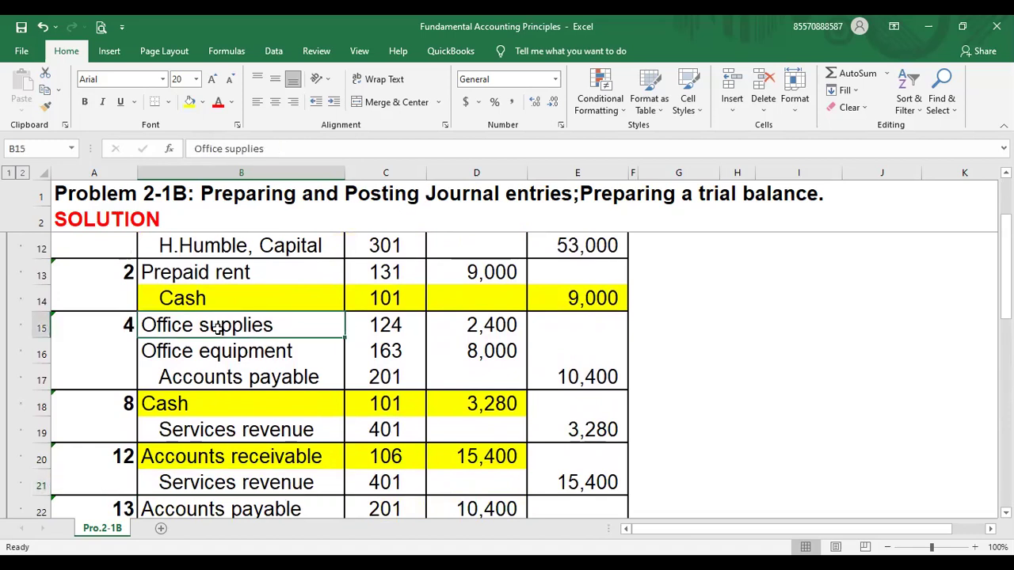
key(shift+Right)
key(shift+Right)
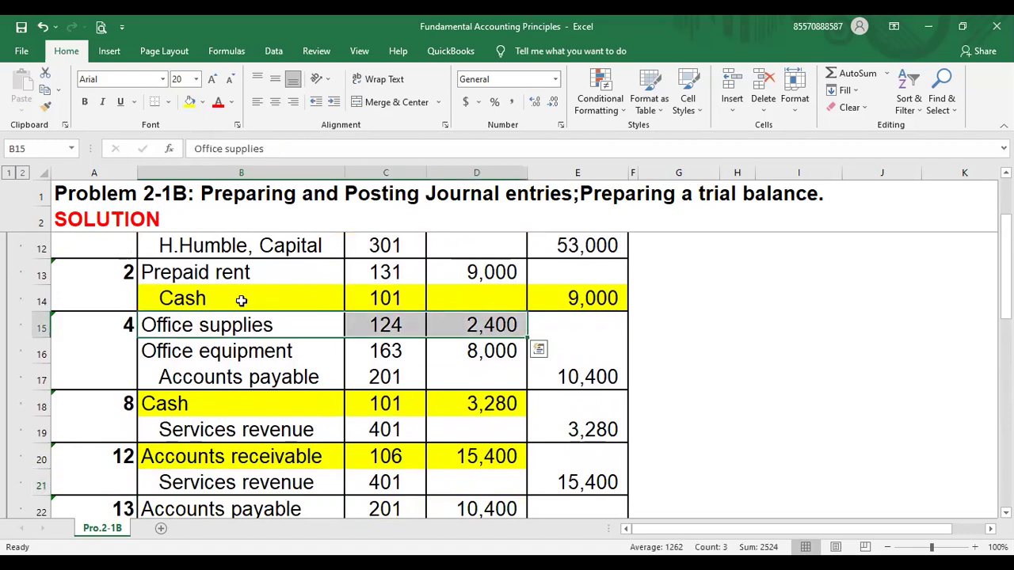
click(190, 107)
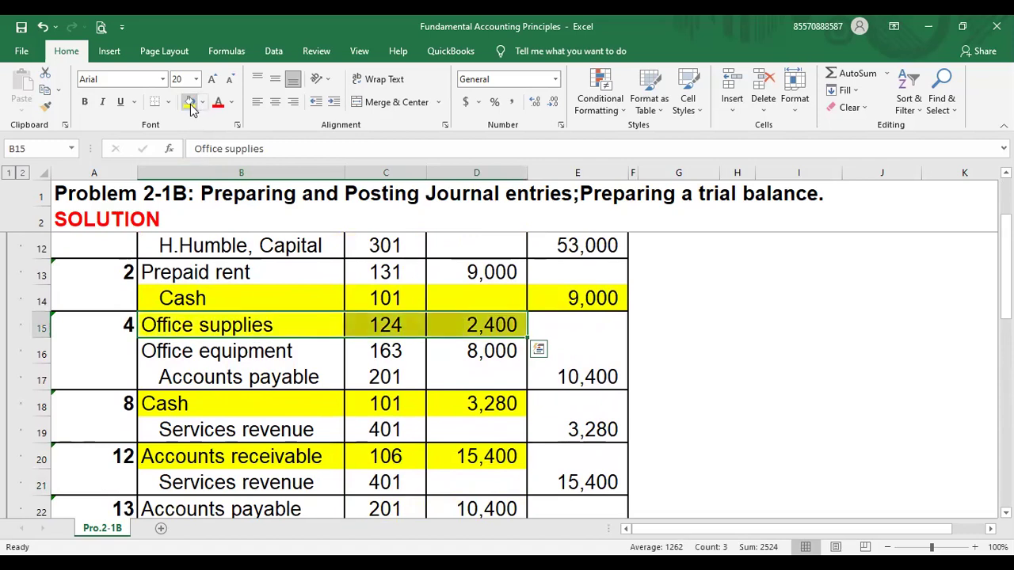
Highlight the September 29 Office supplies debit line, B32:D32, in yellow
click(205, 477)
key(Down)
key(Down)
key(Down)
key(Down)
key(Down)
key(Down)
key(Down)
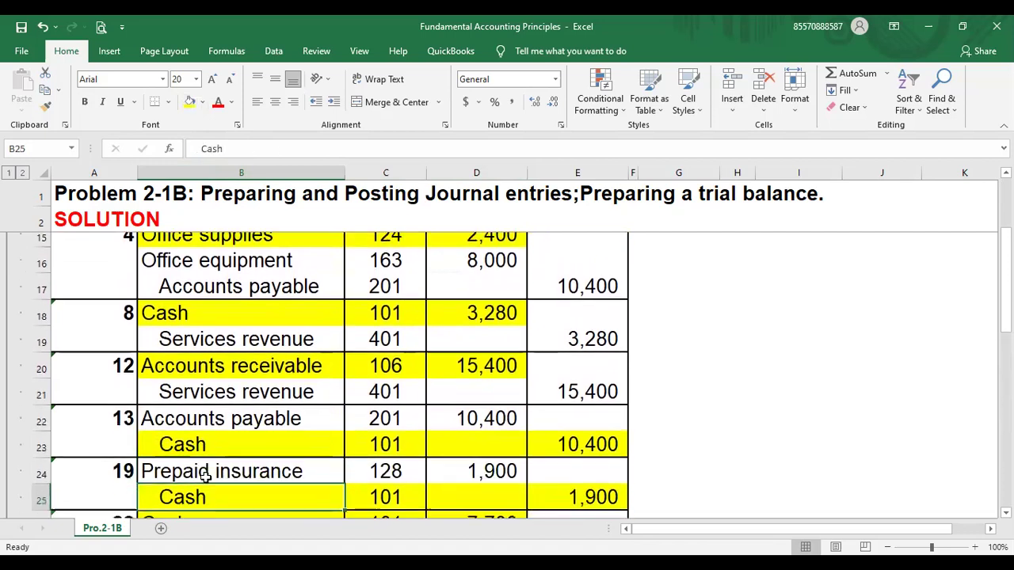
key(Down)
key(Down)
key(Down)
key(Down)
key(Down)
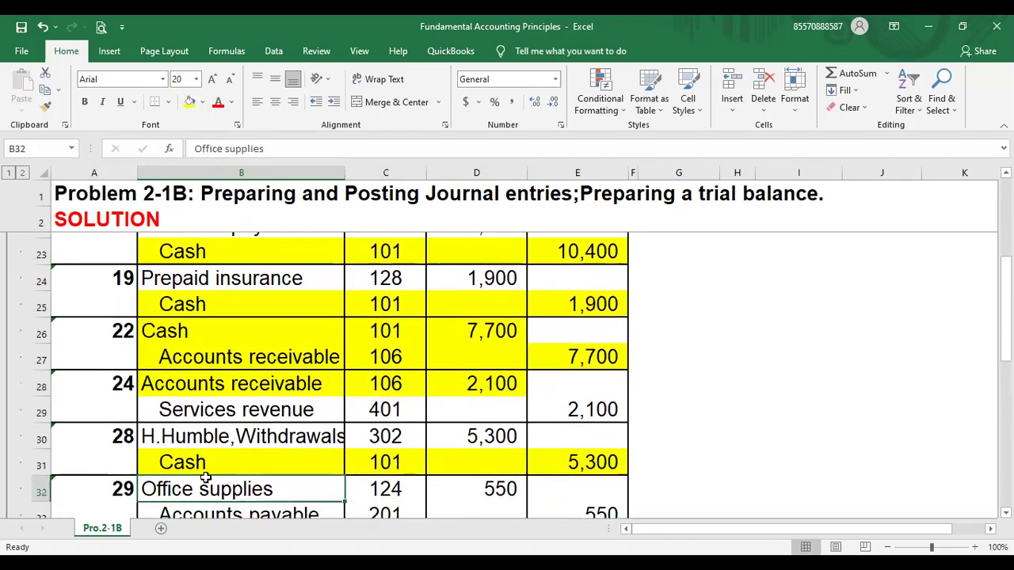
key(Up)
key(Up)
key(Down)
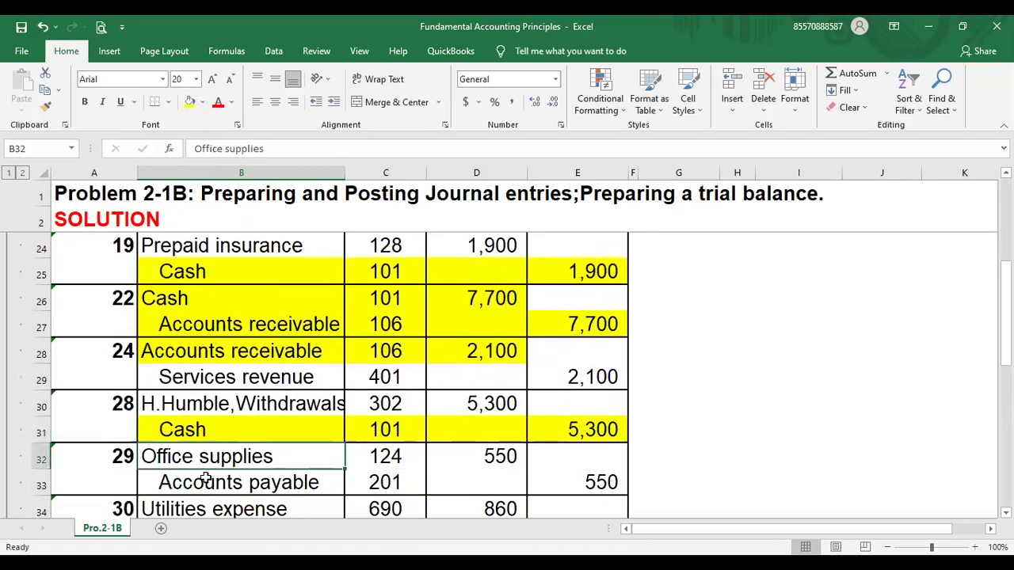
key(shift+Right)
key(shift+Right)
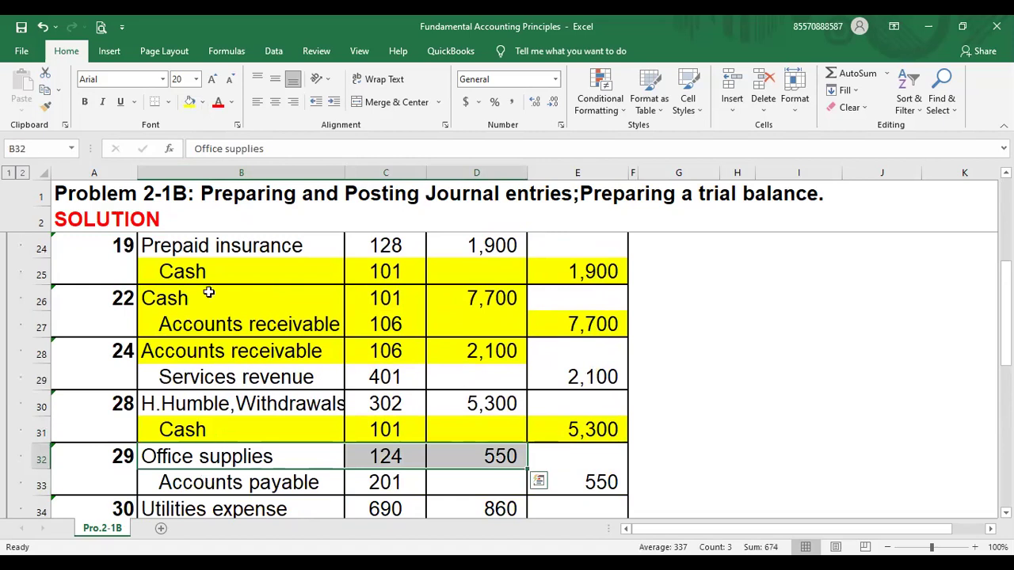
click(189, 102)
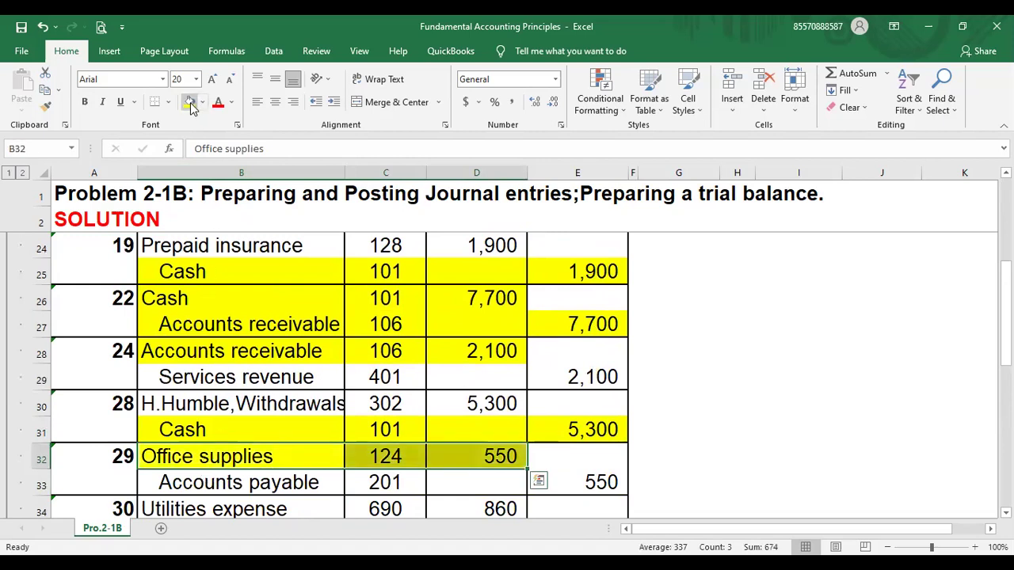
Go to the Office supplies 124 ledger and check its September 4 and 29 postings and running balance
key(Down)
key(Down)
key(Down)
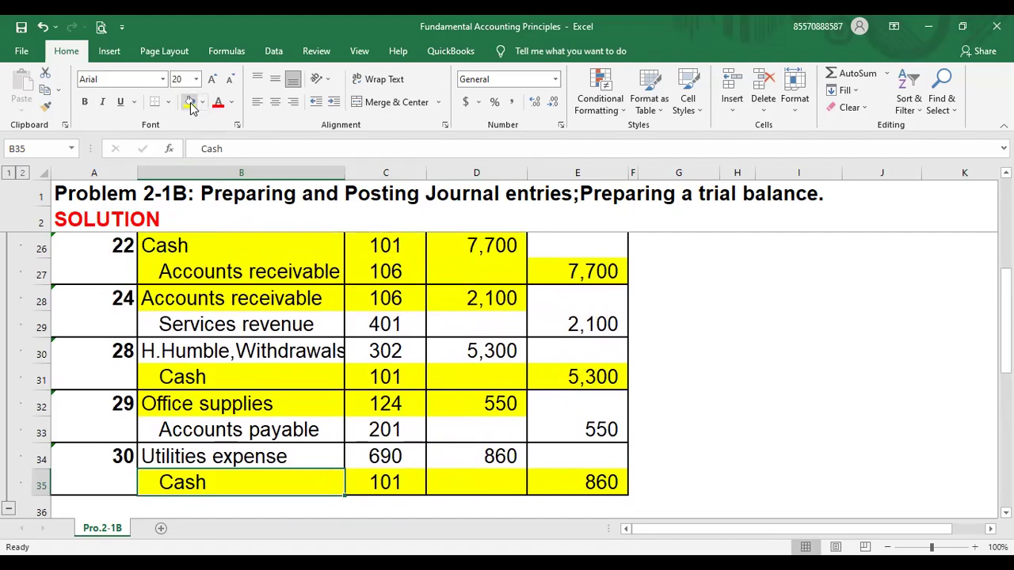
key(Down)
key(Down)
key(Down)
key(Down)
key(Down)
key(Down)
key(Down)
key(Down)
key(Down)
key(Down)
key(Down)
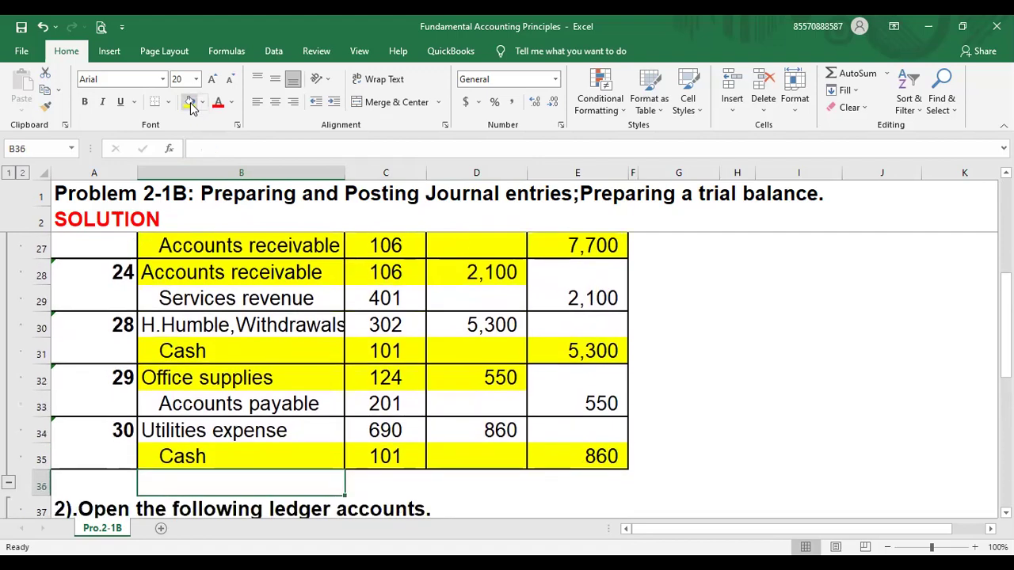
key(Down)
key(Down)
key(Down)
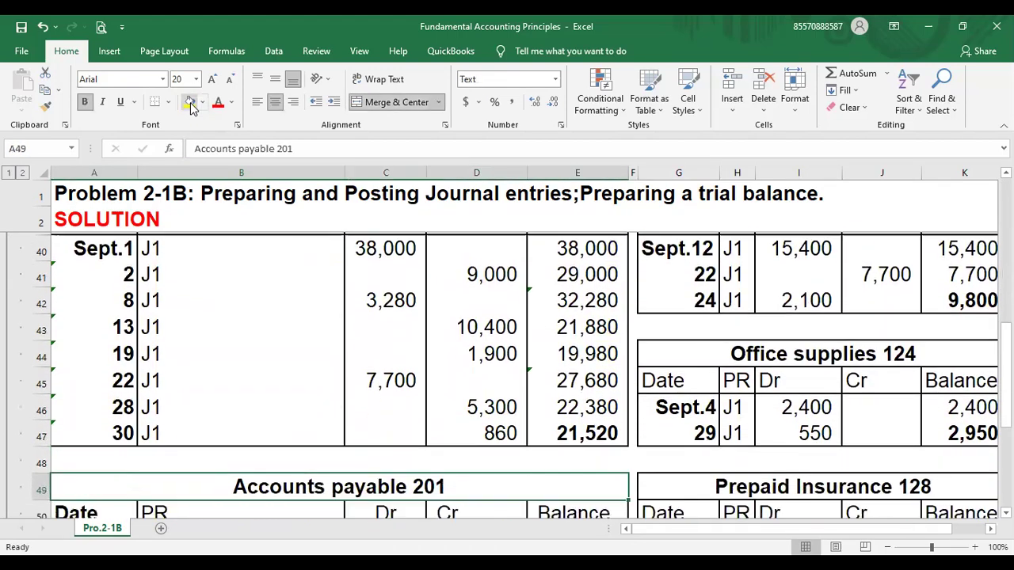
click(703, 404)
key(Right)
key(Right)
key(Right)
key(Right)
key(Right)
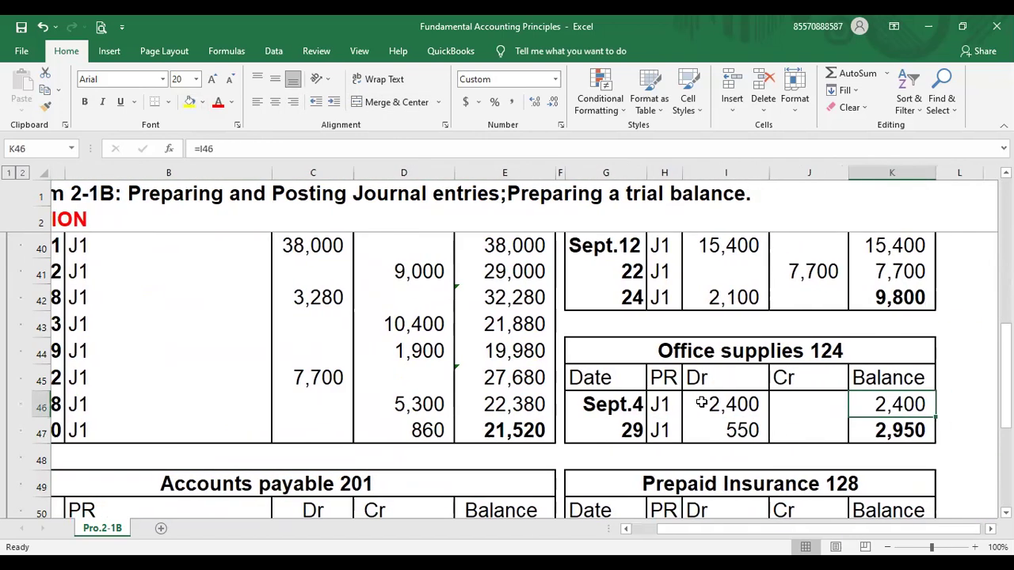
key(Left)
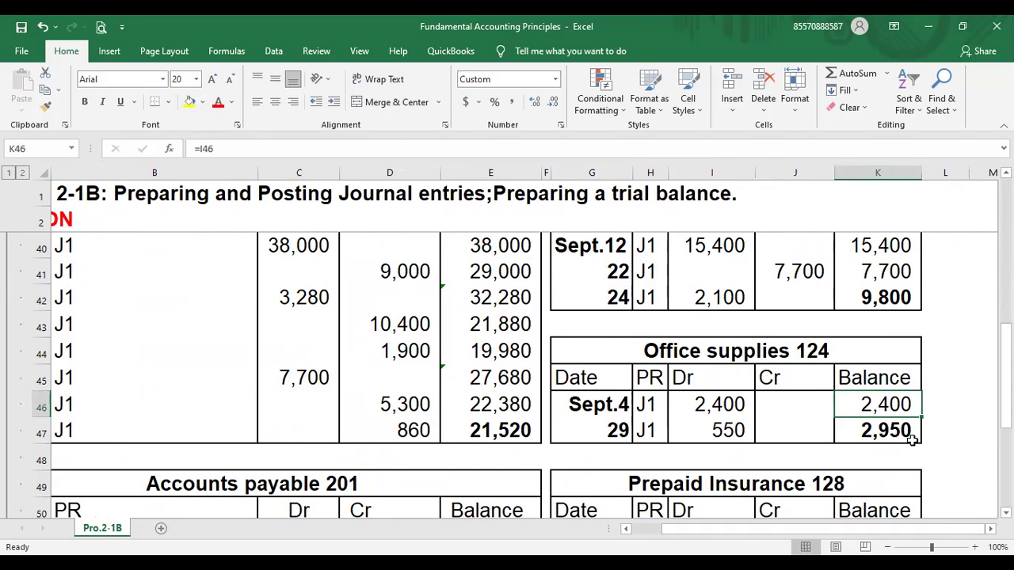
Examine the postings and balances of the Prepaid Insurance 128 and Prepaid Rent 131 ledgers
click(660, 467)
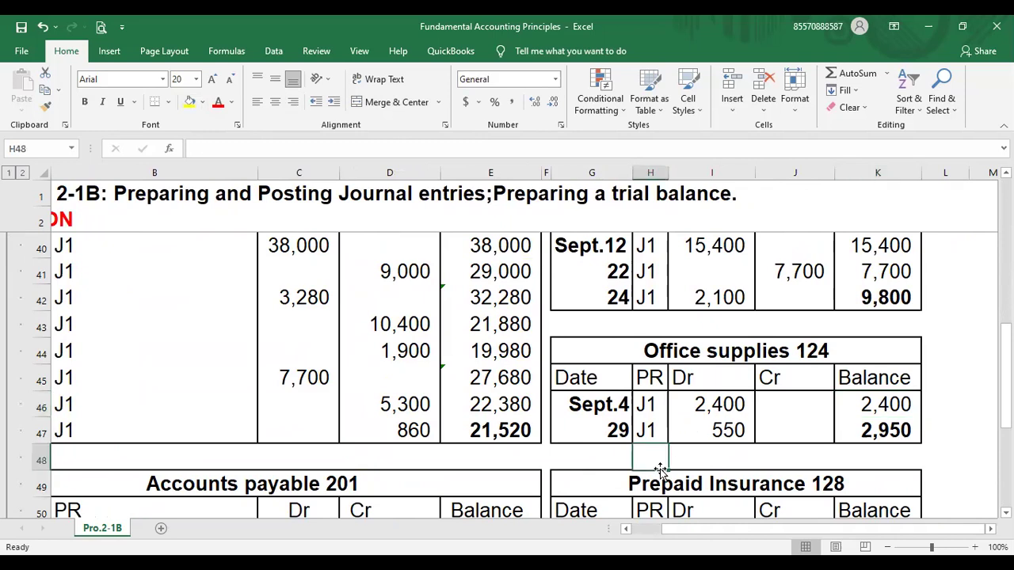
key(Down)
key(Down)
key(Down)
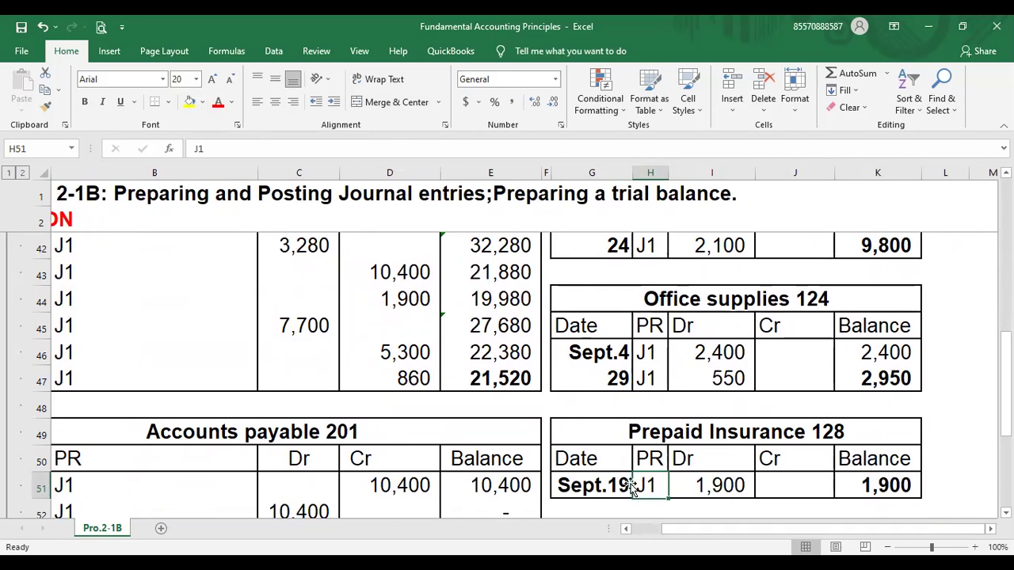
key(Down)
key(Down)
key(Down)
key(Down)
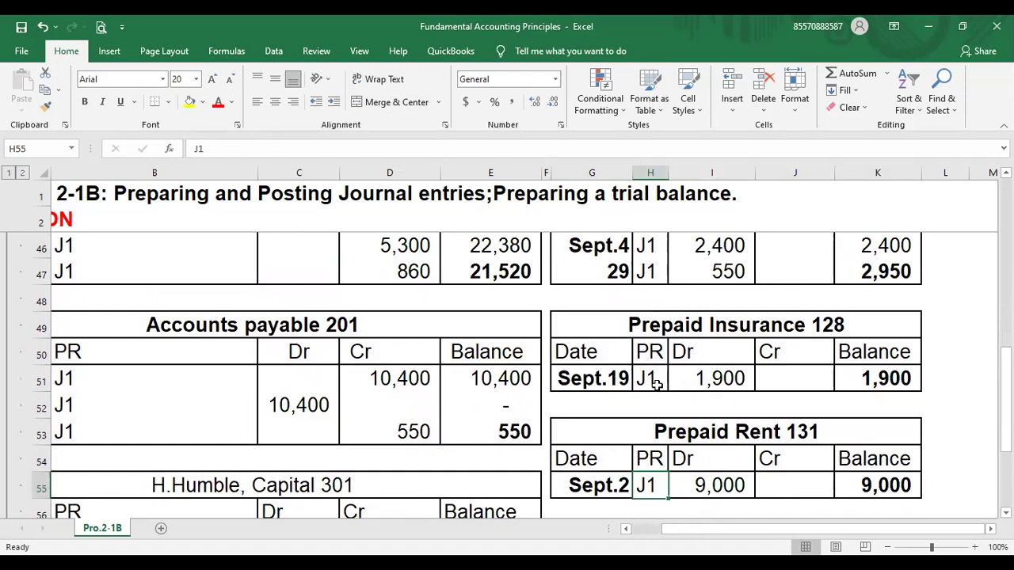
Check the September 1 and 4 debits and the final balance formula in the Office Equipment 163 ledger
key(Down)
key(Down)
key(Down)
key(Down)
key(Down)
key(Down)
key(Down)
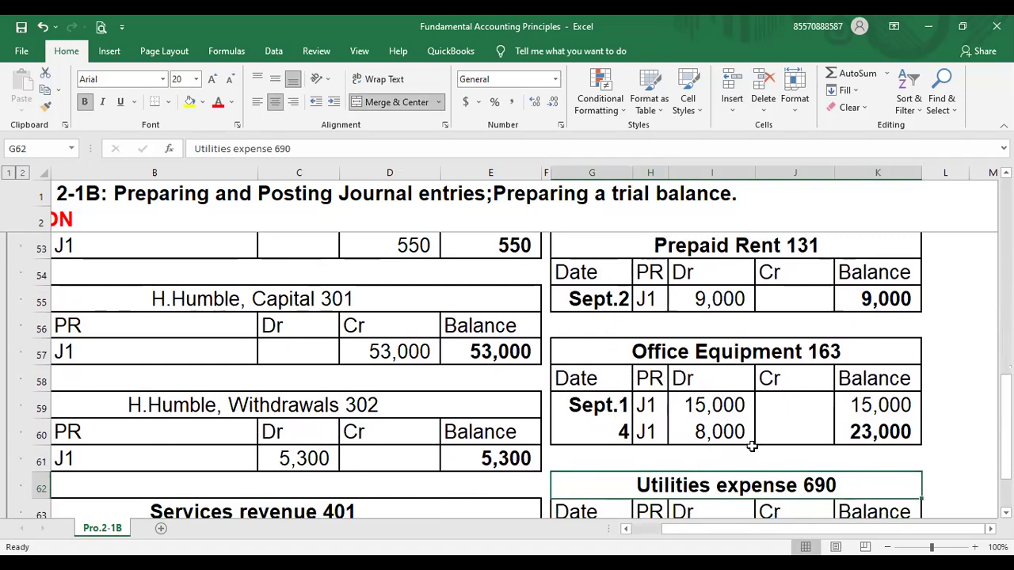
click(704, 407)
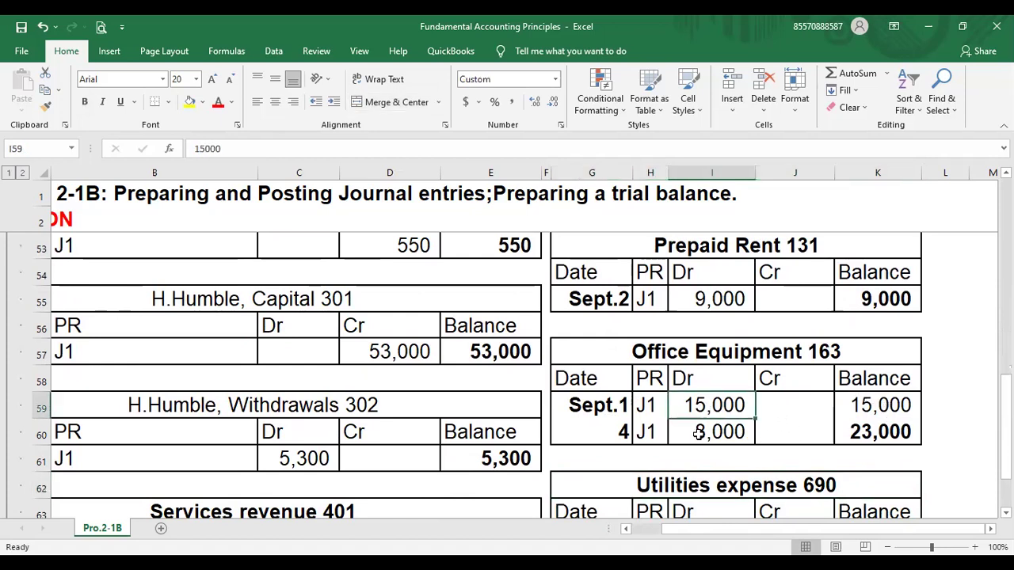
click(732, 436)
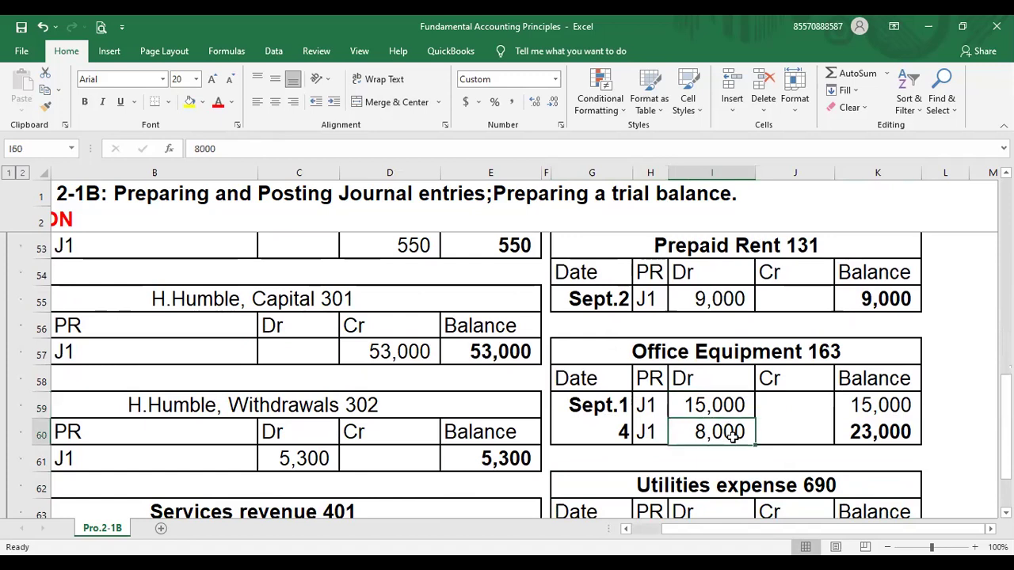
click(869, 430)
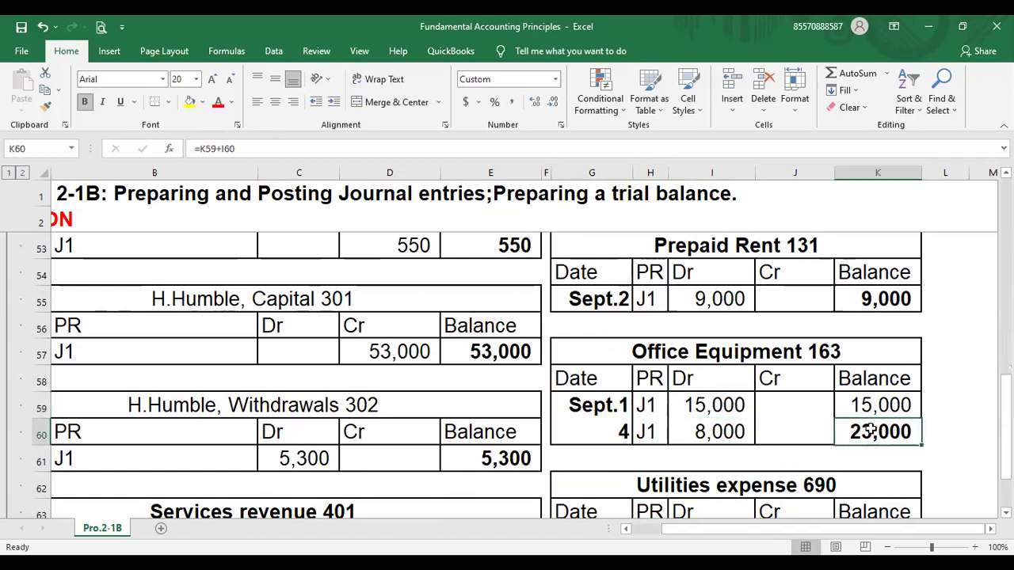
Return to the journal entries and highlight the September 1 Office equipment debit line, B11:D11, in yellow
click(302, 269)
key(ctrl+Up)
key(ctrl+Up)
key(ctrl+Up)
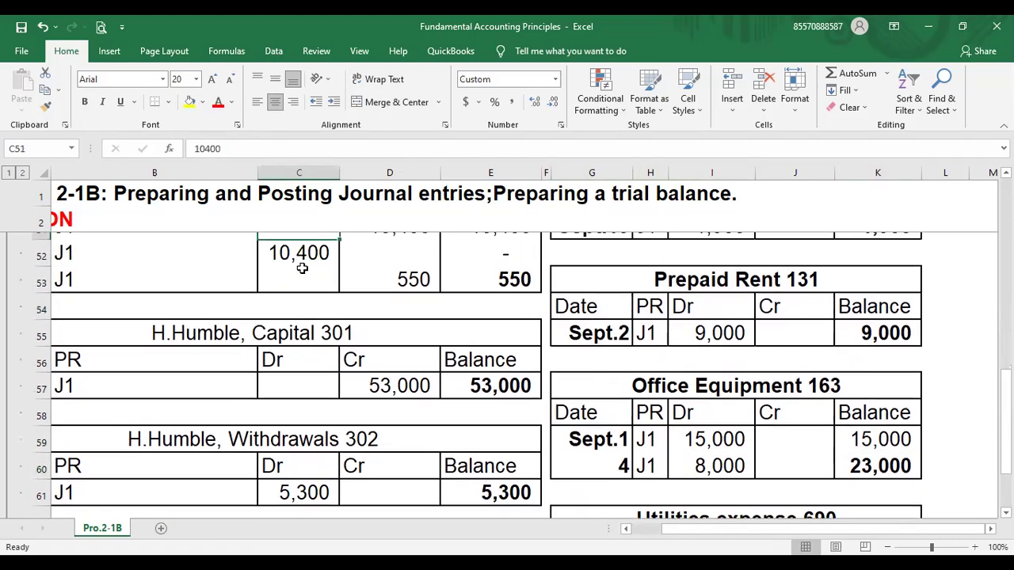
key(Up)
key(Up)
key(Up)
key(Up)
key(Up)
key(Up)
key(Up)
key(Up)
key(Up)
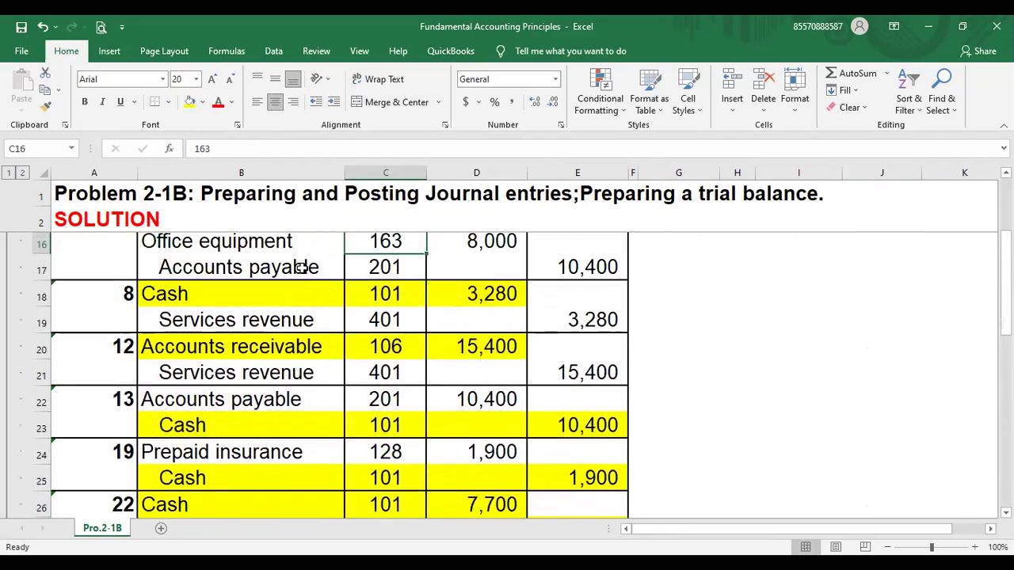
key(Up)
key(Up)
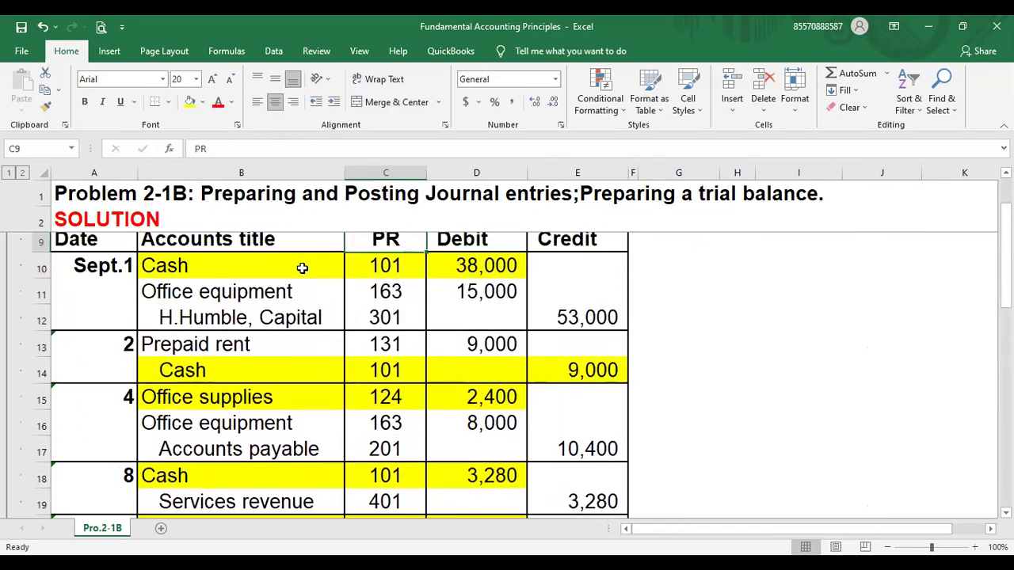
click(163, 298)
key(shift+Right)
key(shift+Right)
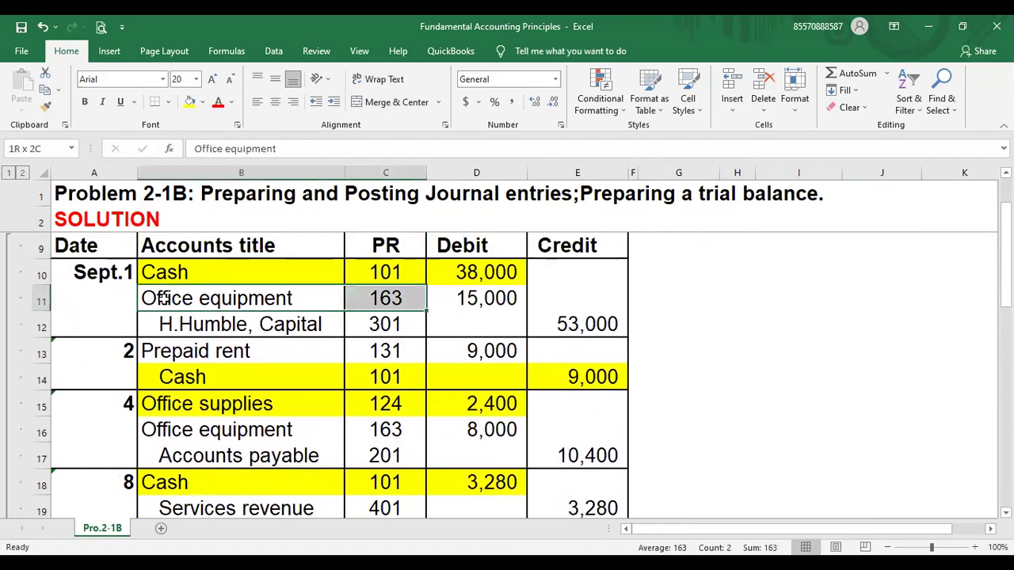
click(191, 105)
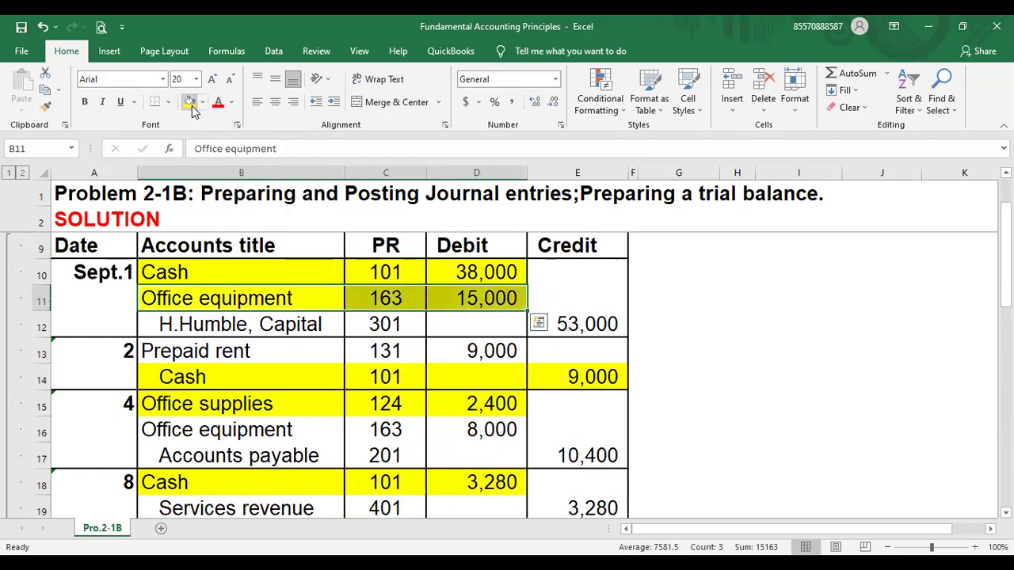
Highlight the September 4 Office equipment debit line, B16:D16, in yellow
click(162, 431)
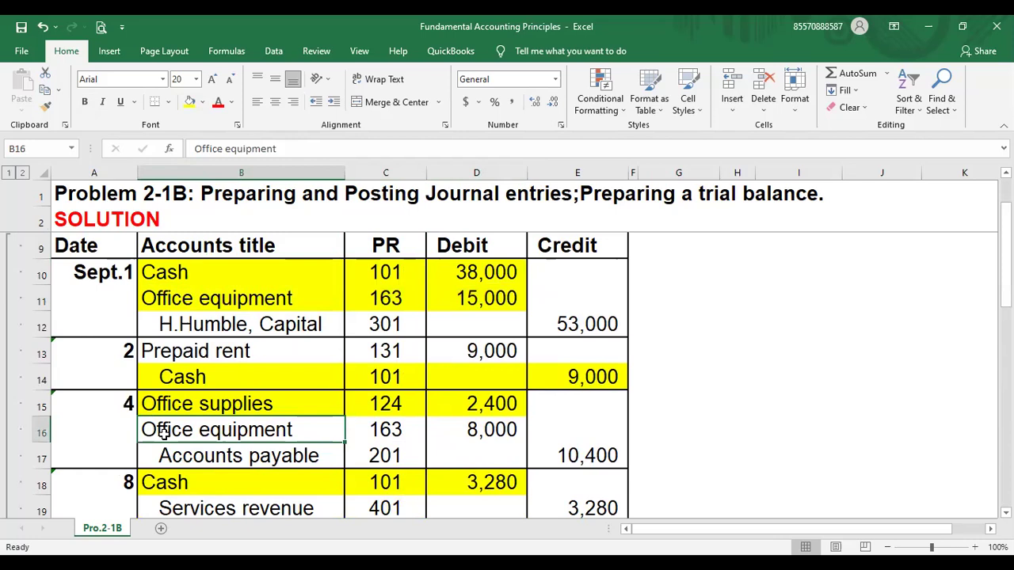
key(shift+Right)
key(shift+Right)
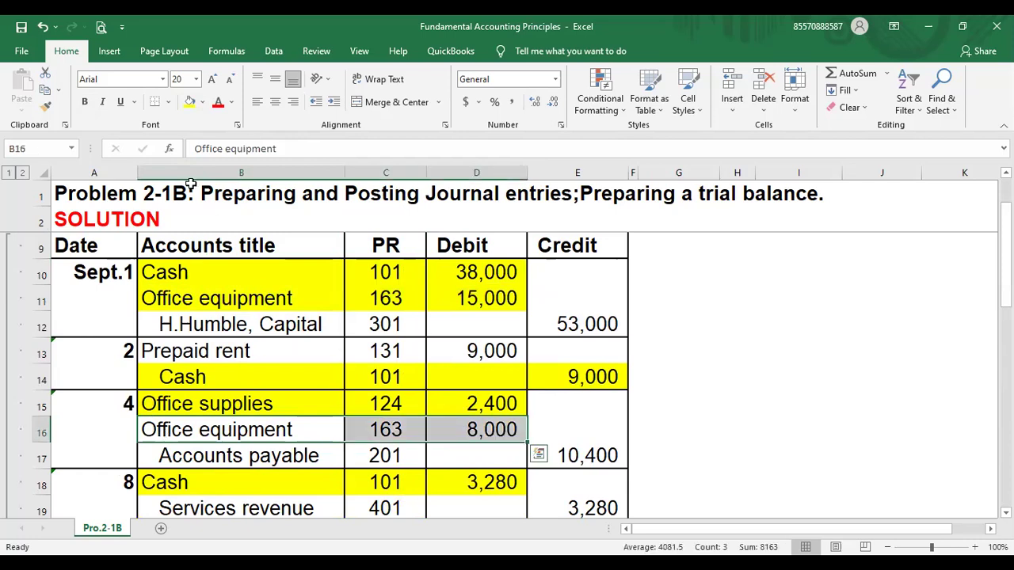
click(190, 102)
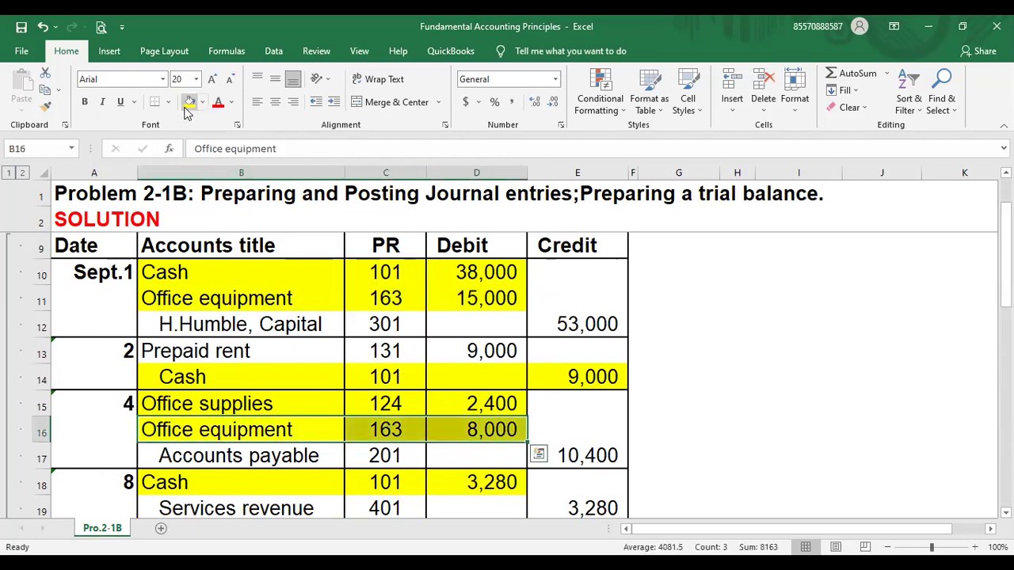
Highlight the September 2 Prepaid rent debit line, B13:D13, in yellow
click(240, 363)
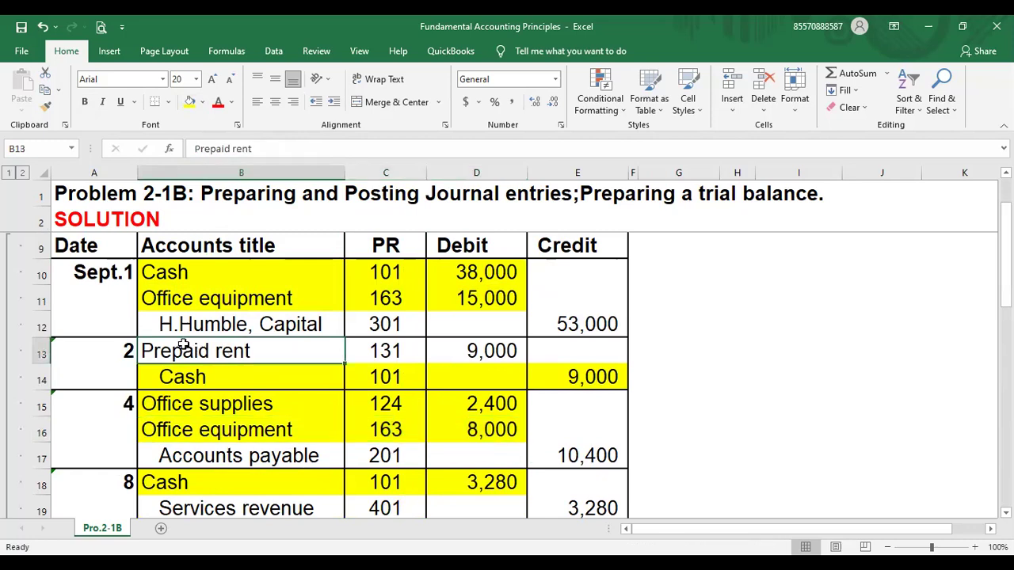
key(shift+Right)
key(shift+Right)
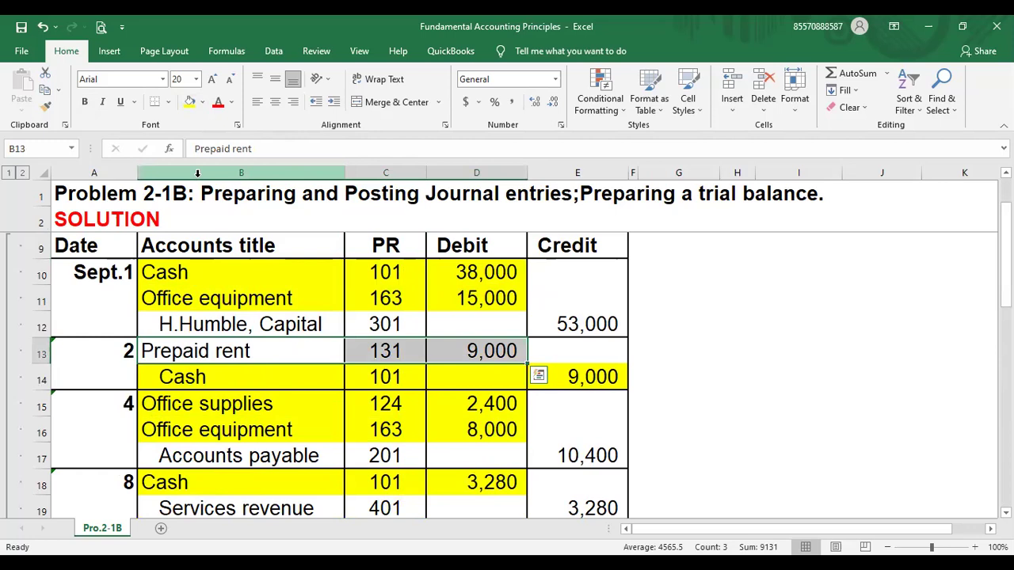
click(190, 108)
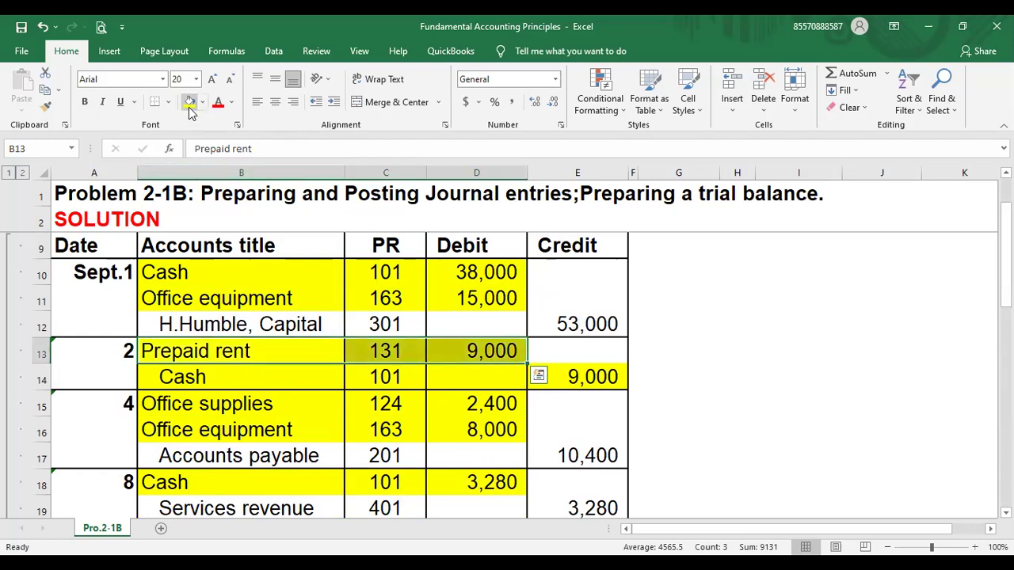
Highlight the September 19 Prepaid insurance debit line, B24:D24, in yellow
click(272, 448)
key(Down)
key(Down)
key(Down)
key(Down)
key(Down)
key(Down)
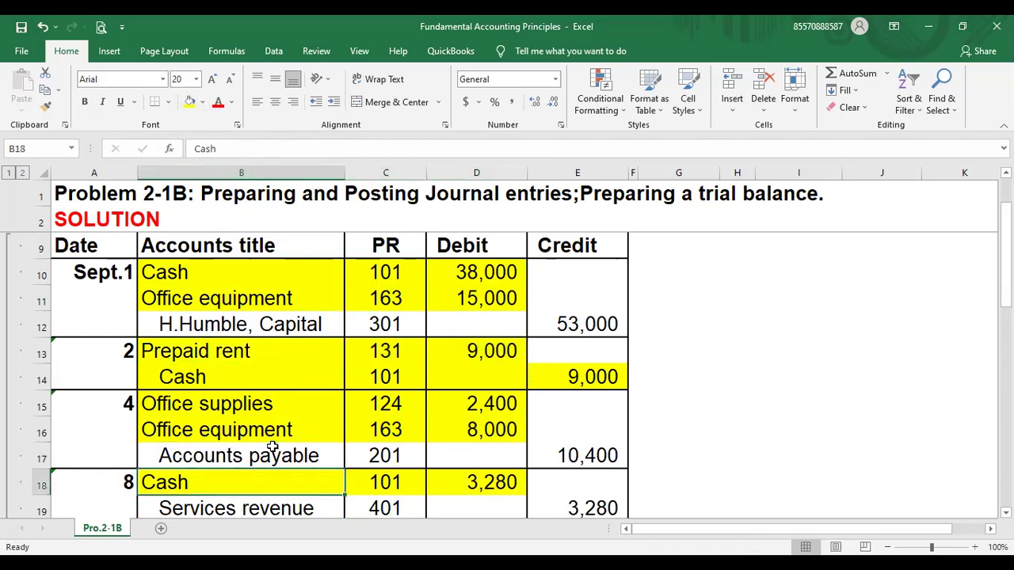
key(Down)
key(Down)
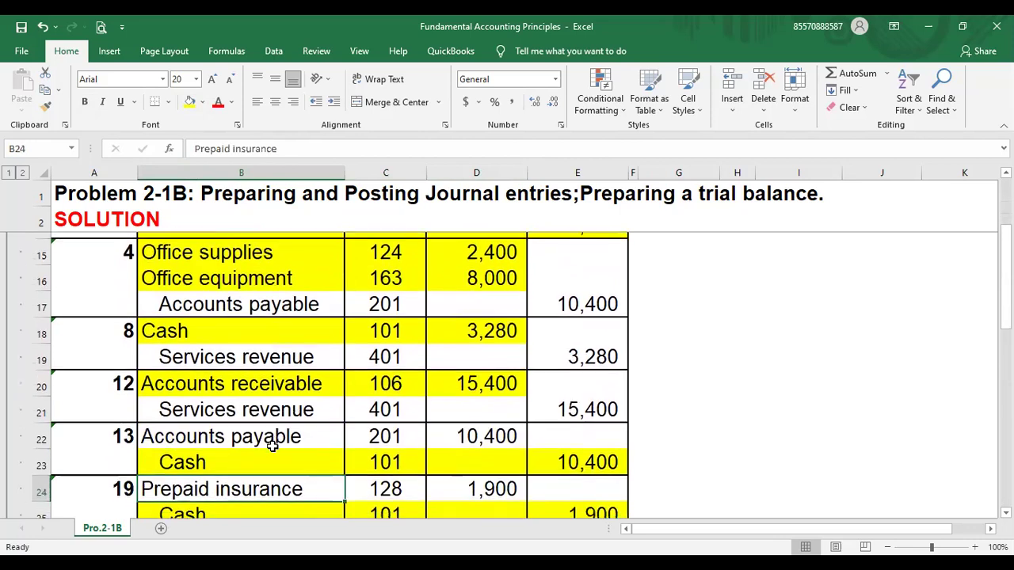
key(Up)
key(shift+Right)
key(shift+Right)
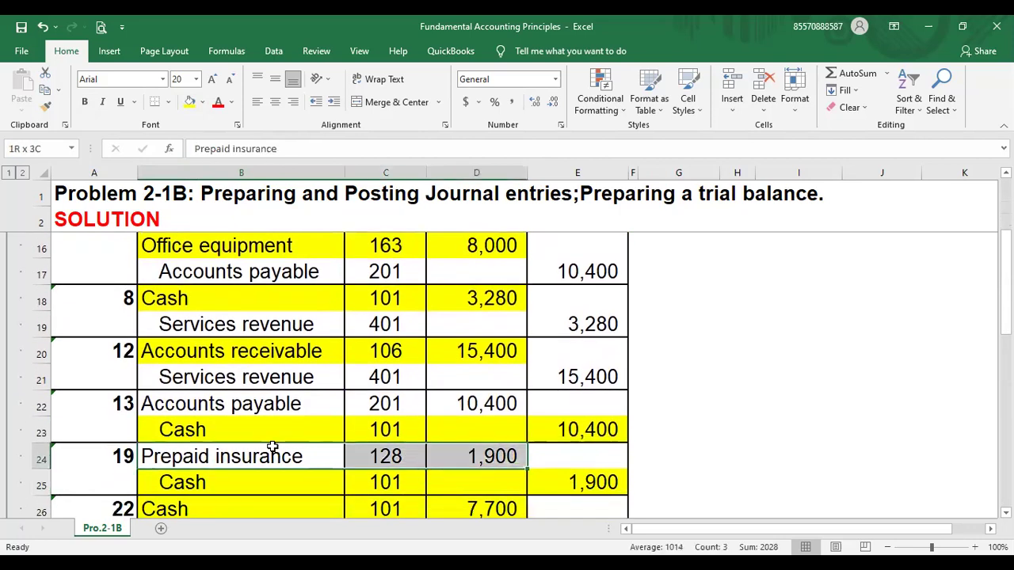
click(190, 103)
Go to the Accounts payable 201 ledger and check its September 4 credit posting and balance formula
key(Down)
key(Down)
key(Down)
key(Down)
key(Down)
key(Down)
key(Down)
key(Down)
key(Down)
key(Down)
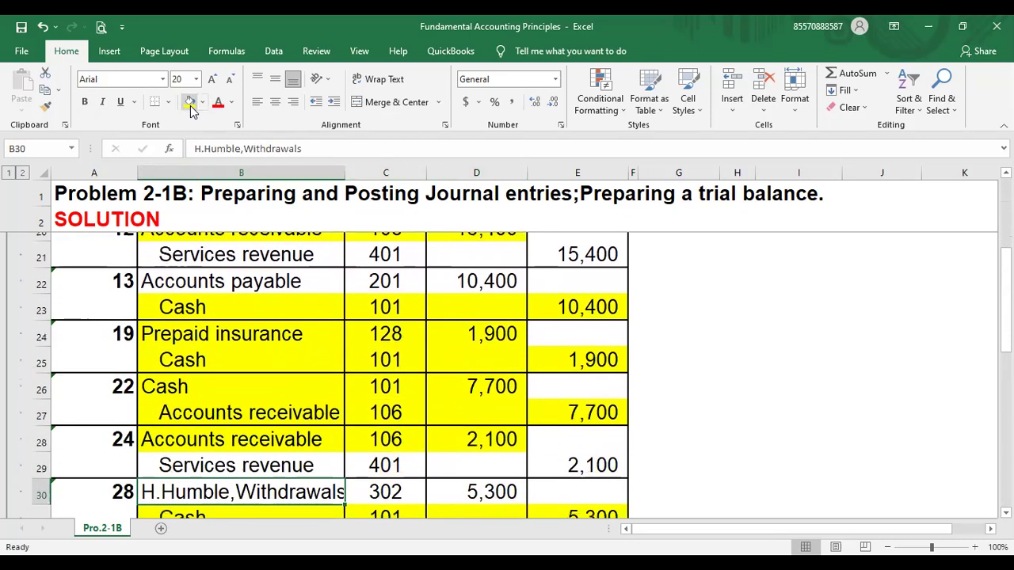
key(Down)
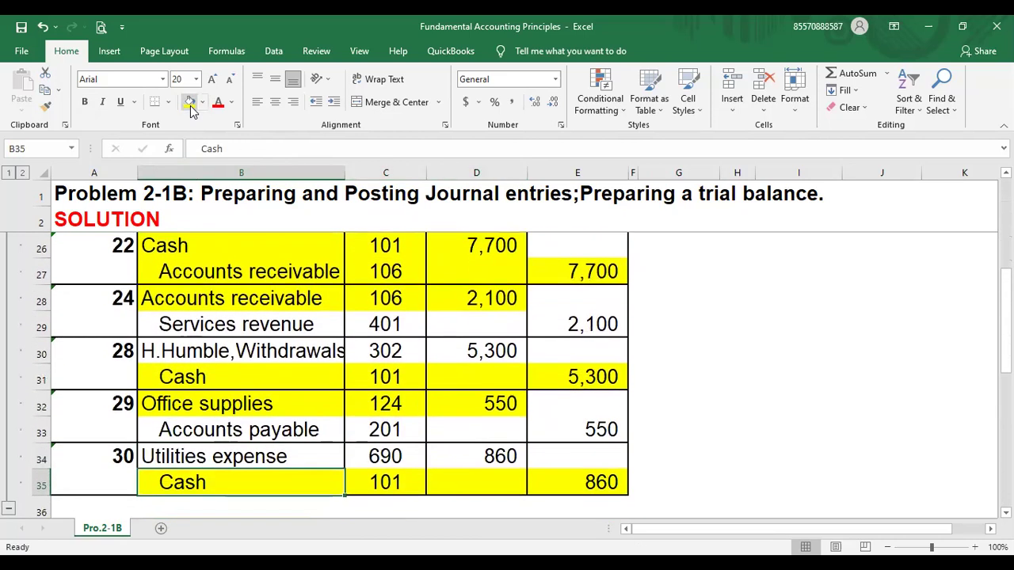
key(Down)
key(Down)
key(Down)
key(Down)
key(Down)
key(Down)
key(Down)
key(Down)
key(Down)
key(Down)
key(Down)
key(Down)
key(Down)
key(Down)
key(Down)
key(Down)
key(Down)
key(Down)
key(Down)
key(Down)
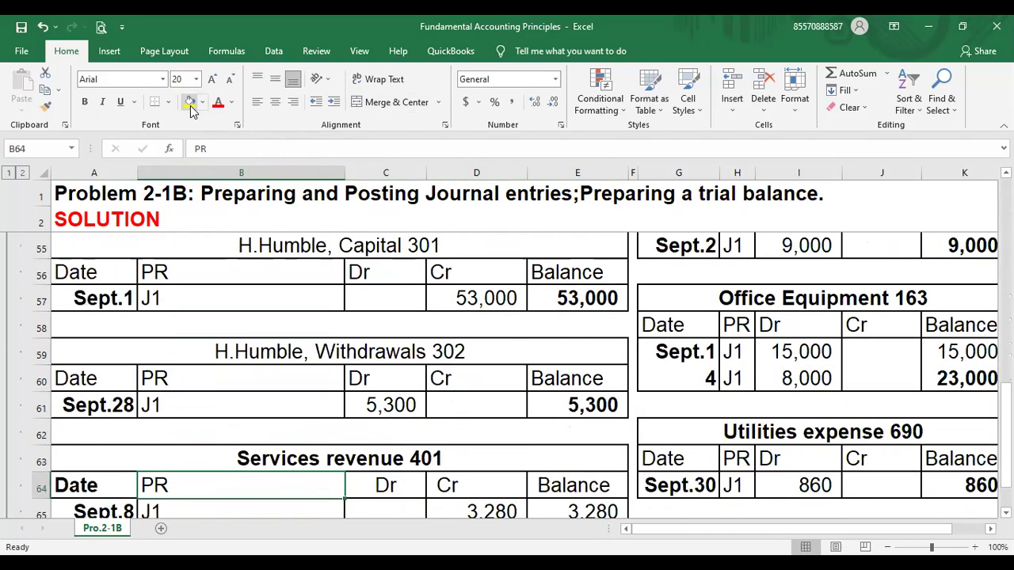
key(Up)
key(Up)
key(Up)
key(Up)
key(Up)
key(Up)
key(Up)
key(Up)
key(Up)
key(Up)
key(Up)
key(Up)
key(Up)
key(Up)
key(Up)
key(Up)
key(Up)
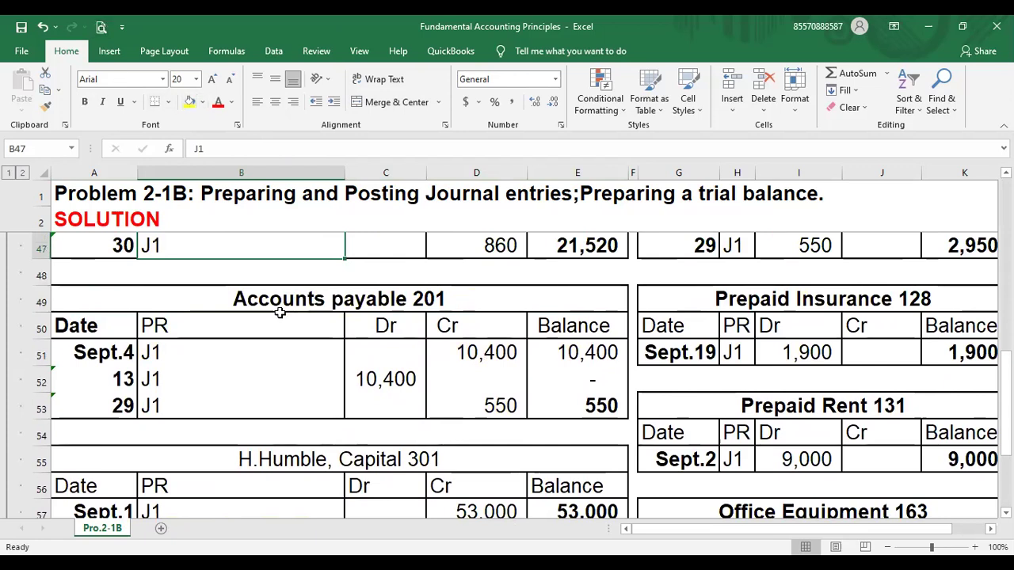
click(273, 305)
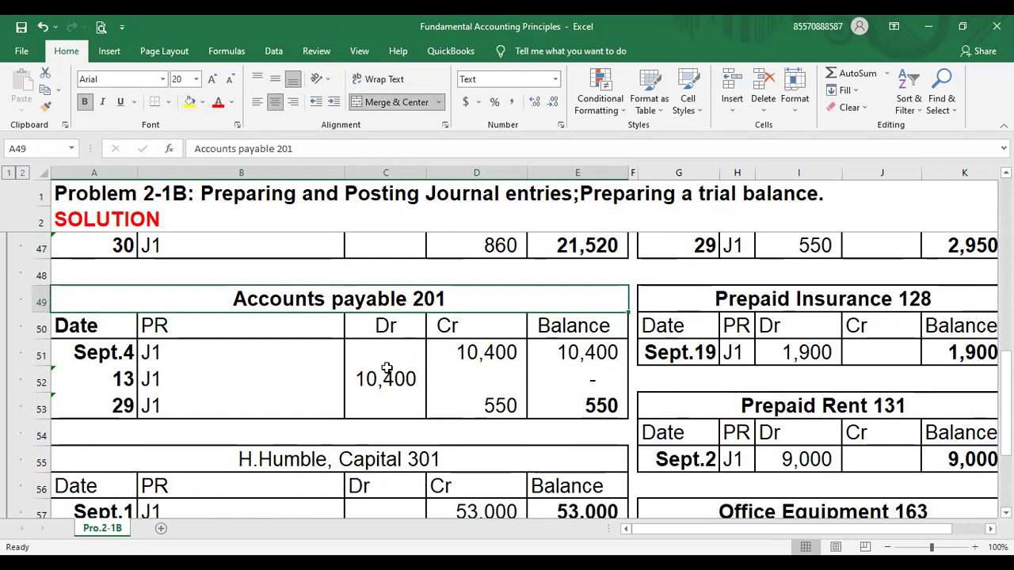
click(599, 355)
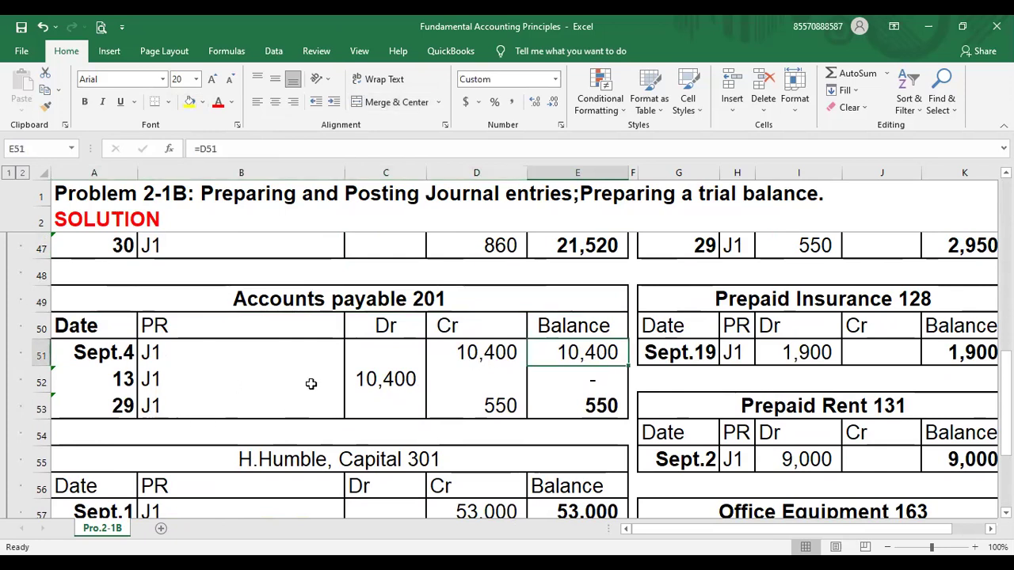
Enter the September 13 Accounts payable balance in E52 as =E51-C52
click(594, 382)
text(=)
click(599, 351)
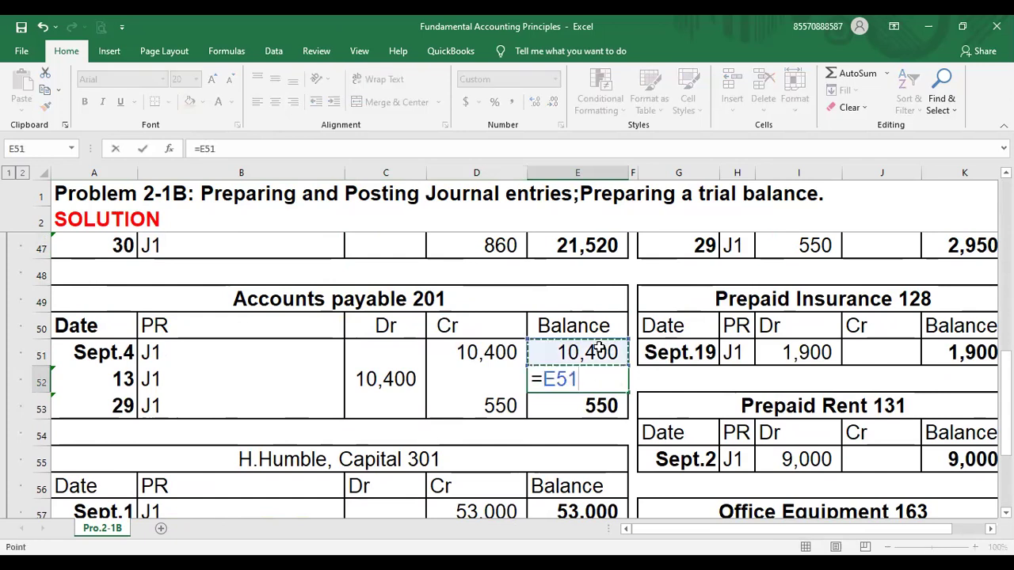
text(-)
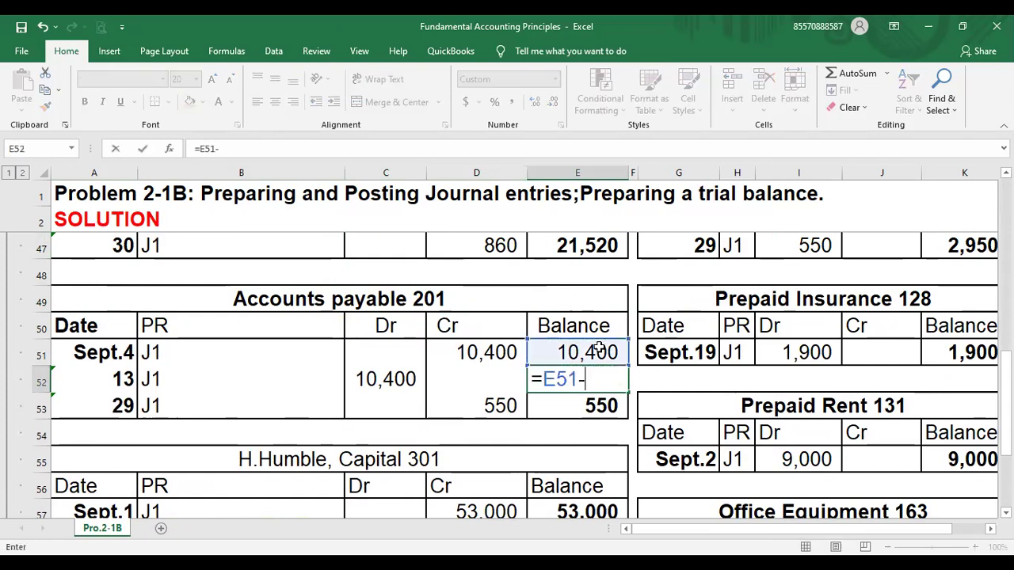
click(388, 380)
key(Return)
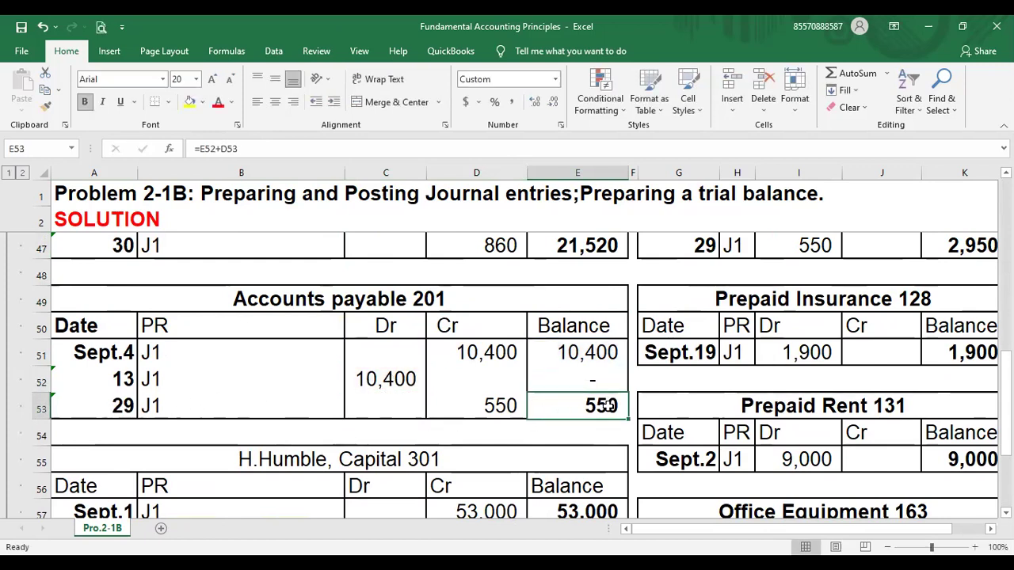
Enter the September 29 Accounts payable balance in E53 as =E52+D53
text(=)
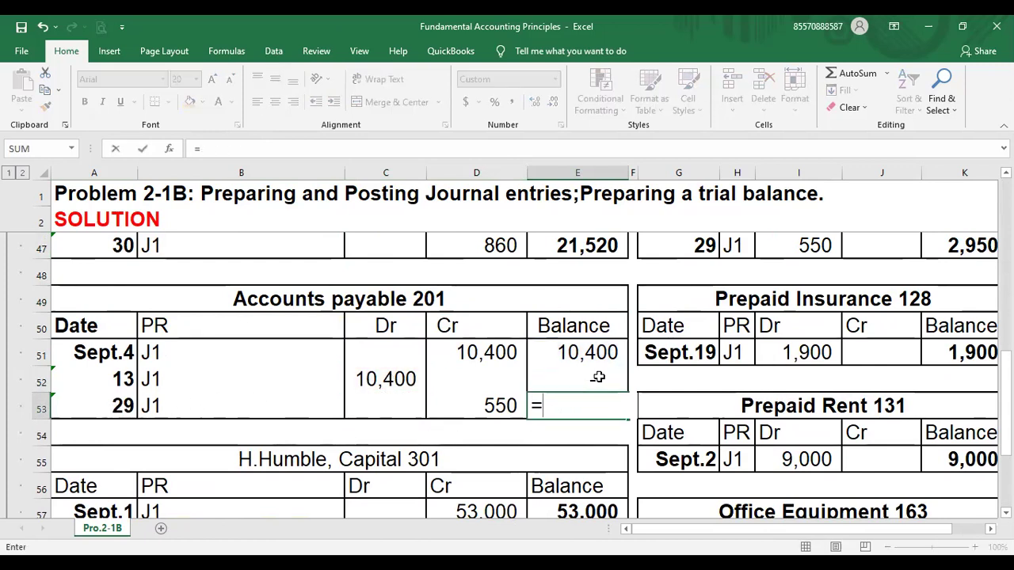
click(598, 378)
text(+)
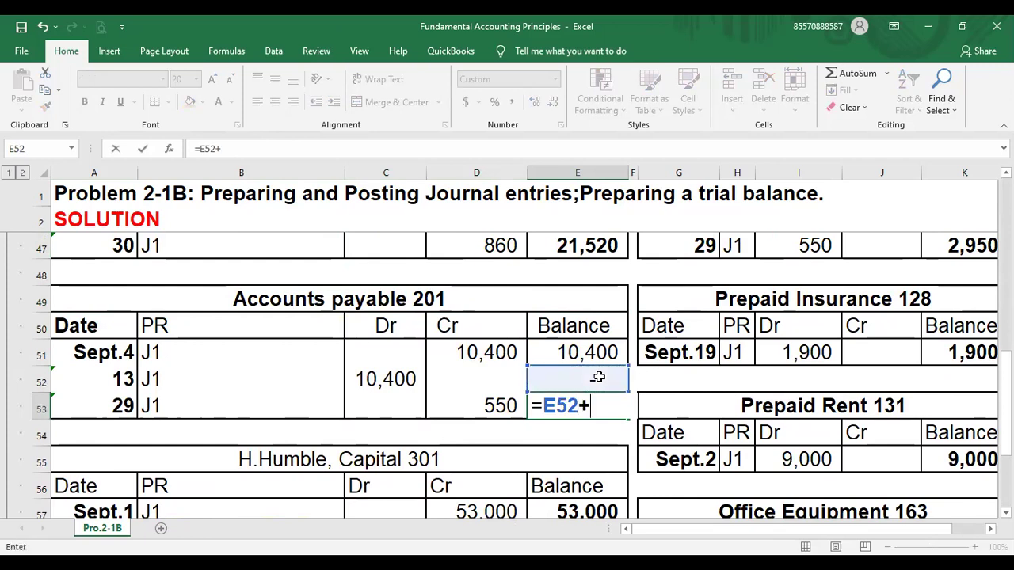
click(500, 405)
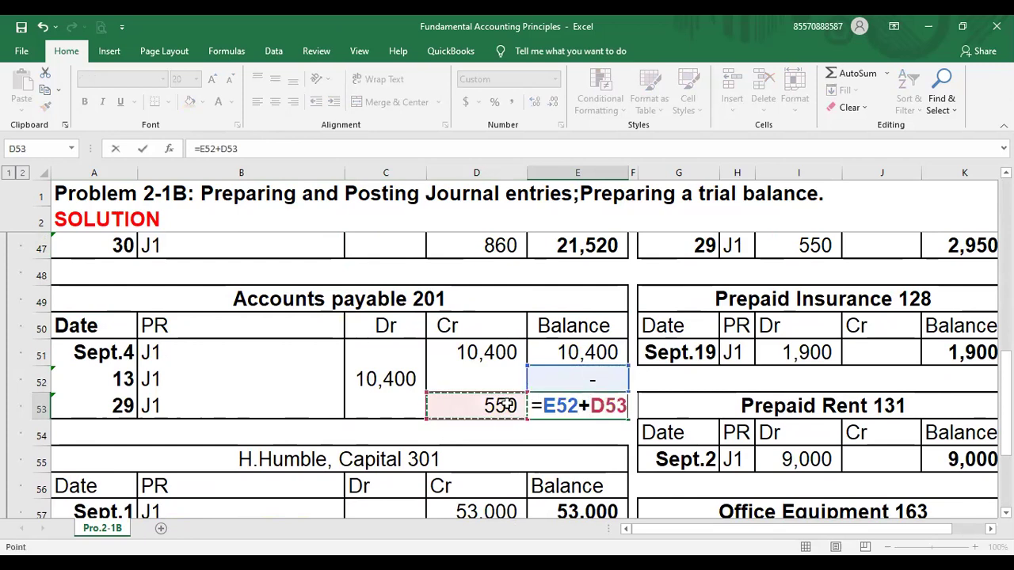
key(Return)
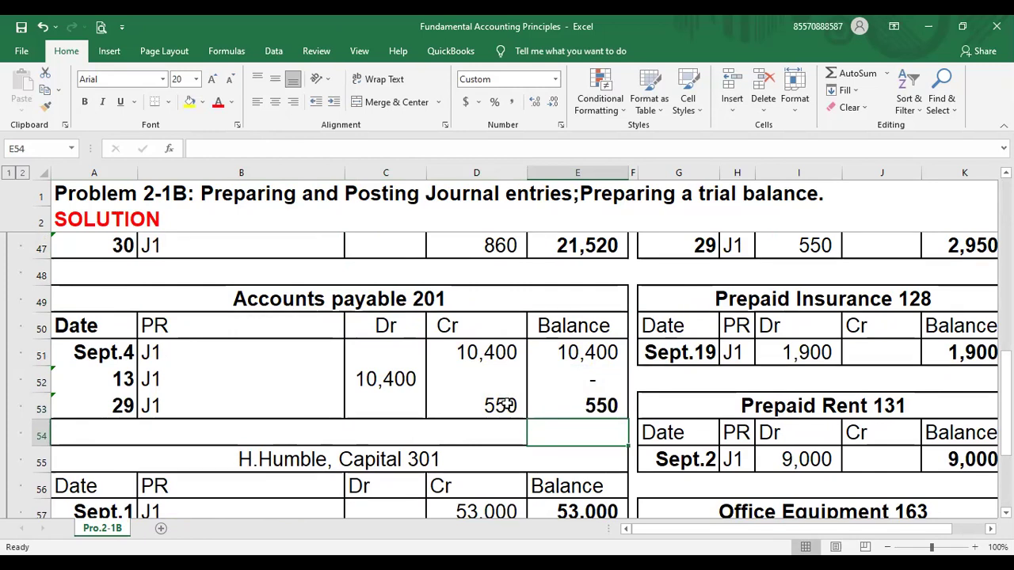
Return to the journal entries and highlight the September 29 Accounts payable credit line, B33:E33, in yellow
click(266, 383)
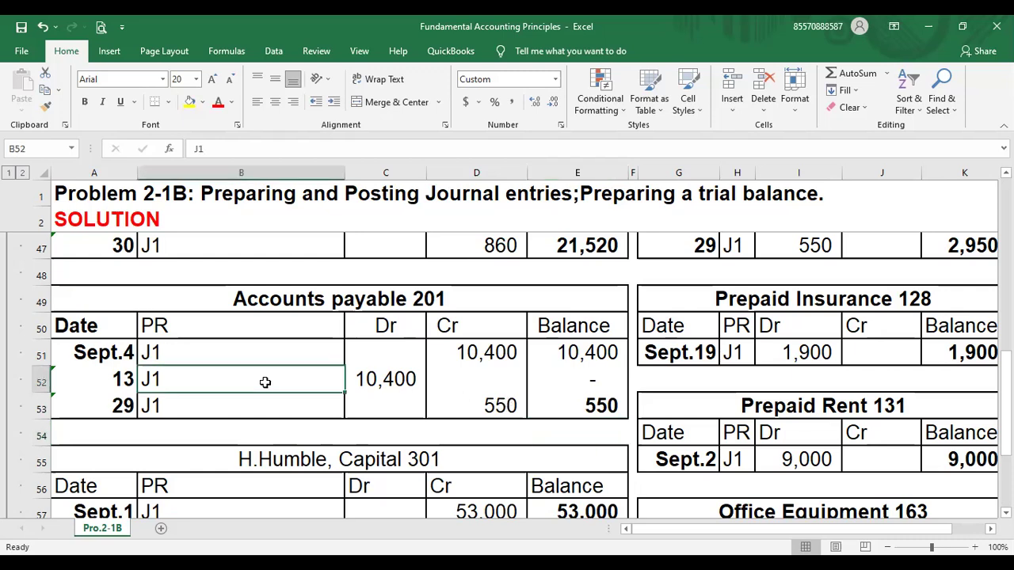
key(Up)
key(Up)
key(Up)
key(Up)
key(Up)
key(Up)
key(Up)
key(Up)
key(Up)
key(Up)
key(Up)
key(Up)
key(Up)
key(Up)
key(Up)
key(Up)
key(Up)
key(Up)
key(Up)
key(Up)
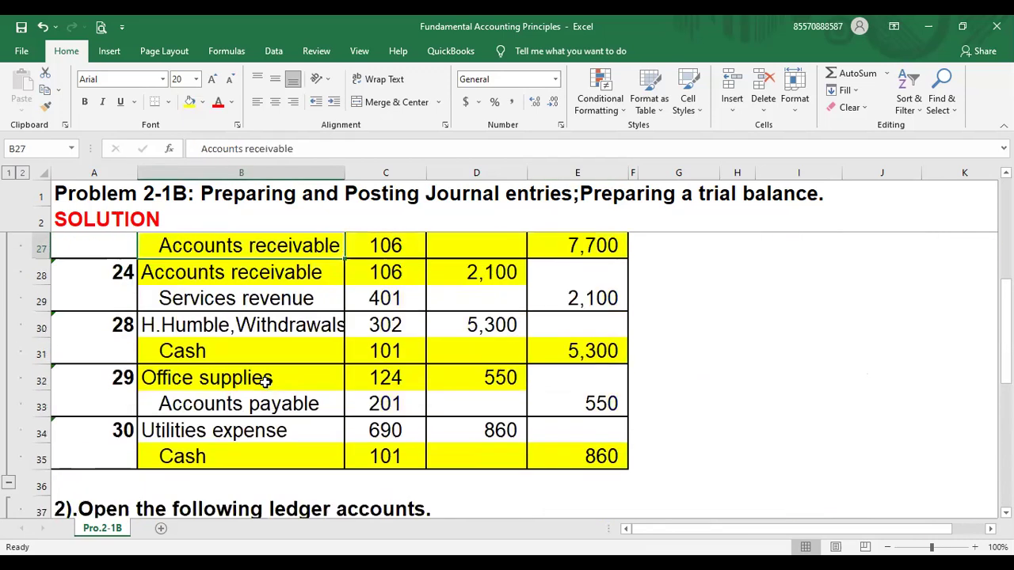
key(Down)
key(Down)
key(Down)
key(Down)
key(Down)
key(Down)
key(Down)
key(Down)
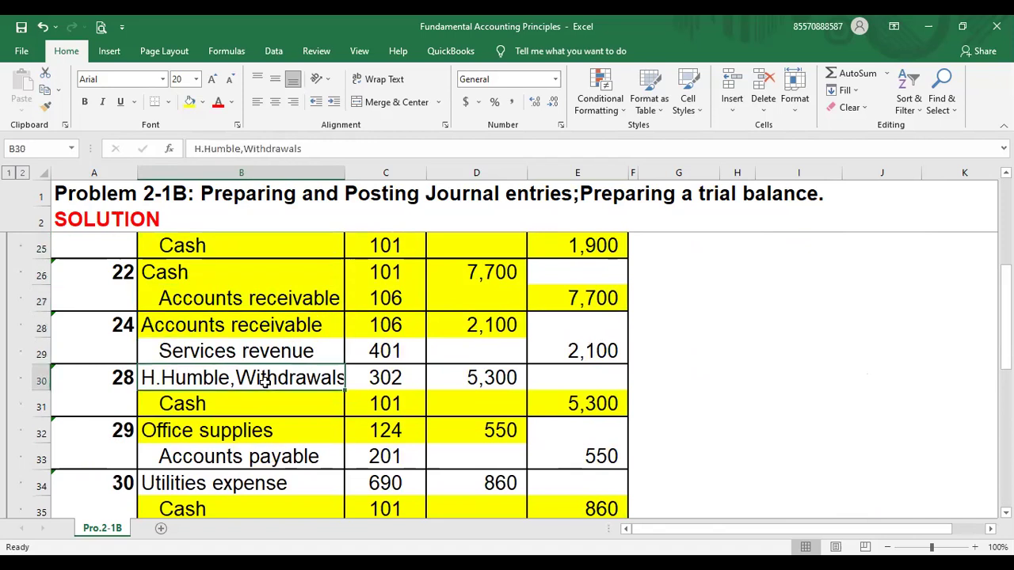
key(shift+Right)
key(shift+Right)
key(shift+Right)
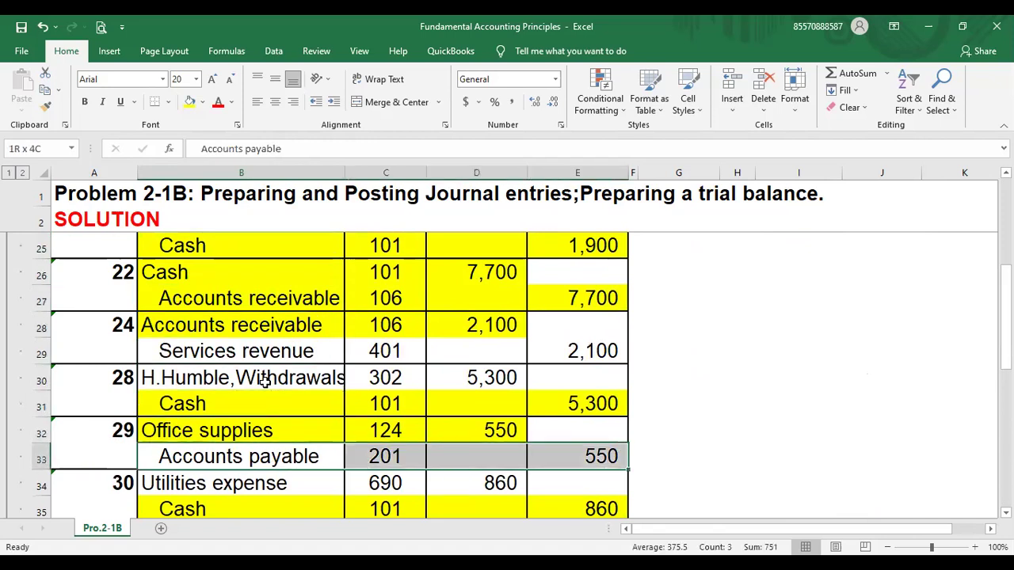
click(191, 107)
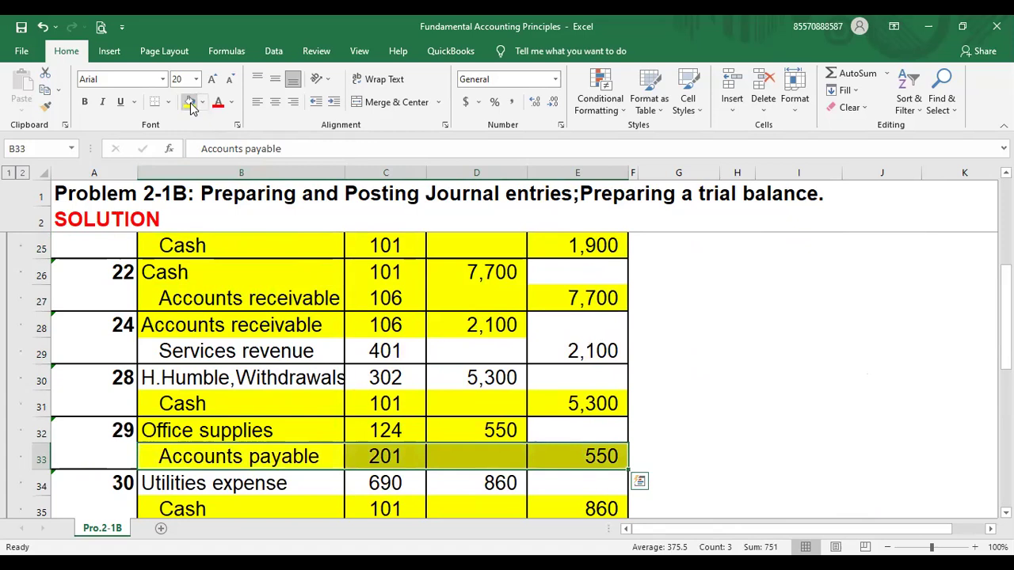
Highlight the September 13 Accounts payable debit line, B22:D22, in yellow
click(242, 355)
key(Up)
key(Up)
key(Up)
key(Up)
key(Up)
key(Up)
key(Up)
key(Up)
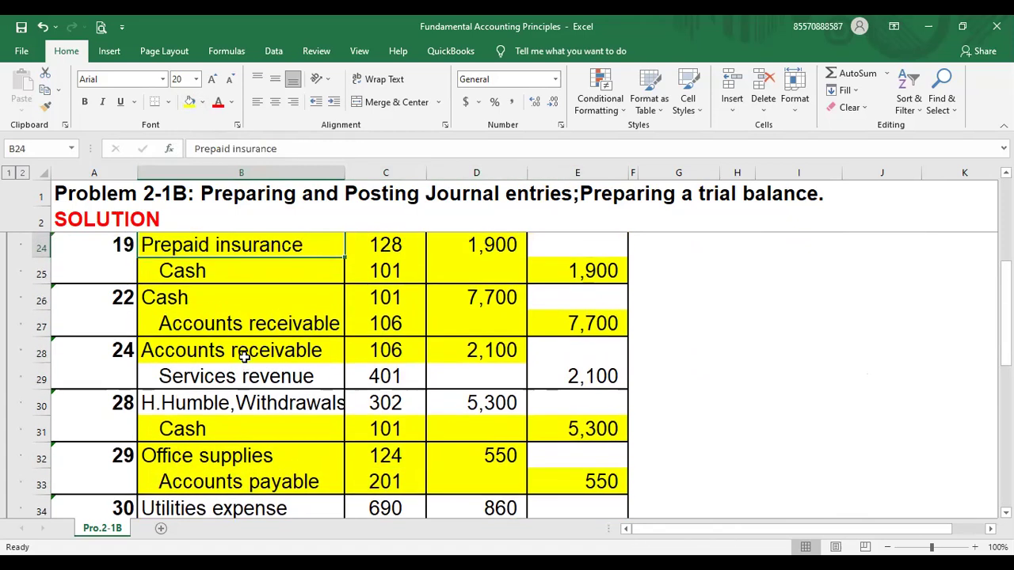
key(Up)
key(Down)
key(Down)
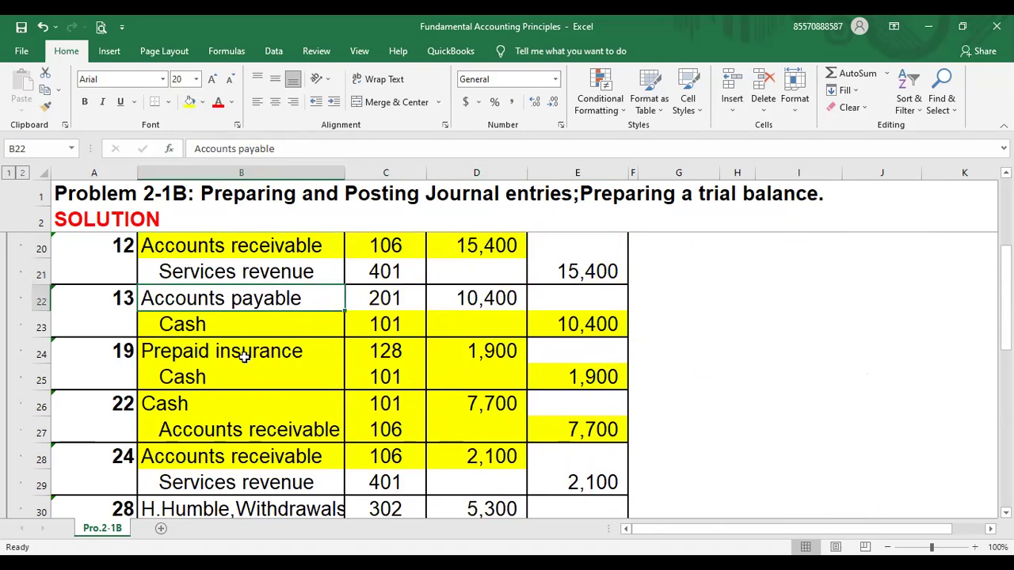
key(shift+Right)
key(shift+Right)
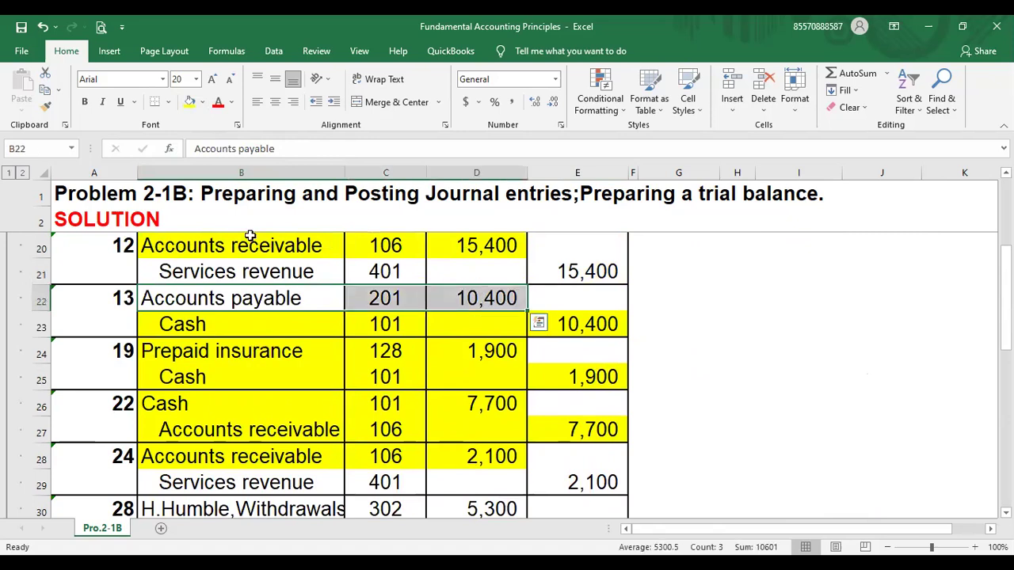
click(189, 105)
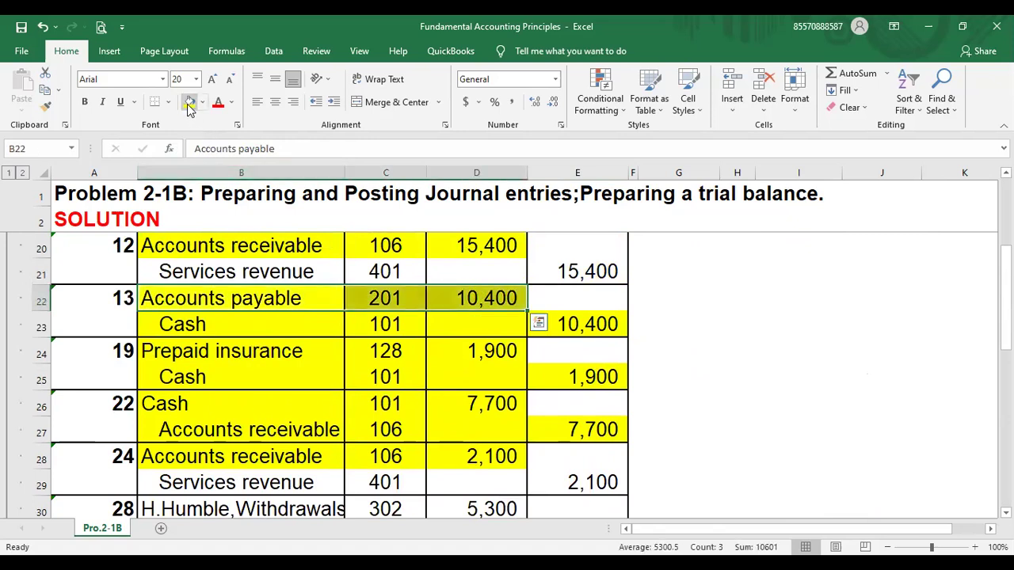
Highlight the September 4 Accounts payable credit line, B17:E17, in yellow
key(Up)
key(Up)
key(Up)
key(Up)
key(Up)
key(Up)
key(Up)
key(Up)
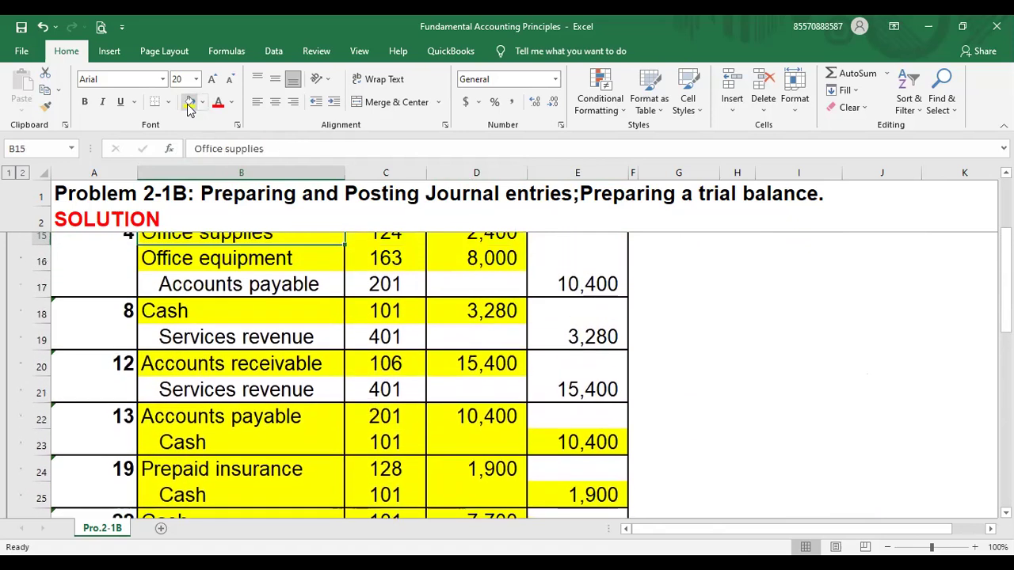
key(Down)
key(Down)
key(Down)
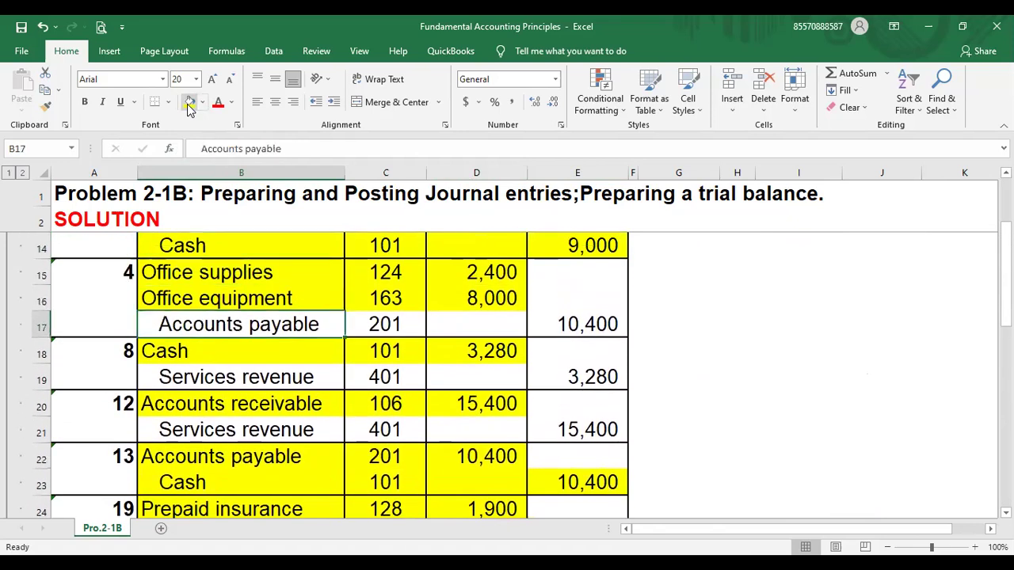
key(shift+Right)
key(shift+Right)
key(shift+Right)
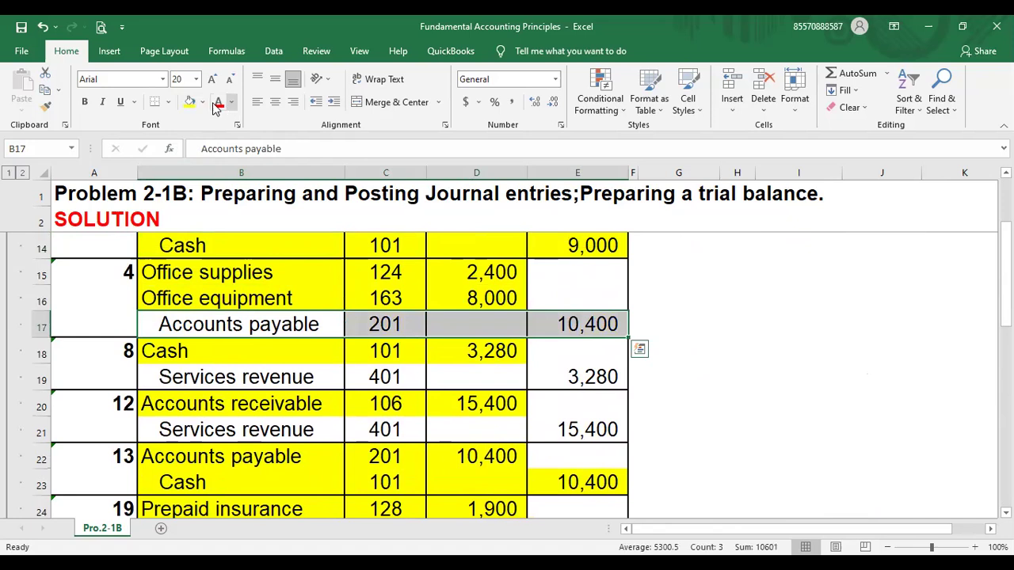
click(189, 102)
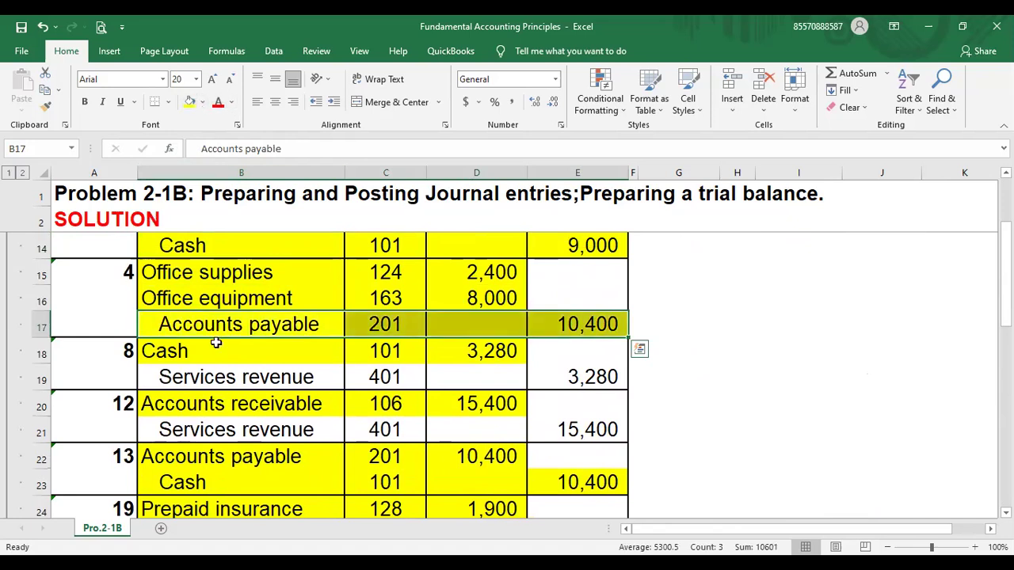
Highlight the September 1 owner's Capital credit line, B12:E12, in yellow
key(Up)
key(Up)
key(Up)
key(Up)
key(Up)
key(Up)
key(Up)
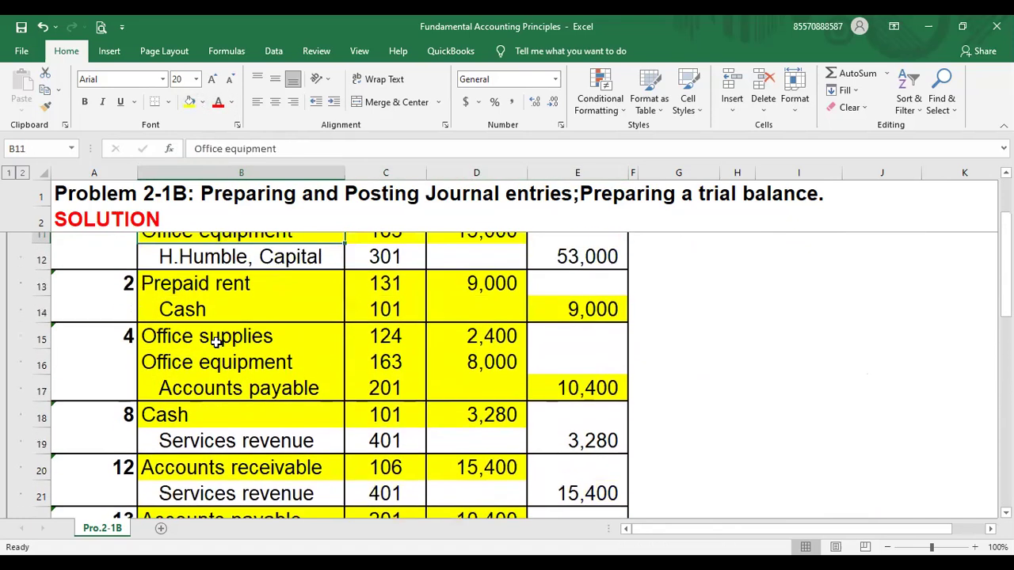
key(Down)
key(Down)
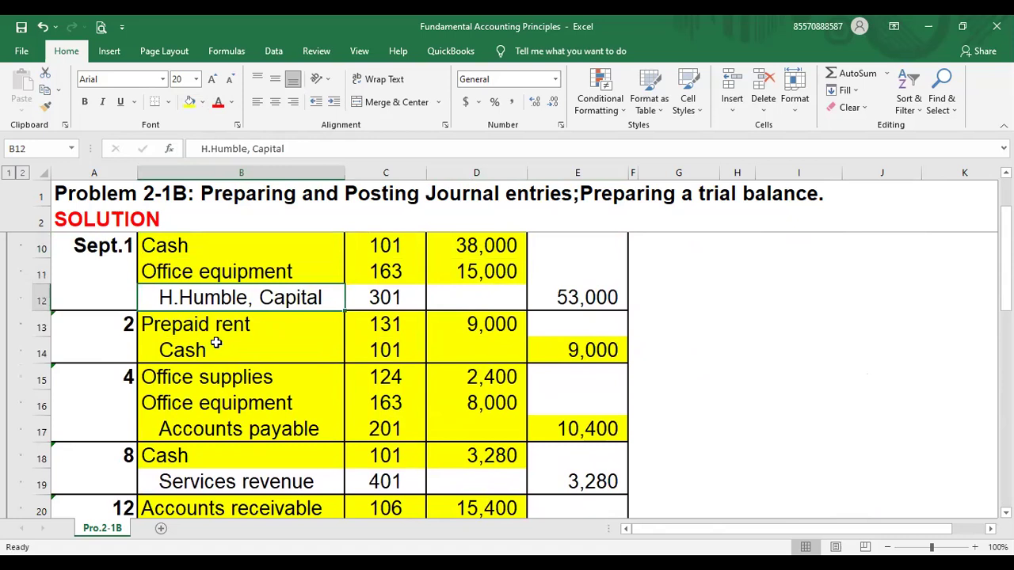
key(shift+Right)
key(shift+Right)
key(shift+Right)
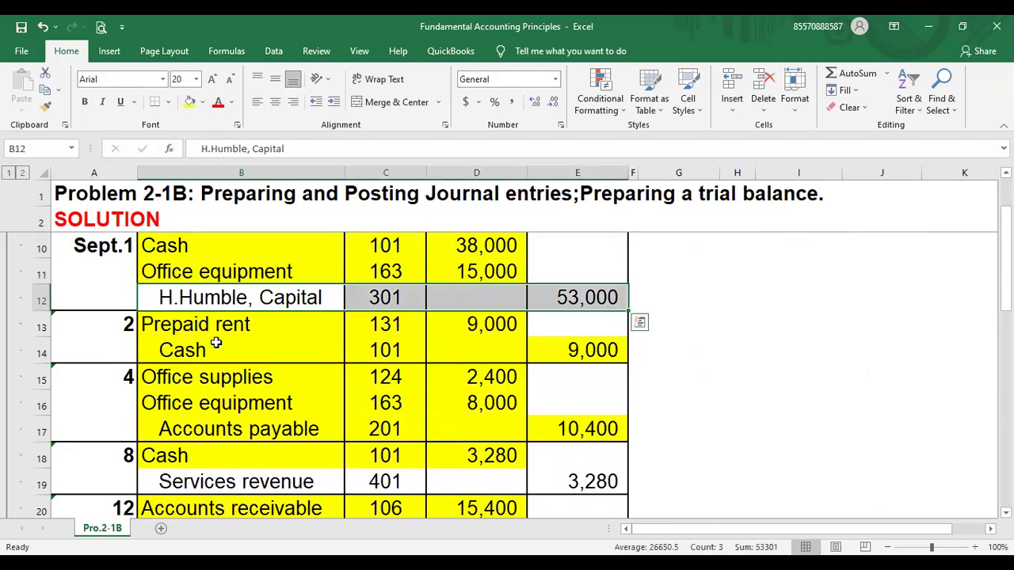
click(190, 104)
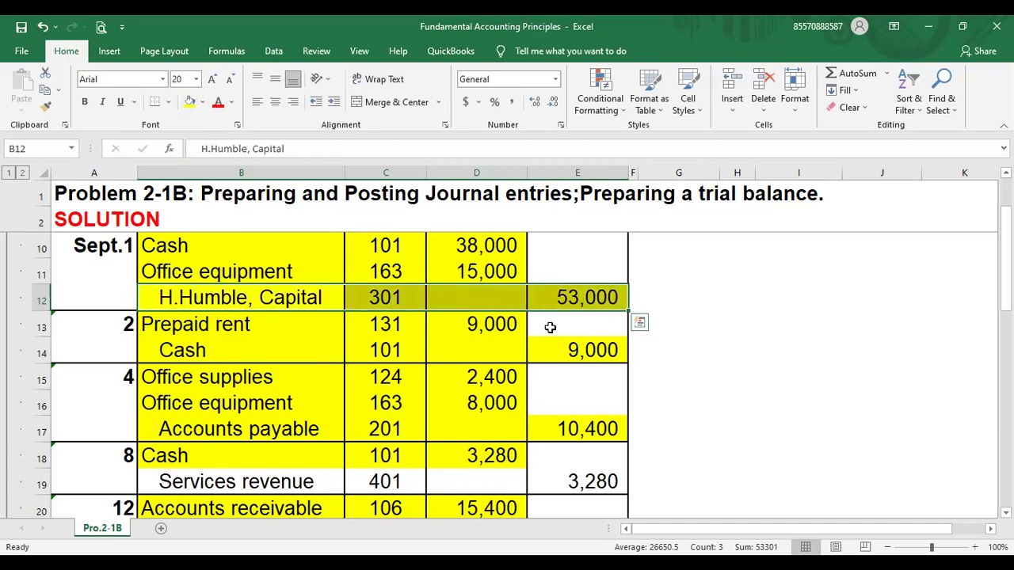
Go to the ledger accounts and make the Capital 301 and Withdrawals 302 account titles bold
key(Down)
key(Down)
key(Down)
key(Down)
key(Down)
key(Down)
key(Down)
key(Down)
key(Down)
key(Down)
key(Down)
key(Down)
key(Down)
key(Down)
key(Down)
key(Down)
key(Down)
key(Down)
key(Down)
key(Down)
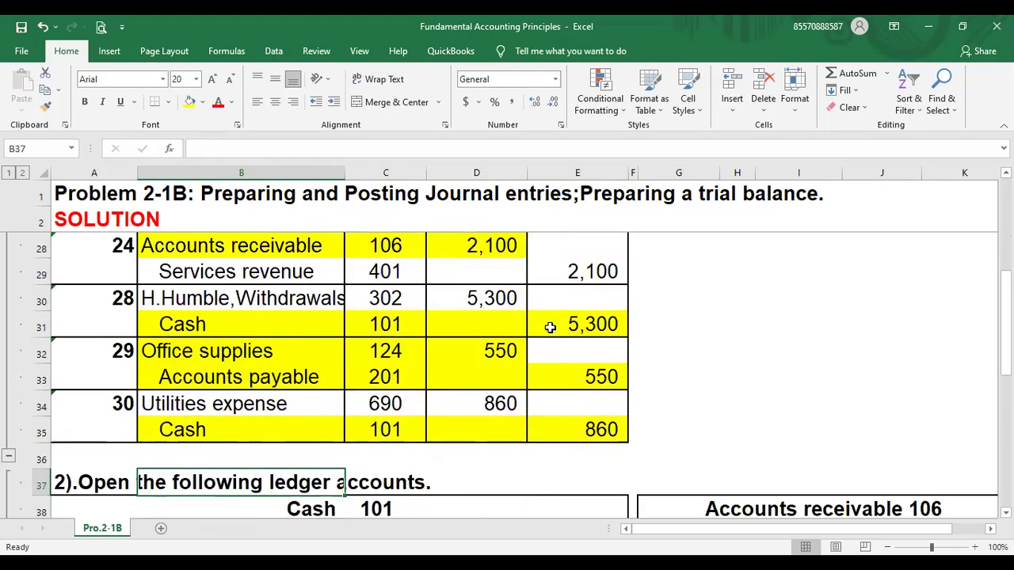
key(Down)
key(Down)
key(Down)
key(Down)
key(Down)
key(Down)
key(Down)
key(Down)
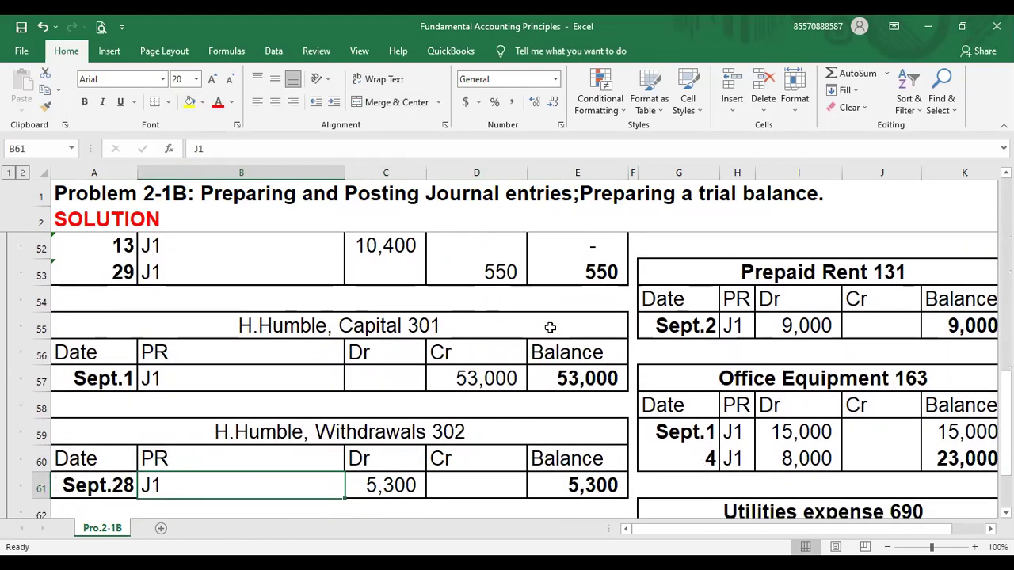
click(421, 323)
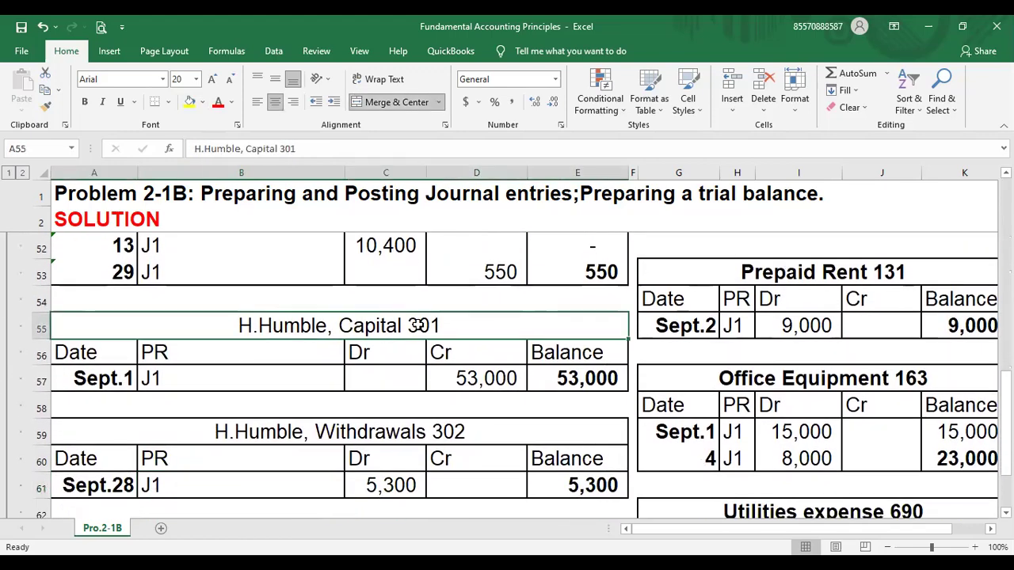
key(ctrl+b)
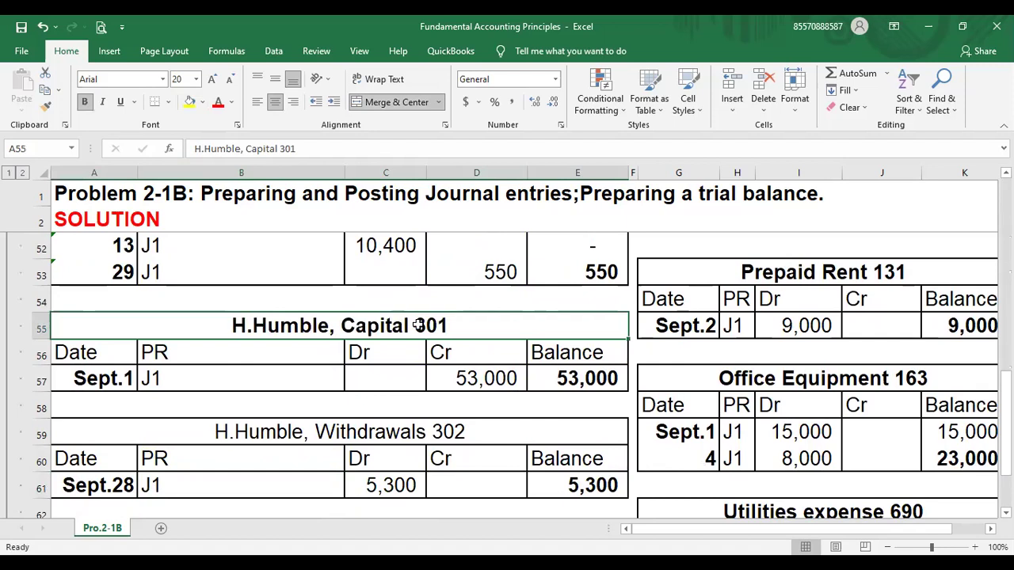
click(584, 383)
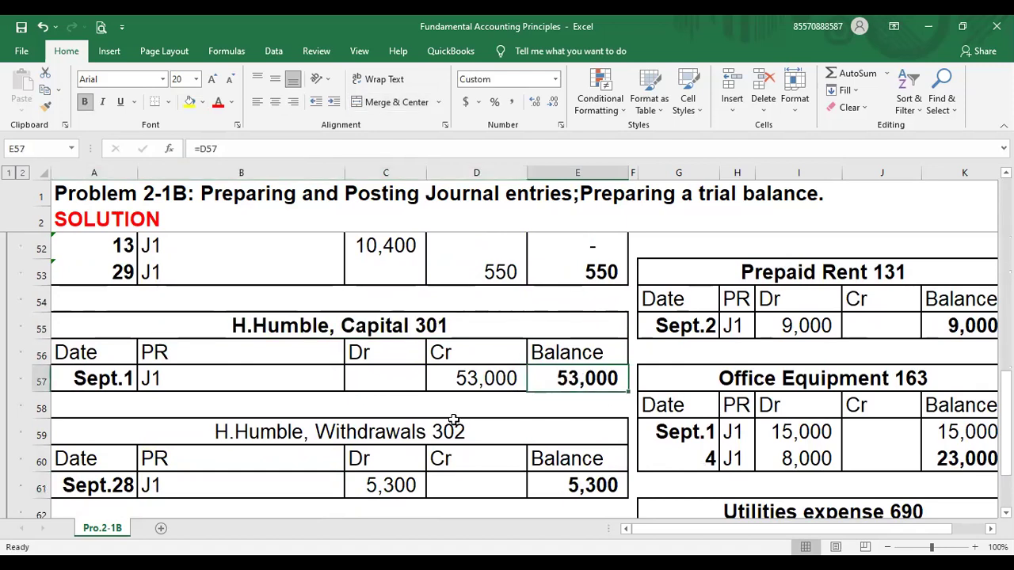
click(430, 430)
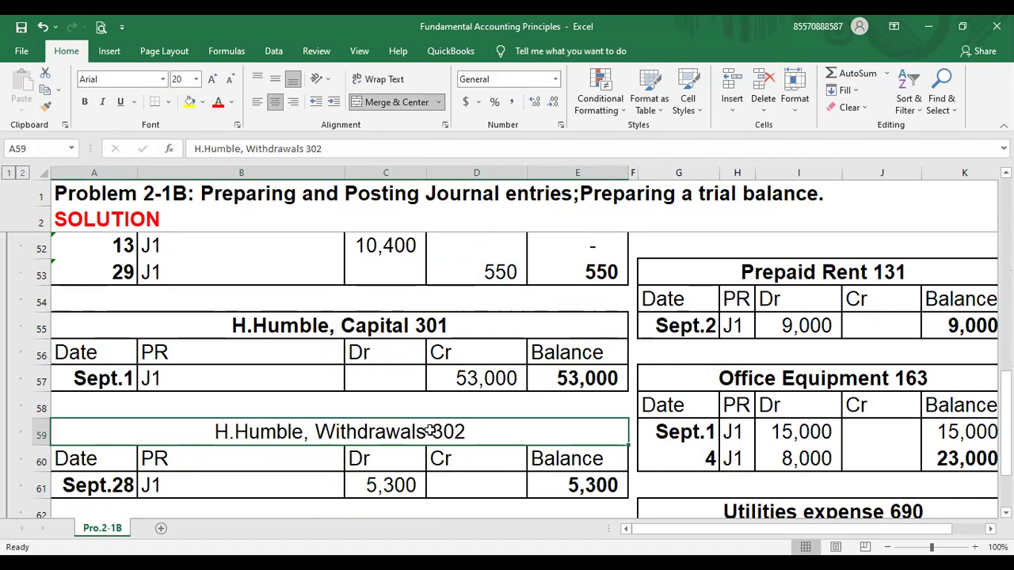
key(ctrl+b)
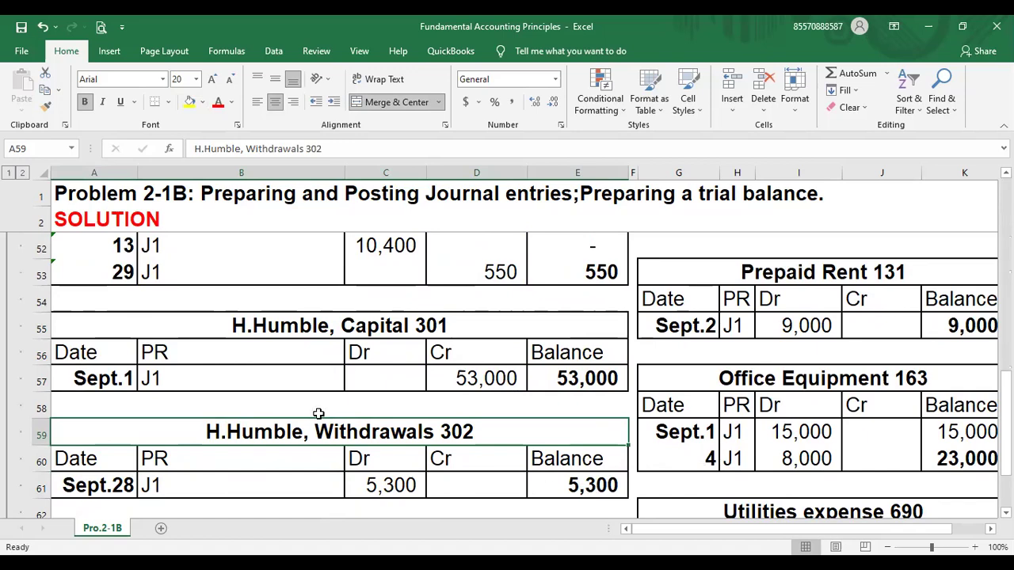
Return to the journal entries and highlight the September 28 Withdrawals debit line, B30:D30, in yellow
click(287, 405)
key(Up)
key(Up)
key(Up)
key(Up)
key(Up)
key(Up)
key(Up)
key(Up)
key(Up)
key(Up)
key(Up)
key(Up)
key(Up)
key(Up)
key(Up)
key(Up)
key(Up)
key(Up)
key(Up)
key(Up)
key(Up)
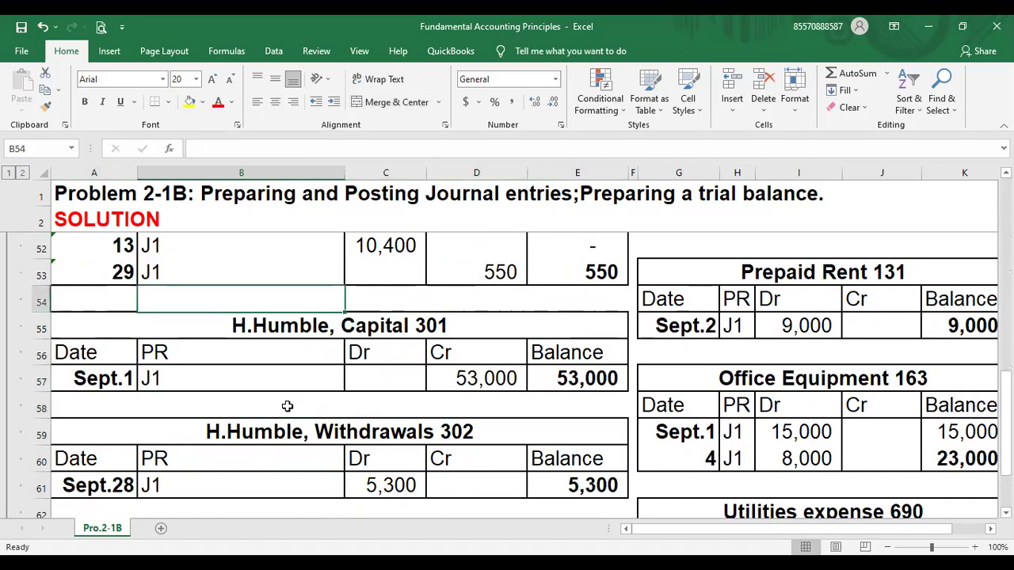
key(Down)
click(287, 405)
key(Down)
key(shift+Right)
key(shift+Right)
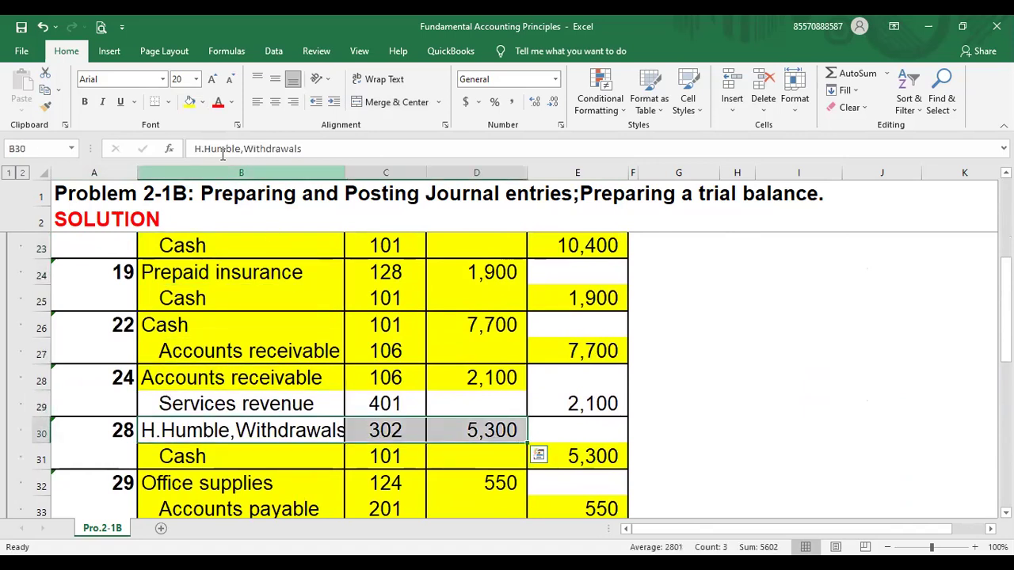
click(189, 110)
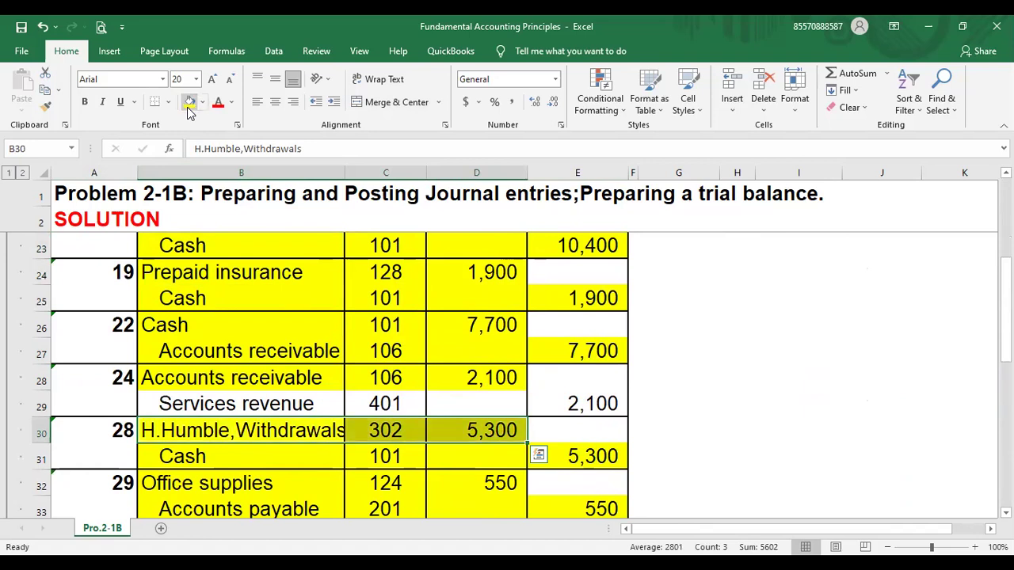
In the Services revenue 401 ledger, enter the September 12 balance in E66 as =E65+D66
key(Down)
key(Down)
key(Down)
key(Down)
key(Down)
key(Down)
key(Down)
key(Down)
key(Down)
key(Down)
key(Down)
key(Down)
key(Down)
key(Down)
key(Down)
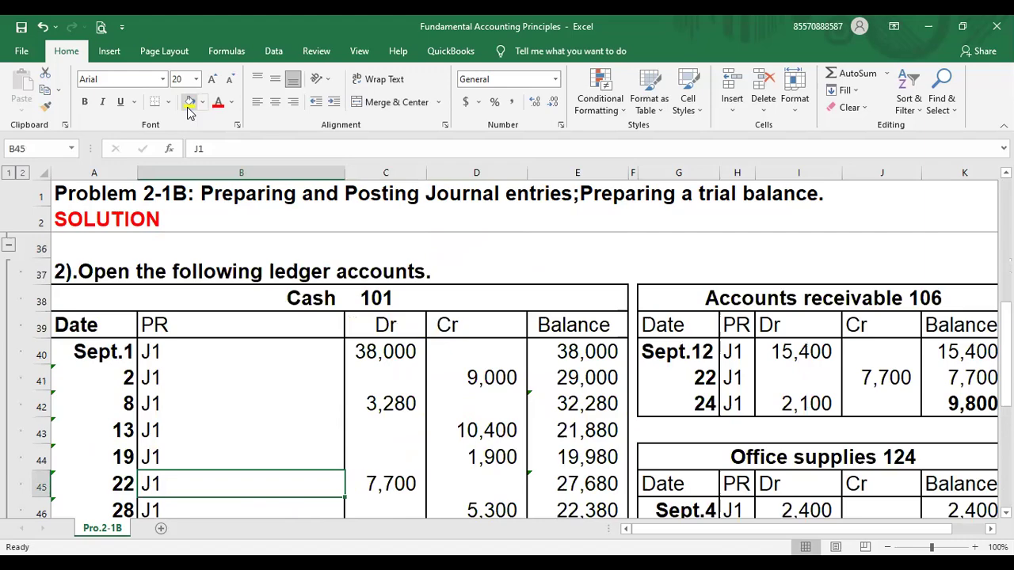
key(Down)
key(Down)
key(Down)
key(Down)
key(Down)
key(Down)
key(Down)
key(Down)
key(Down)
key(Down)
key(Down)
key(Down)
key(Down)
key(Down)
key(Down)
key(Down)
key(Down)
key(Down)
key(Down)
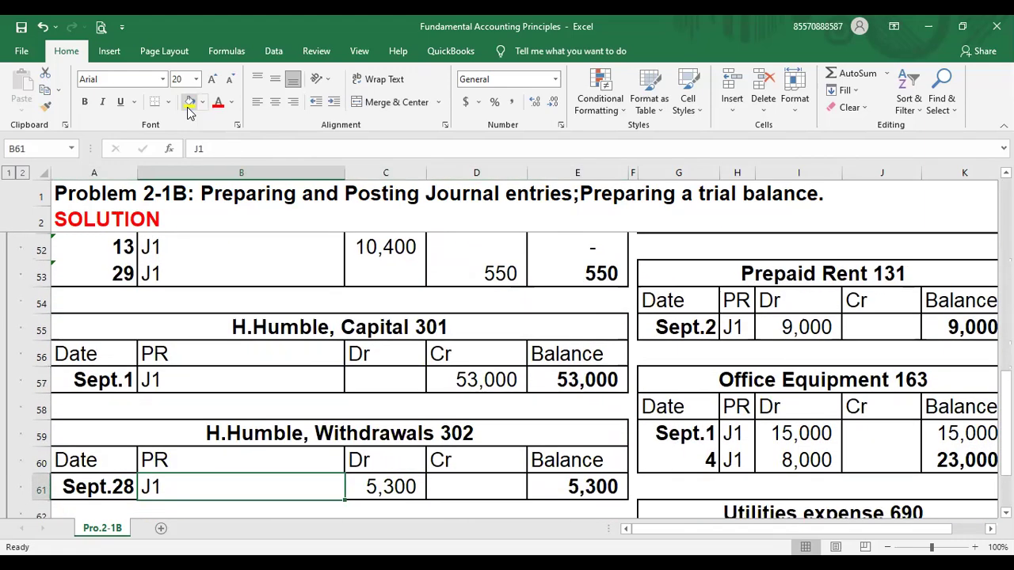
key(Down)
key(Down)
key(Down)
key(Down)
key(Down)
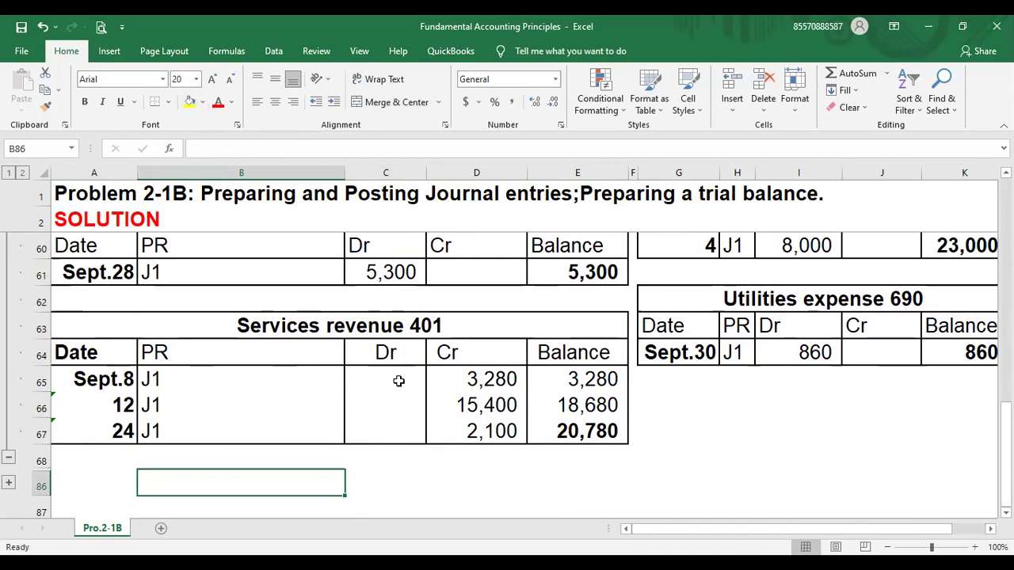
click(485, 381)
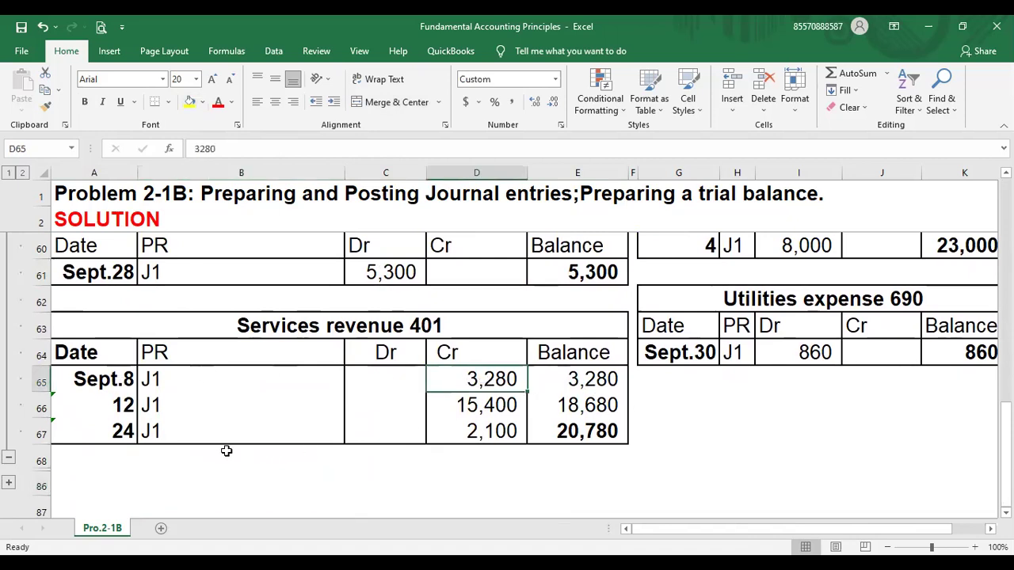
click(602, 404)
text(=)
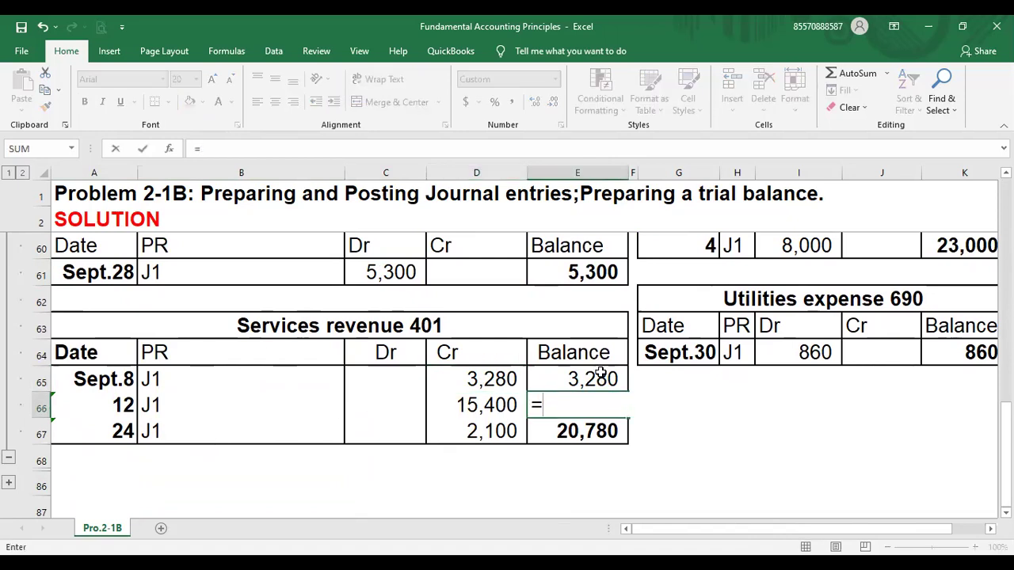
click(600, 373)
text(+)
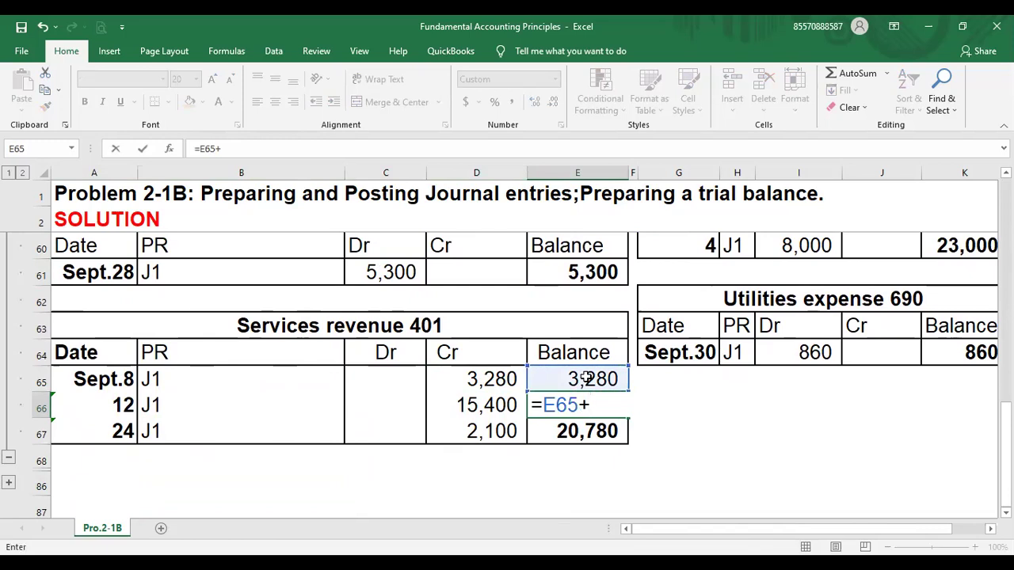
click(506, 407)
key(Return)
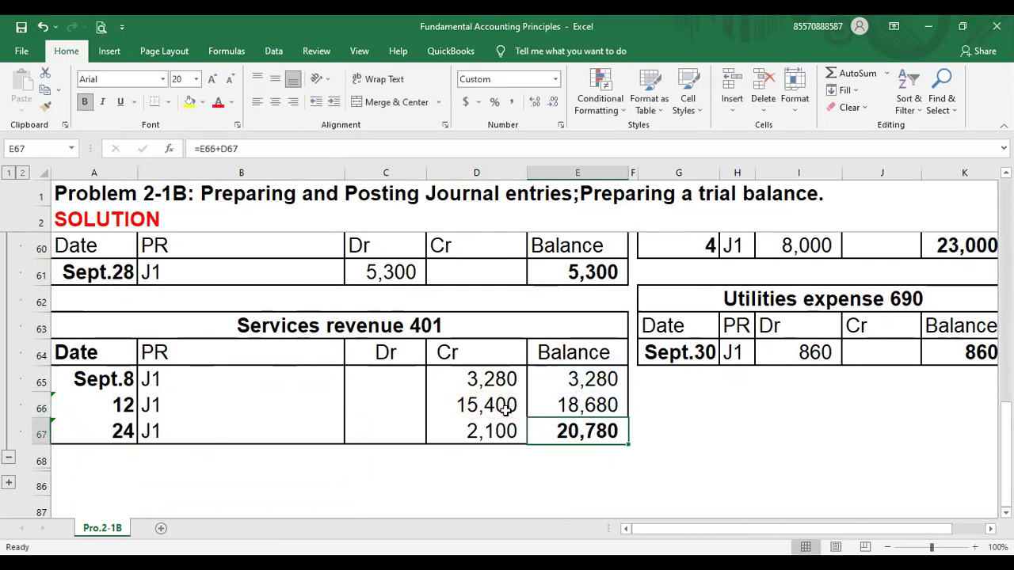
Enter the September 24 Services revenue balance in E67 as =E66+D67
text(=)
click(582, 406)
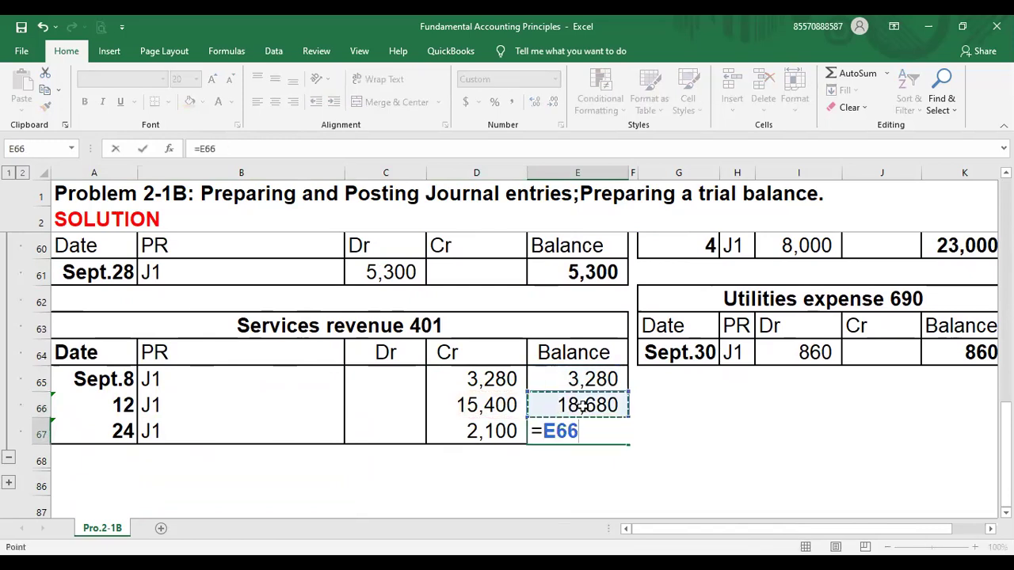
text(+)
click(501, 433)
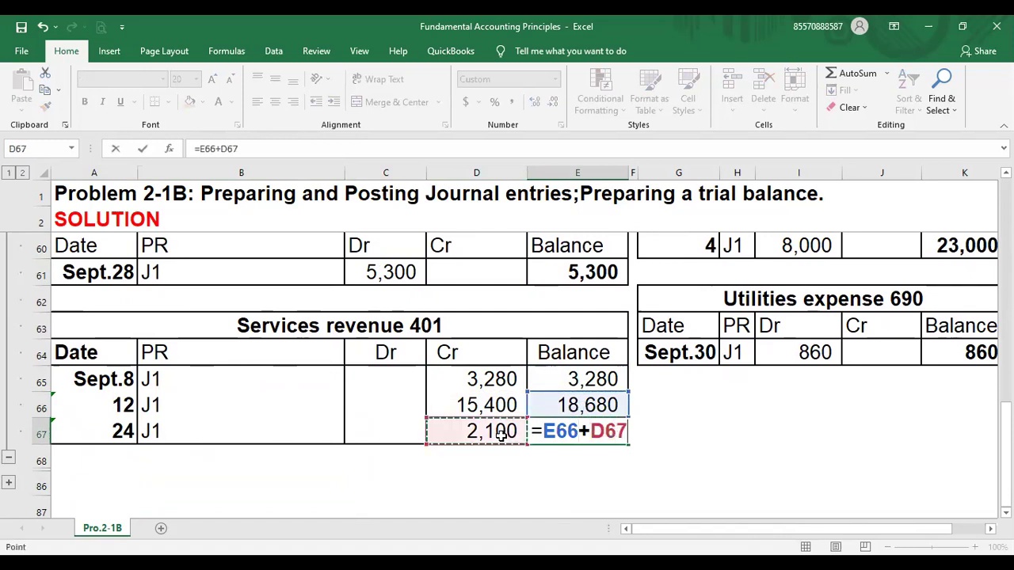
key(Return)
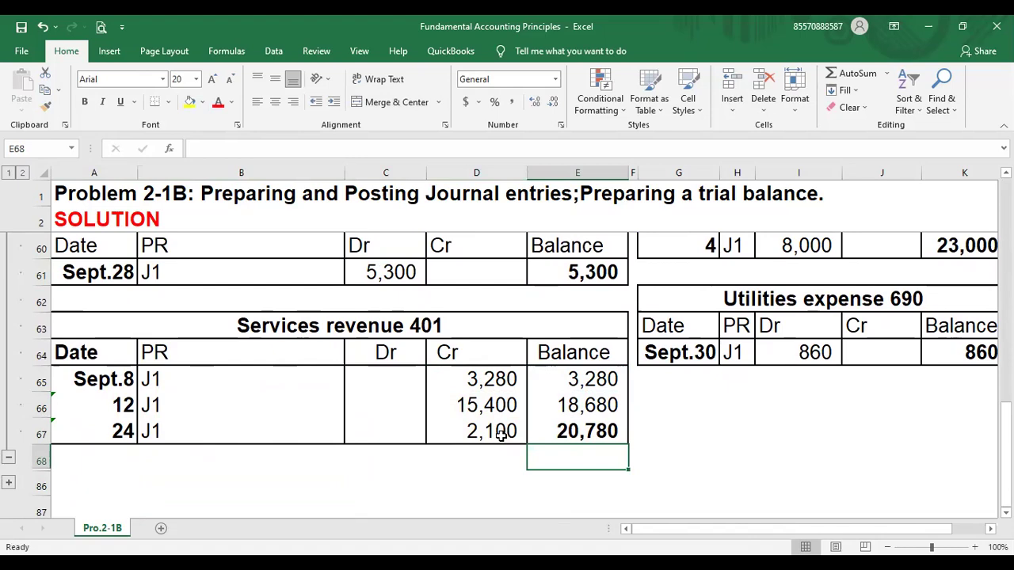
Return to the journal entries and highlight the September 24 Services revenue credit line, B29:E29, in yellow
key(Up)
key(Up)
key(Up)
key(Up)
key(Up)
key(Up)
key(Up)
key(Up)
key(Up)
key(Up)
key(Up)
key(Up)
key(Up)
key(Up)
key(Up)
key(Up)
key(Up)
key(Up)
key(Up)
key(Up)
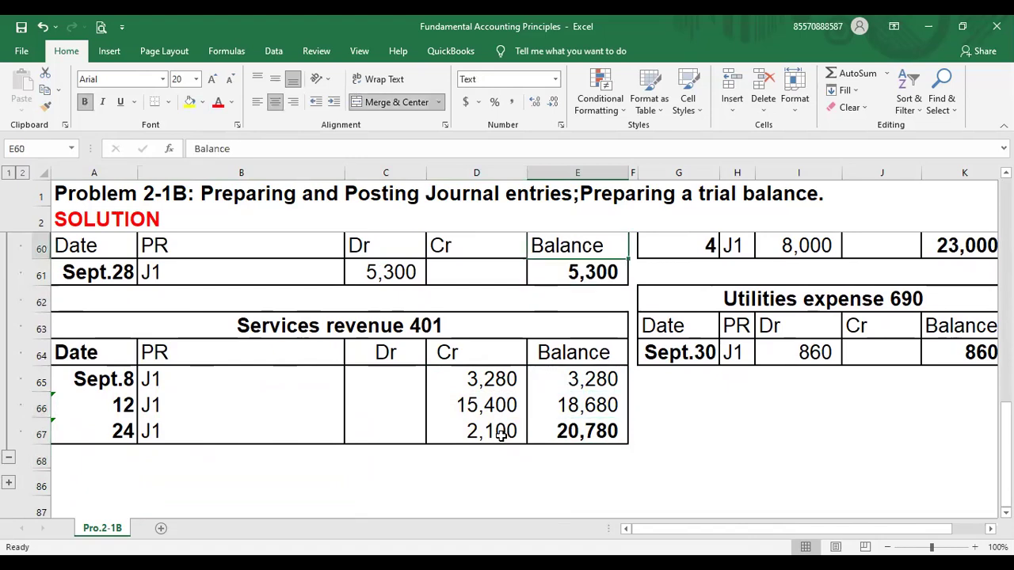
key(Up)
key(Up)
key(Up)
key(Up)
key(Up)
key(Up)
key(Up)
key(Up)
key(Up)
key(Up)
key(Up)
key(Up)
key(Up)
key(Up)
key(Up)
key(Up)
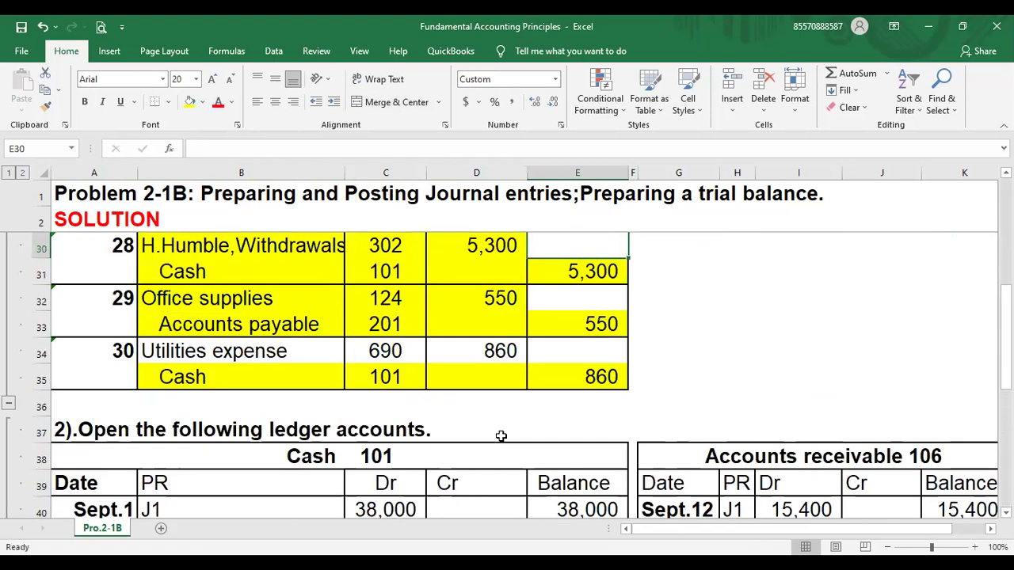
key(Up)
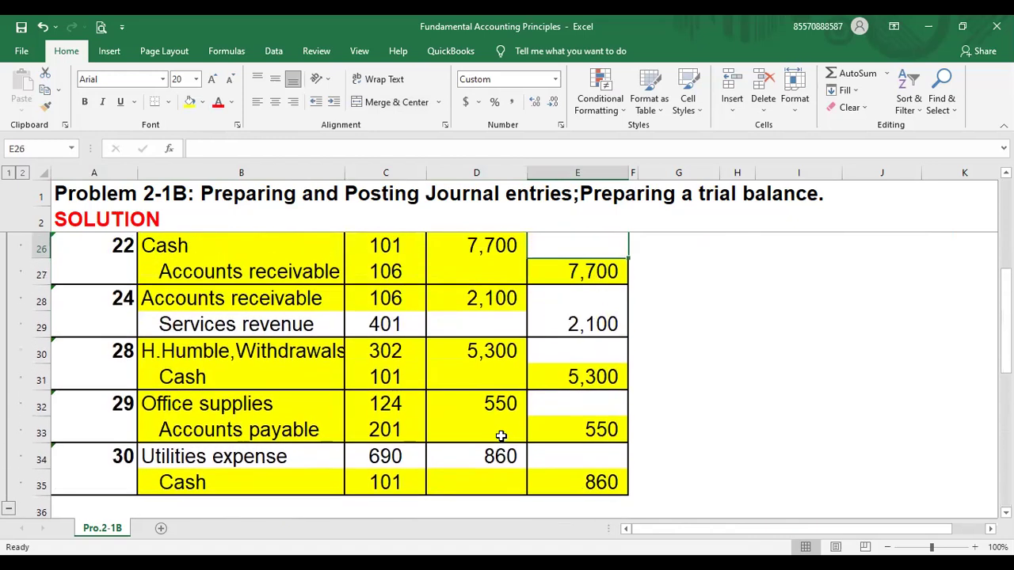
click(198, 324)
key(shift+Right)
key(shift+Right)
key(shift+Right)
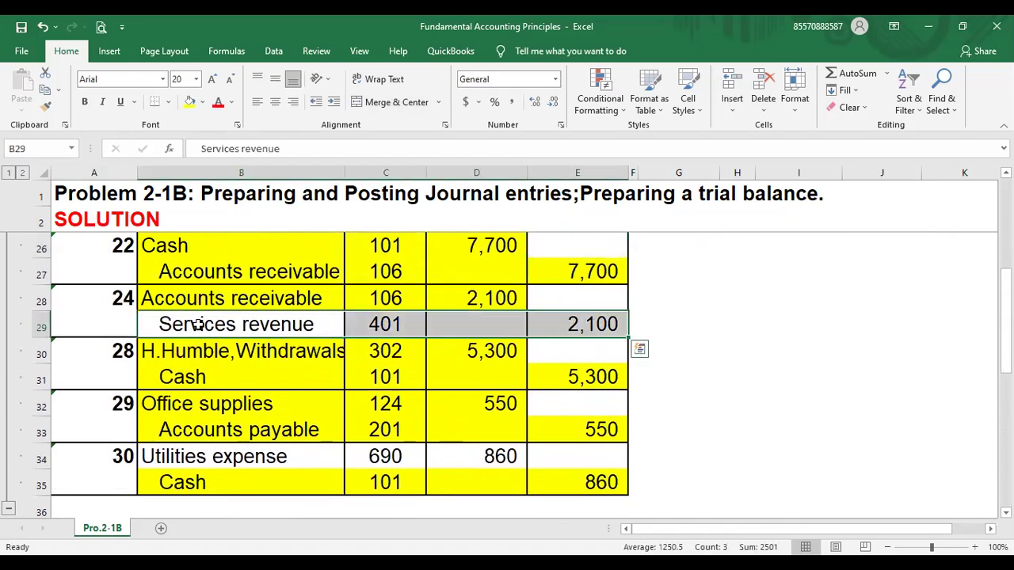
click(191, 104)
Highlight the September 12 Services revenue credit line, B21:E21, in yellow
key(Up)
key(Up)
key(Up)
key(Up)
key(Up)
key(Up)
key(Up)
key(Up)
key(Up)
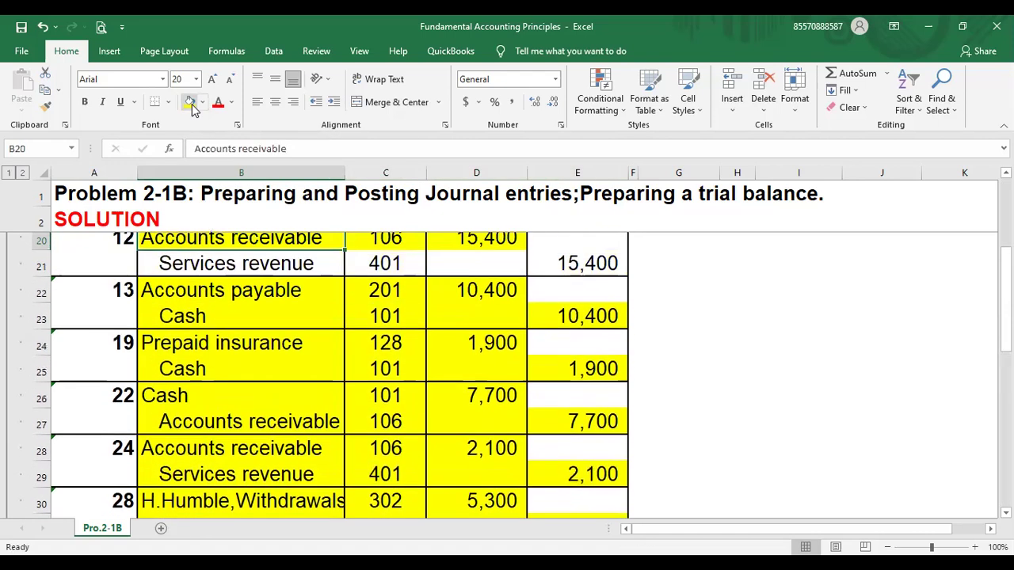
key(Down)
key(shift+Right)
key(shift+Right)
key(shift+Right)
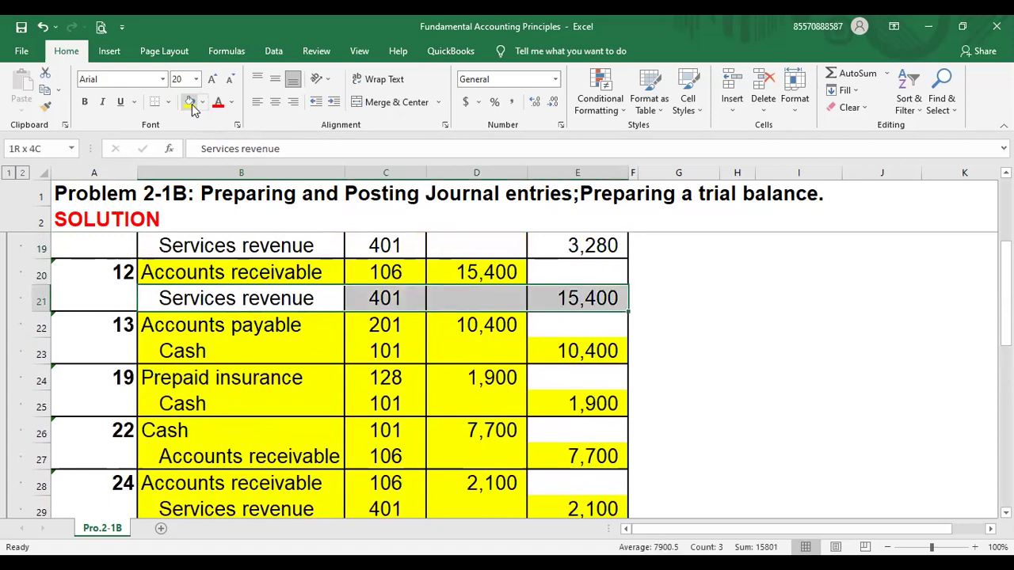
click(191, 105)
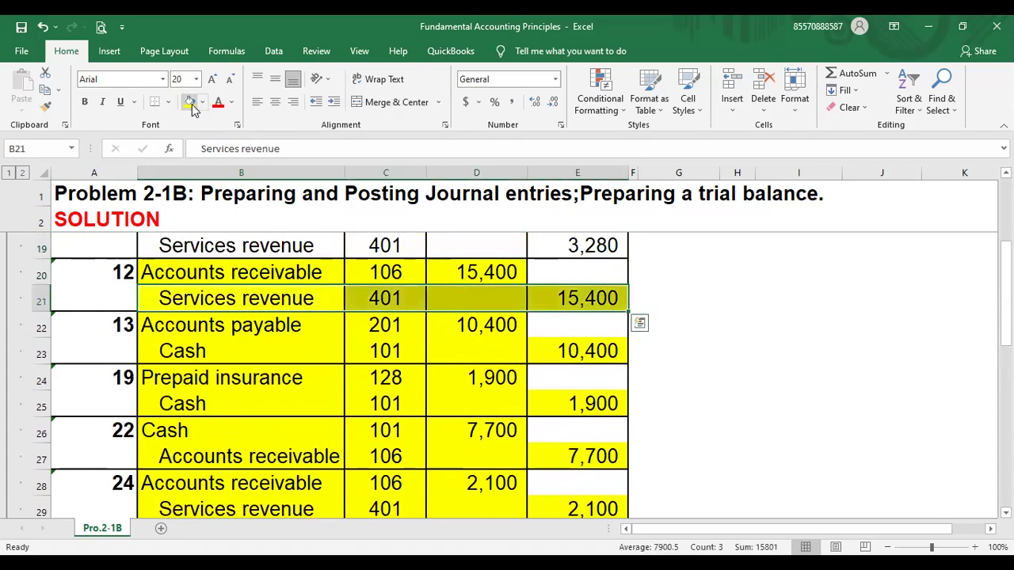
Highlight the September 8 Services revenue credit line, B19:E19, in yellow
key(Up)
key(Up)
key(Up)
key(Up)
key(Down)
key(Down)
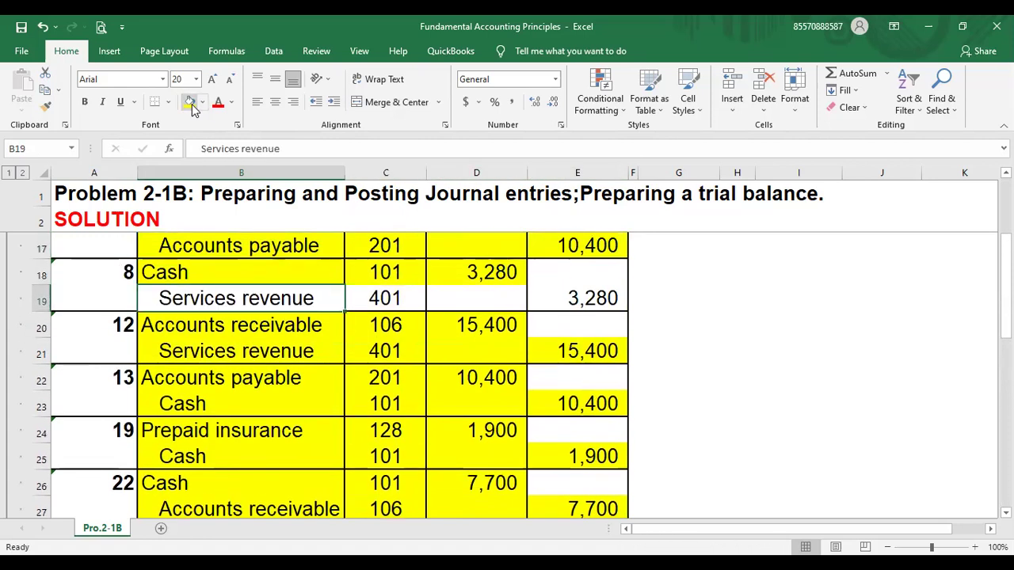
key(shift+Right)
key(shift+Right)
key(shift+Right)
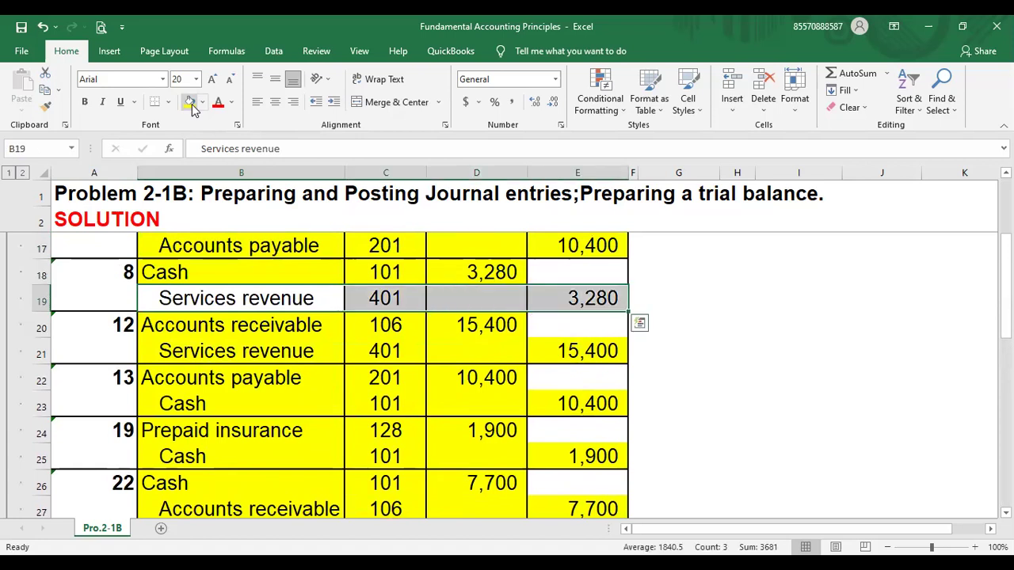
click(188, 104)
Check the journal for unposted lines and highlight the September 30 Utilities expense debit line, B34:D34, in yellow
key(Up)
key(Up)
key(Up)
key(Up)
key(Up)
key(Up)
key(Up)
key(Up)
key(Up)
key(Up)
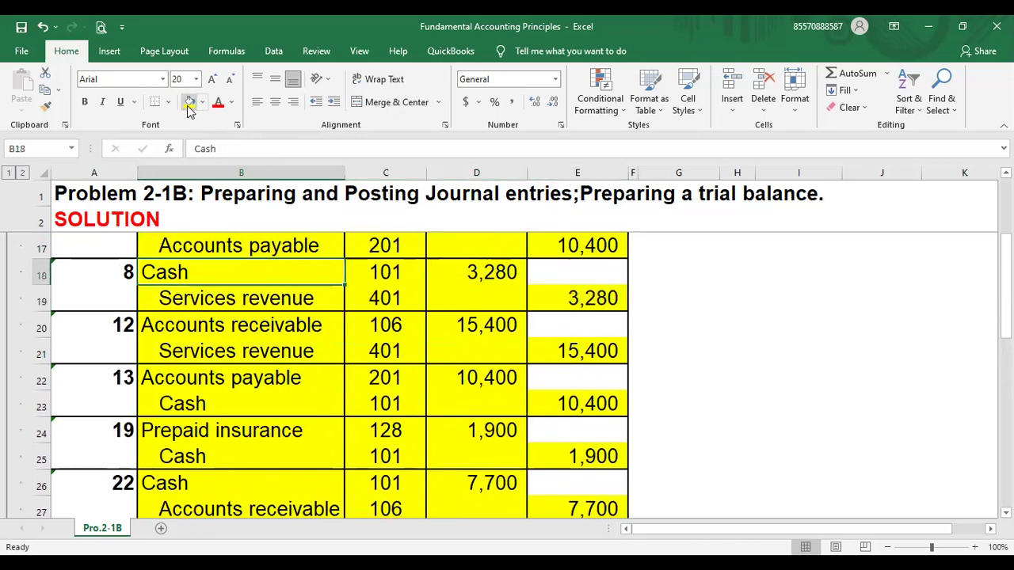
key(Down)
key(Down)
key(Down)
key(Down)
key(Down)
key(Down)
key(Down)
key(Down)
key(Down)
key(Down)
key(Down)
key(Down)
key(Down)
key(Down)
key(Down)
key(Down)
key(Down)
key(Down)
key(Down)
key(Down)
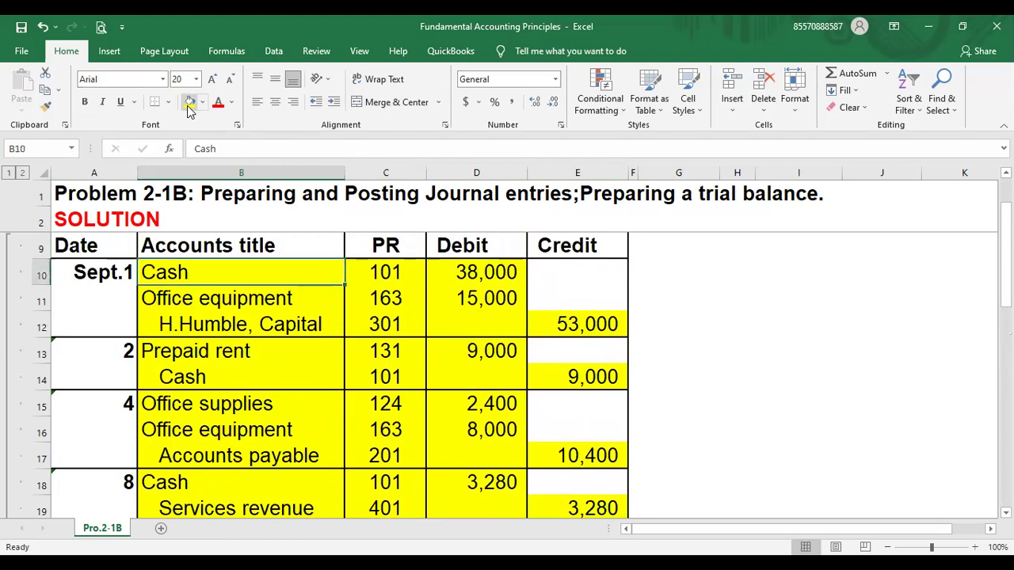
key(Up)
key(Up)
key(Up)
key(Up)
key(Up)
key(Up)
key(Up)
key(Up)
key(Up)
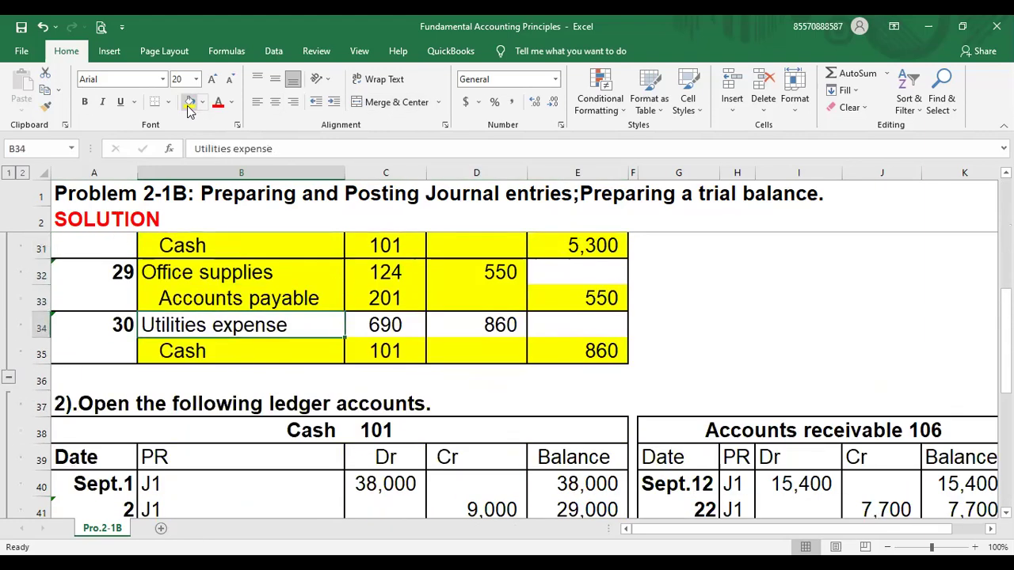
key(shift+Right)
key(shift+Right)
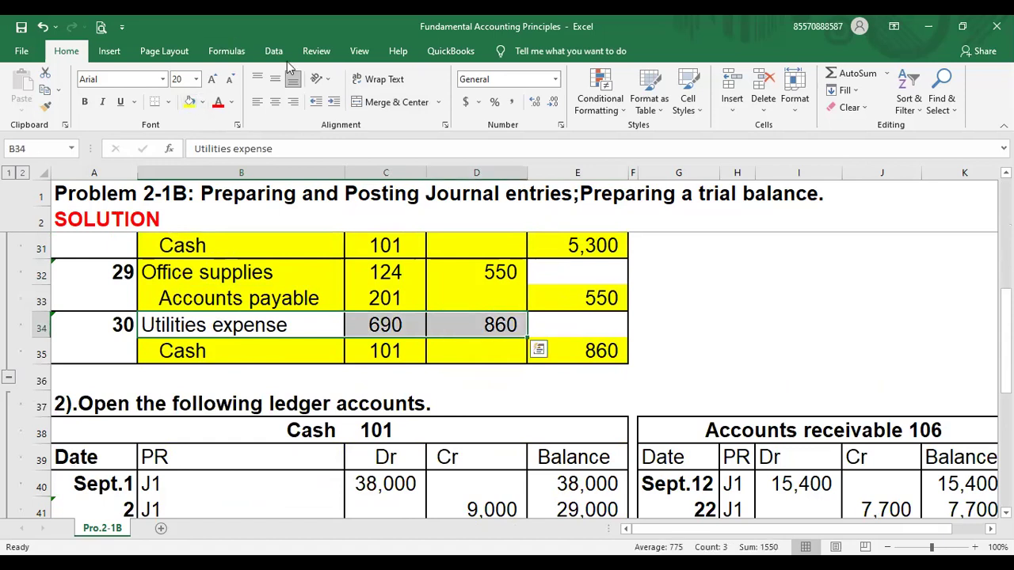
click(188, 106)
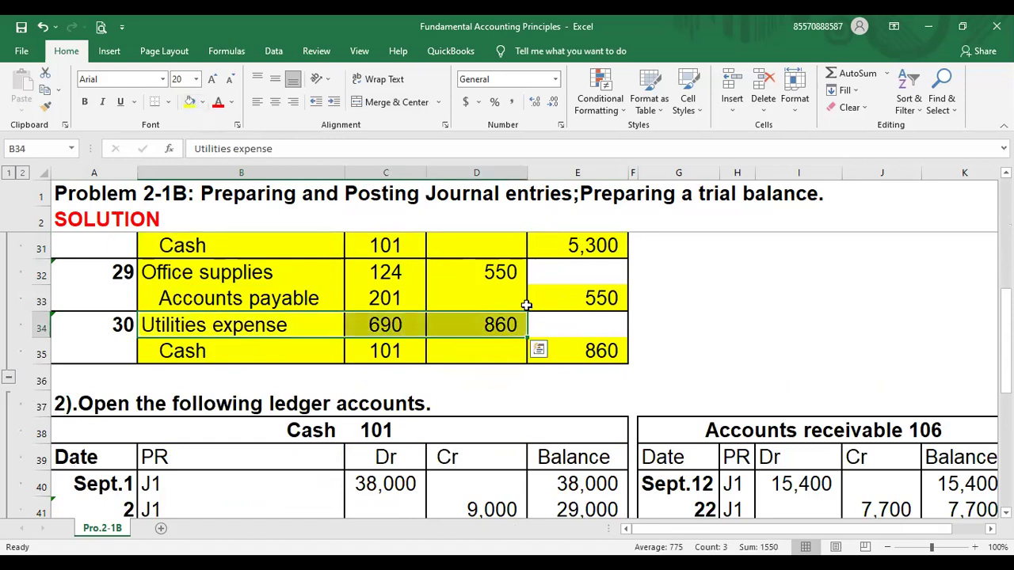
Narrow column B to roughly a third of its width and go to the Cash 101 ledger account
click(342, 172)
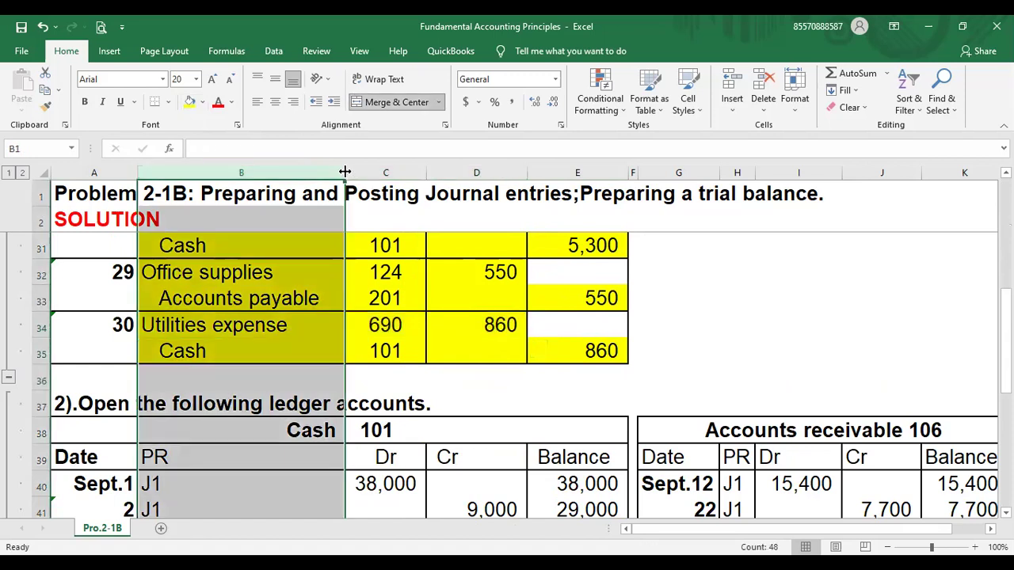
drag(318, 173, 208, 168)
key(Down)
key(Down)
key(Down)
key(Down)
key(Down)
key(Down)
key(Down)
key(Down)
key(Down)
key(Down)
key(Down)
key(Down)
key(Down)
key(Down)
key(Down)
key(Down)
key(Down)
key(Down)
key(Down)
key(Down)
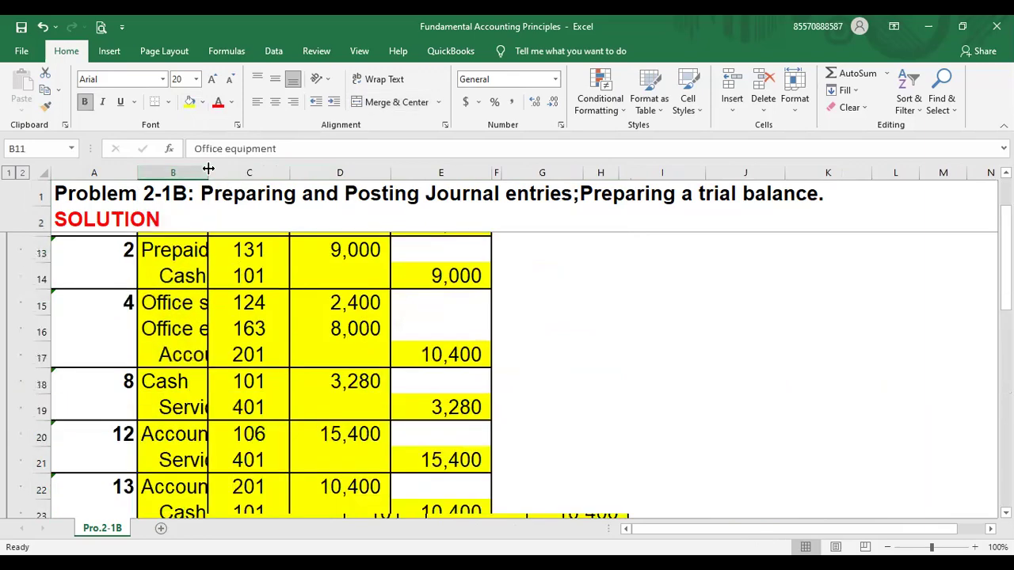
key(Down)
key(Down)
key(Down)
key(Down)
key(Down)
key(Down)
key(Down)
key(Down)
key(Down)
key(Down)
key(Down)
key(Down)
key(Down)
key(Down)
key(Down)
key(Down)
key(Down)
key(Down)
key(Down)
key(Down)
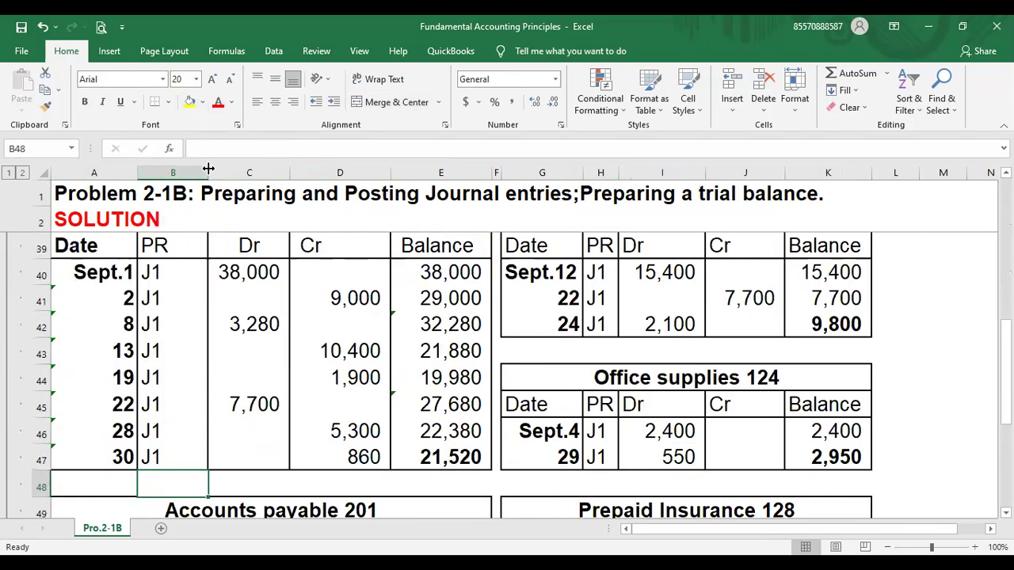
Review the ledger accounts from Cash 101 down to the Utilities expense 690 balance
key(Down)
key(Down)
key(Down)
key(Down)
key(Down)
key(Down)
key(Down)
key(Down)
key(Down)
key(Down)
key(Down)
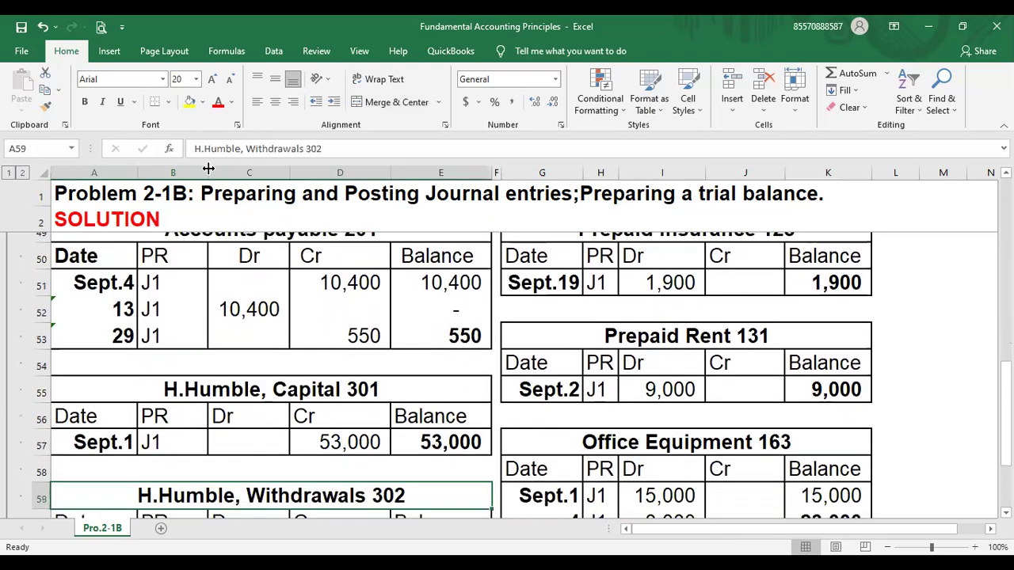
key(Down)
key(Down)
key(Down)
key(Down)
key(Down)
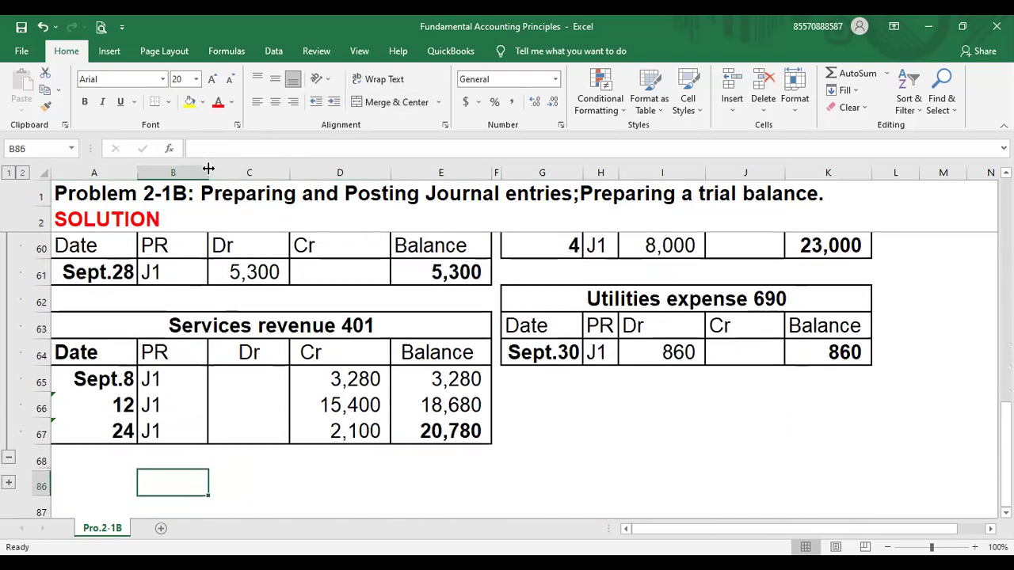
click(849, 349)
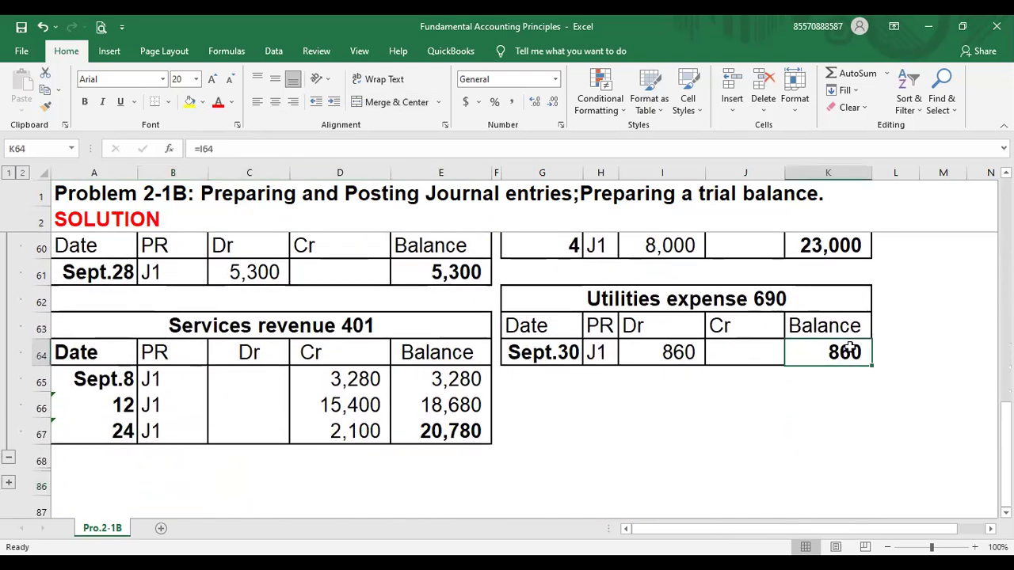
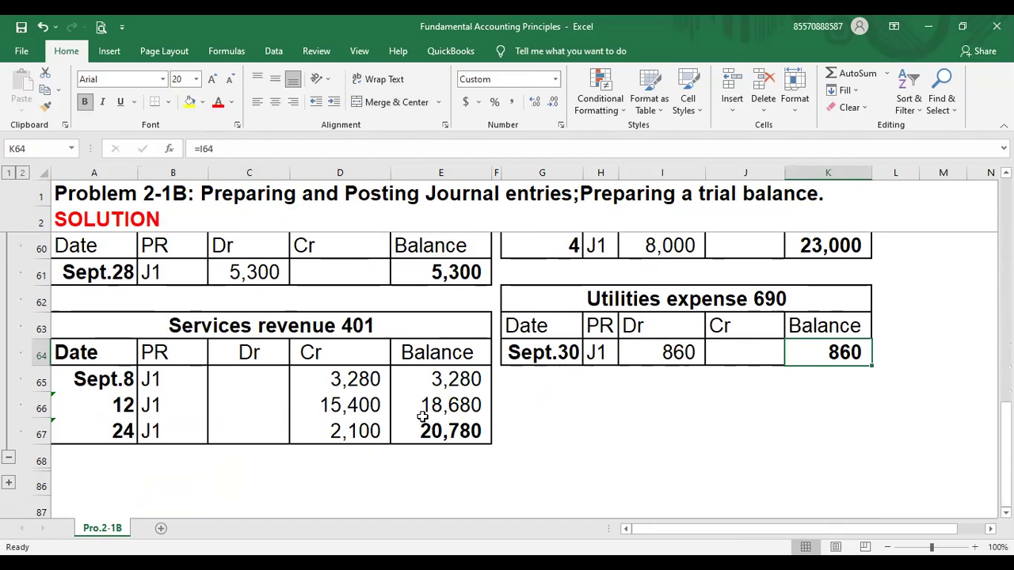
Go back over the ledger accounts from Services revenue 401 up to the Cash 101 account
click(237, 333)
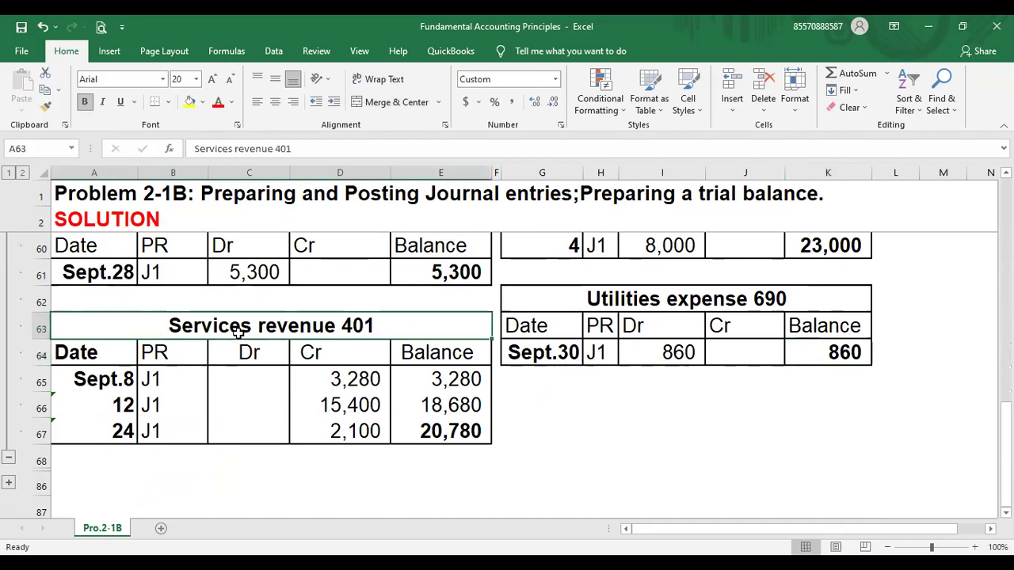
key(Up)
key(Up)
key(Up)
key(Up)
key(Up)
key(Up)
key(Up)
key(Up)
key(Up)
key(Up)
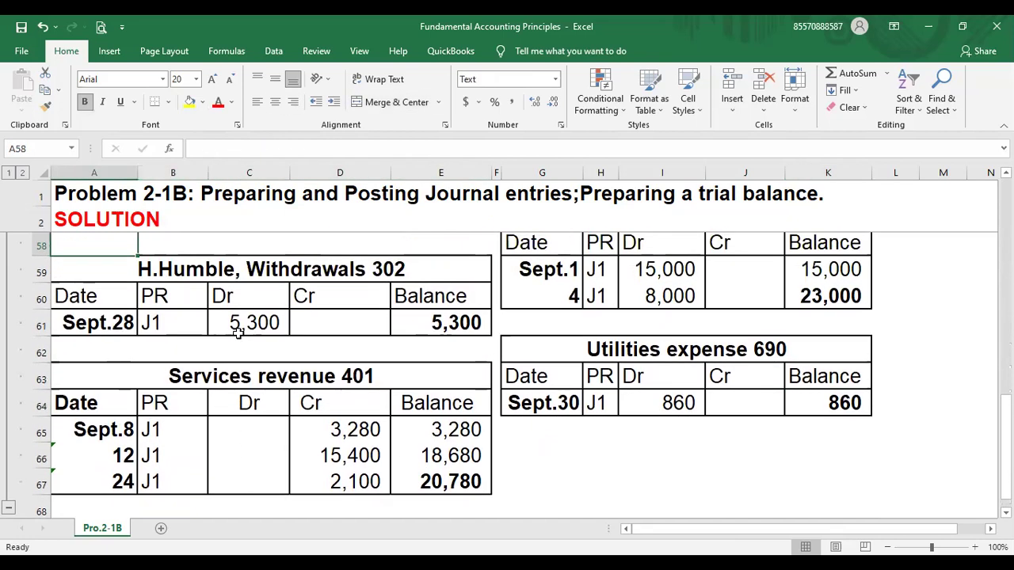
key(Up)
key(Up)
key(Up)
key(Up)
key(Up)
key(Up)
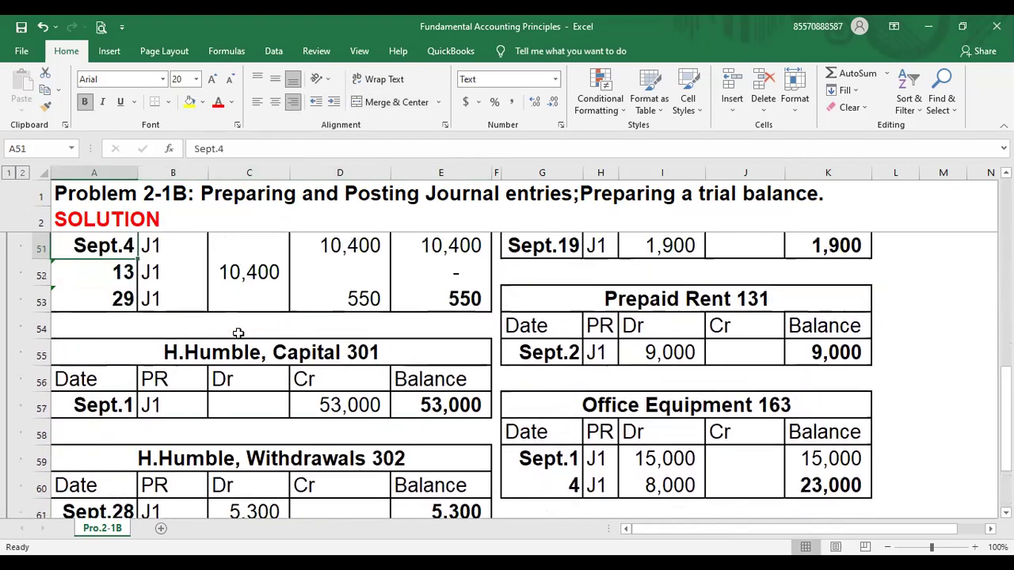
key(Up)
key(Up)
key(Up)
key(Up)
key(Up)
key(Up)
key(Up)
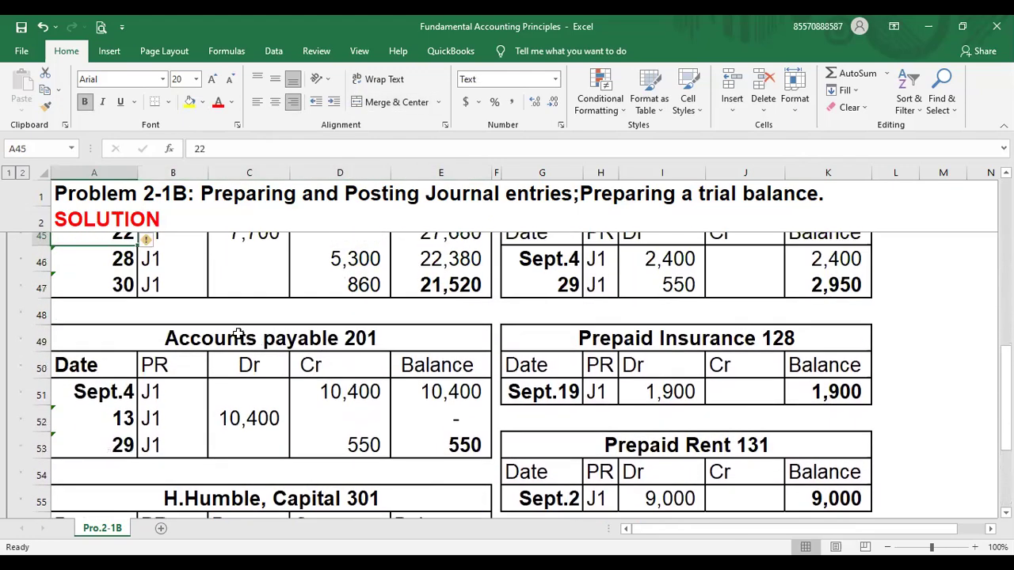
key(Up)
key(Up)
key(Up)
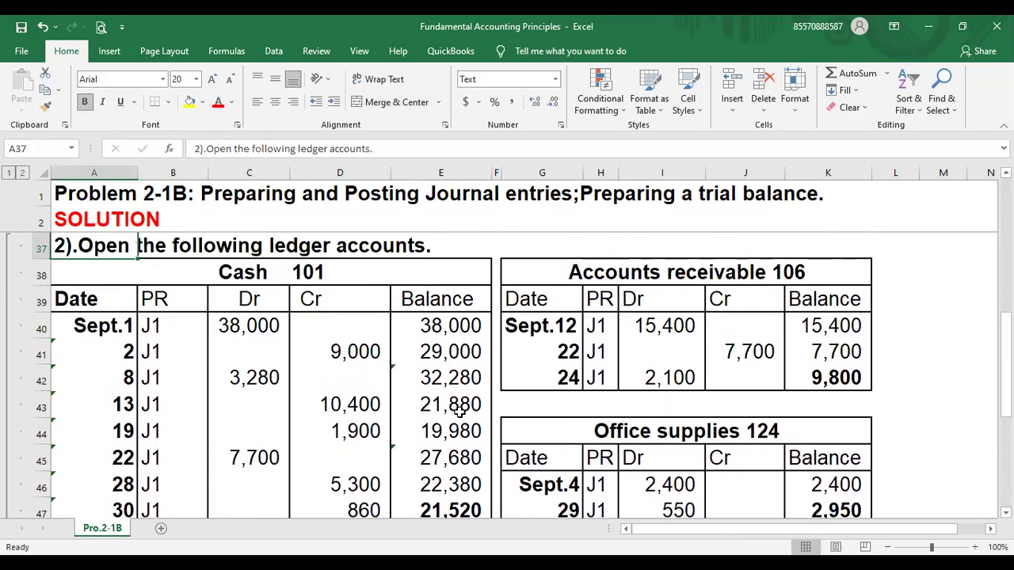
Look through all ledger accounts again, from the part 2 heading to the rows below Services revenue 401
key(Down)
key(Down)
key(Down)
key(Down)
key(Down)
key(Down)
key(Down)
key(Down)
key(Down)
key(Down)
key(Down)
key(Down)
key(Down)
key(Down)
key(Down)
key(Down)
key(Down)
key(Down)
key(Down)
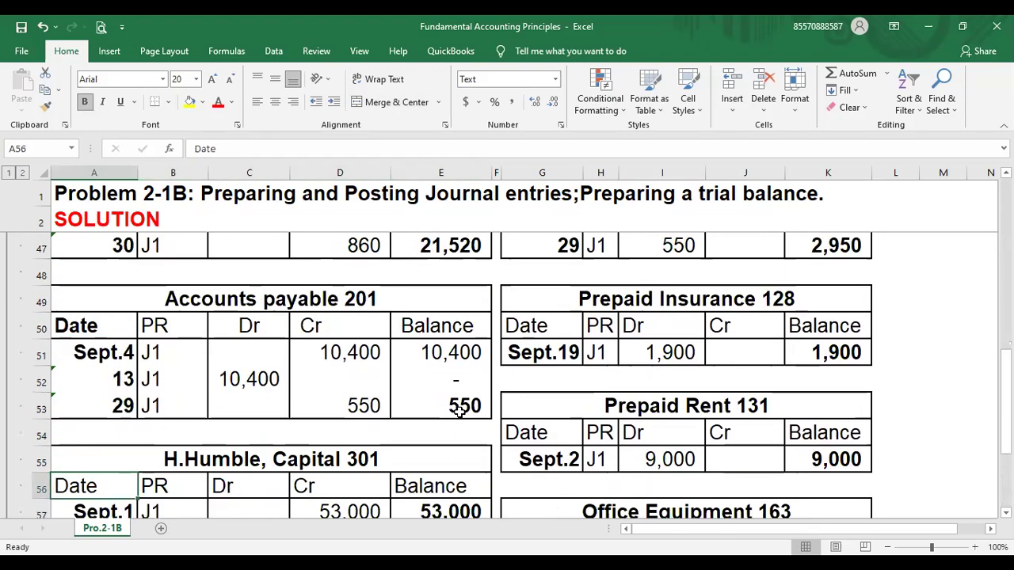
key(Down)
key(Down)
key(Down)
key(Down)
key(Down)
key(Down)
key(Down)
key(Down)
key(Down)
key(Down)
key(Down)
key(Down)
key(Down)
key(Down)
key(Down)
key(Down)
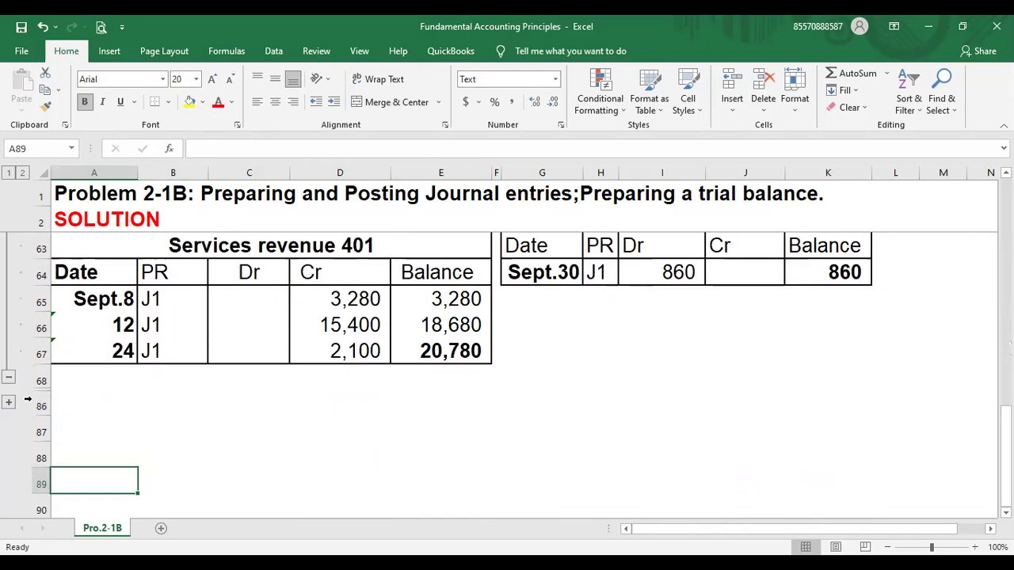
Expand the collapsed trial balance rows and widen column B to about 3.5 times its width so the account titles fit
click(8, 402)
scroll(53, 402, down, 2)
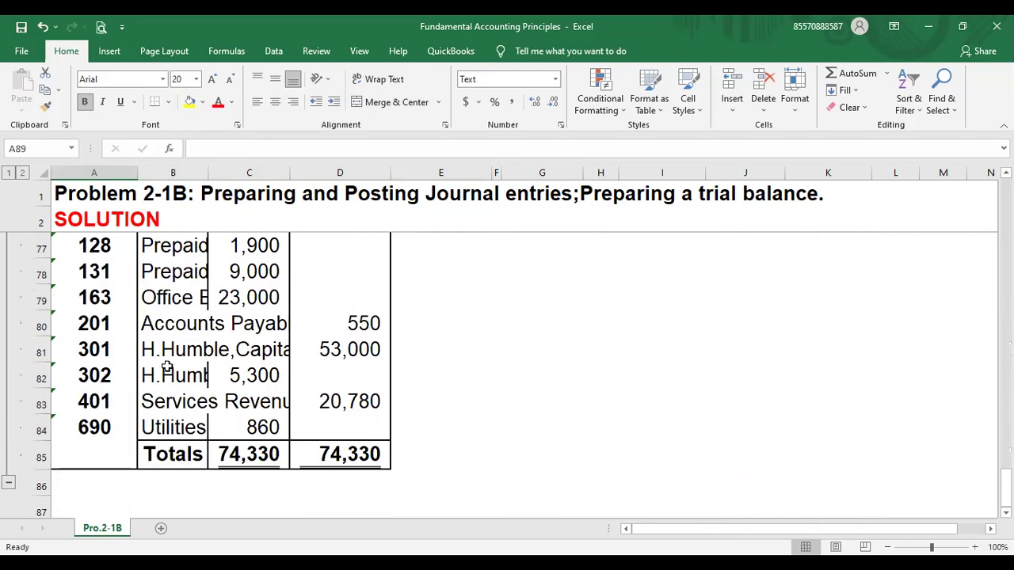
click(95, 356)
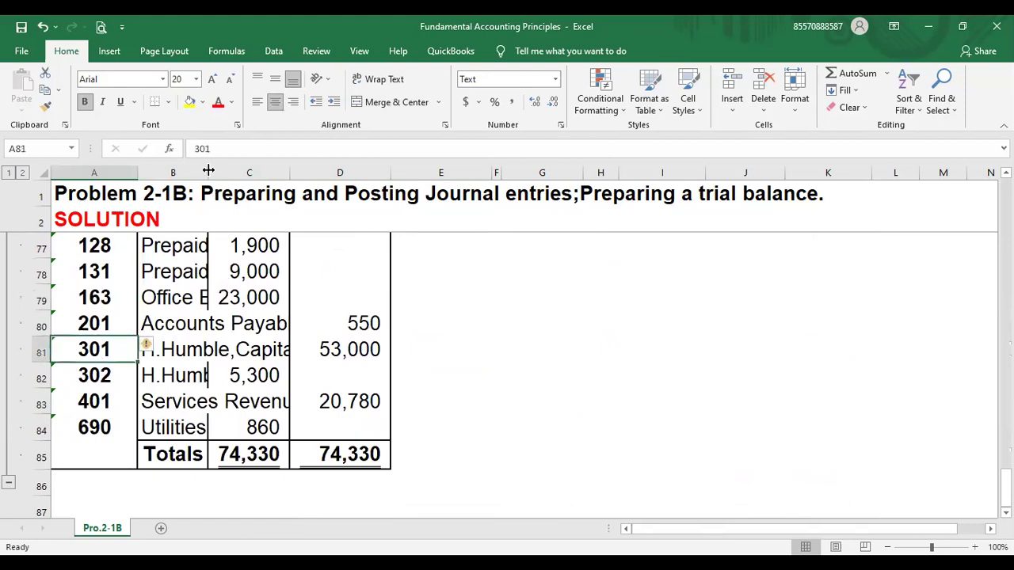
drag(208, 170, 336, 174)
click(341, 181)
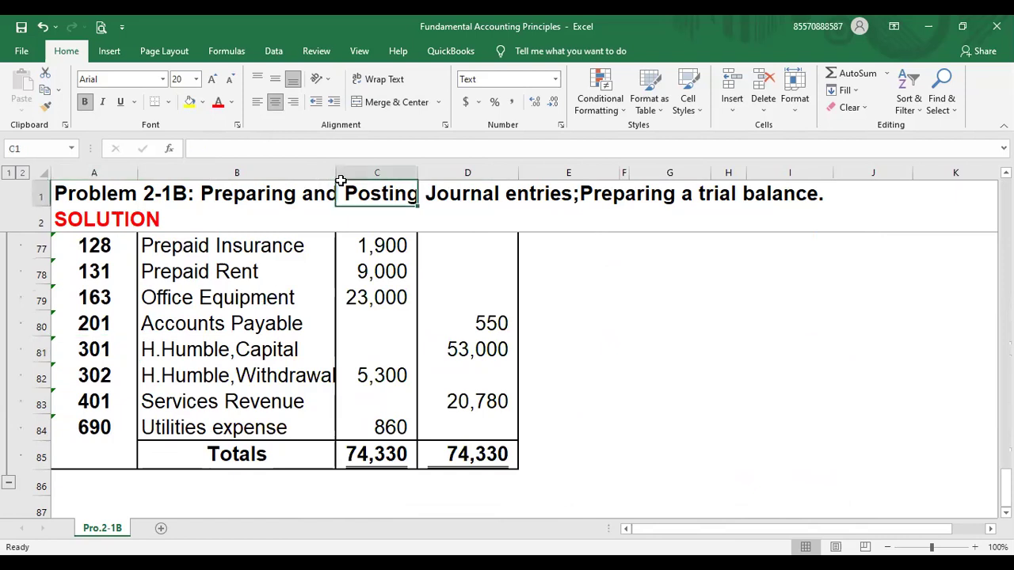
drag(336, 171, 389, 172)
Examine the part 3 heading, the three-line trial balance title and the first account rows beneath it
click(85, 353)
key(Up)
key(Up)
key(Up)
key(Up)
key(Up)
key(Up)
key(Up)
key(Up)
key(Up)
key(Up)
key(Up)
key(Up)
key(Up)
key(Up)
key(Up)
key(Up)
key(Down)
key(Down)
key(Down)
key(Down)
key(Down)
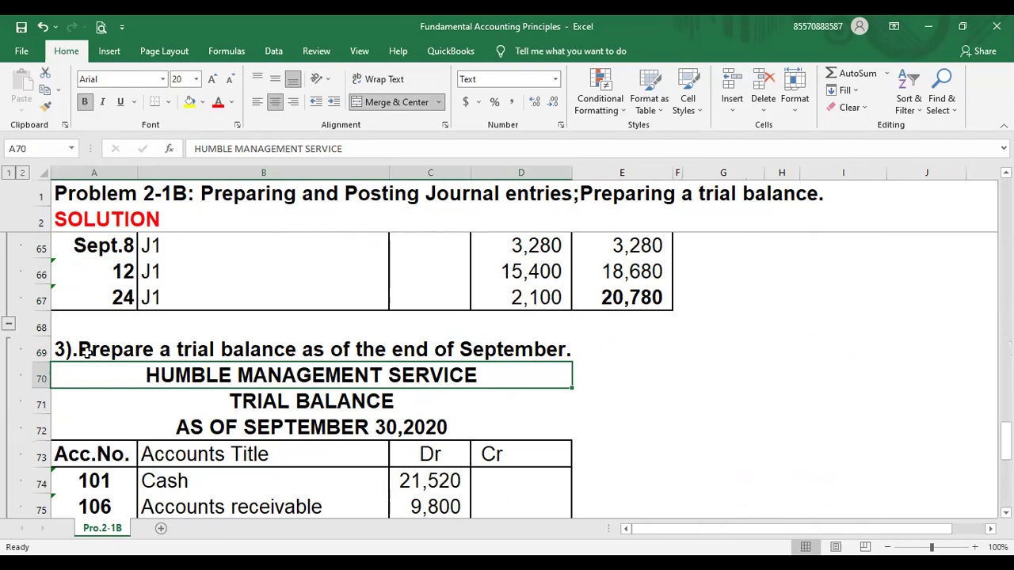
key(Down)
key(Down)
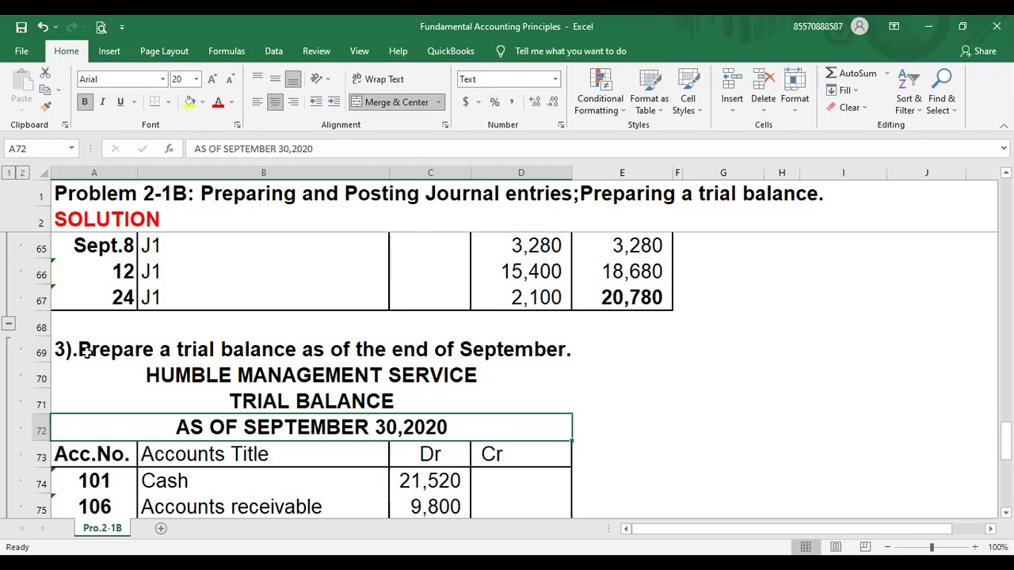
key(Down)
key(Down)
key(Down)
key(Down)
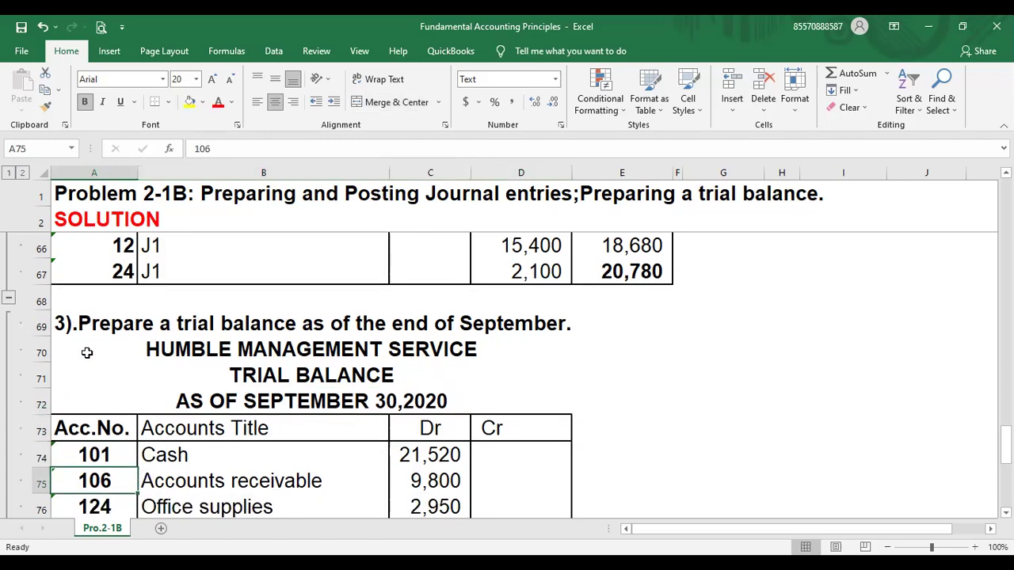
Make the Accounts Title, Dr and Cr headers of the trial balance, B73:D73, bold
key(Up)
key(Up)
key(Up)
key(Right)
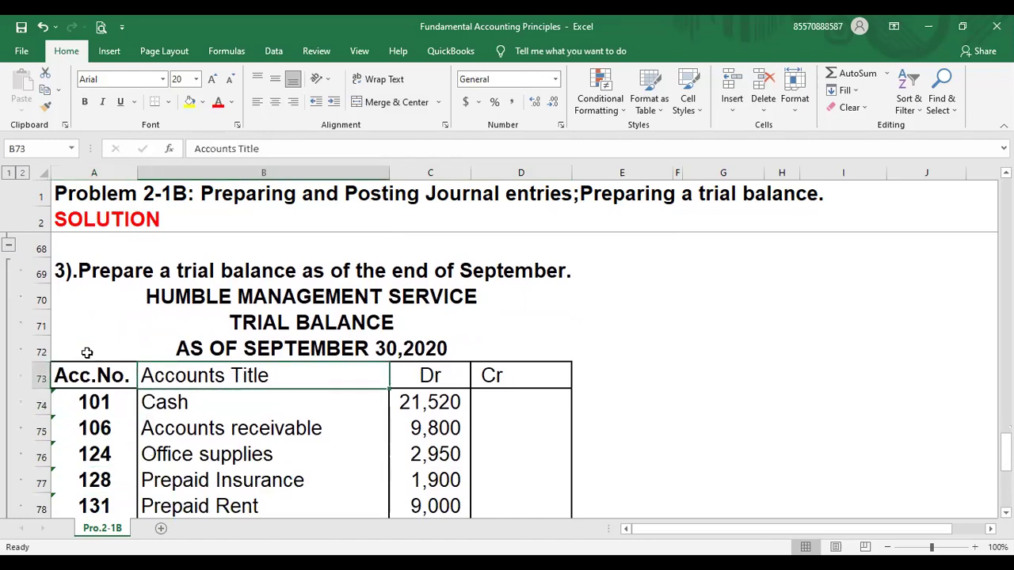
key(shift+Right)
key(shift+Right)
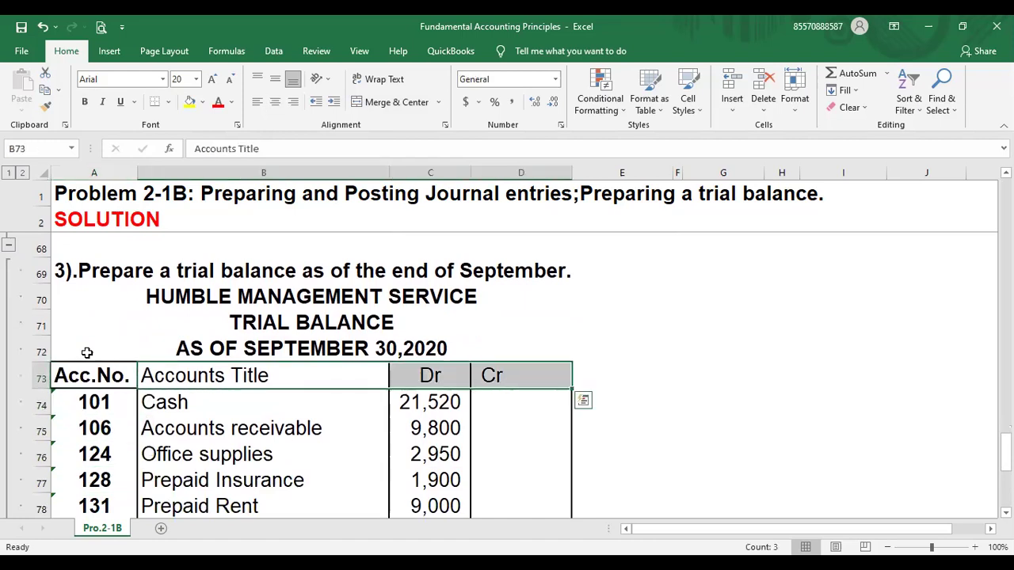
key(ctrl+b)
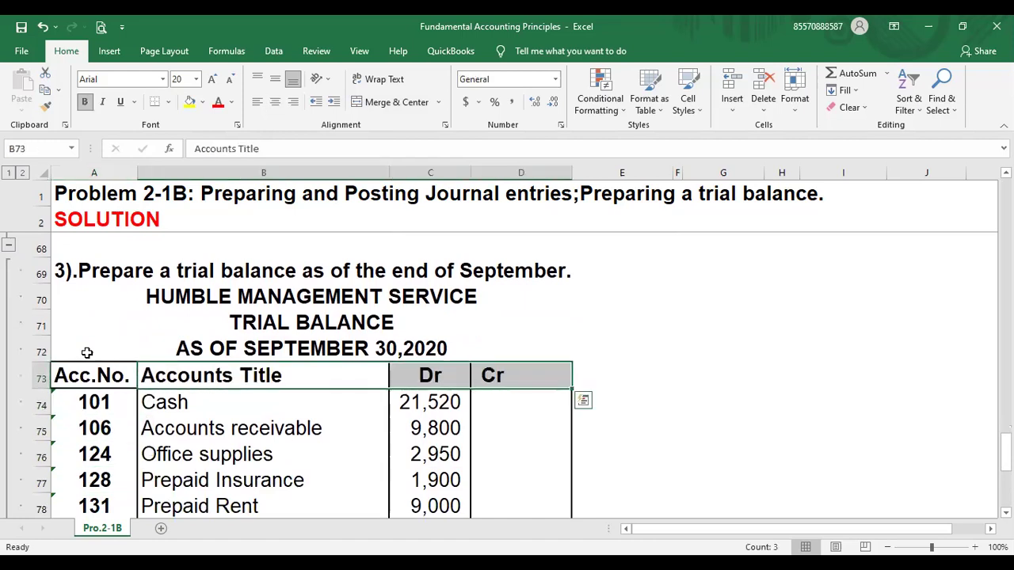
Go over the trial balance column headers and the account numbers from Cash 101 to Office Equipment 163
click(105, 401)
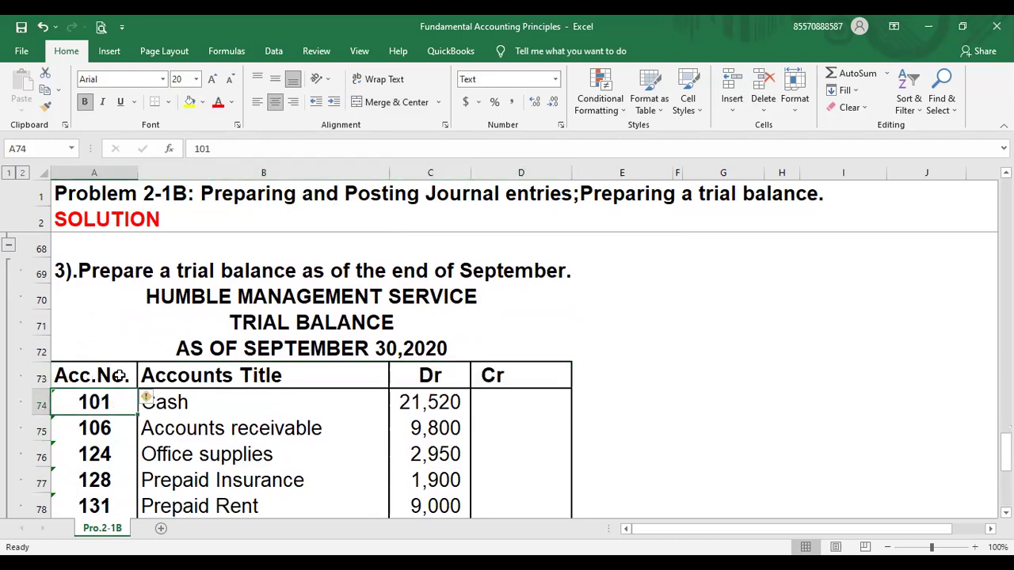
click(288, 375)
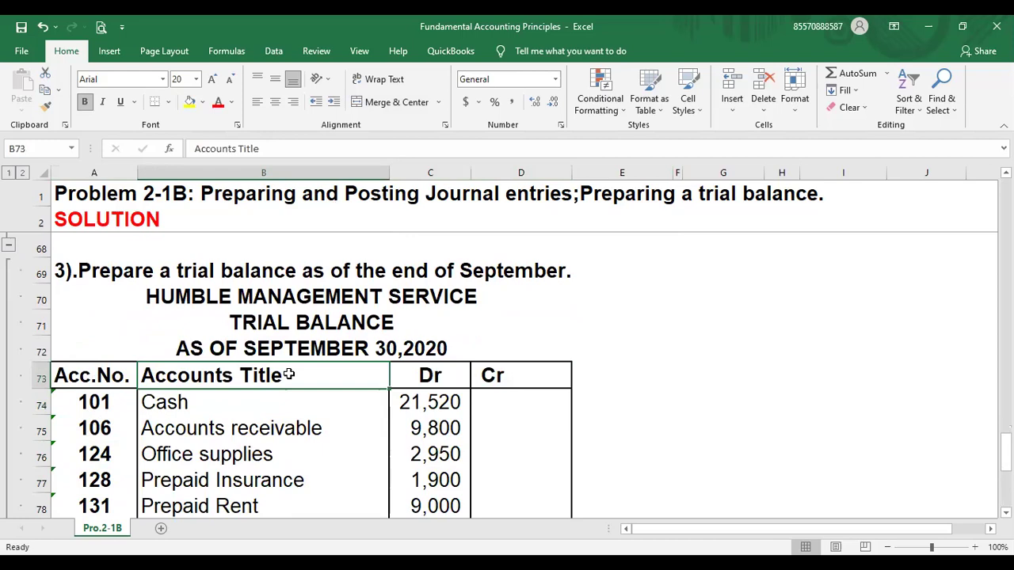
click(431, 375)
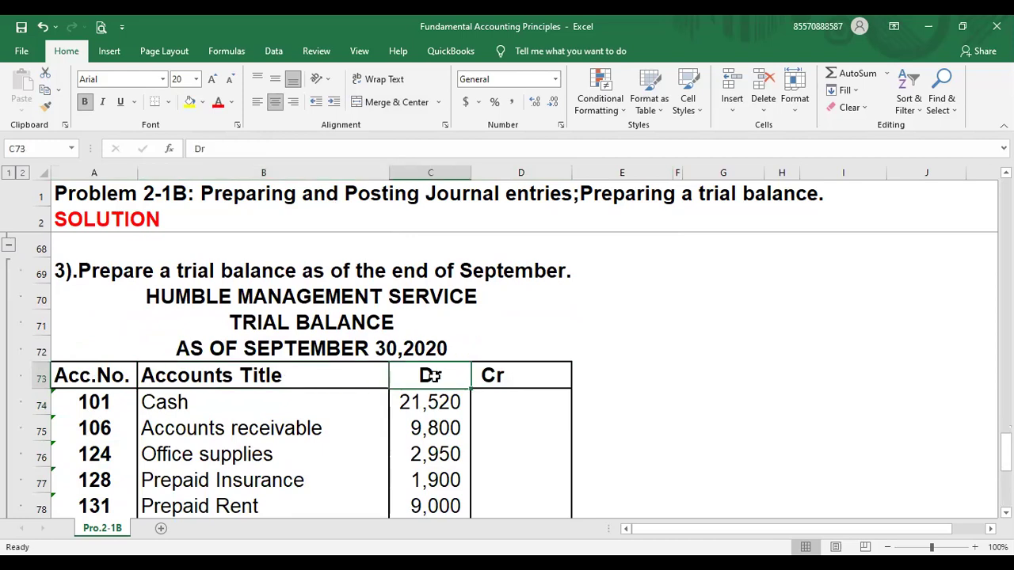
click(100, 404)
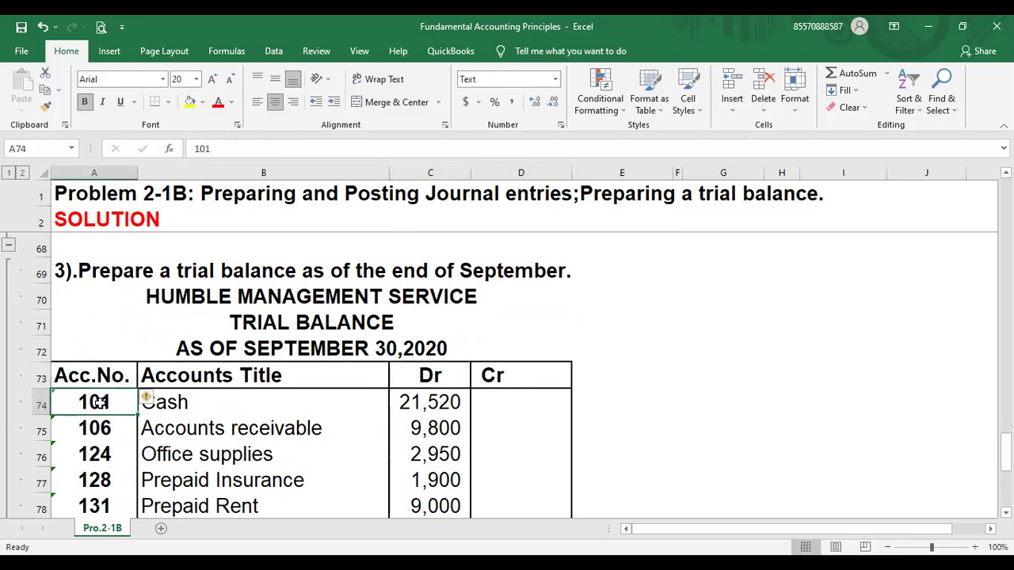
key(Down)
key(Down)
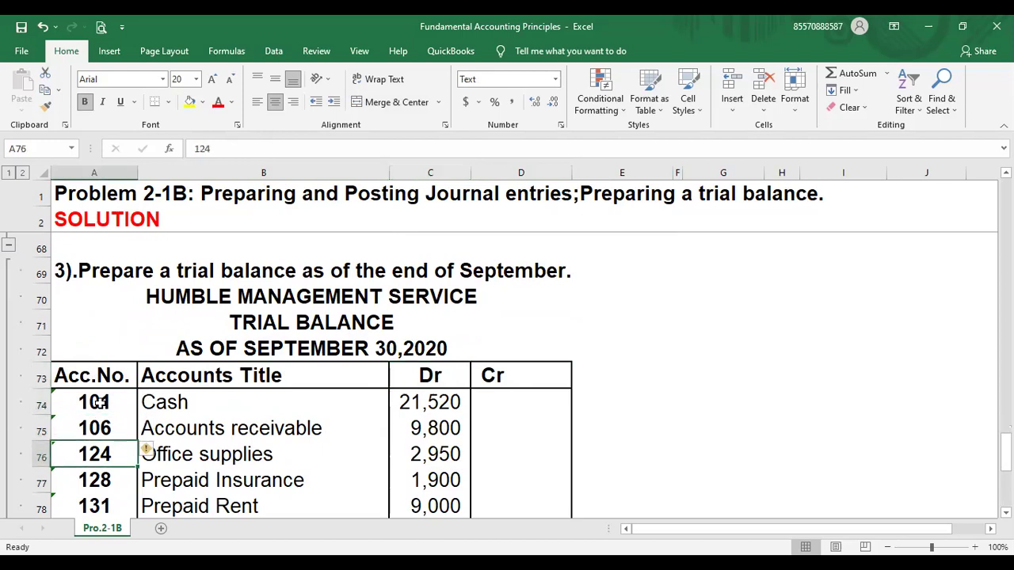
key(Down)
key(Down)
key(Down)
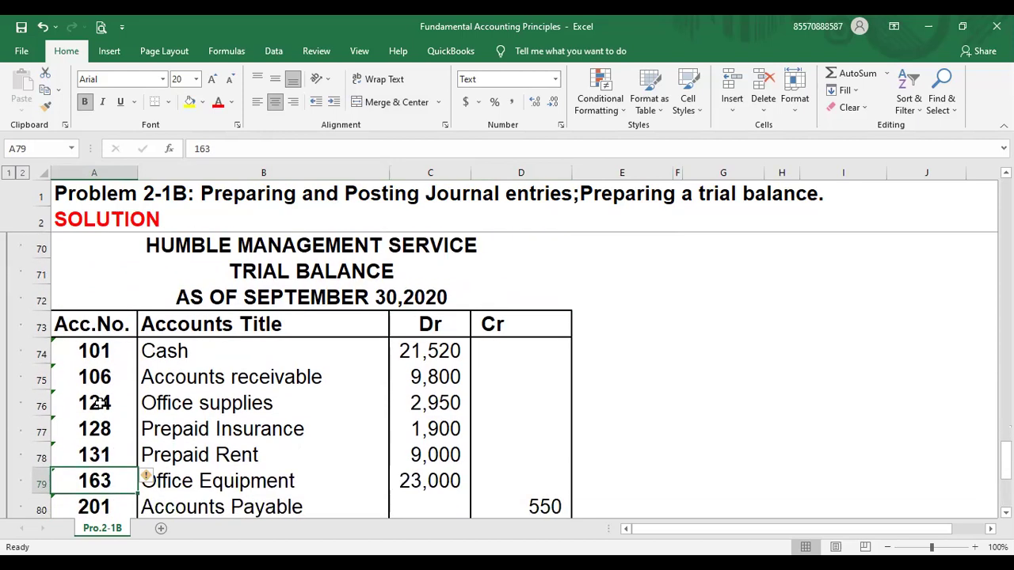
Select the asset rows from Cash to Office Equipment, A74:C79, to examine their debit balances
key(shift+Up)
key(shift+Up)
key(shift+Up)
key(shift+Up)
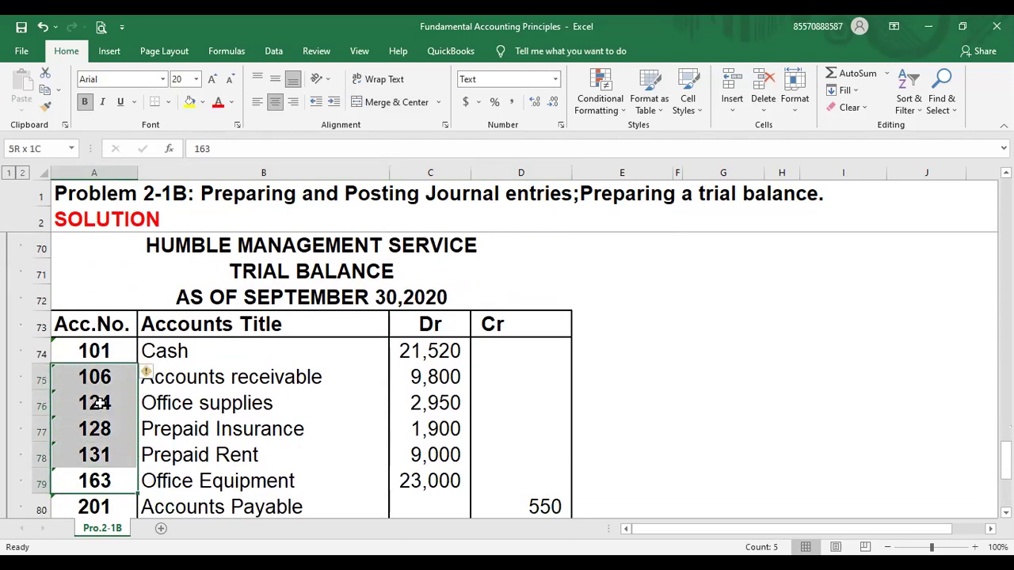
key(shift+Up)
key(shift+Right)
key(shift+Right)
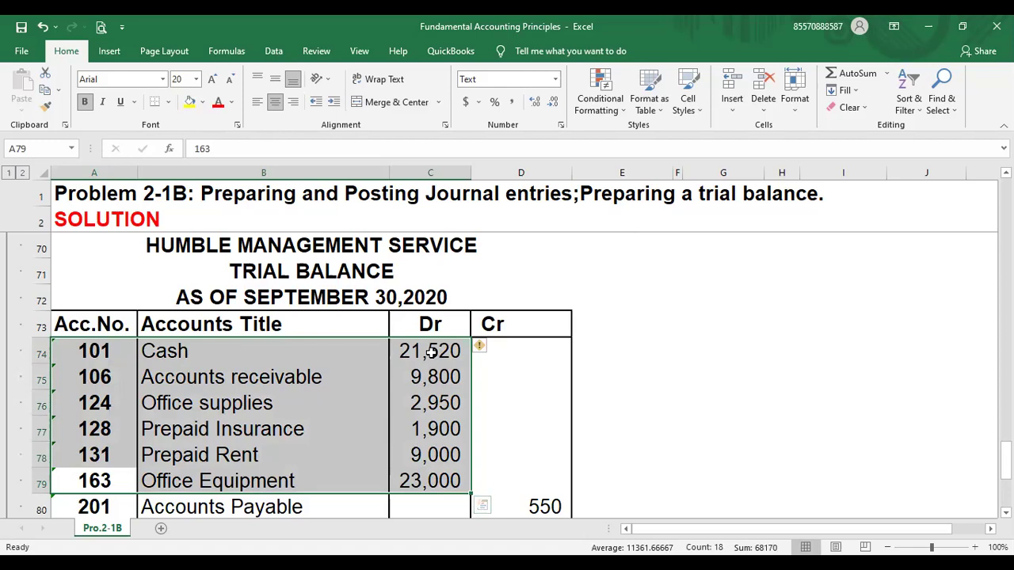
Check the Accounts Payable, capital and withdrawals balances in the trial balance, and go down past the Totals row
key(Down)
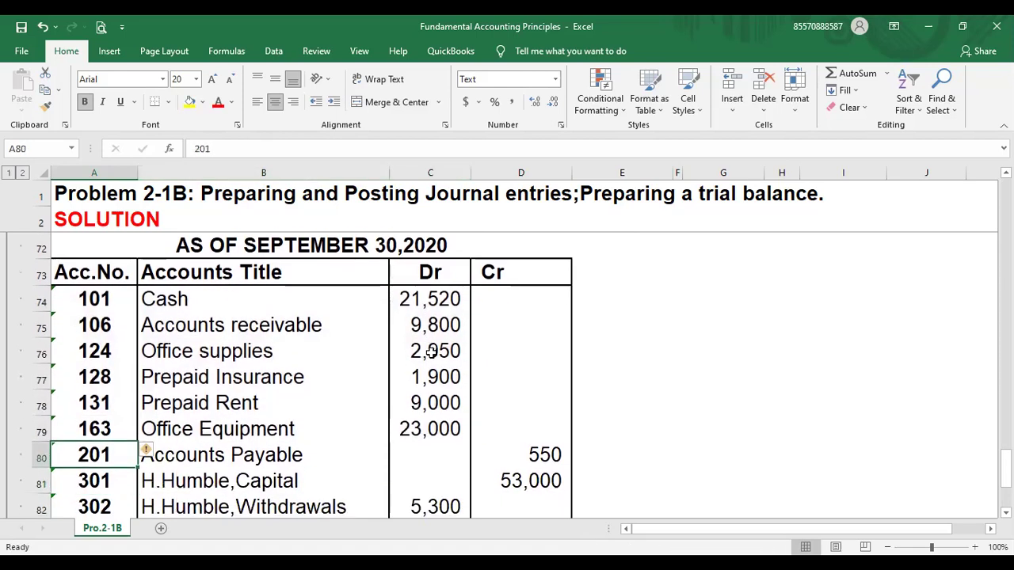
key(Right)
key(Right)
key(Right)
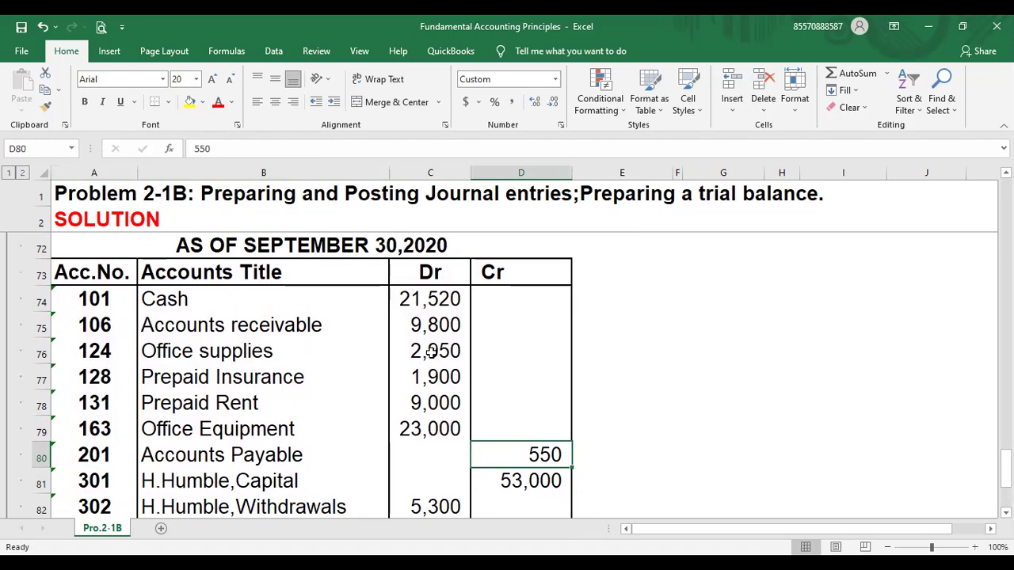
click(97, 481)
scroll(97, 482, down, 1)
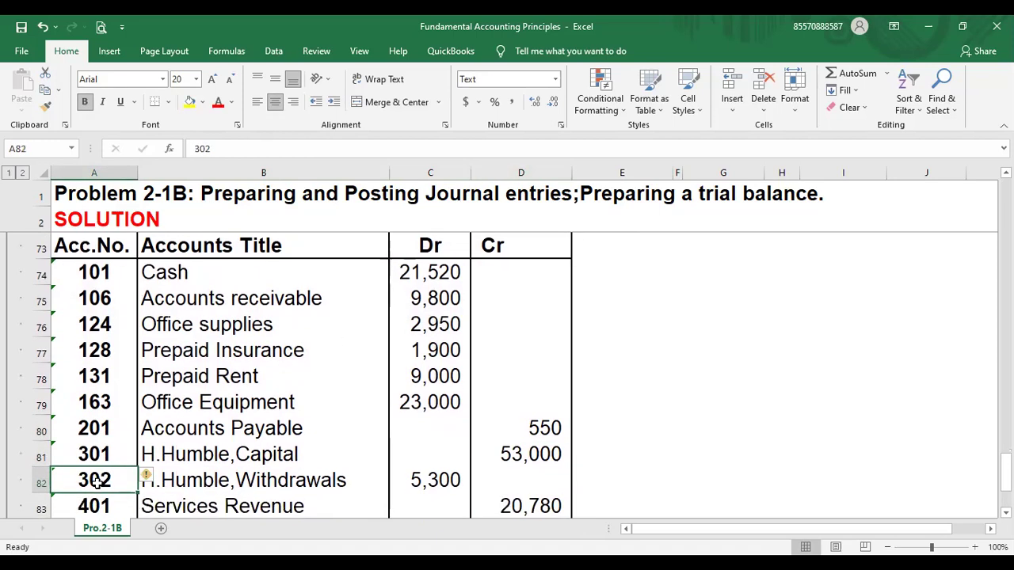
click(97, 482)
key(Up)
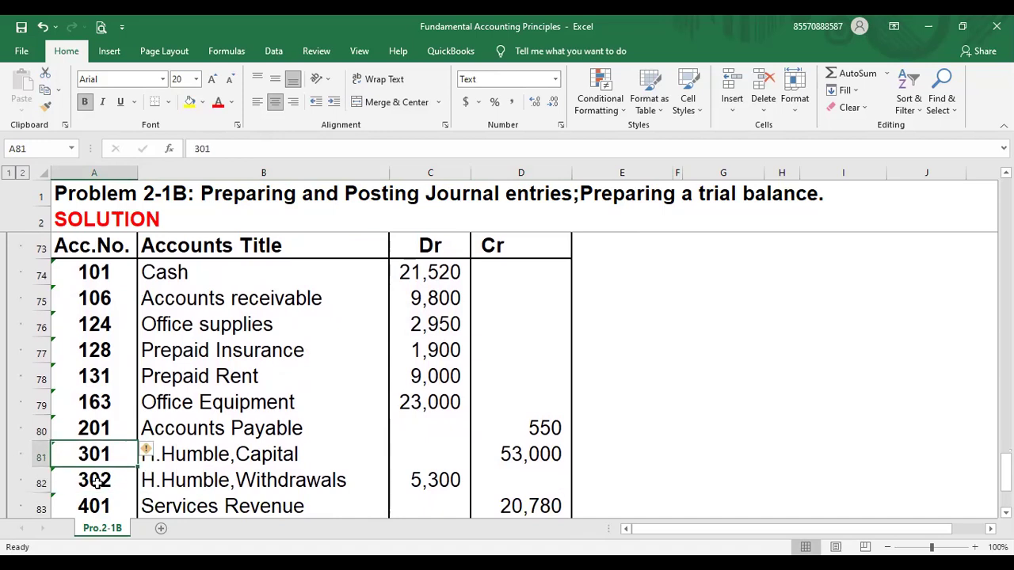
key(Right)
key(Right)
key(Right)
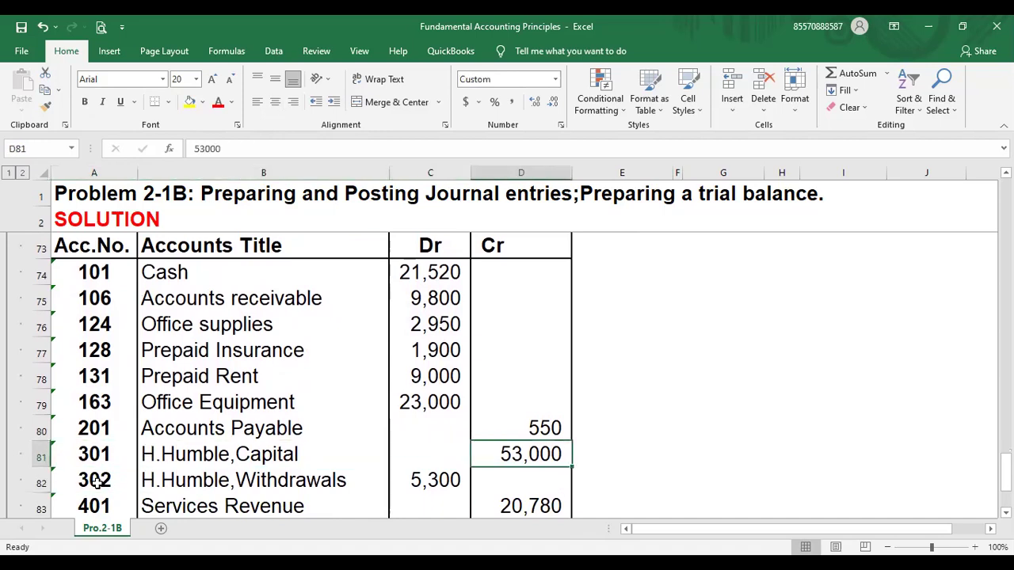
key(Down)
key(Left)
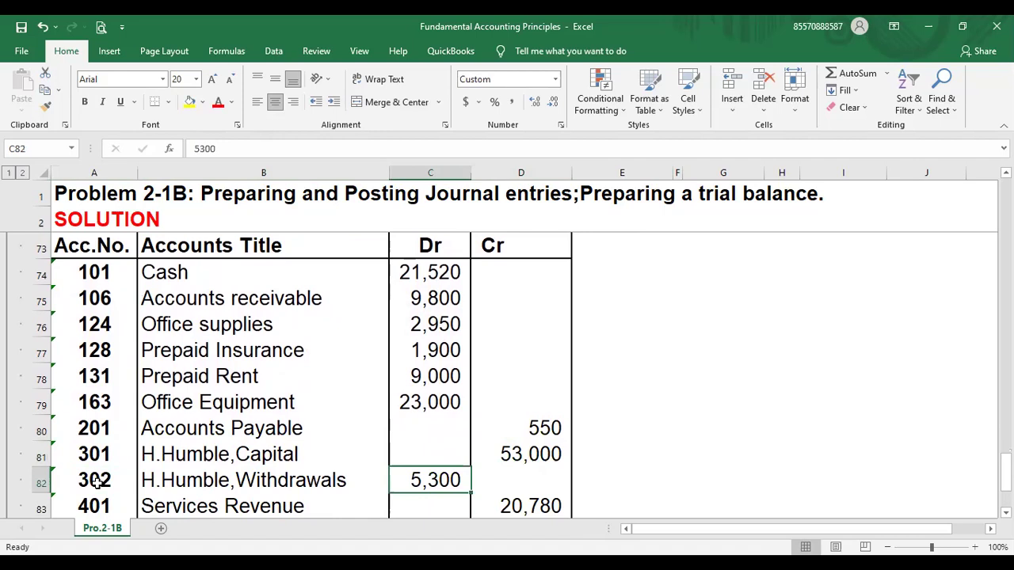
key(Down)
key(Down)
key(Down)
key(Down)
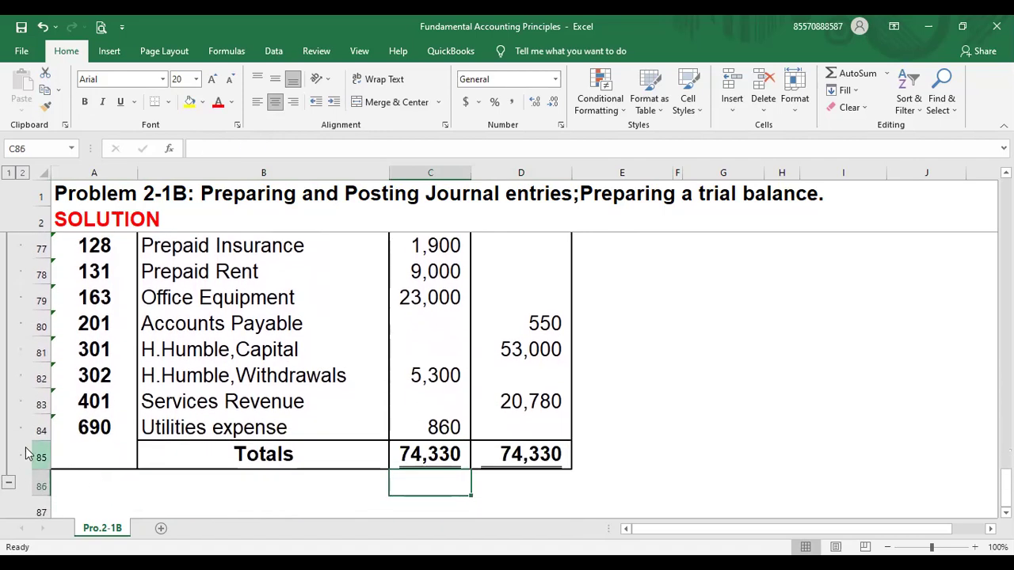
Check the Services Revenue and Utilities expense balances and compare the debit and credit totals in the trial balance
click(97, 404)
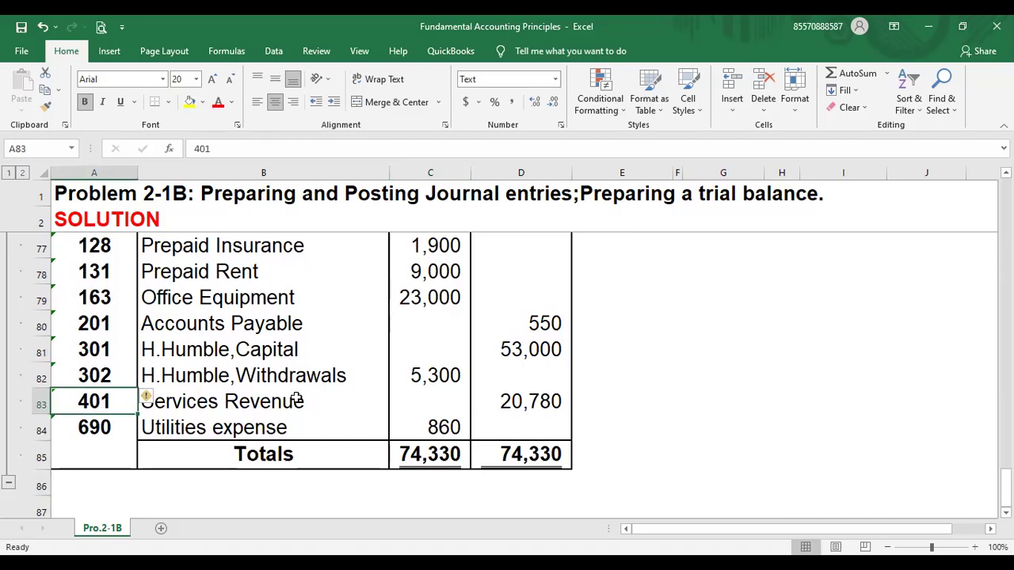
click(553, 401)
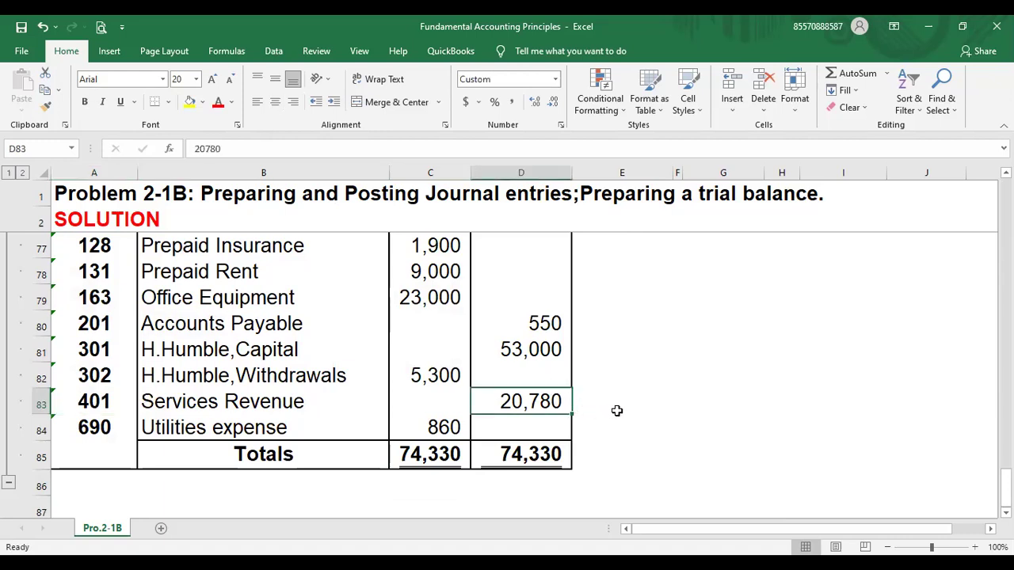
click(446, 428)
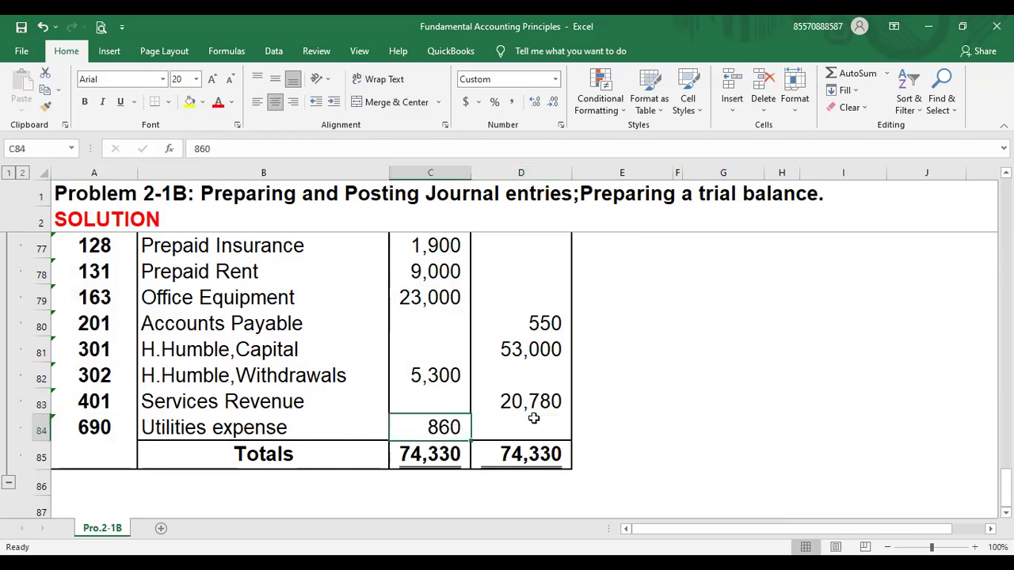
click(438, 460)
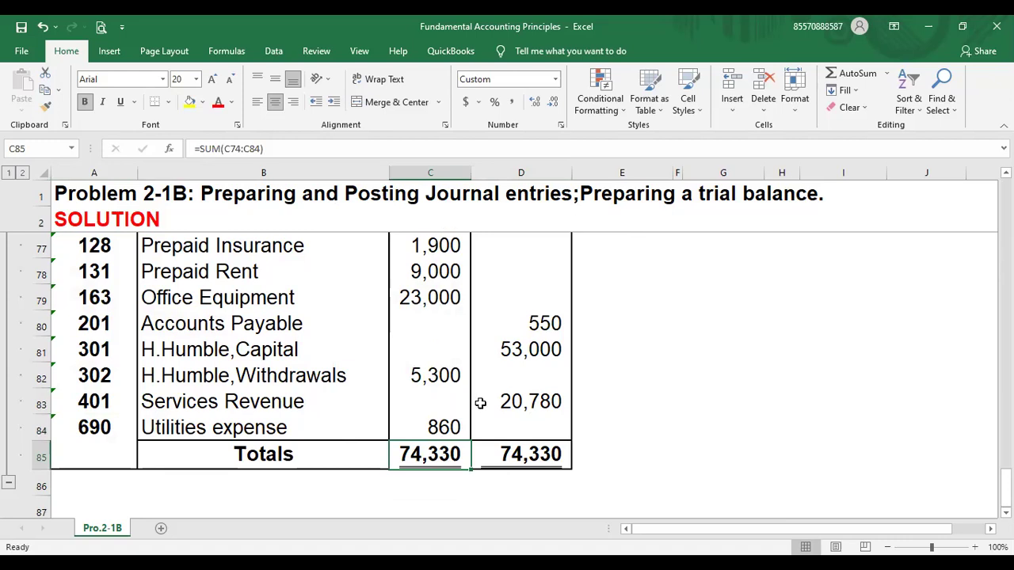
click(550, 457)
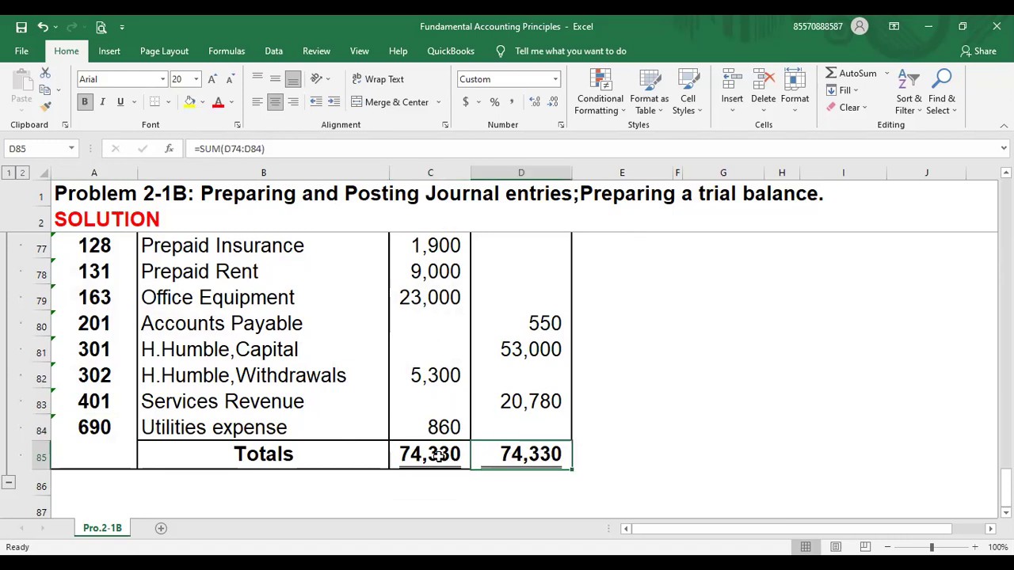
click(438, 457)
click(532, 458)
Go back up to the ledger and check the Services revenue 401 balance and the Utilities expense 690 debit
key(Up)
key(Up)
key(Up)
key(Up)
key(Up)
key(Up)
key(Up)
key(Up)
key(Up)
key(Up)
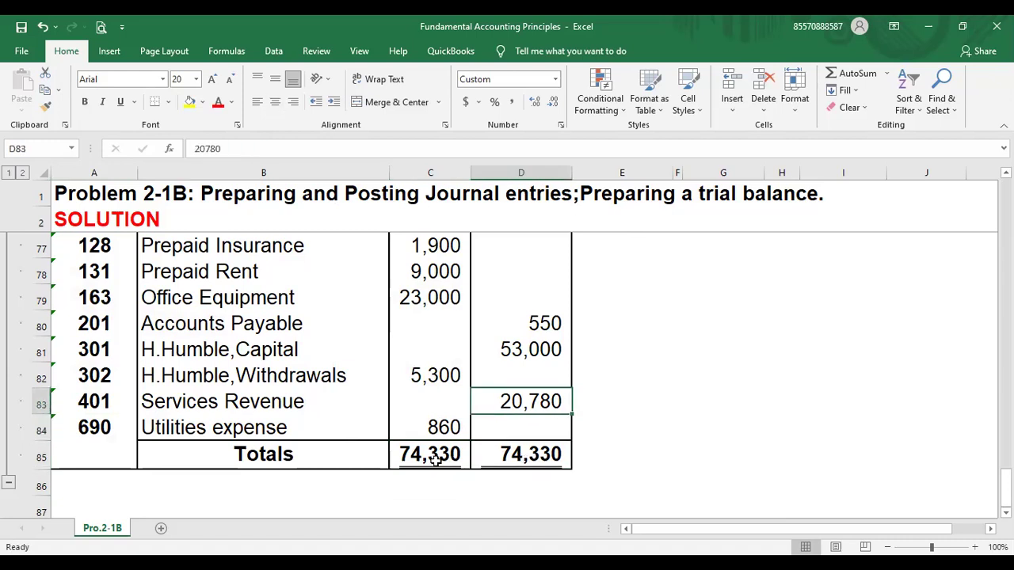
key(Up)
key(Up)
key(Up)
key(Up)
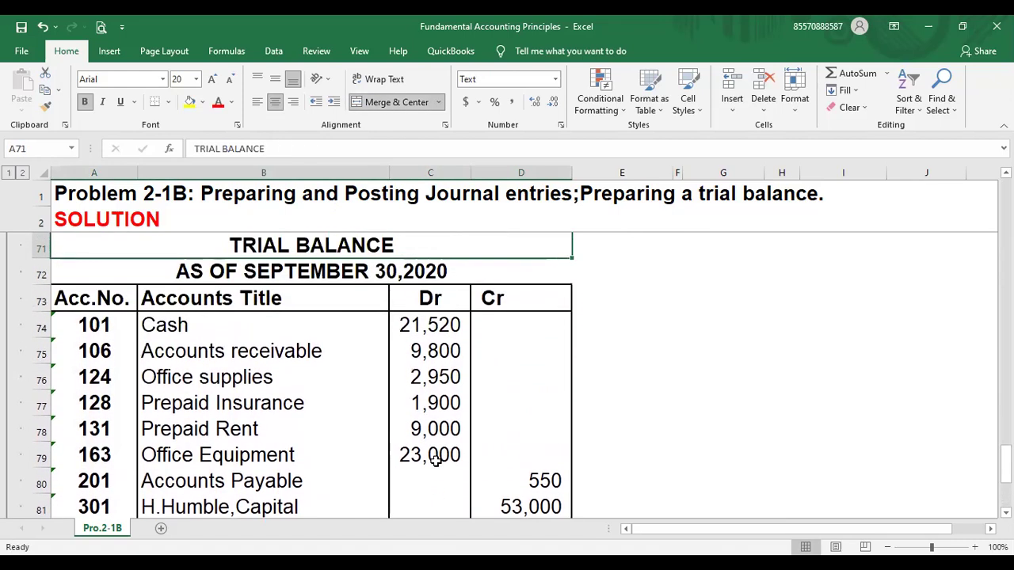
key(Up)
key(Up)
key(Up)
key(Up)
key(Up)
key(Up)
key(Up)
key(Up)
key(Up)
key(Up)
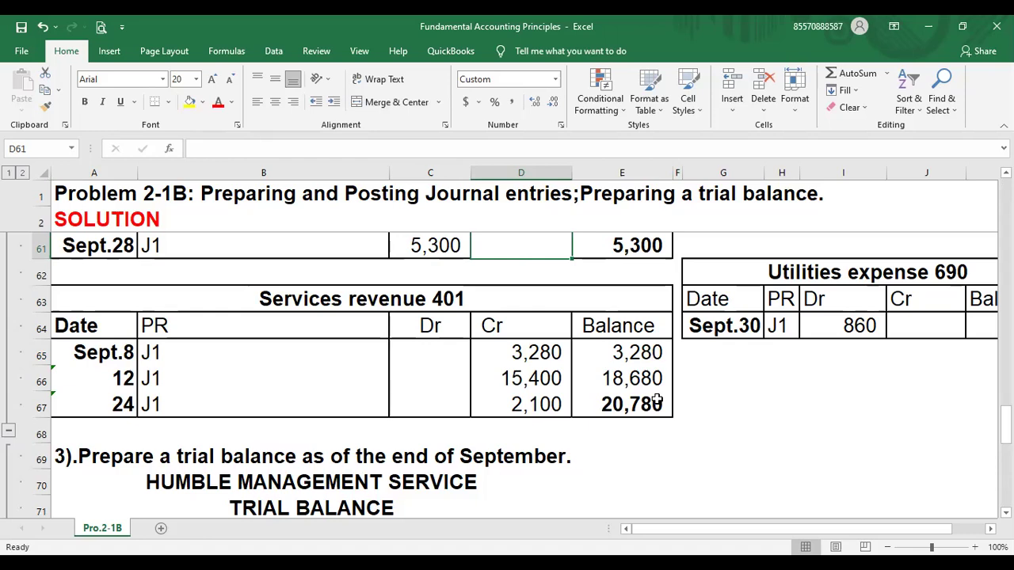
click(626, 404)
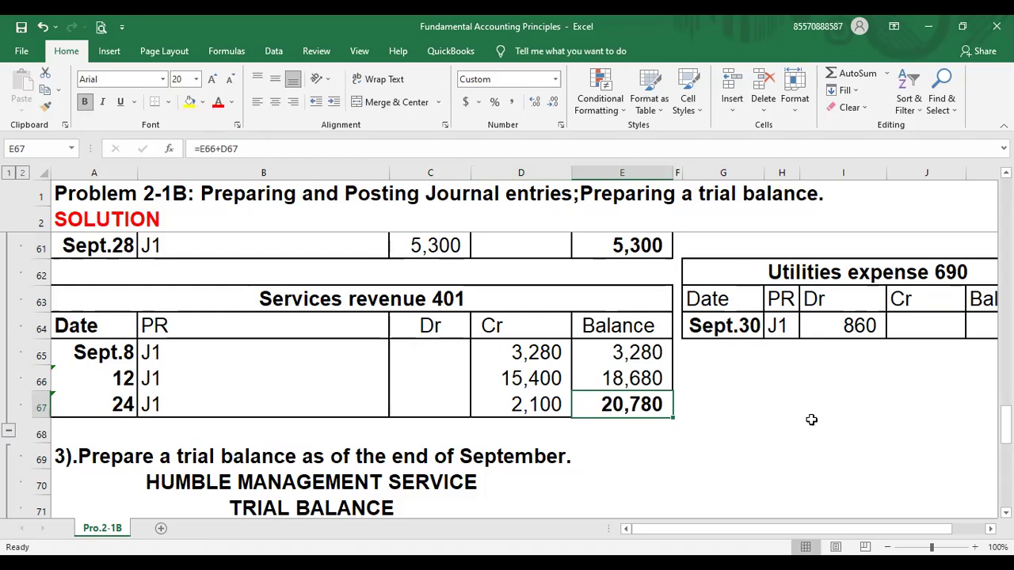
click(853, 327)
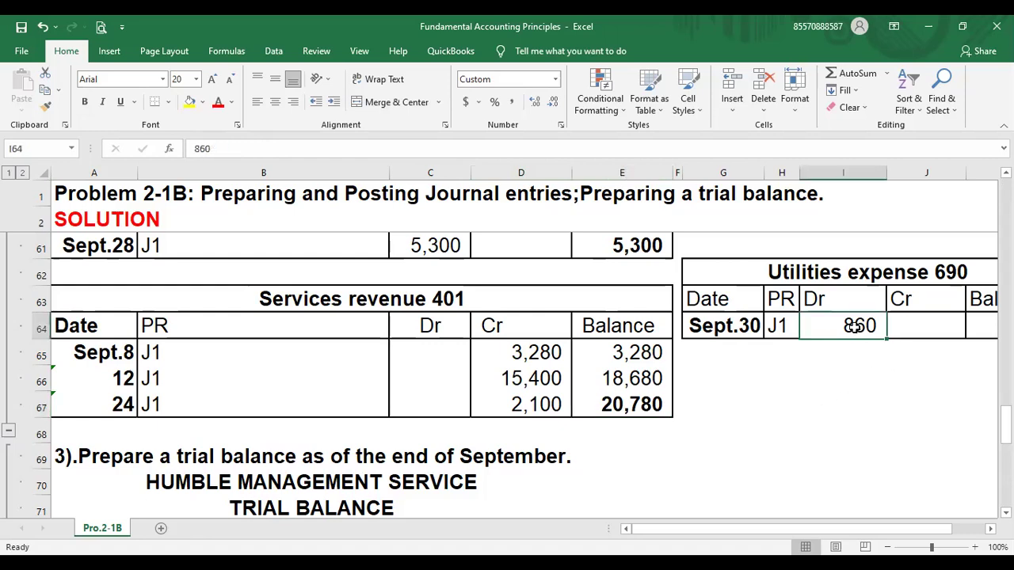
Check the ending balances of the Withdrawals 302 and Capital 301 ledger accounts
click(654, 245)
key(Up)
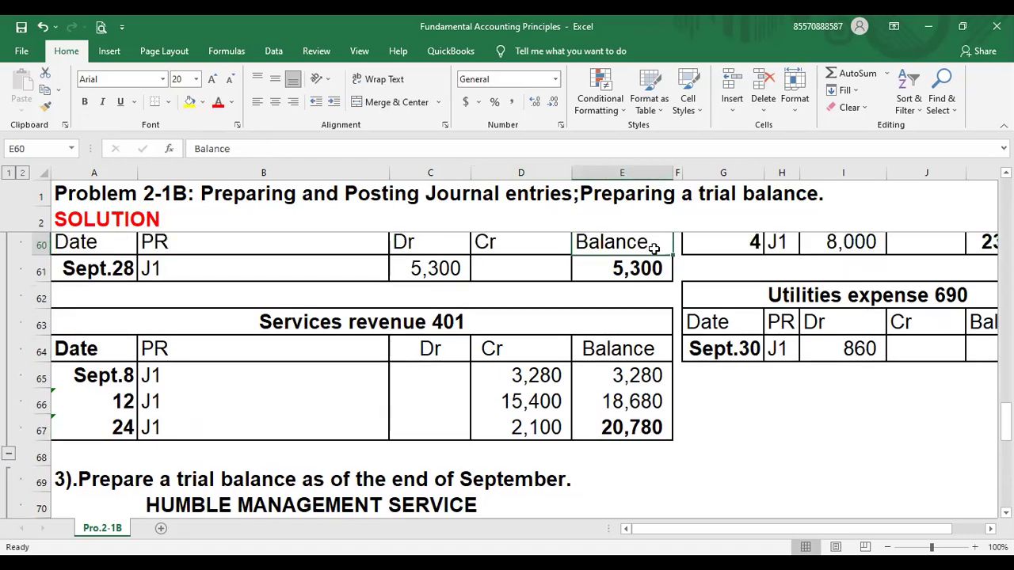
key(Up)
key(Up)
key(Up)
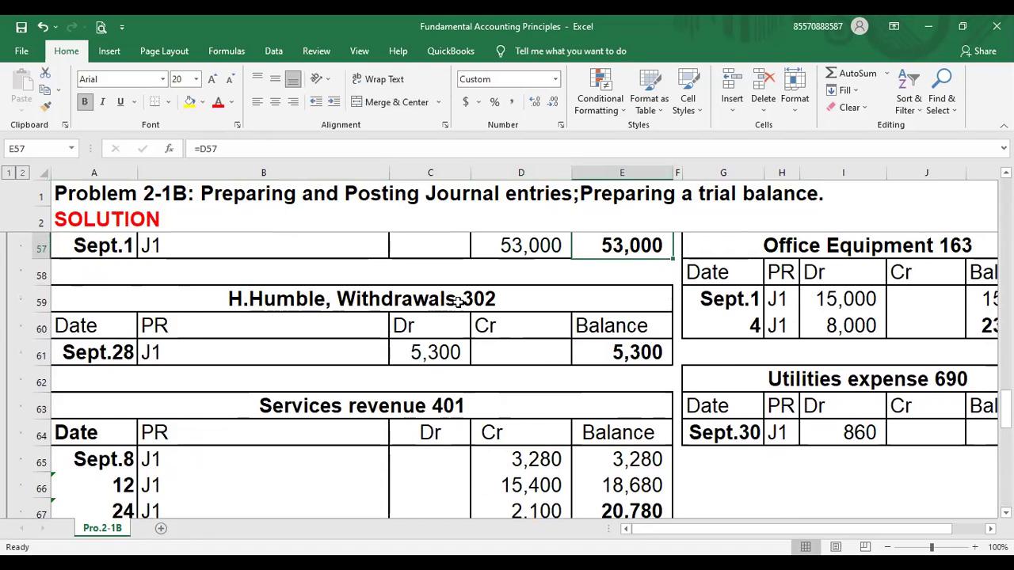
click(640, 356)
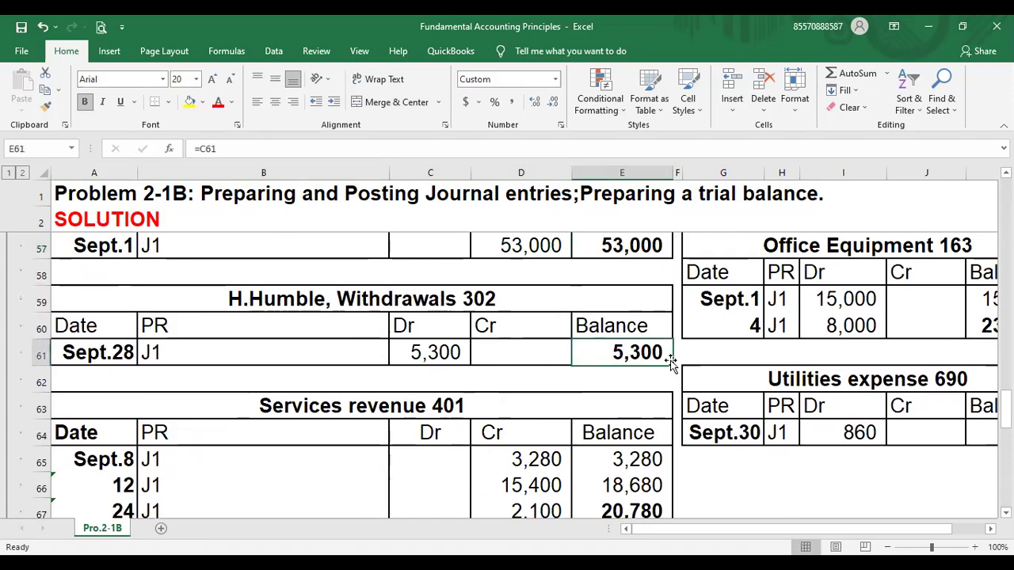
key(Up)
key(Up)
key(Up)
key(Up)
key(Up)
key(Up)
key(Up)
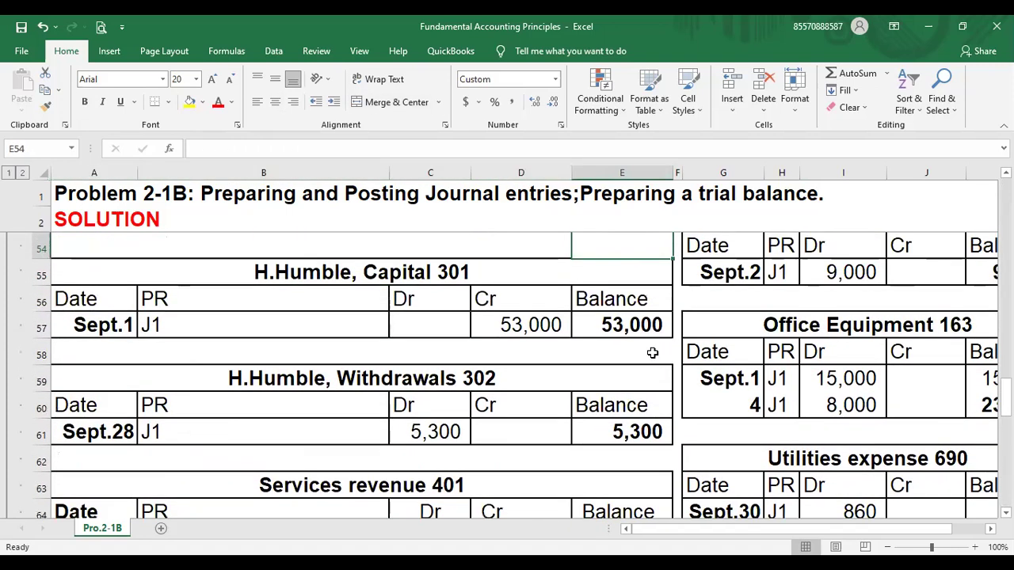
click(627, 334)
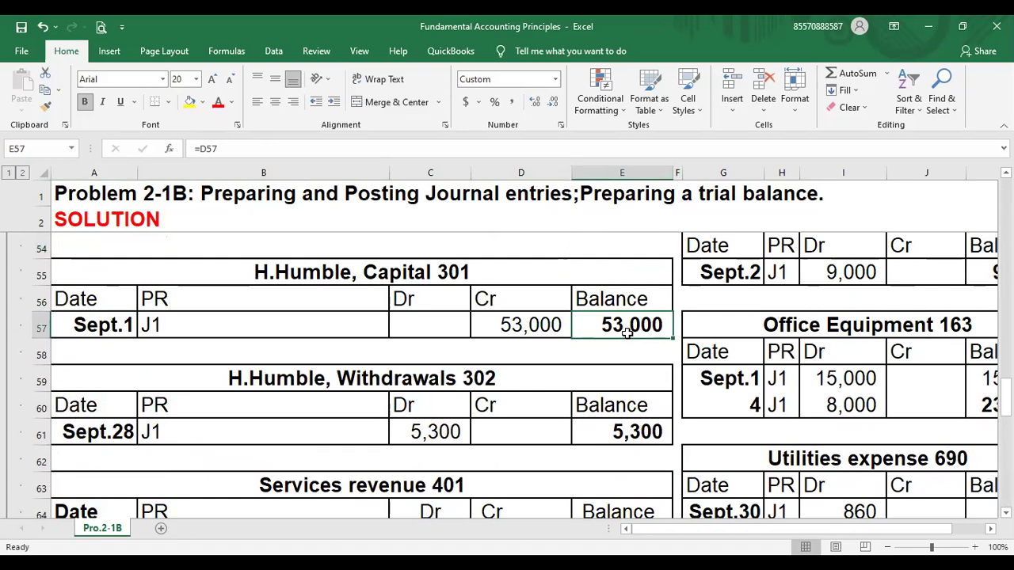
Look over the Accounts payable 201 and Cash 101 ledger accounts up to the heading of part 2
key(Up)
key(Up)
key(Up)
key(Up)
key(Up)
key(Up)
key(Up)
key(Up)
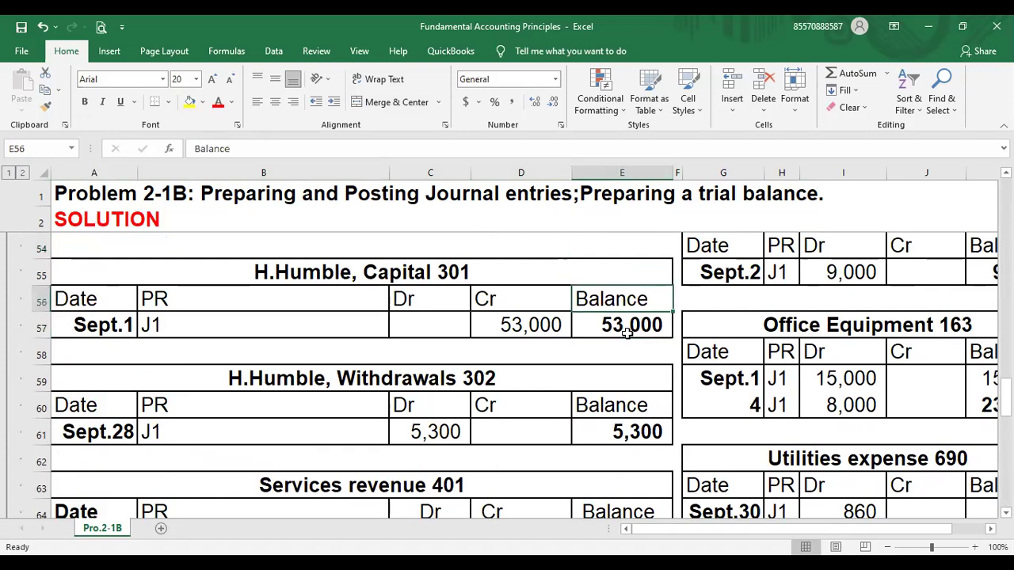
key(Up)
key(Up)
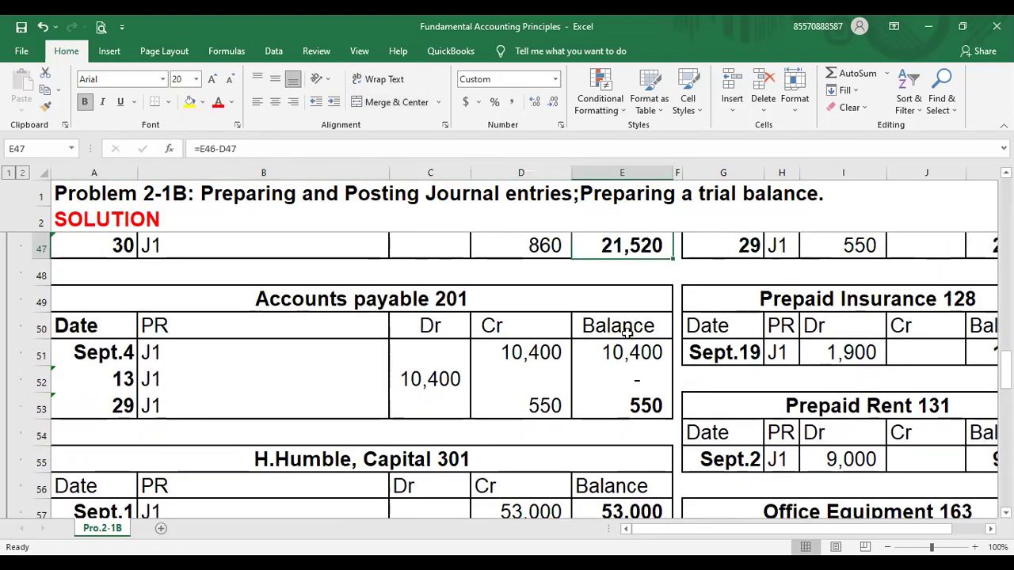
key(Up)
key(Up)
key(Up)
key(Up)
key(Up)
key(Up)
key(Up)
key(Up)
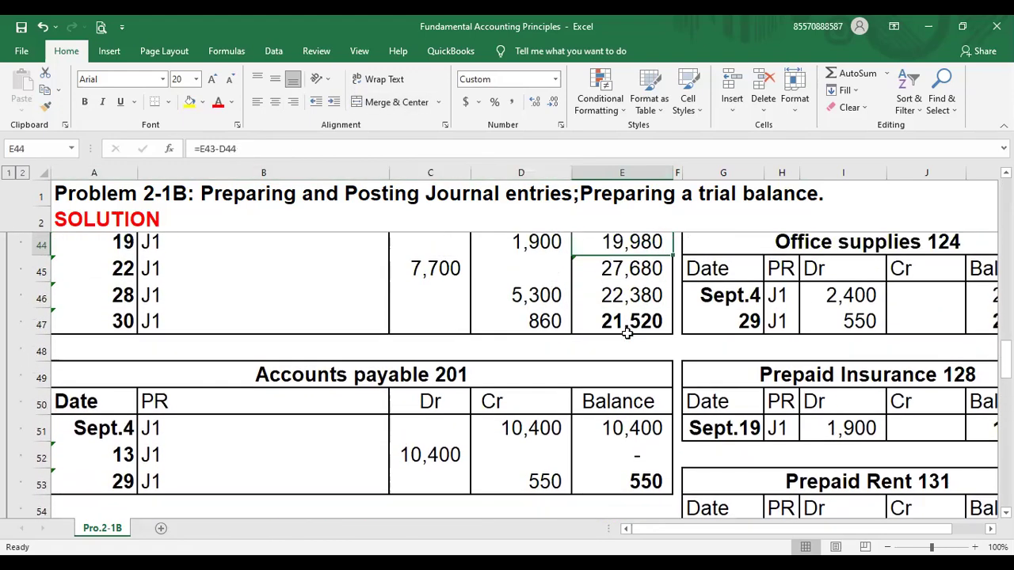
key(Up)
key(Up)
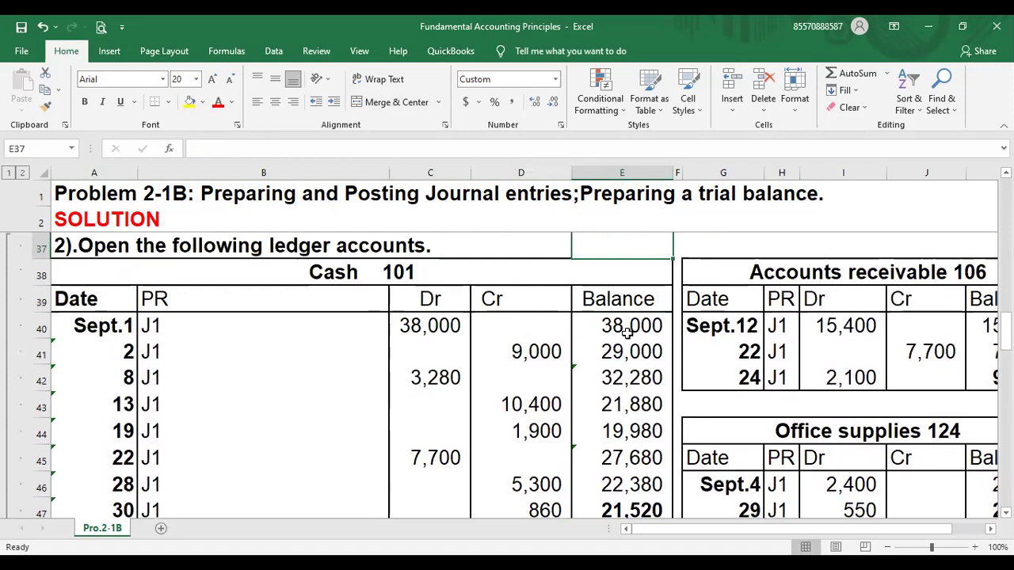
Collapse the row group of the journal entries and the row group of the ledger accounts
key(Up)
key(Up)
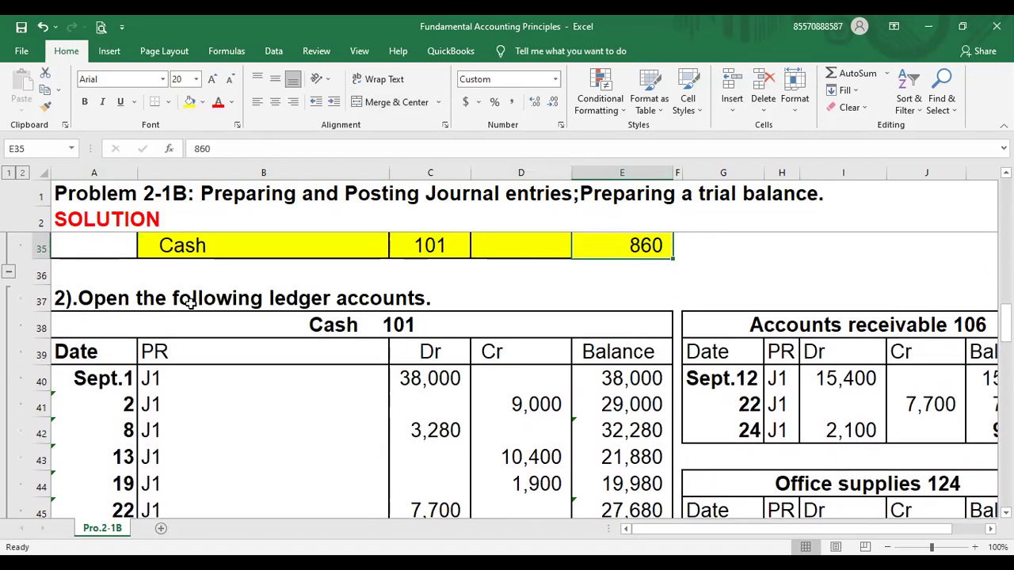
click(9, 273)
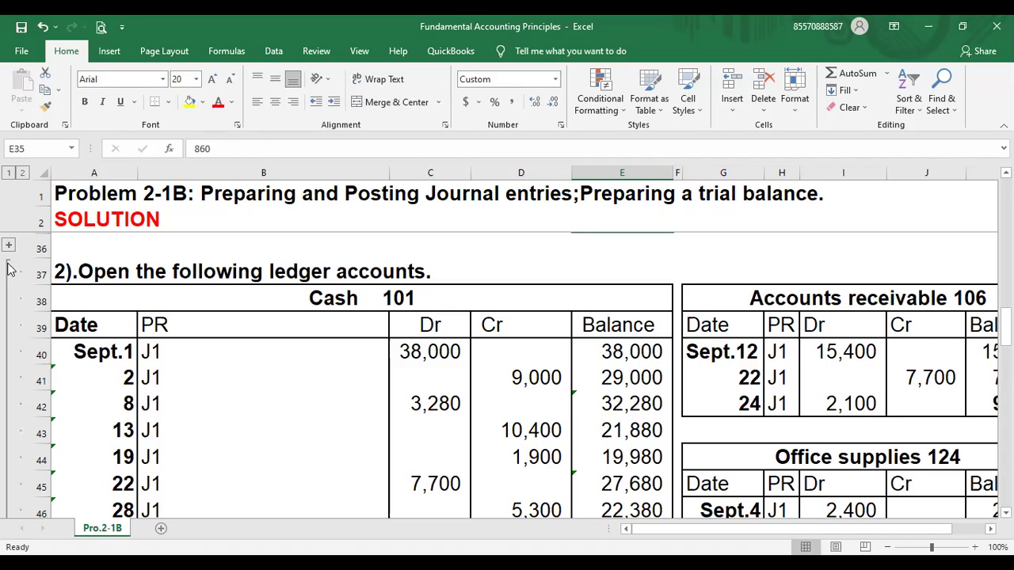
click(8, 265)
Look over the September 30, 2020 trial balance below the collapsed groups and return to the heading of part 3
key(Down)
key(Down)
key(Down)
key(Down)
key(Down)
key(Down)
key(Down)
key(Down)
key(Down)
key(Down)
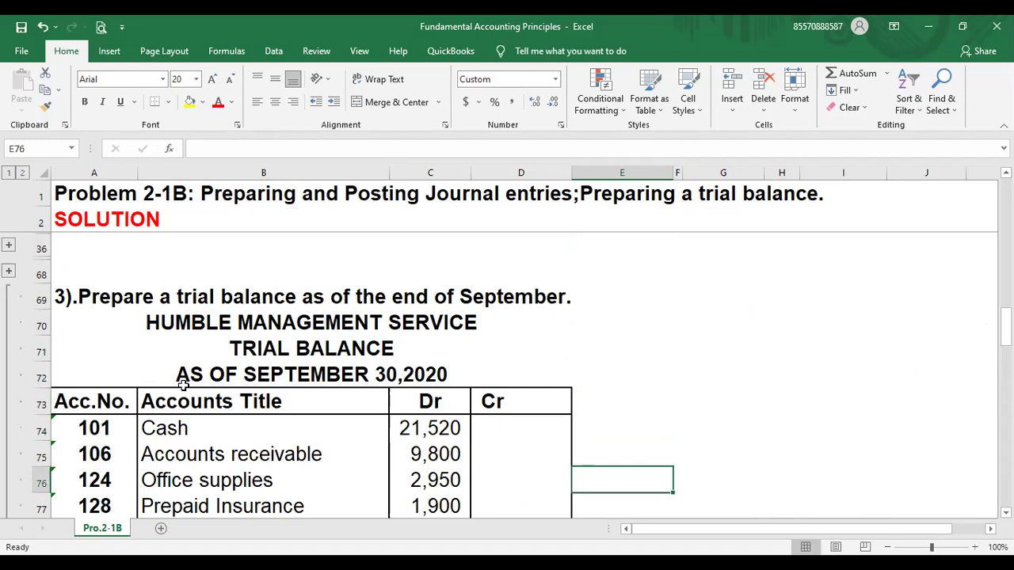
key(Down)
key(Down)
key(Down)
key(Up)
key(Up)
key(Up)
key(Up)
key(Up)
key(Up)
key(Up)
key(Up)
key(Up)
key(Up)
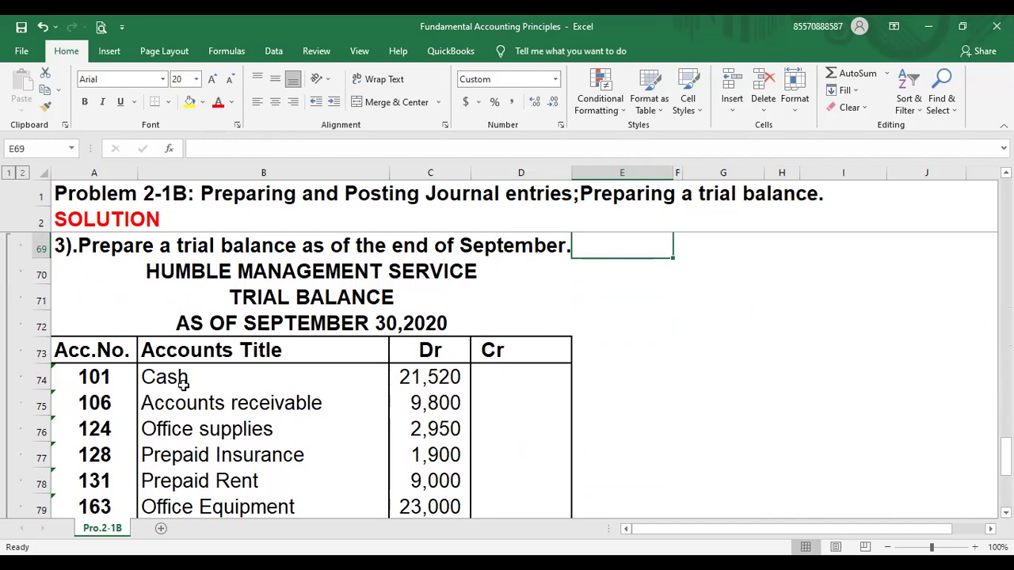
Review the trial balance from its title down through Utilities expense 690 to the Totals row
click(175, 297)
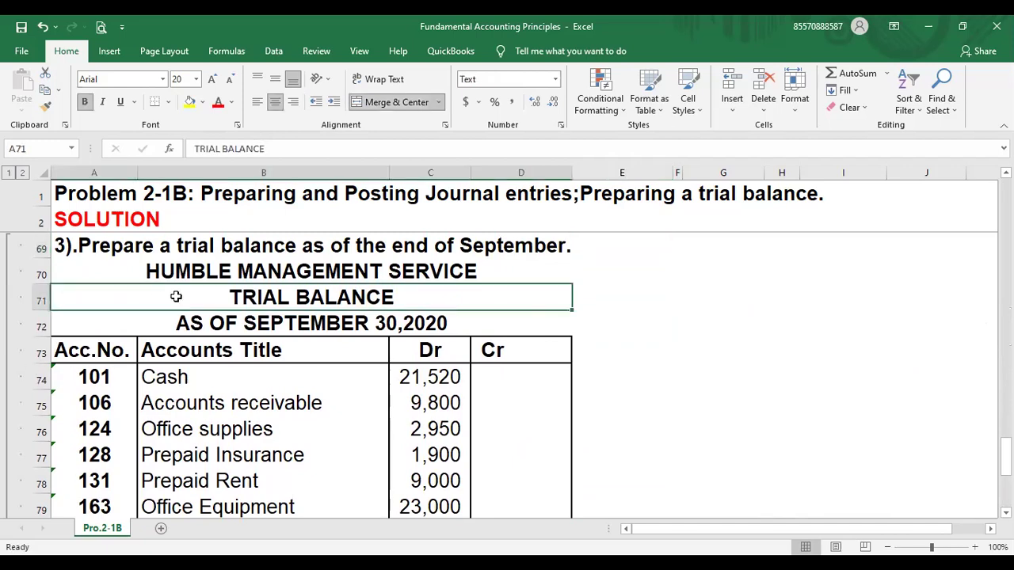
key(Down)
key(Down)
key(Down)
key(Down)
key(Down)
key(Down)
key(Down)
key(Down)
key(Down)
key(Down)
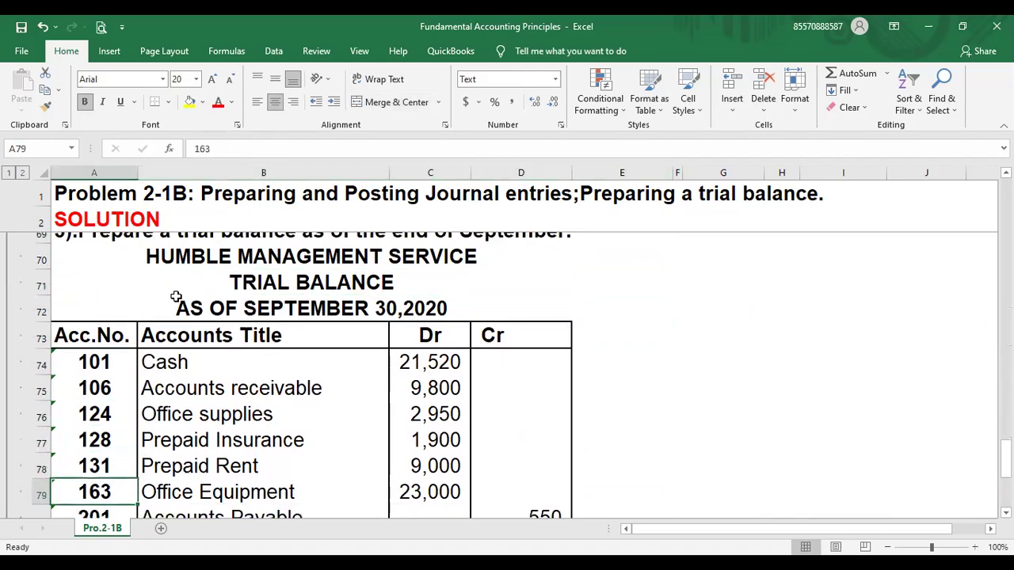
key(Down)
key(Down)
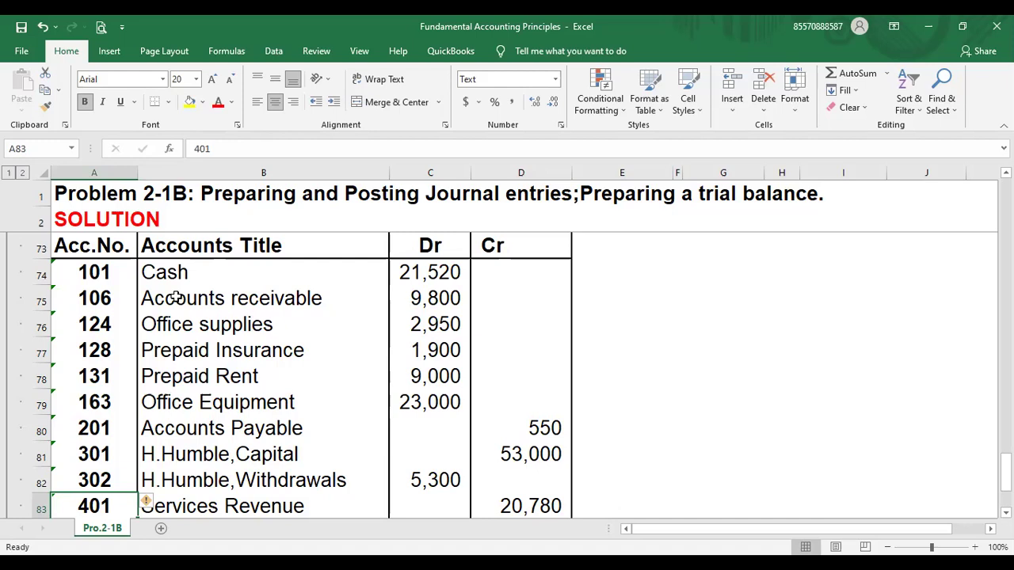
key(Down)
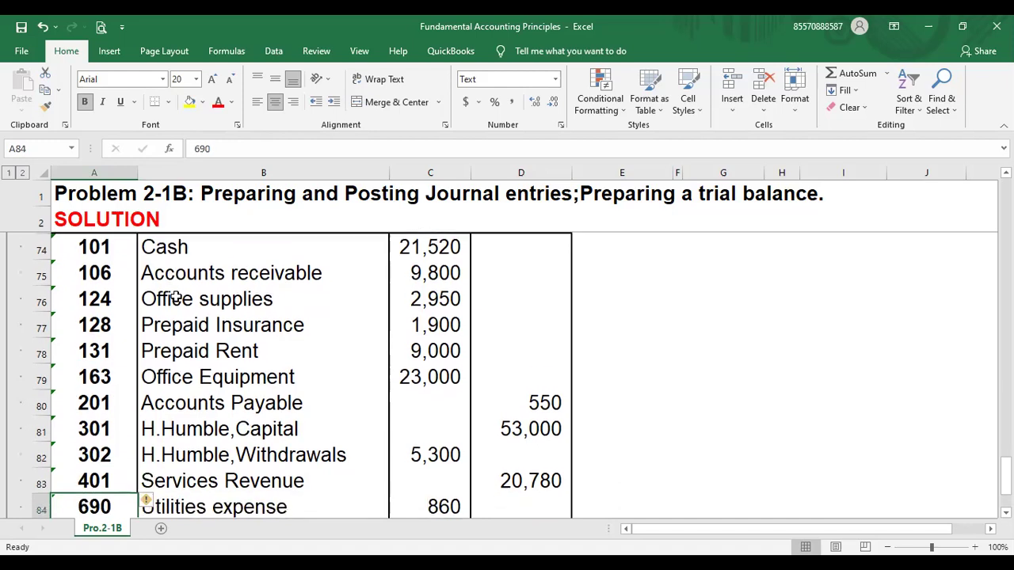
scroll(176, 297, down, 1)
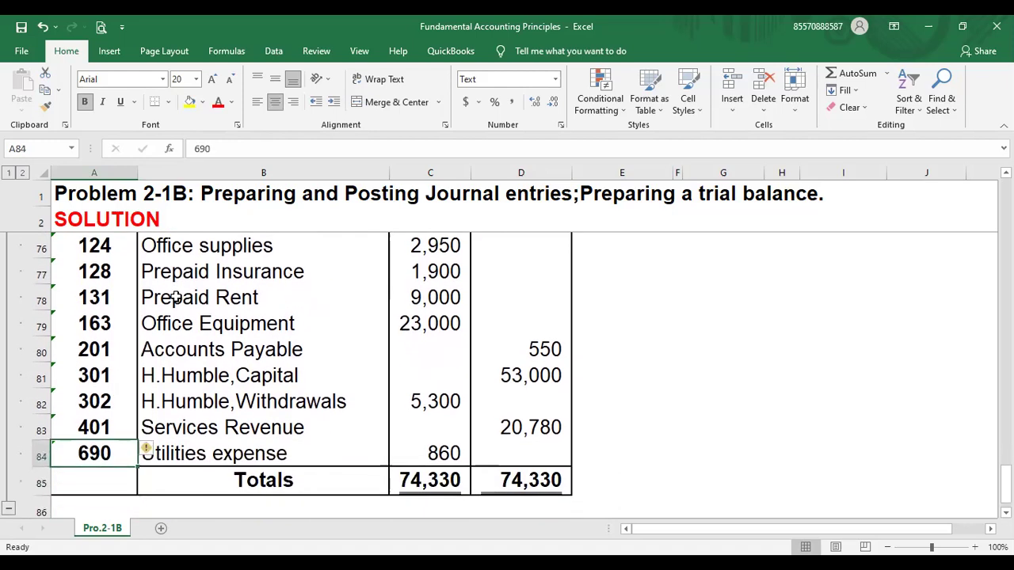